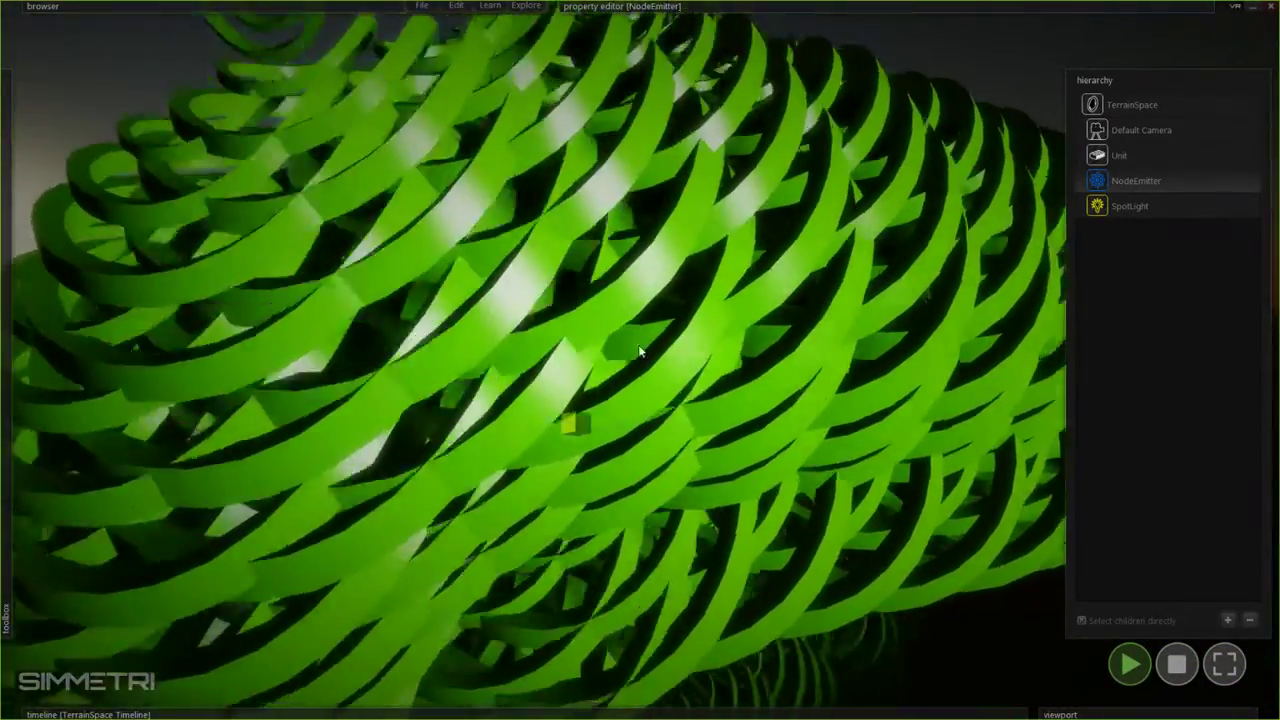
- Select the NodeEmitter and move it around in the running scene to reshape the trail of emitted rings
{"action": "scroll", "coordinate": [640, 349], "scroll_direction": "down", "scroll_amount": 5}
{"action": "left_click", "coordinate": [921, 479]}
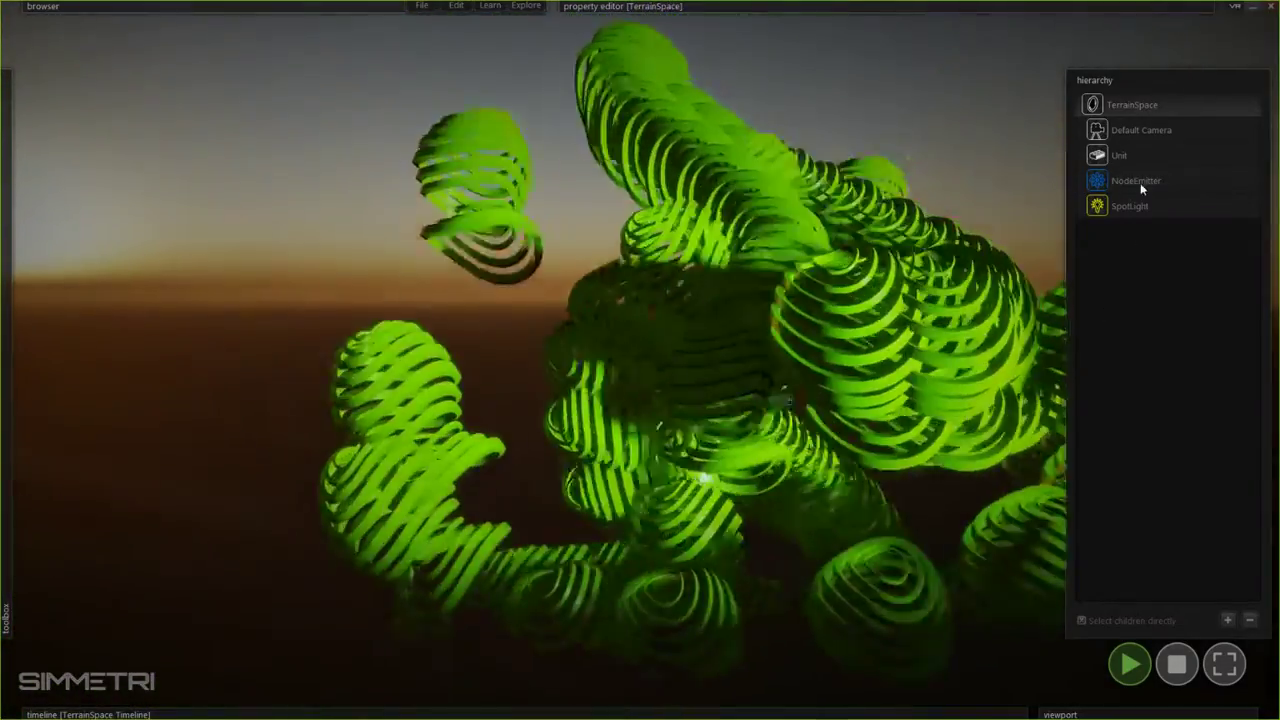
{"action": "left_click", "coordinate": [1138, 181]}
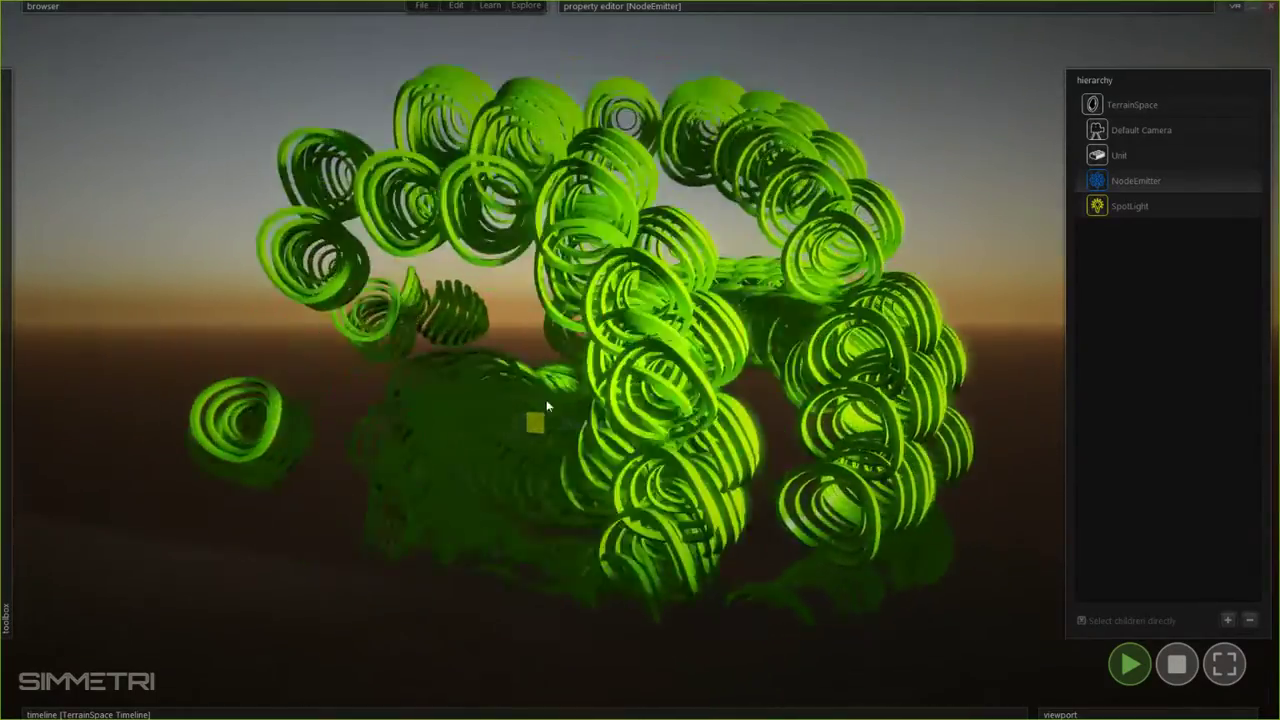
{"action": "mouse_move", "coordinate": [440, 347]}
{"action": "left_mouse_down"}
{"action": "mouse_move", "coordinate": [250, 369]}
{"action": "mouse_move", "coordinate": [217, 564]}
{"action": "mouse_move", "coordinate": [517, 598]}
{"action": "mouse_move", "coordinate": [614, 528]}
{"action": "left_mouse_up"}
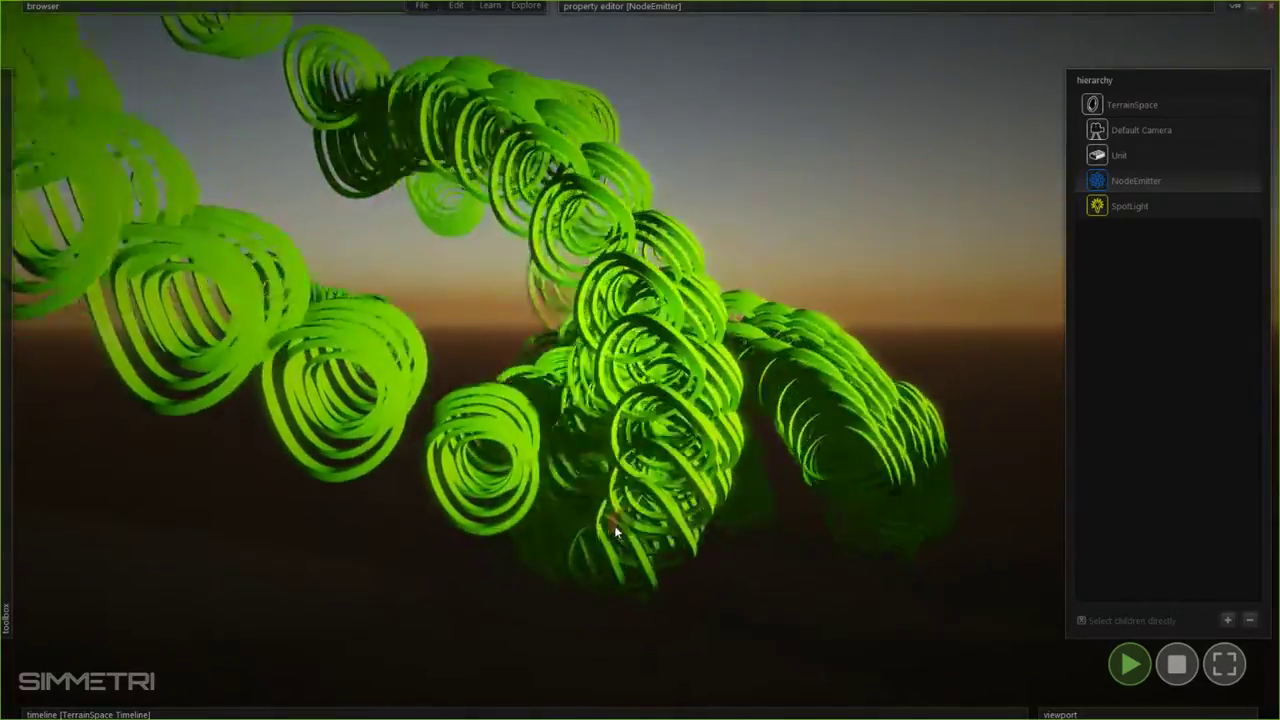
{"action": "right_click_drag", "start_coordinate": [614, 527], "coordinate": [788, 567]}
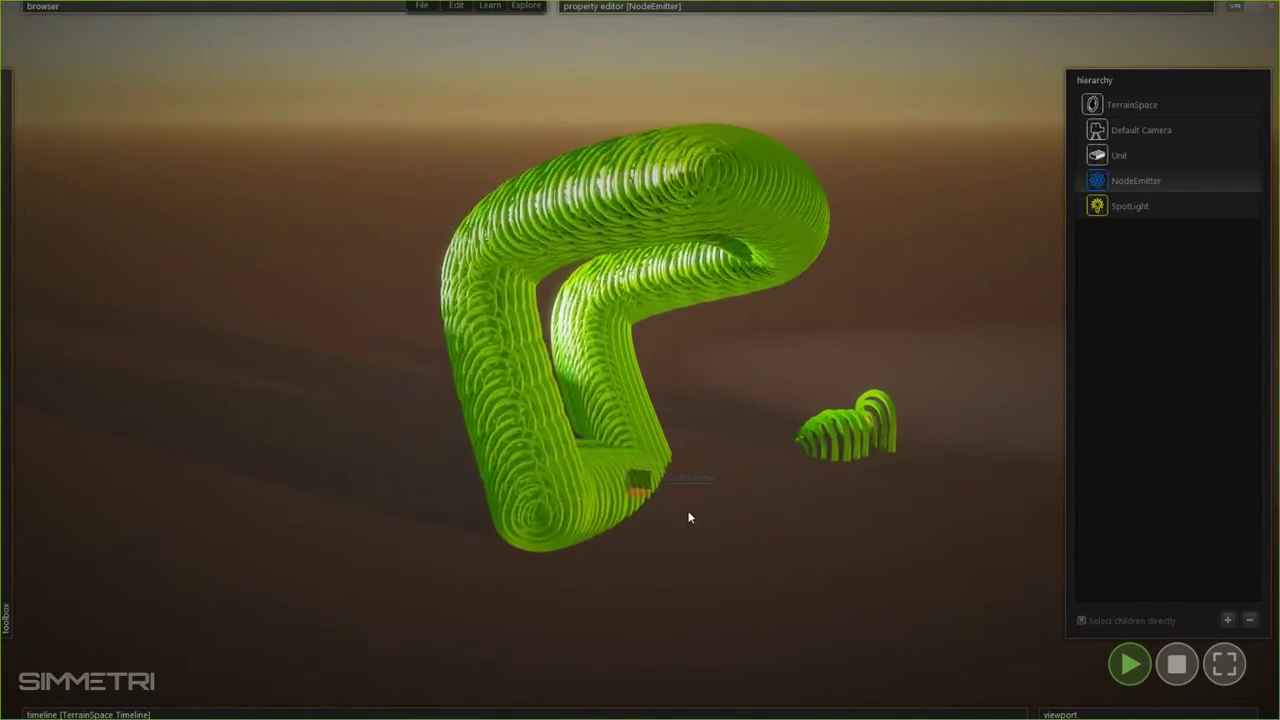
{"action": "left_click_drag", "start_coordinate": [689, 541], "coordinate": [852, 476]}
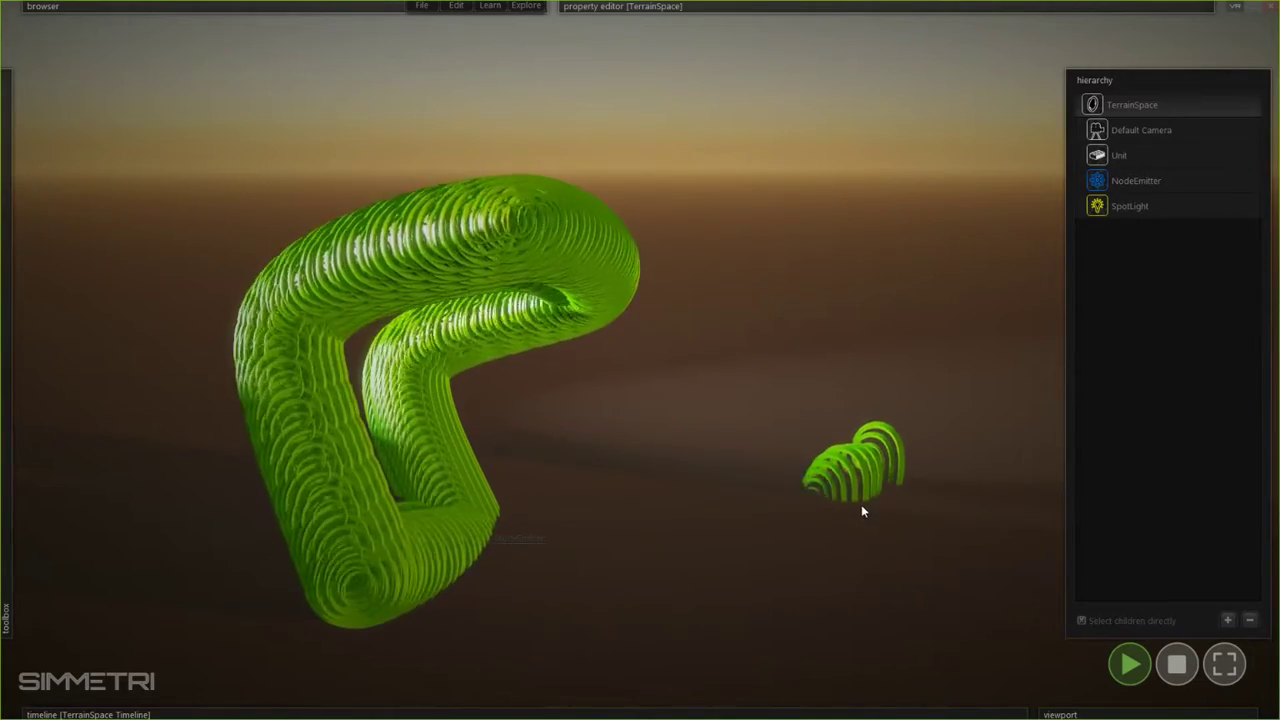
{"action": "left_click", "coordinate": [1176, 180]}
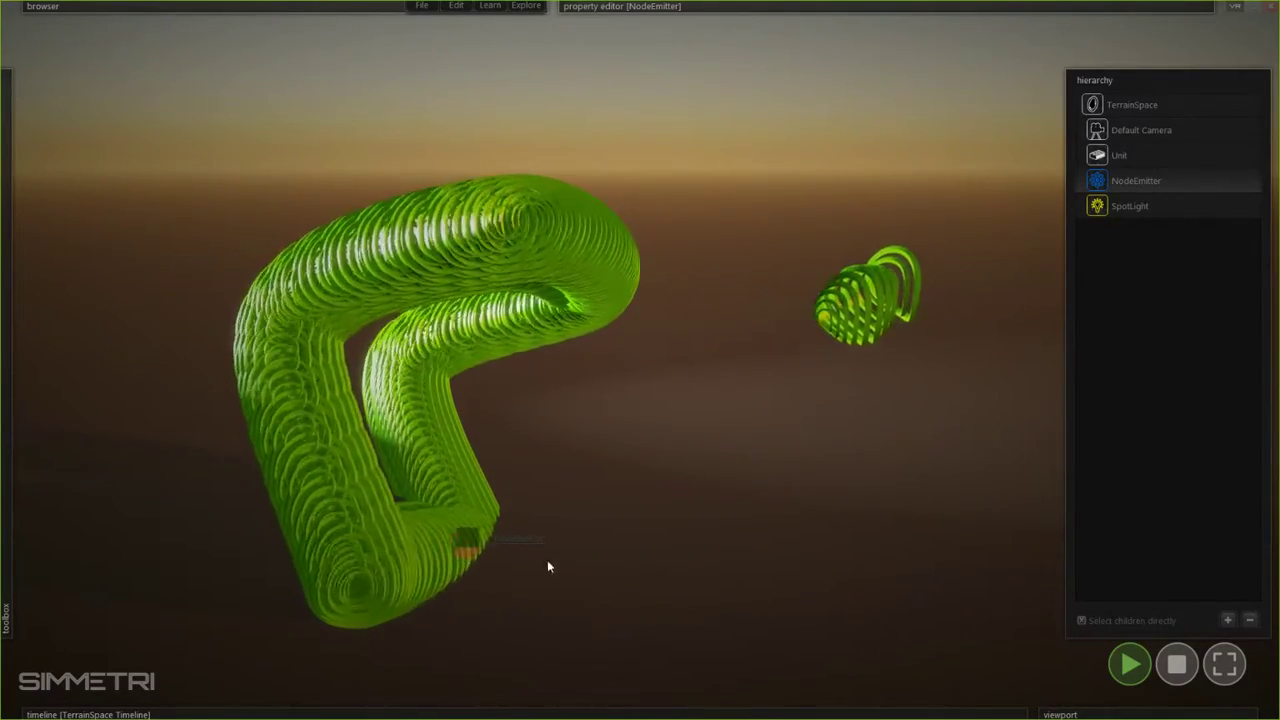
{"action": "right_click_drag", "start_coordinate": [550, 562], "coordinate": [747, 639]}
{"action": "left_click", "coordinate": [965, 589]}
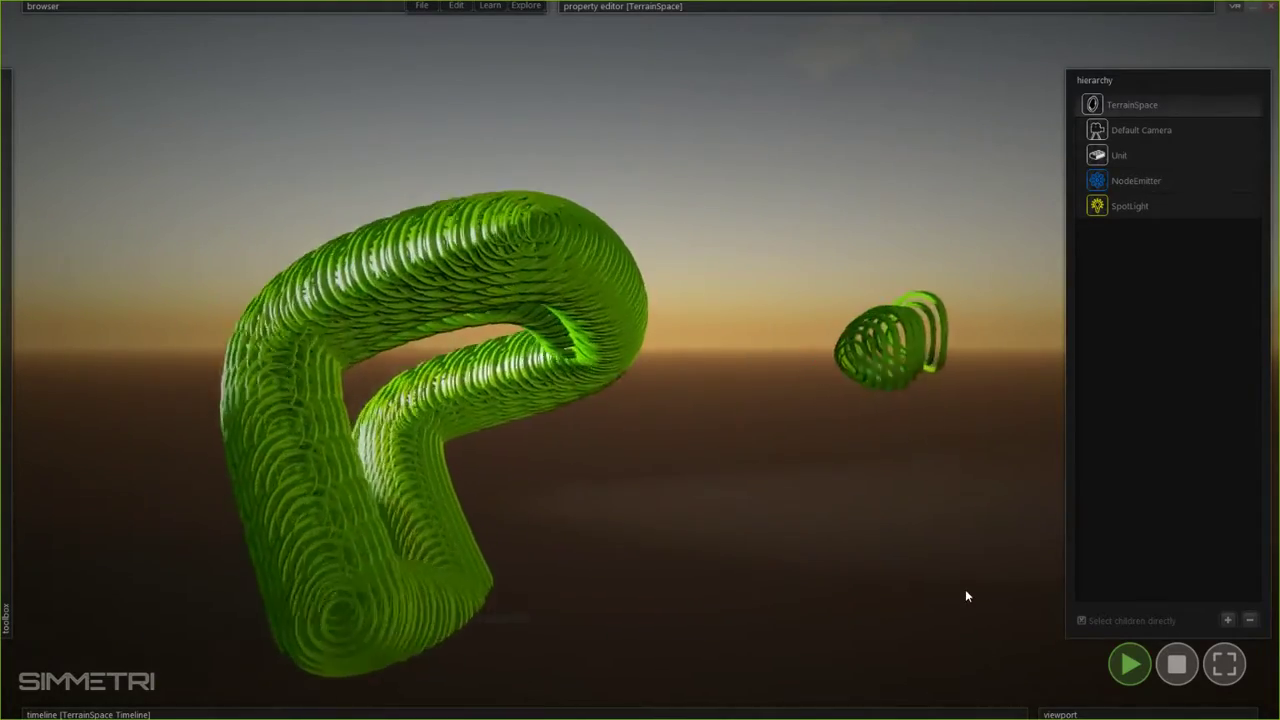
- Pause the running simulation and stop it to reset the scene to its starting state
{"action": "right_click_drag", "start_coordinate": [966, 543], "coordinate": [945, 565]}
{"action": "key", "text": "space"}
{"action": "mouse_move", "coordinate": [640, 360]}
{"action": "right_mouse_down"}
{"action": "mouse_move", "coordinate": [712, 352]}
{"action": "mouse_move", "coordinate": [620, 365]}
{"action": "mouse_move", "coordinate": [570, 430]}
{"action": "mouse_move", "coordinate": [760, 350]}
{"action": "mouse_move", "coordinate": [790, 260]}
{"action": "mouse_move", "coordinate": [670, 320]}
{"action": "mouse_move", "coordinate": [620, 370]}
{"action": "mouse_move", "coordinate": [590, 350]}
{"action": "mouse_move", "coordinate": [500, 340]}
{"action": "mouse_move", "coordinate": [638, 354]}
{"action": "right_mouse_up"}
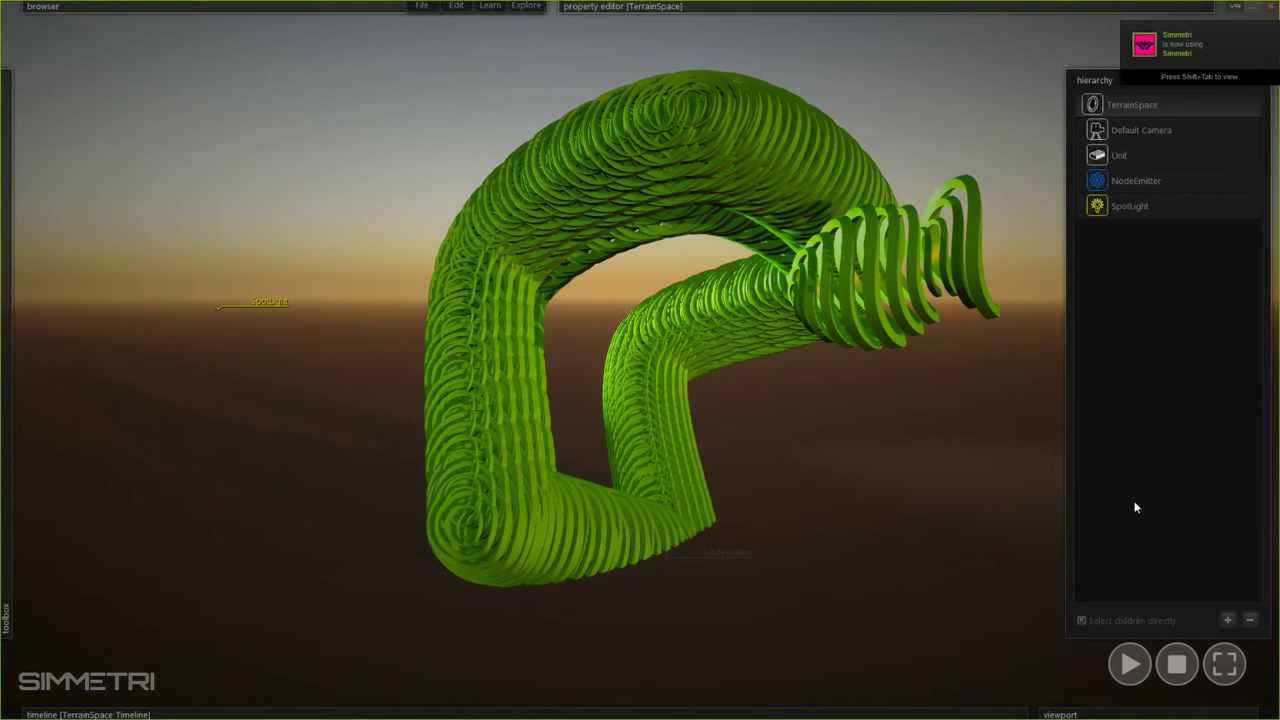
{"action": "left_click", "coordinate": [1178, 665]}
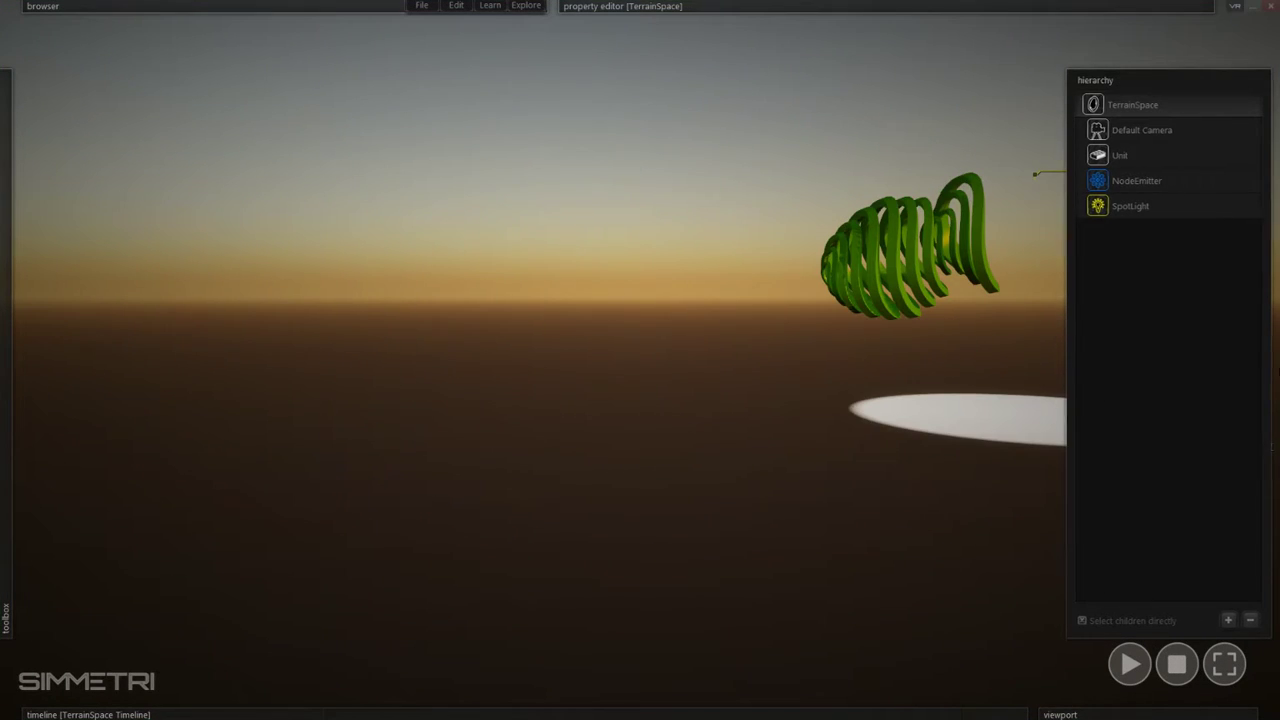
{"action": "right_click_drag", "start_coordinate": [640, 360], "coordinate": [908, 434]}
- Save the universe as a new project named "Unit Timeline tutorial" in the 2018 Shows -- Steam+ folder
{"action": "left_click", "coordinate": [418, 6]}
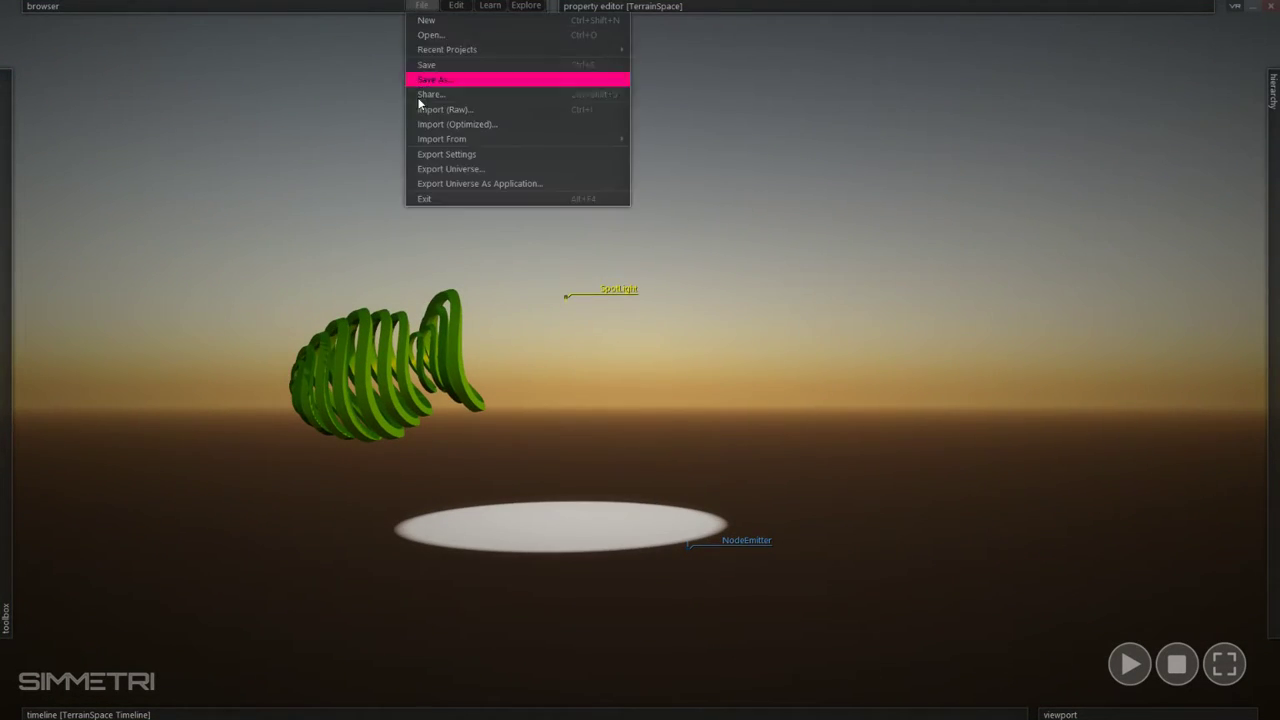
{"action": "left_click", "coordinate": [461, 82]}
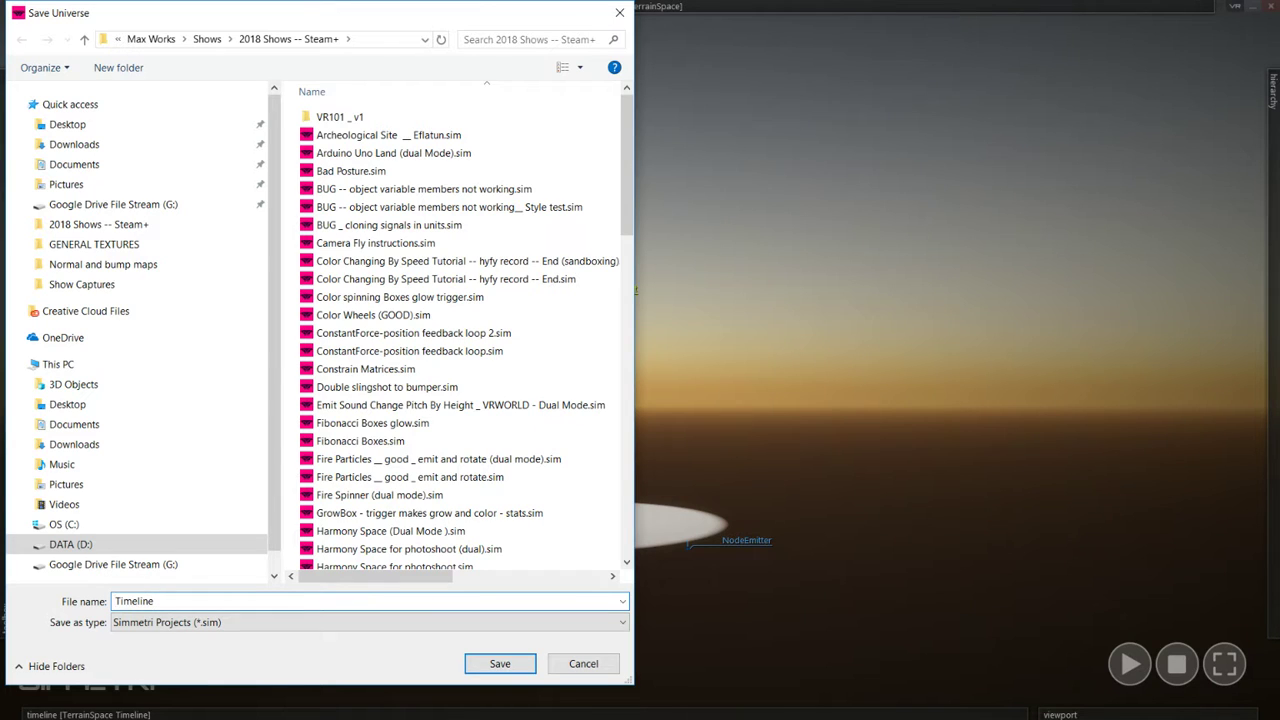
{"action": "key", "text": "Home"}
{"action": "type", "text": "Unit"}
{"action": "key", "text": "Down"}
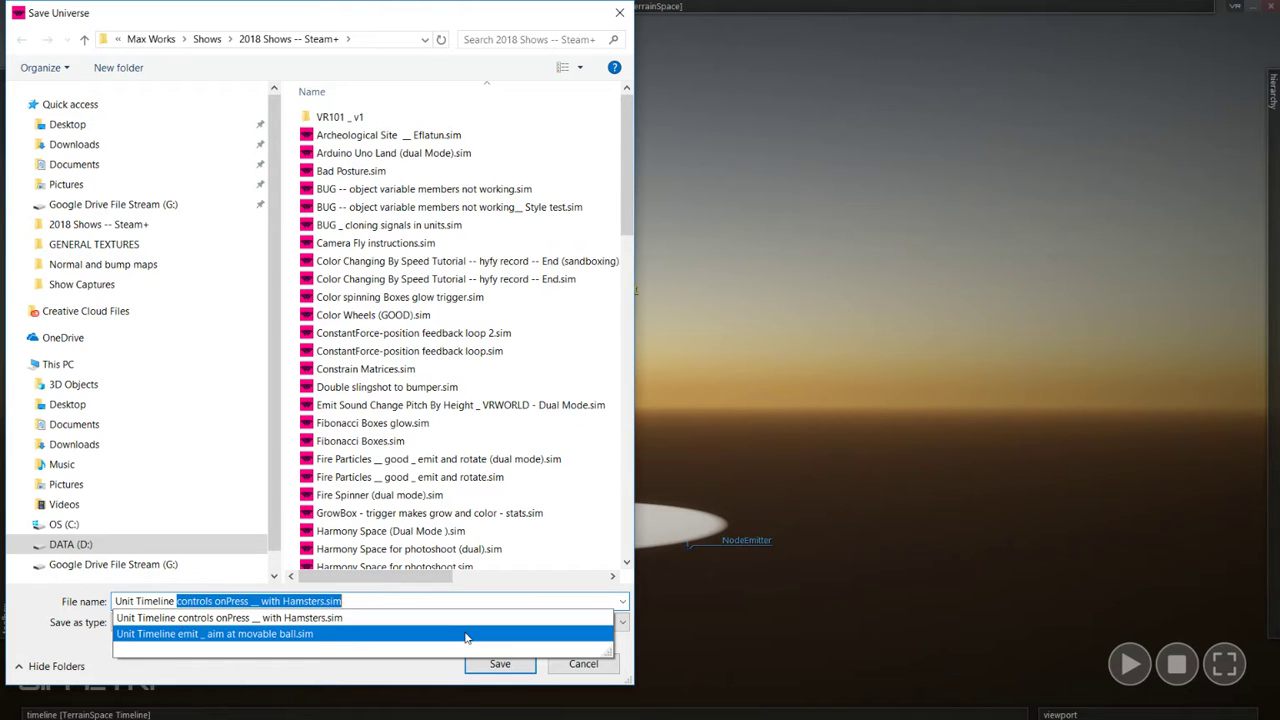
{"action": "type", "text": "tutorial"}
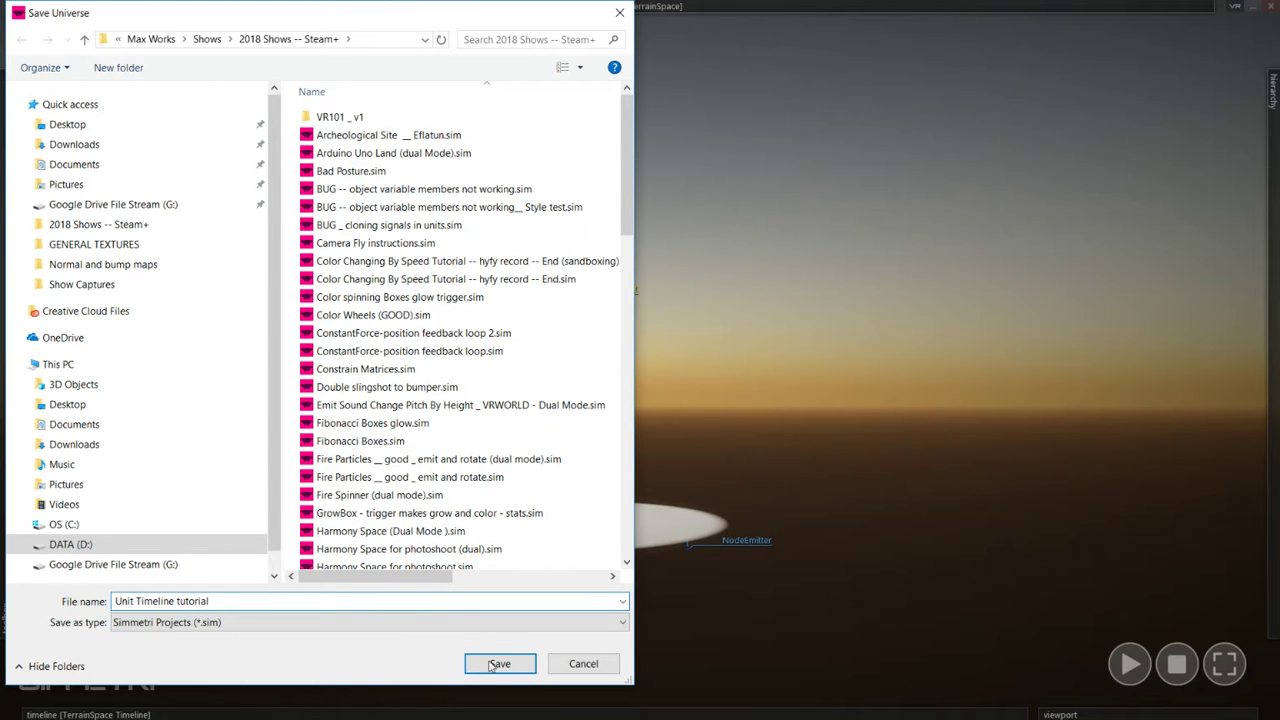
{"action": "left_click", "coordinate": [500, 665]}
- Play the saved scene briefly and create a new empty universe
{"action": "right_click_drag", "start_coordinate": [603, 525], "coordinate": [603, 590]}
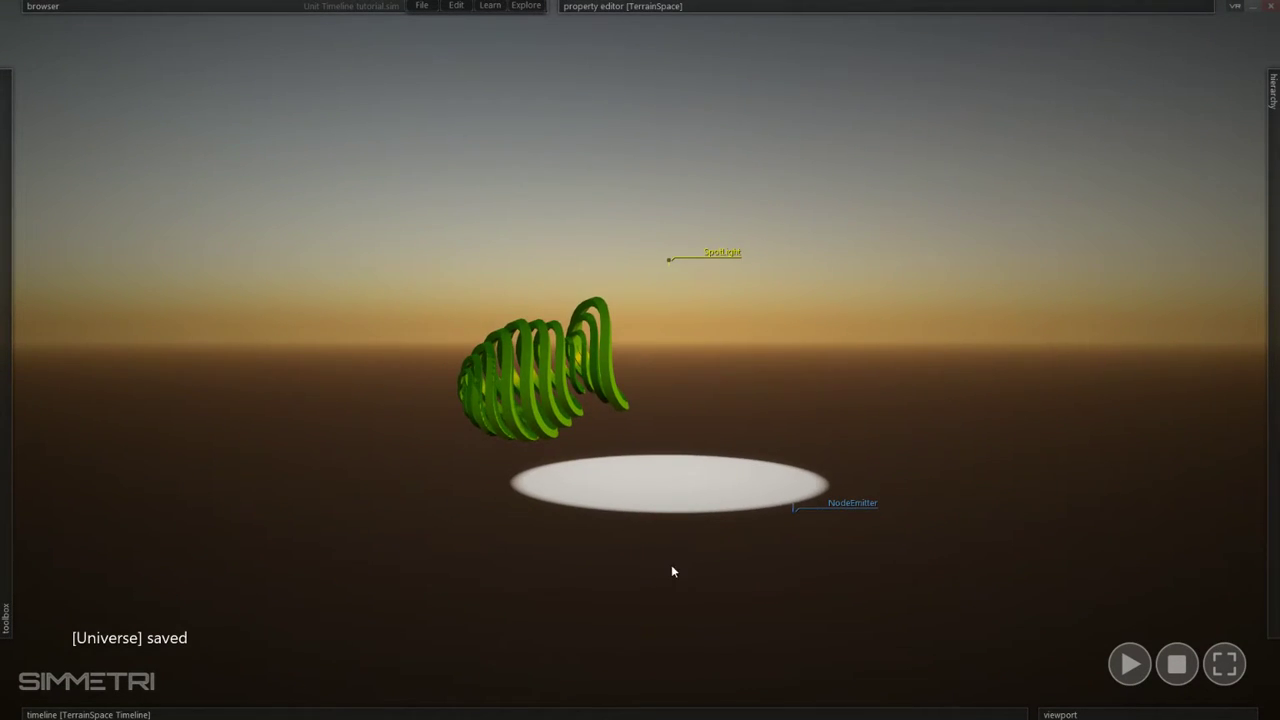
{"action": "right_click_drag", "start_coordinate": [672, 566], "coordinate": [818, 519]}
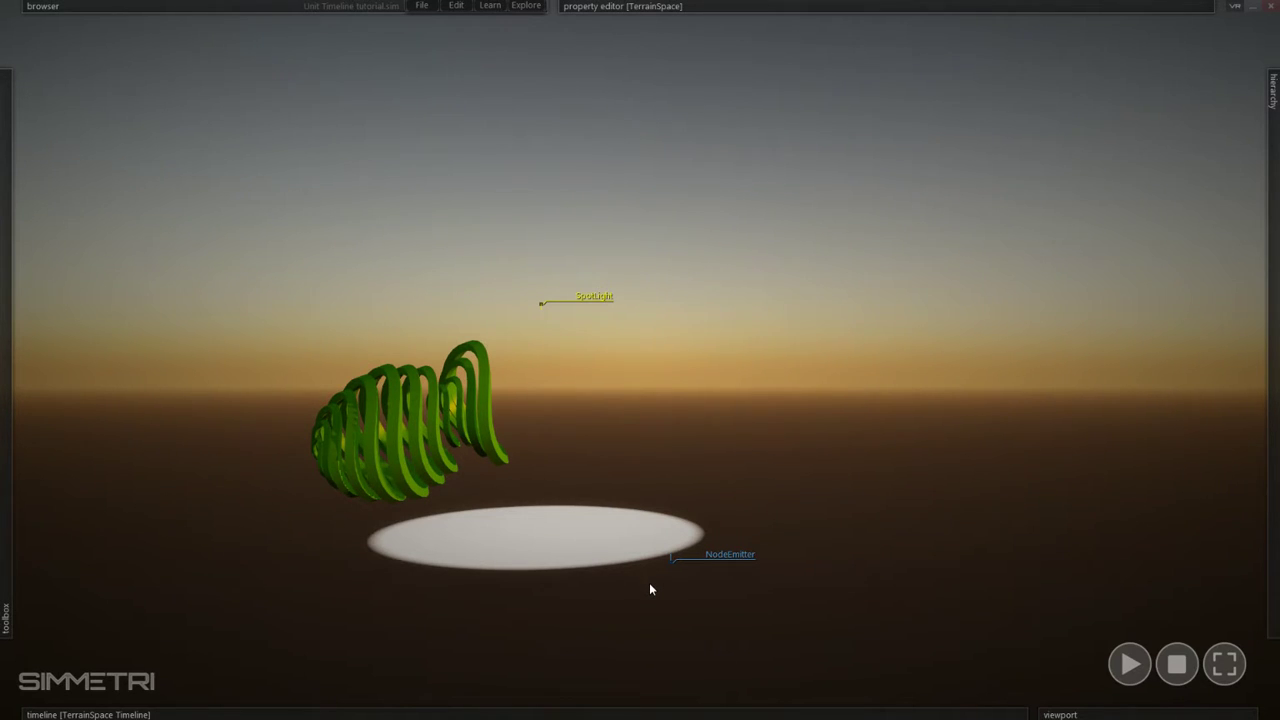
{"action": "right_click_drag", "start_coordinate": [649, 583], "coordinate": [700, 666]}
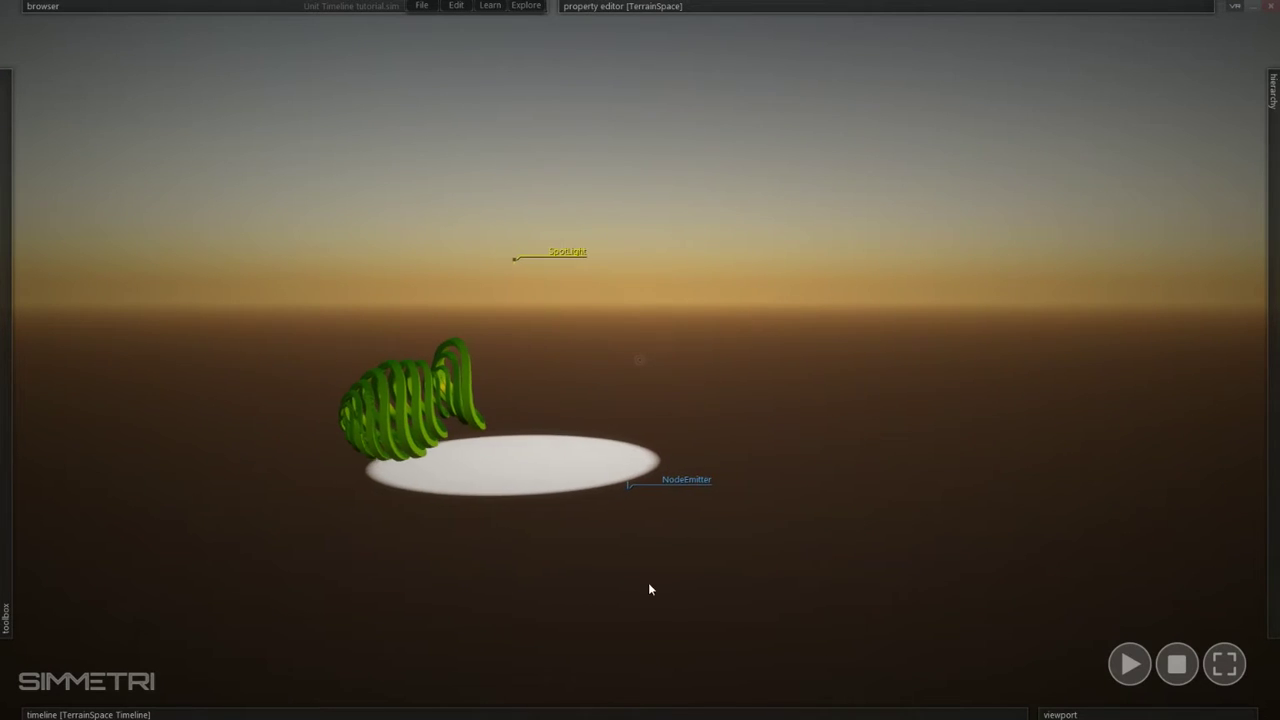
{"action": "right_click_drag", "start_coordinate": [662, 602], "coordinate": [600, 630]}
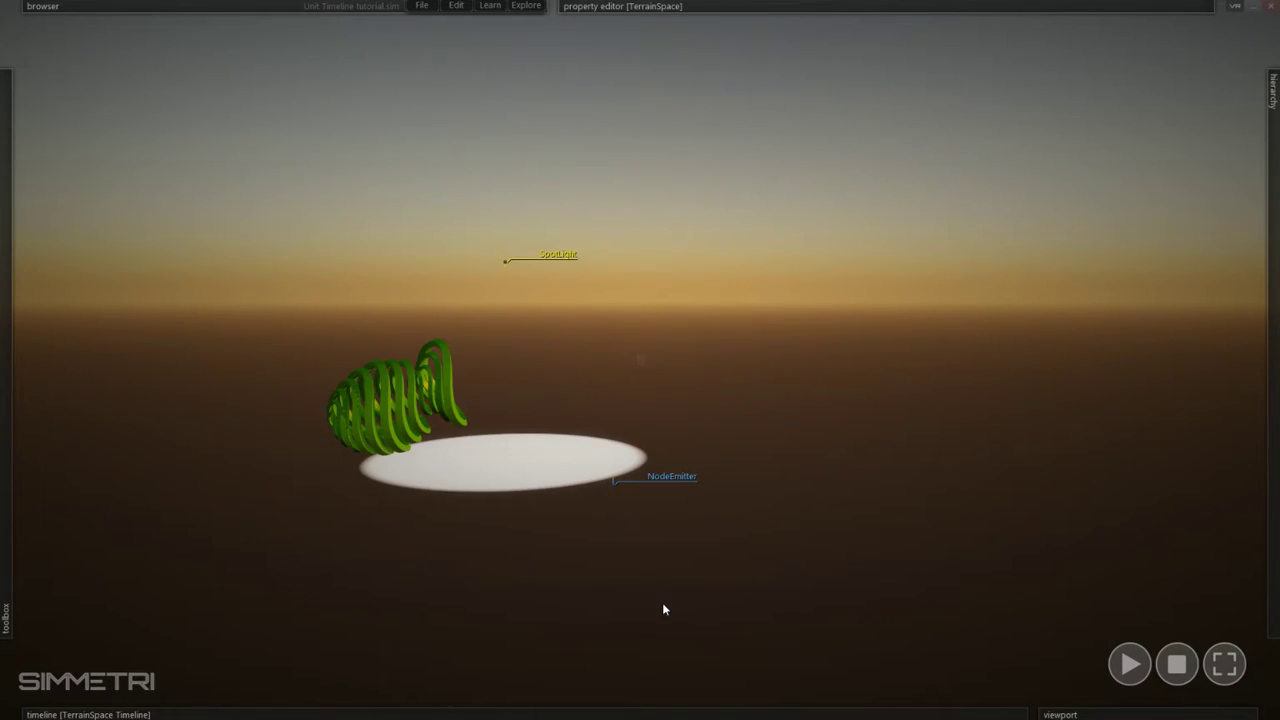
{"action": "key", "text": "space"}
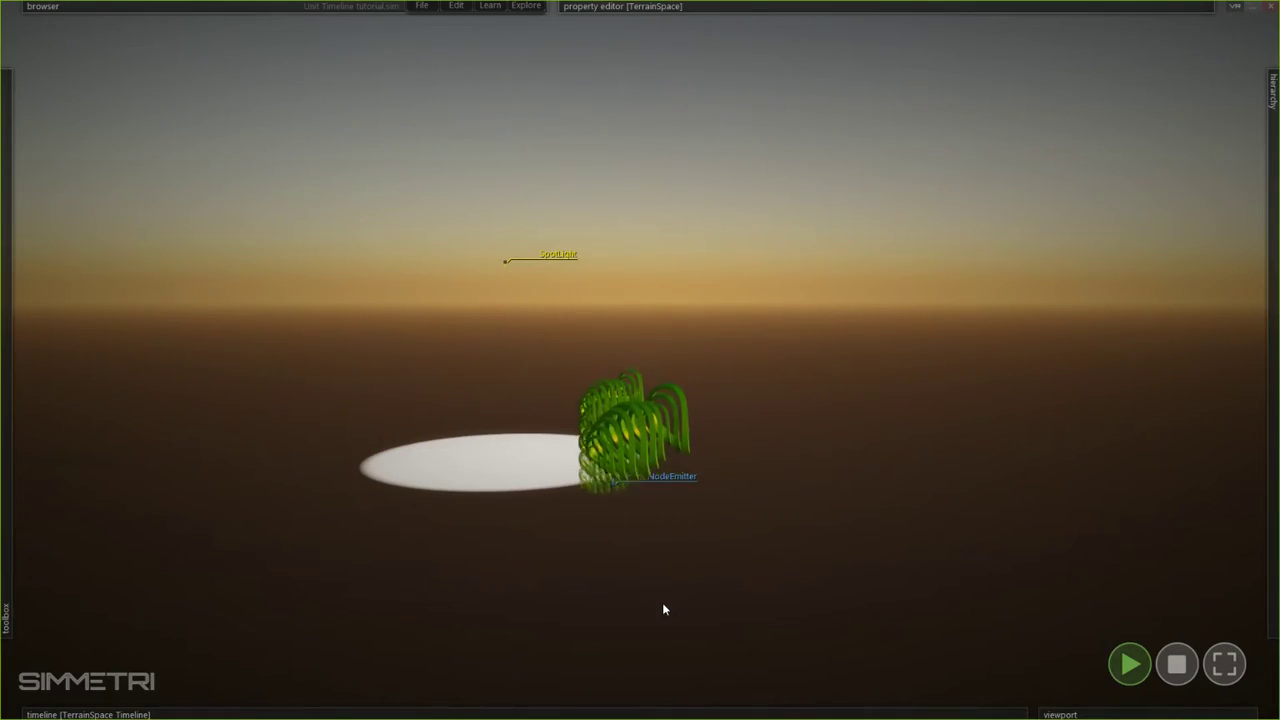
{"action": "left_click", "coordinate": [422, 6]}
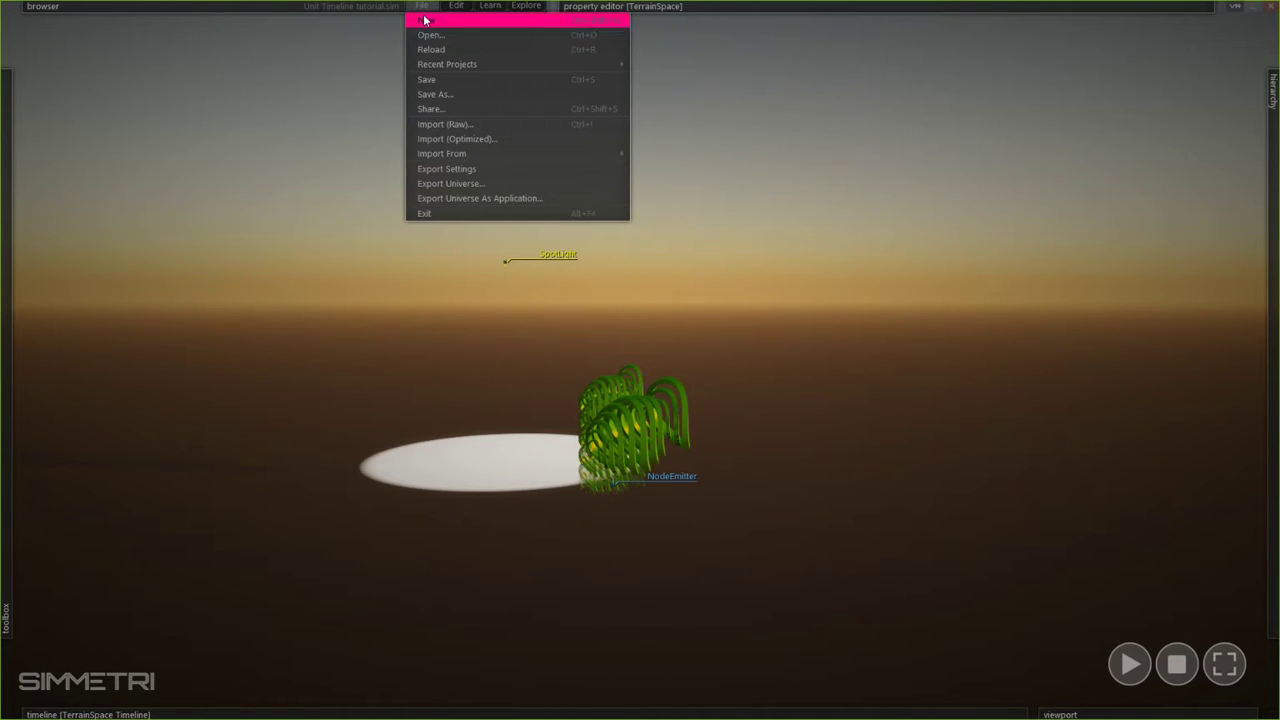
{"action": "left_click", "coordinate": [425, 20]}
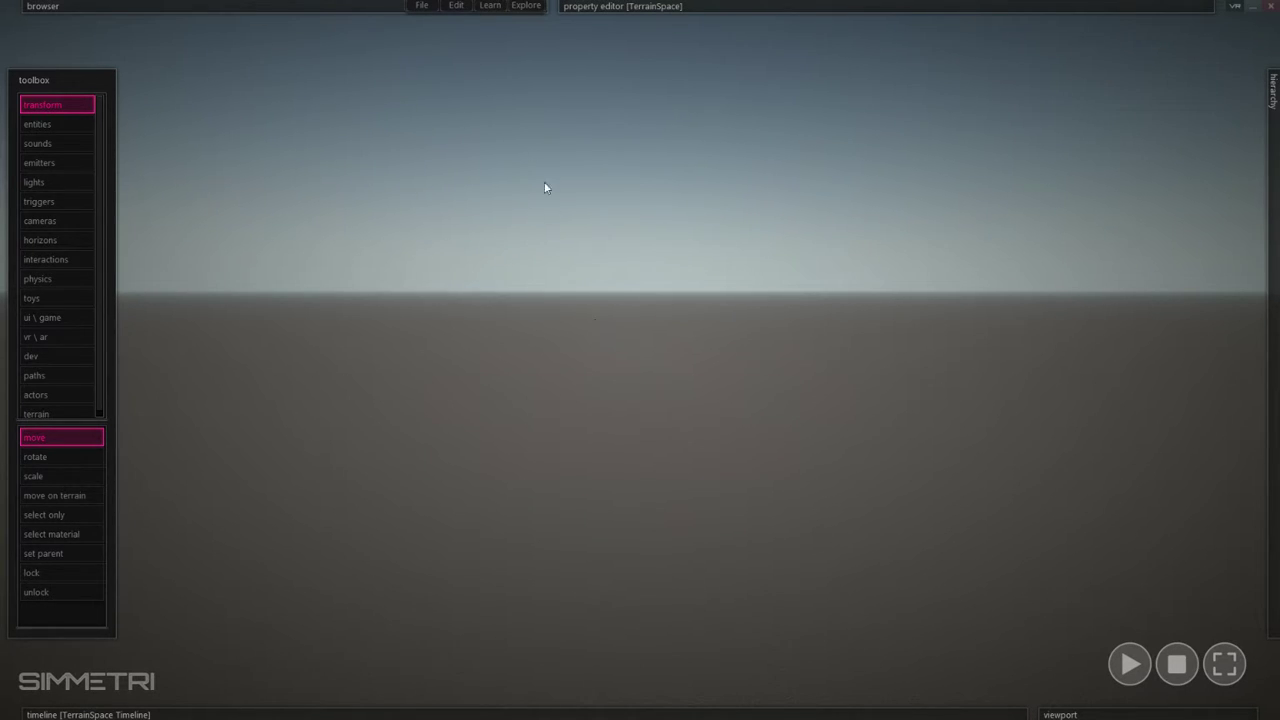
{"action": "left_click", "coordinate": [489, 6]}
{"action": "left_click", "coordinate": [500, 8]}
{"action": "left_click", "coordinate": [488, 8]}
{"action": "mouse_move", "coordinate": [532, 24]}
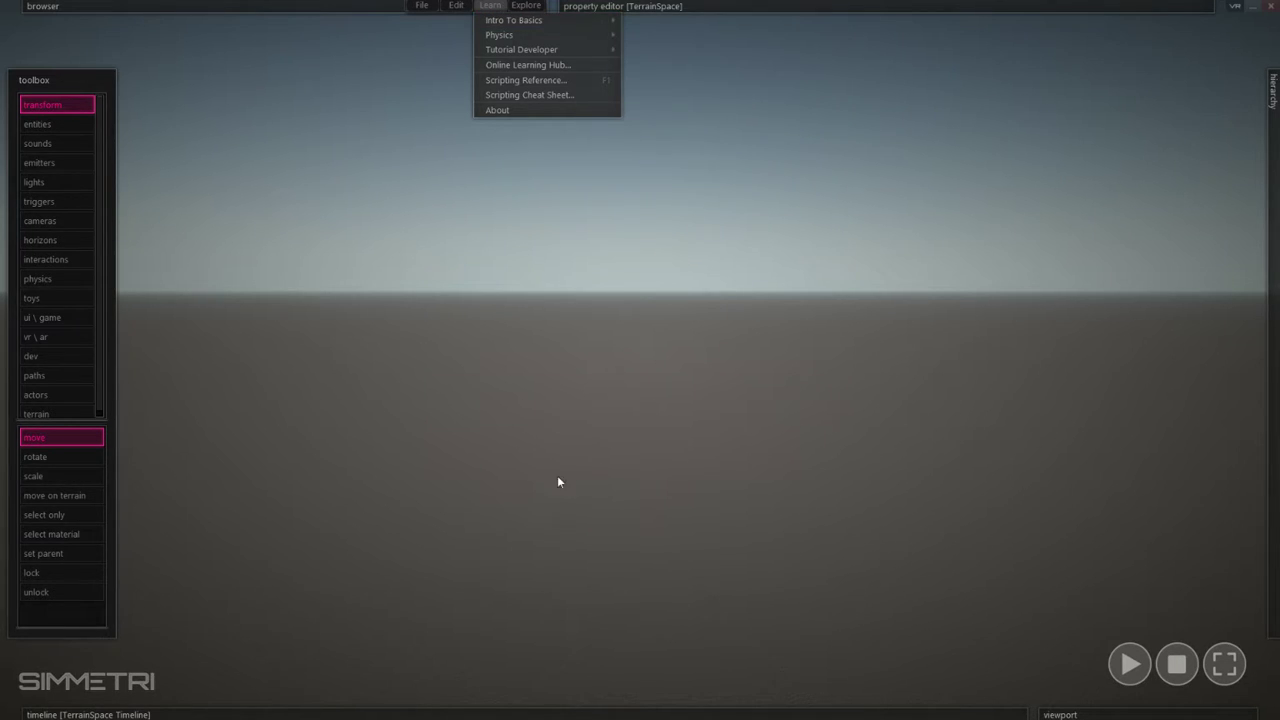
{"action": "left_click", "coordinate": [533, 503]}
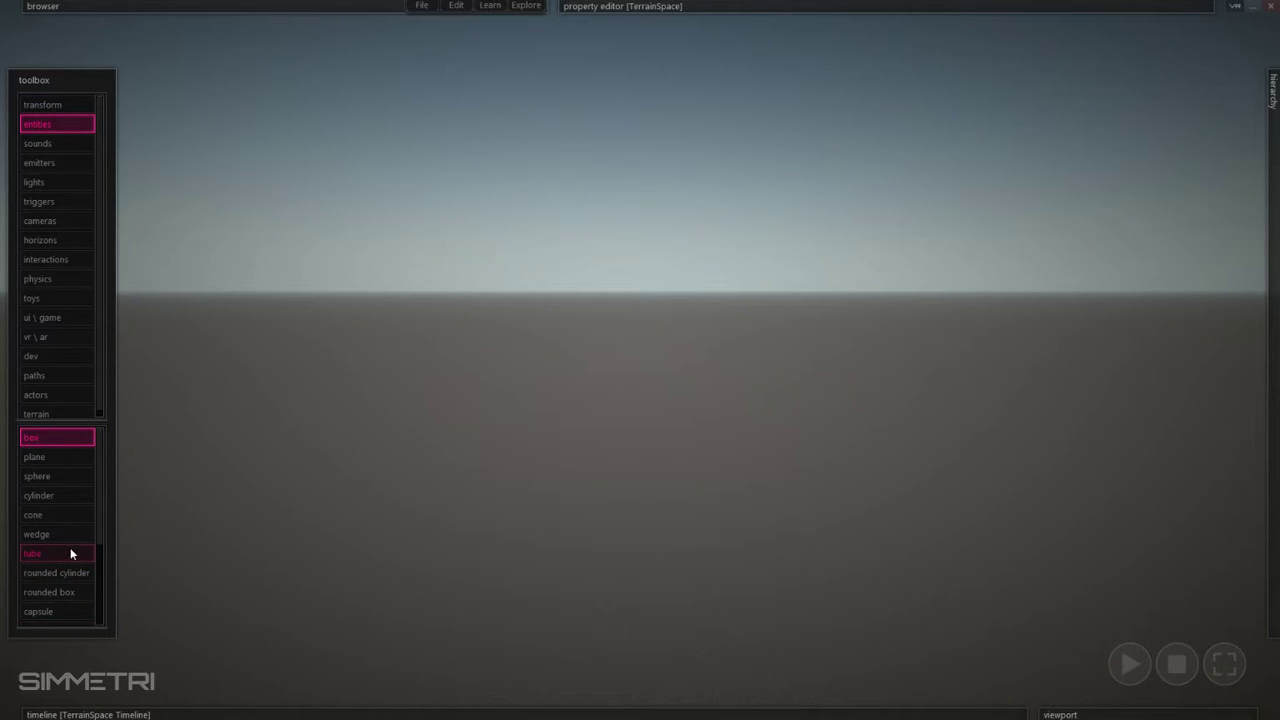
- Create a wide, low tube entity lying flat on the ground
{"action": "left_click", "coordinate": [57, 551]}
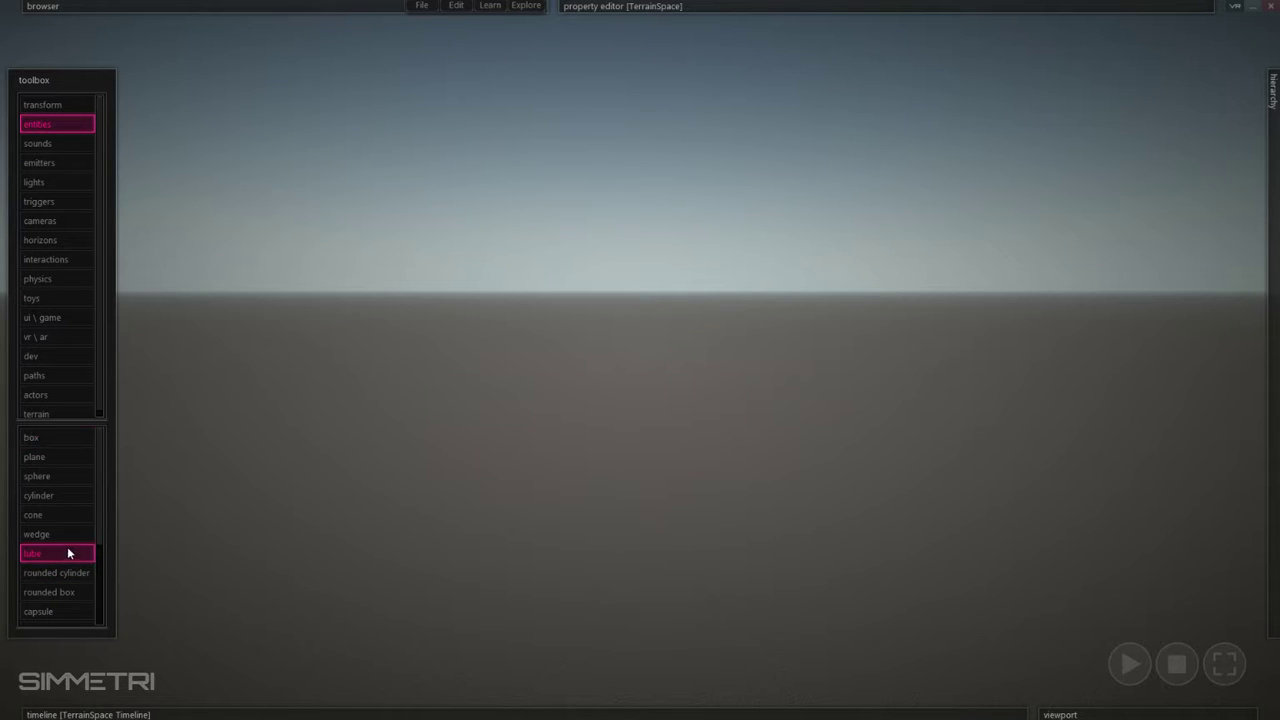
{"action": "left_click_drag", "start_coordinate": [572, 515], "coordinate": [558, 549]}
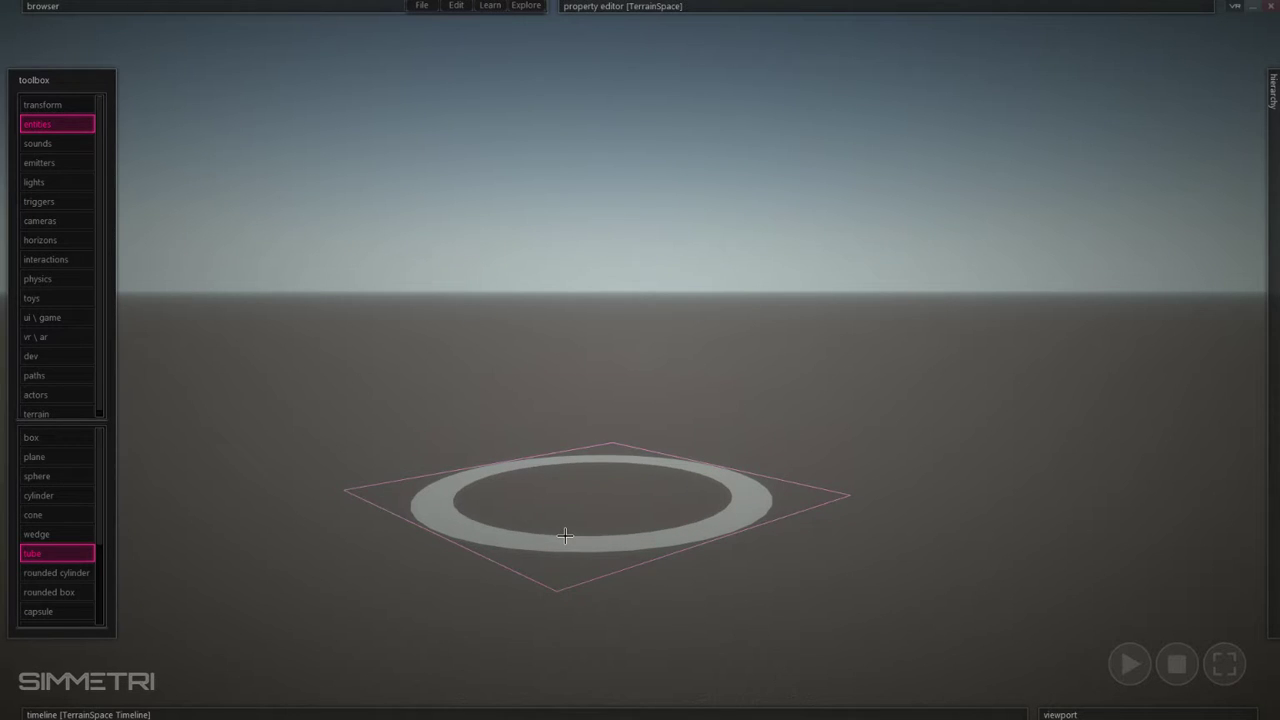
{"action": "left_click", "coordinate": [565, 530]}
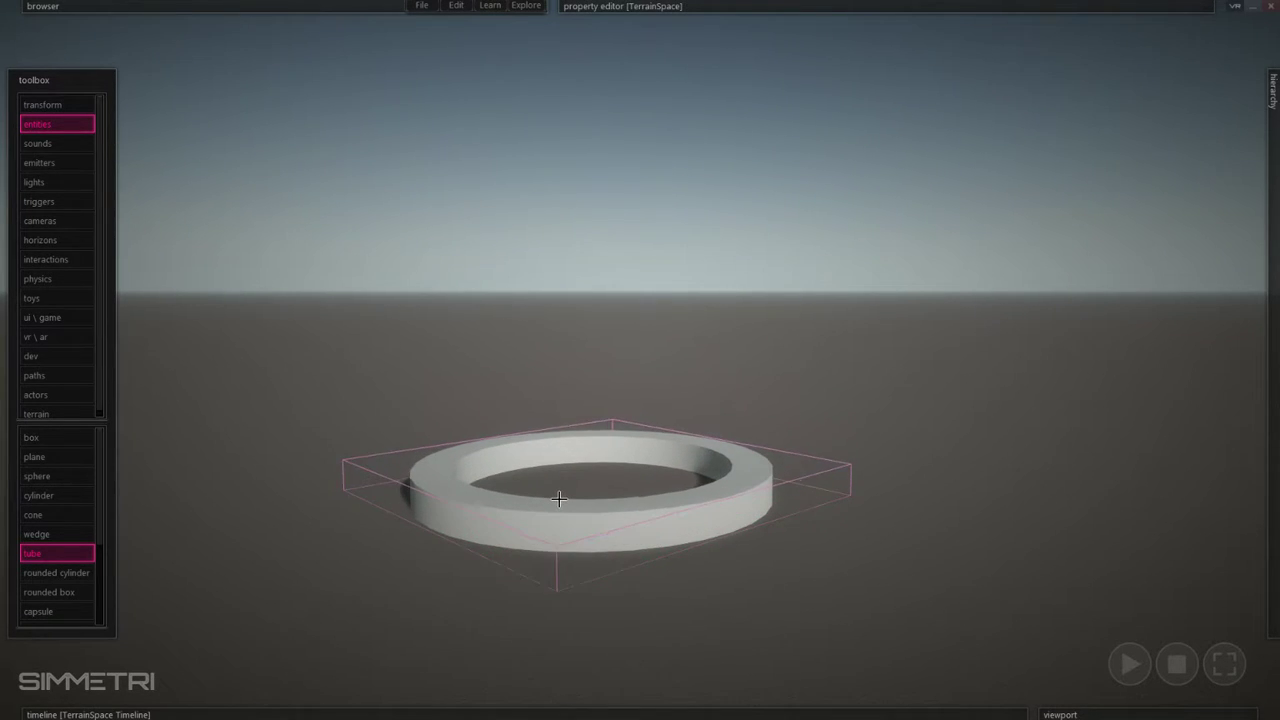
{"action": "left_click", "coordinate": [647, 412]}
{"action": "right_click_drag", "start_coordinate": [685, 344], "coordinate": [685, 520]}
{"action": "left_click_drag", "start_coordinate": [792, 310], "coordinate": [374, 549]}
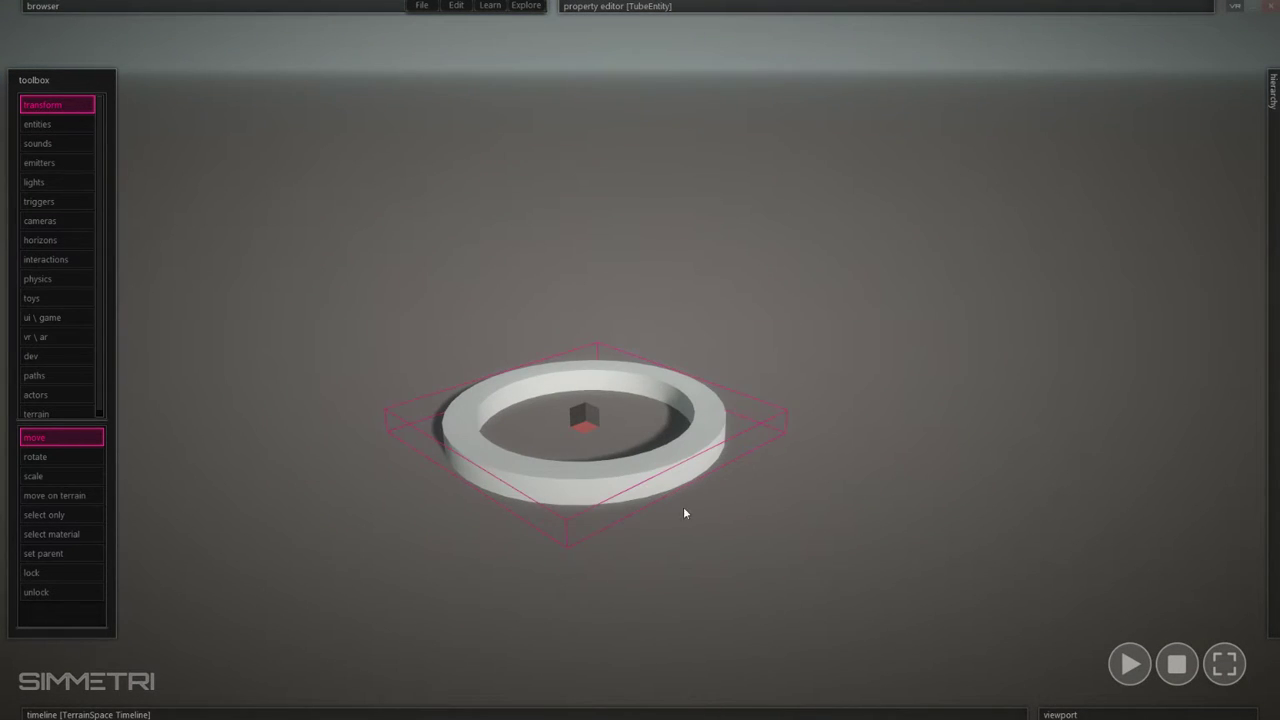
- Remove the RigidBody from the tube entity so its transform can also be scaled
{"action": "mouse_move", "coordinate": [775, 9]}
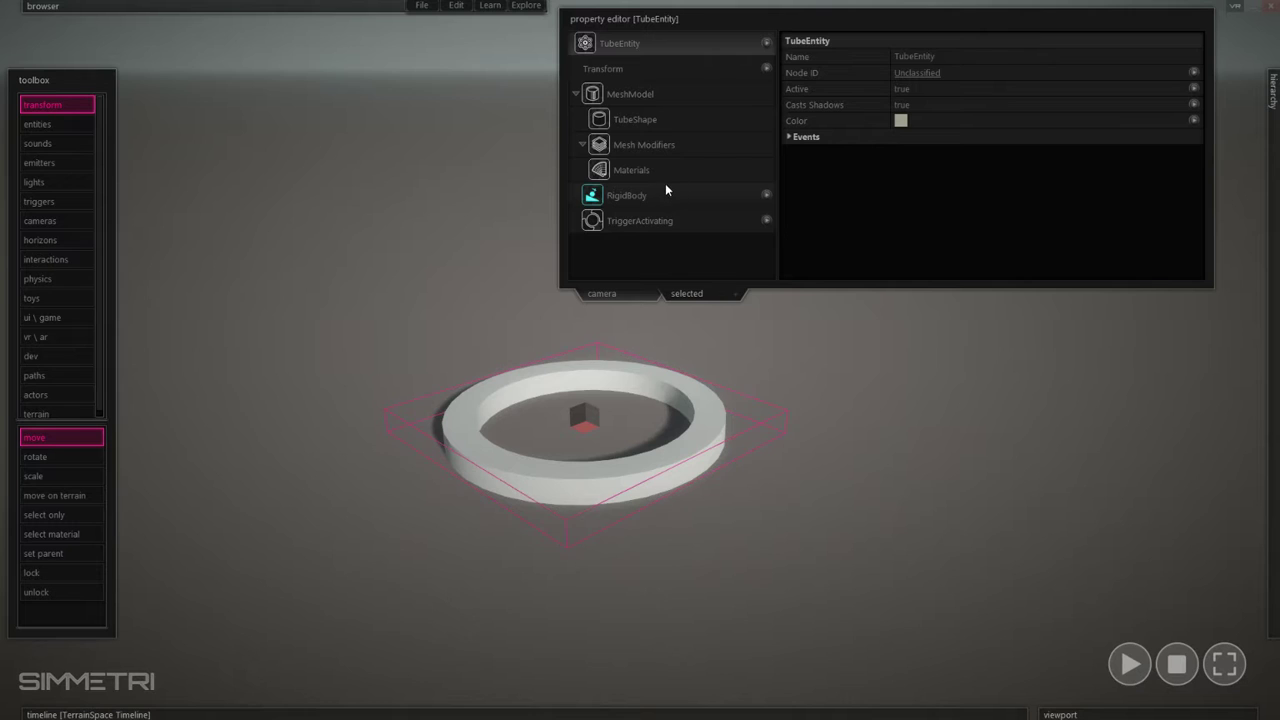
{"action": "left_click", "coordinate": [604, 70]}
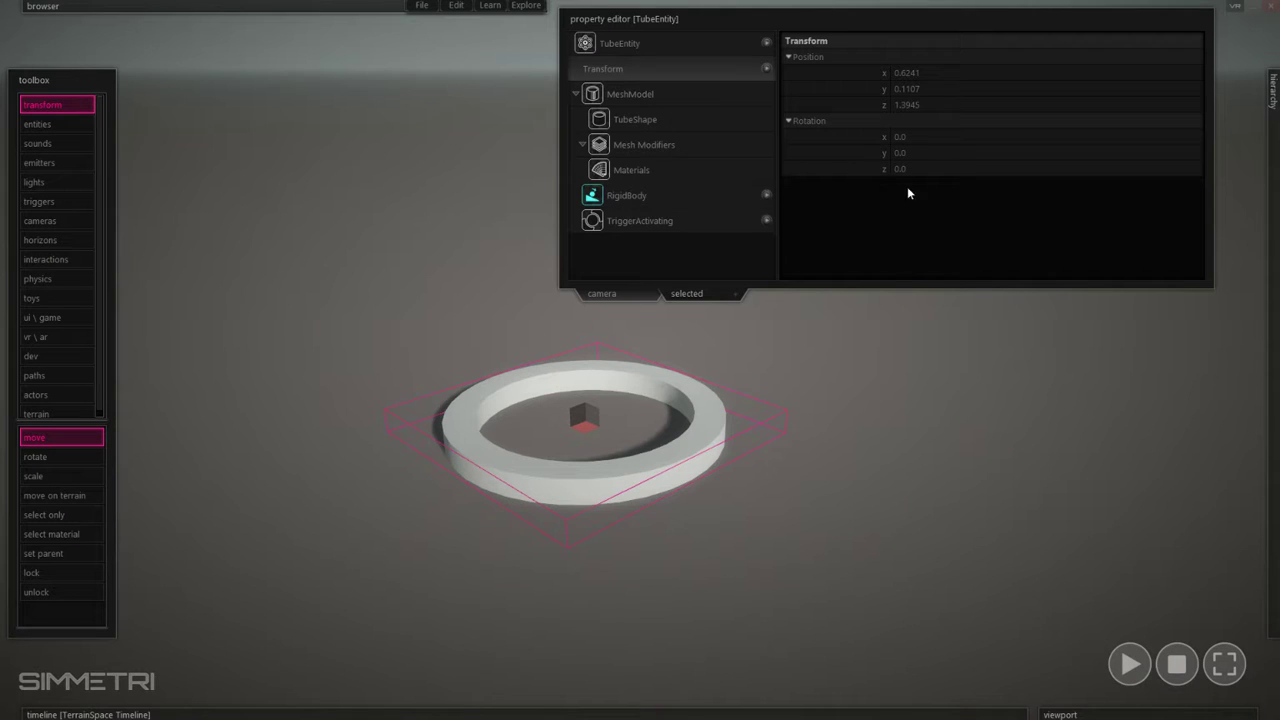
{"action": "left_click", "coordinate": [766, 195]}
{"action": "left_click", "coordinate": [806, 209]}
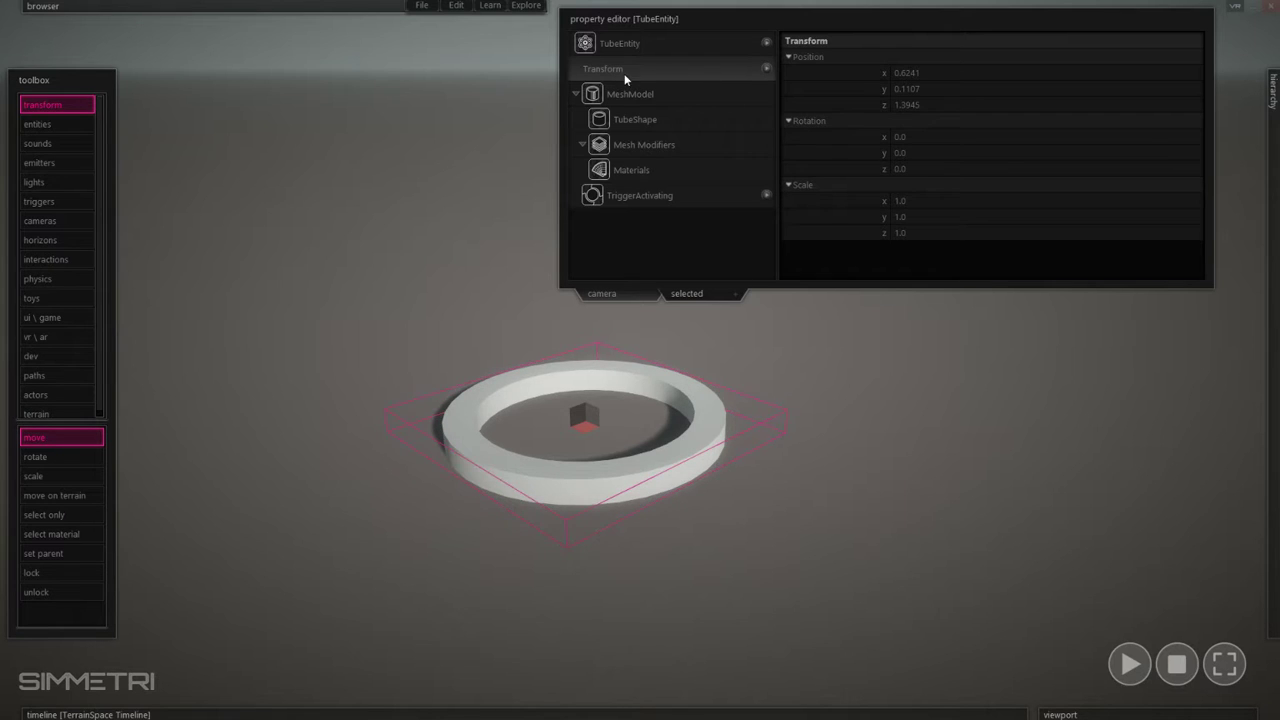
- Add a new key track for the tube entity's Color property to the TerrainSpace timeline
{"action": "left_click", "coordinate": [711, 46]}
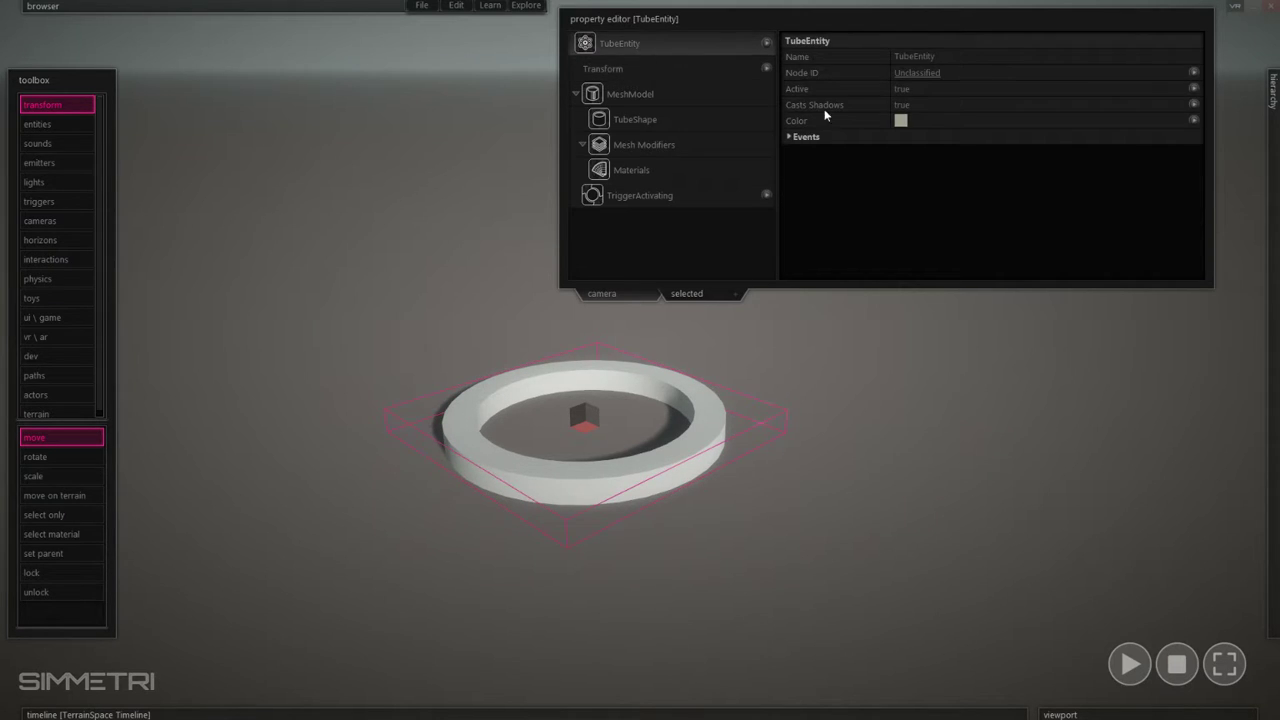
{"action": "left_click", "coordinate": [1193, 121]}
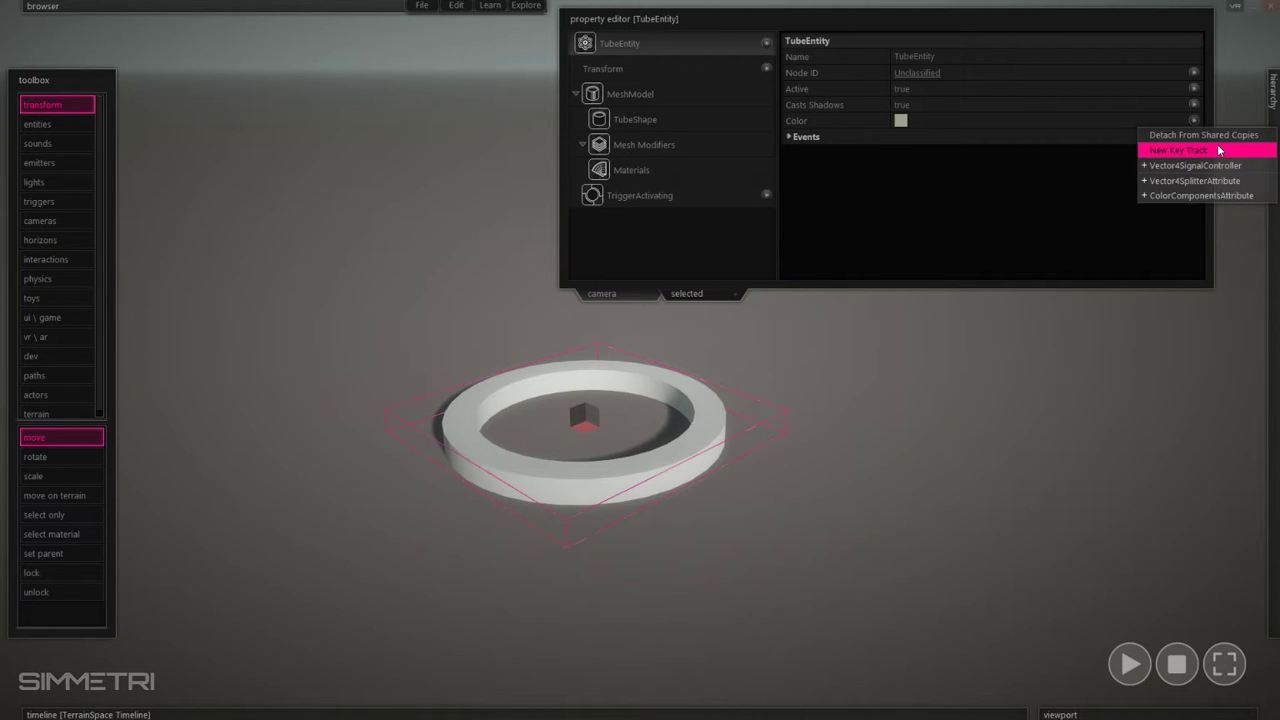
{"action": "left_click", "coordinate": [1194, 119]}
{"action": "left_click", "coordinate": [1216, 152]}
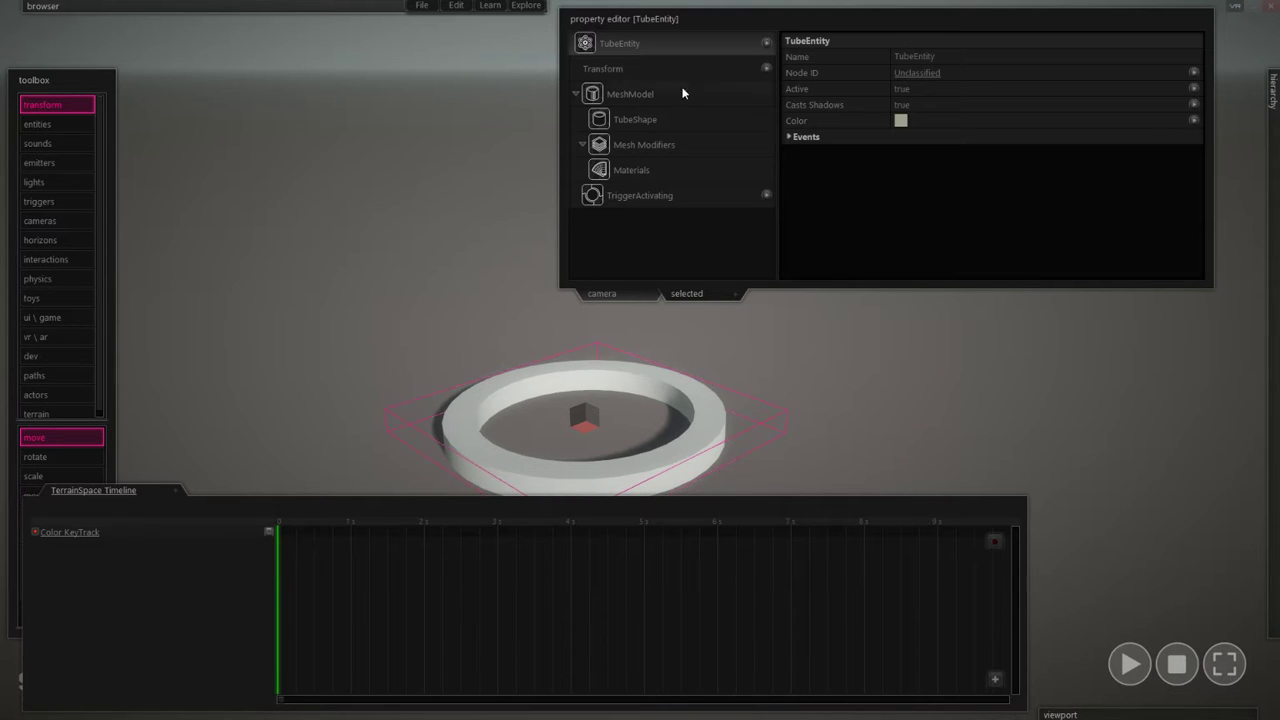
- Add a new key track for the tube entity's Transform to the TerrainSpace timeline
{"action": "left_click", "coordinate": [650, 69]}
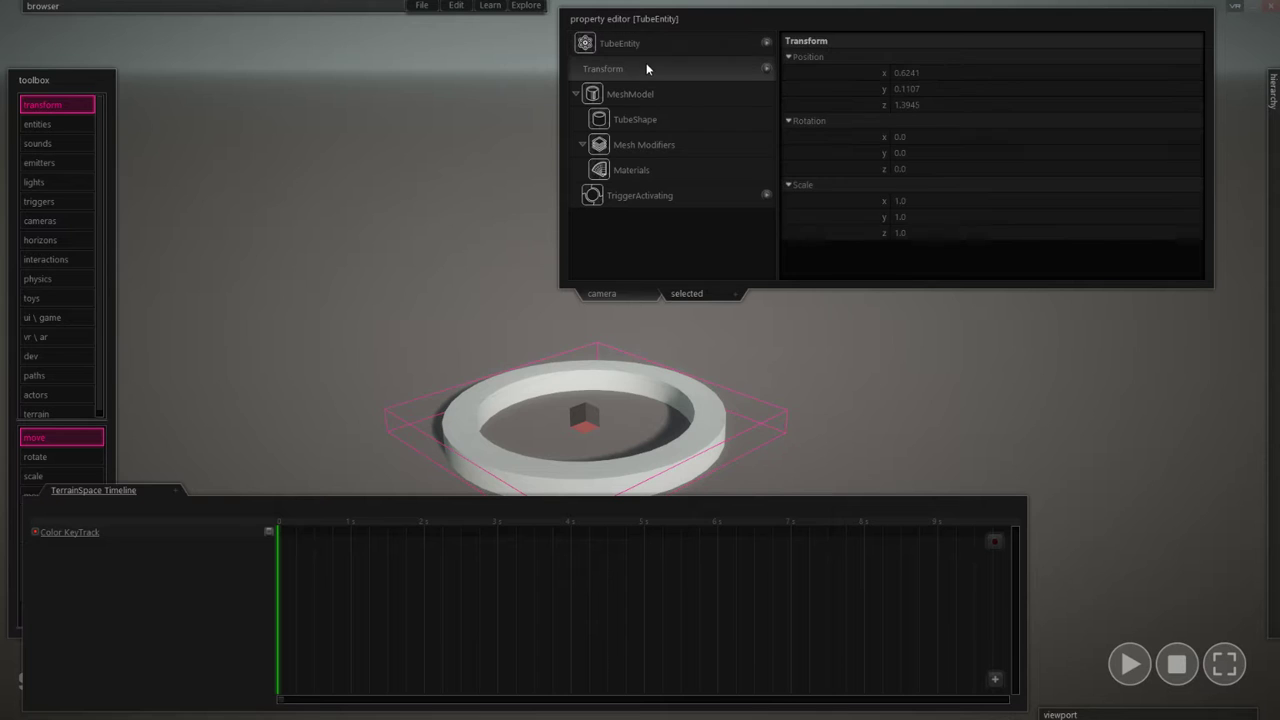
{"action": "left_click", "coordinate": [767, 67]}
{"action": "left_click", "coordinate": [789, 83]}
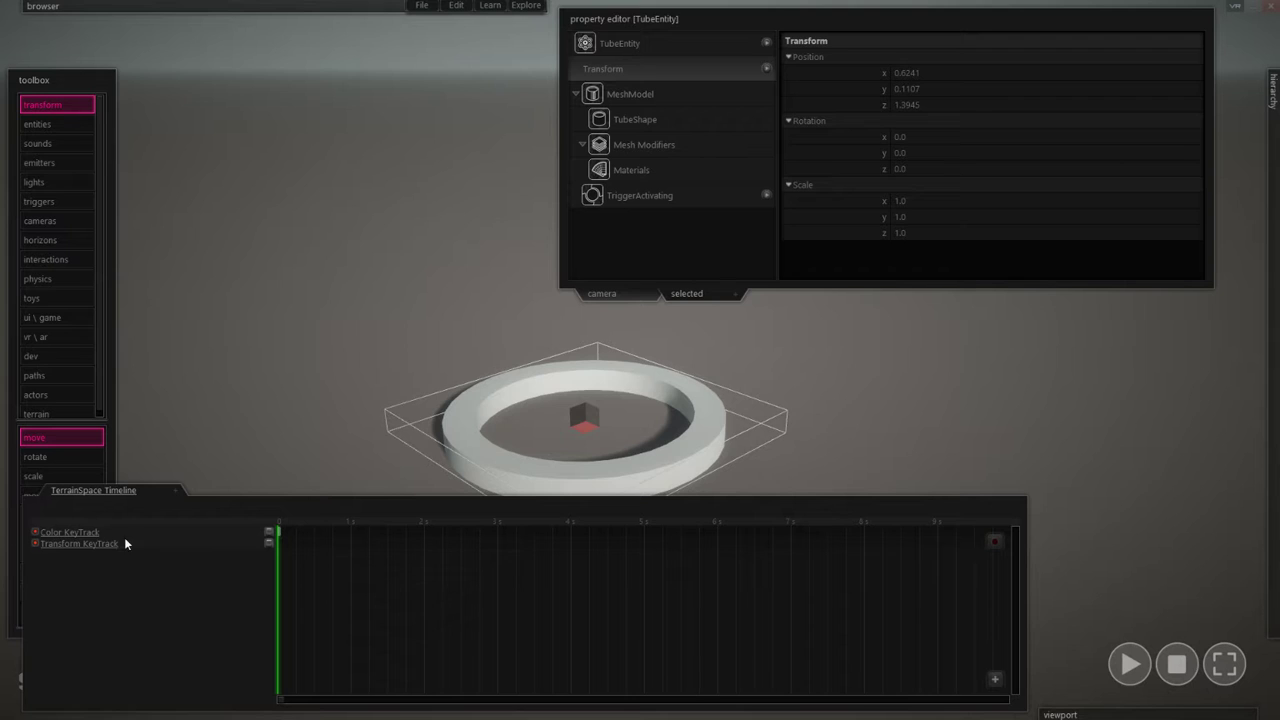
- Add a second key at 2 s on the Color KeyTrack, after checking the colour of the key at 0 s
{"action": "left_click", "coordinate": [280, 537]}
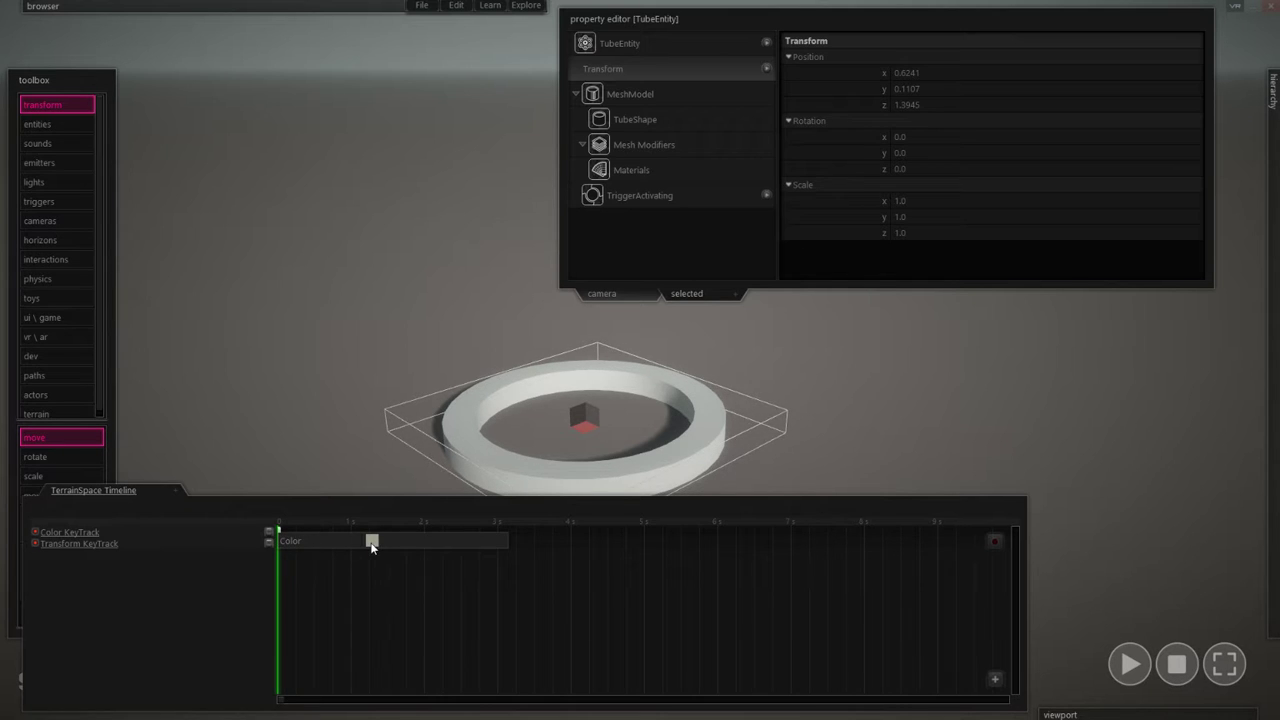
{"action": "left_click", "coordinate": [306, 570]}
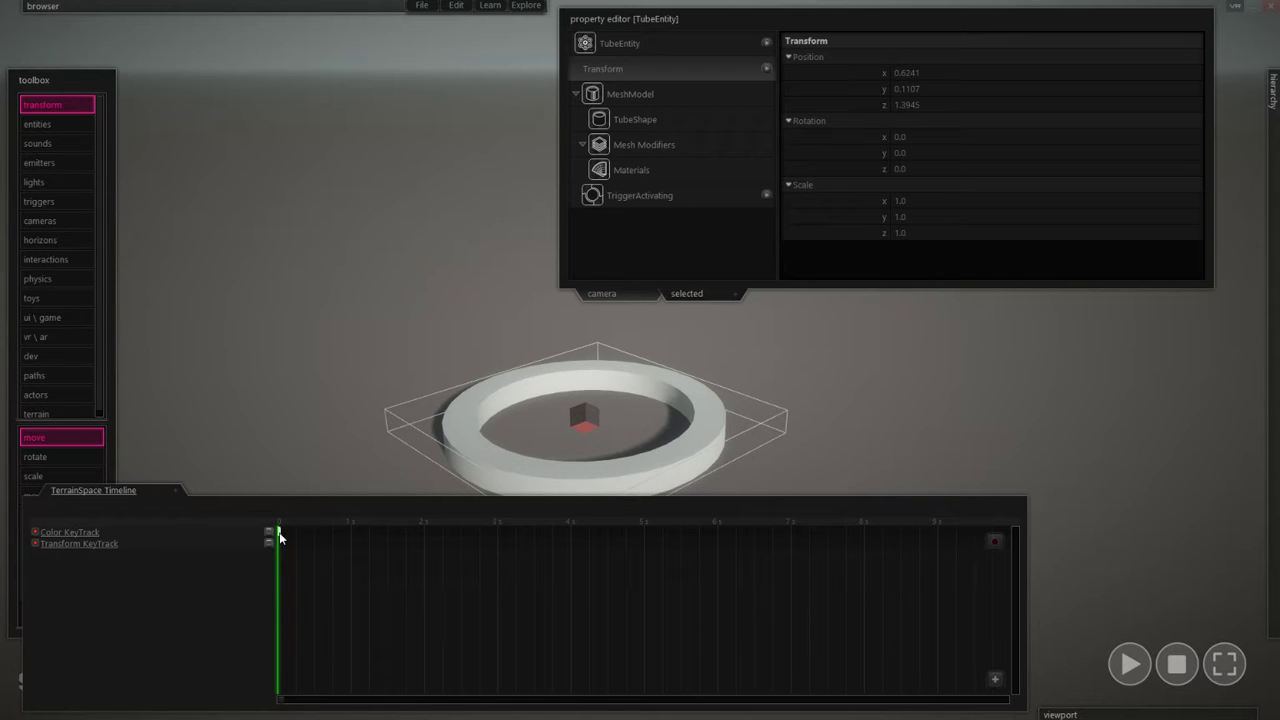
{"action": "left_click_drag", "start_coordinate": [279, 537], "coordinate": [424, 530]}
{"action": "right_click", "coordinate": [424, 528]}
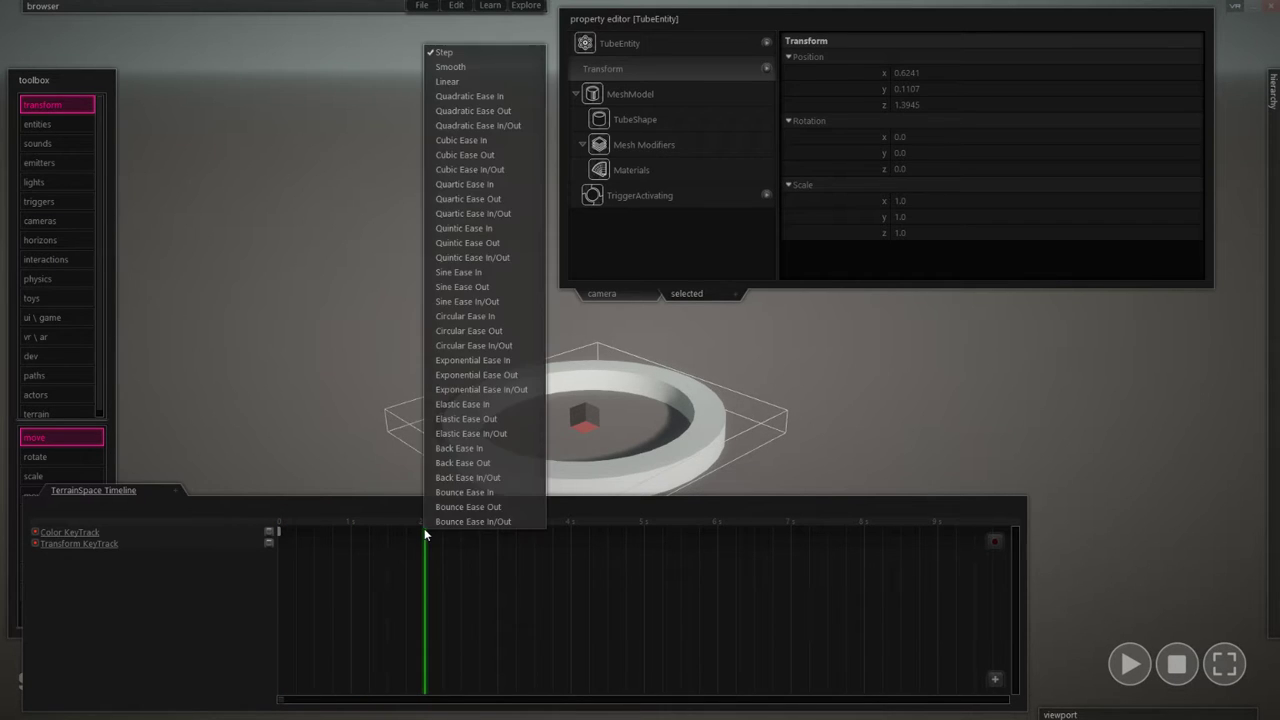
{"action": "left_click", "coordinate": [421, 538]}
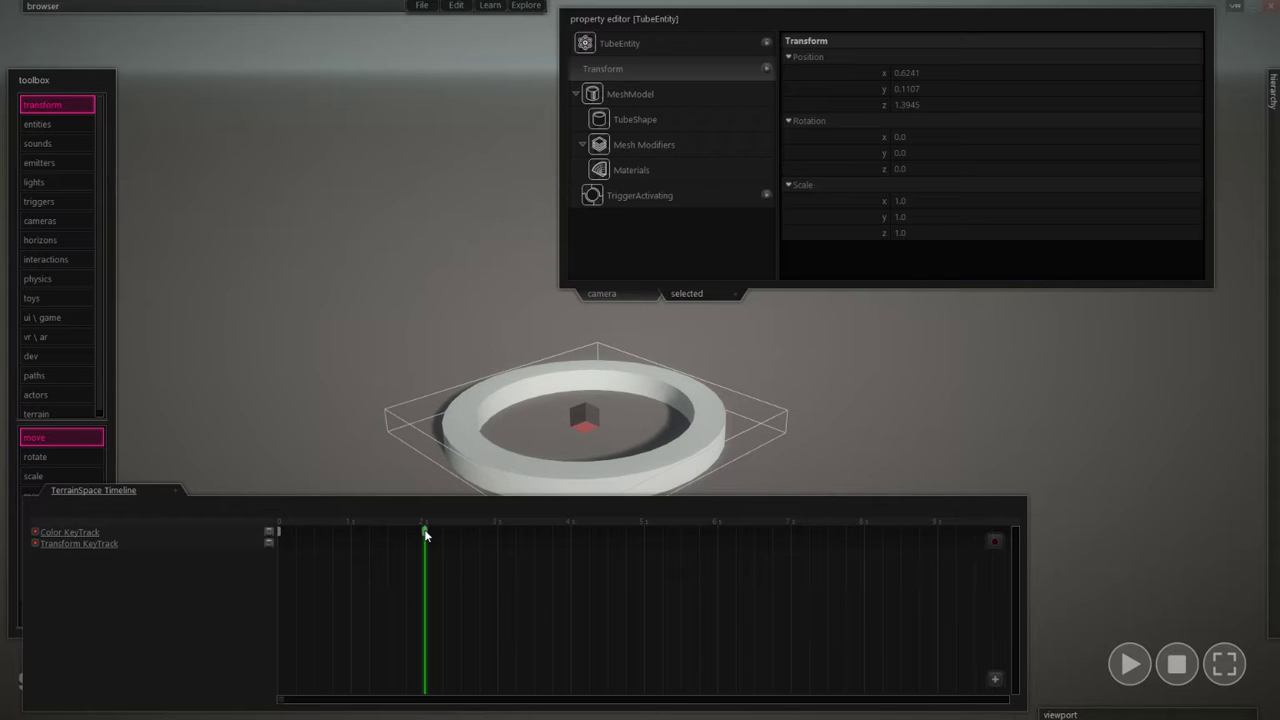
{"action": "left_click", "coordinate": [425, 534]}
{"action": "left_click", "coordinate": [424, 535]}
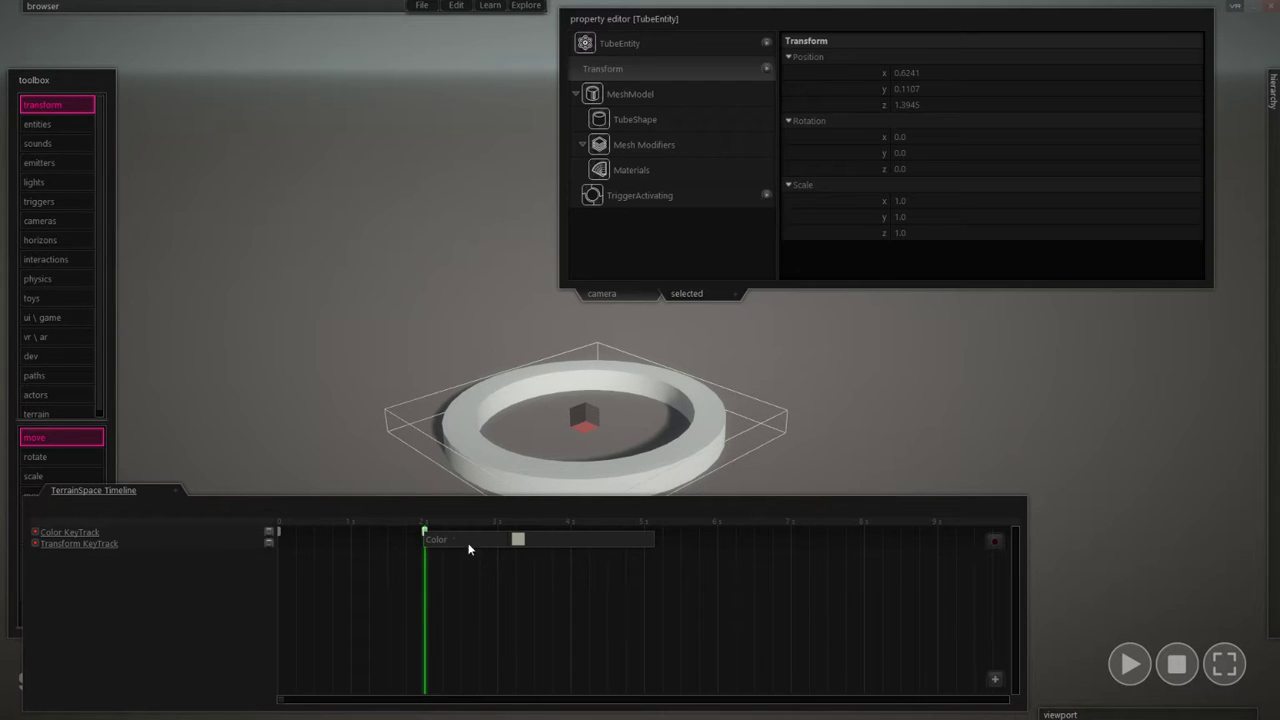
- Set the 2 s colour key to a fully saturated bright green (R 0, G 255, B 57)
{"action": "double_click", "coordinate": [519, 539]}
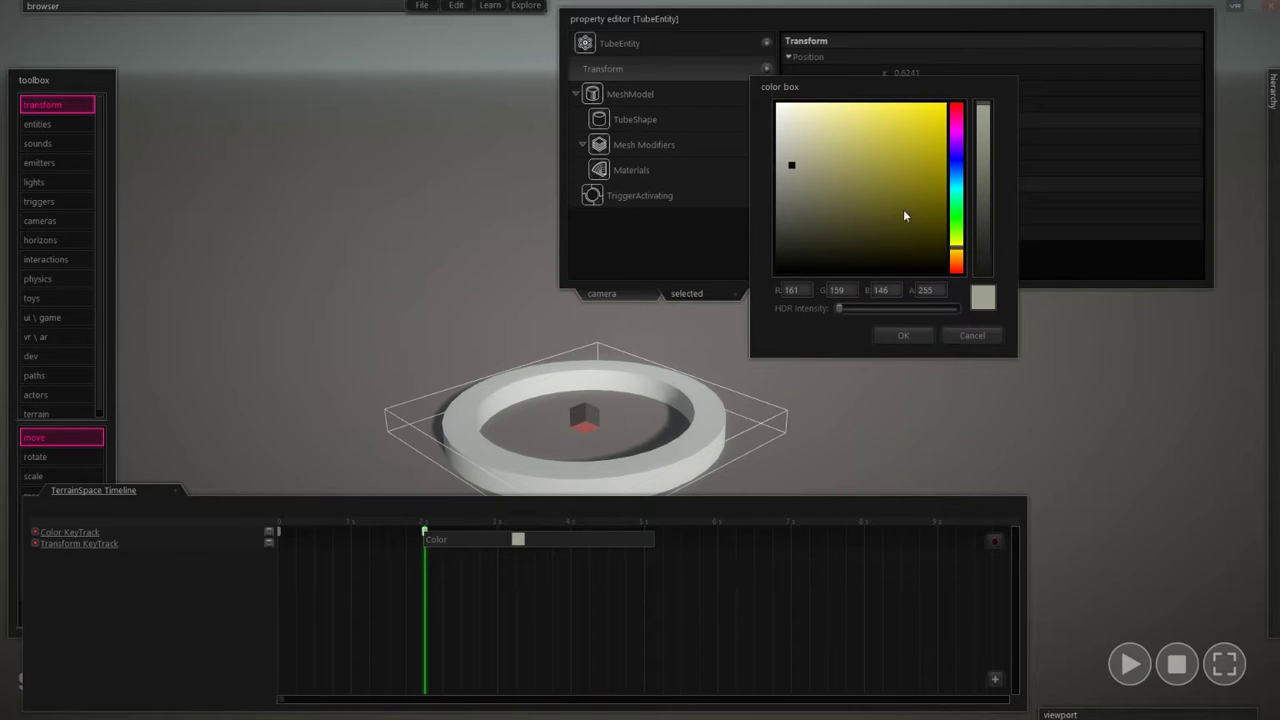
{"action": "left_click", "coordinate": [956, 212]}
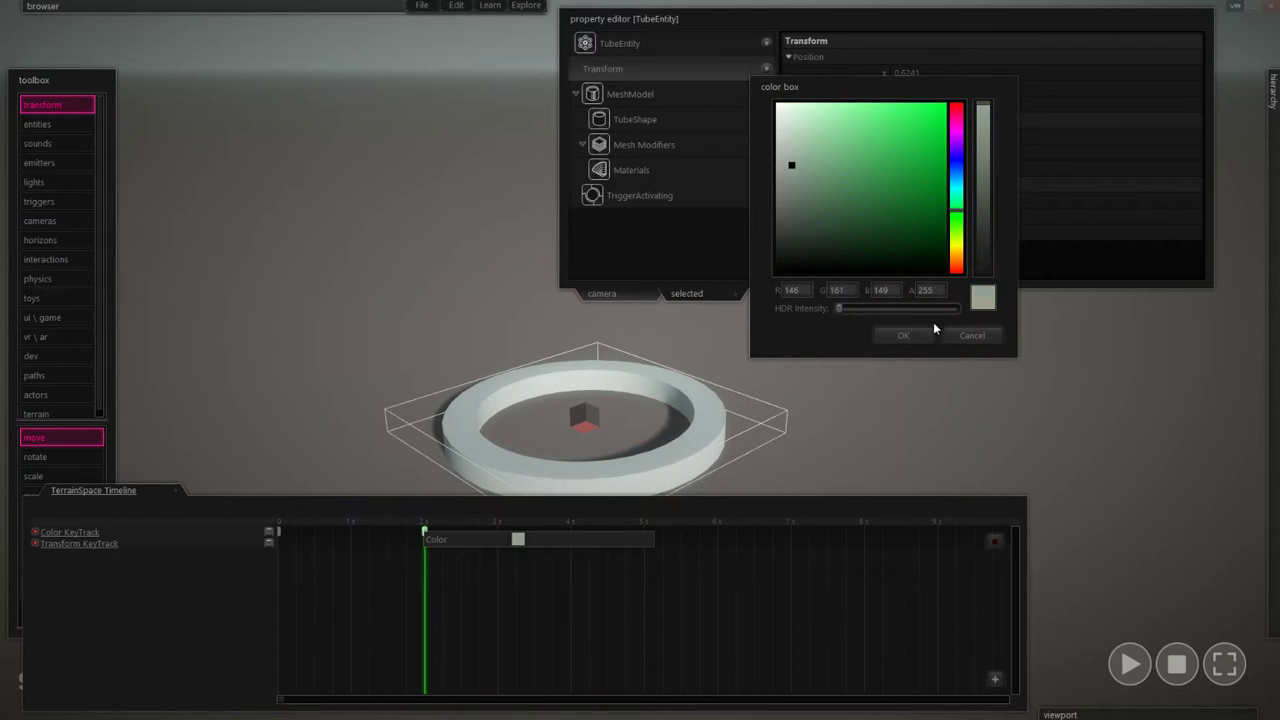
{"action": "left_click_drag", "start_coordinate": [909, 206], "coordinate": [946, 102]}
{"action": "left_click", "coordinate": [906, 336]}
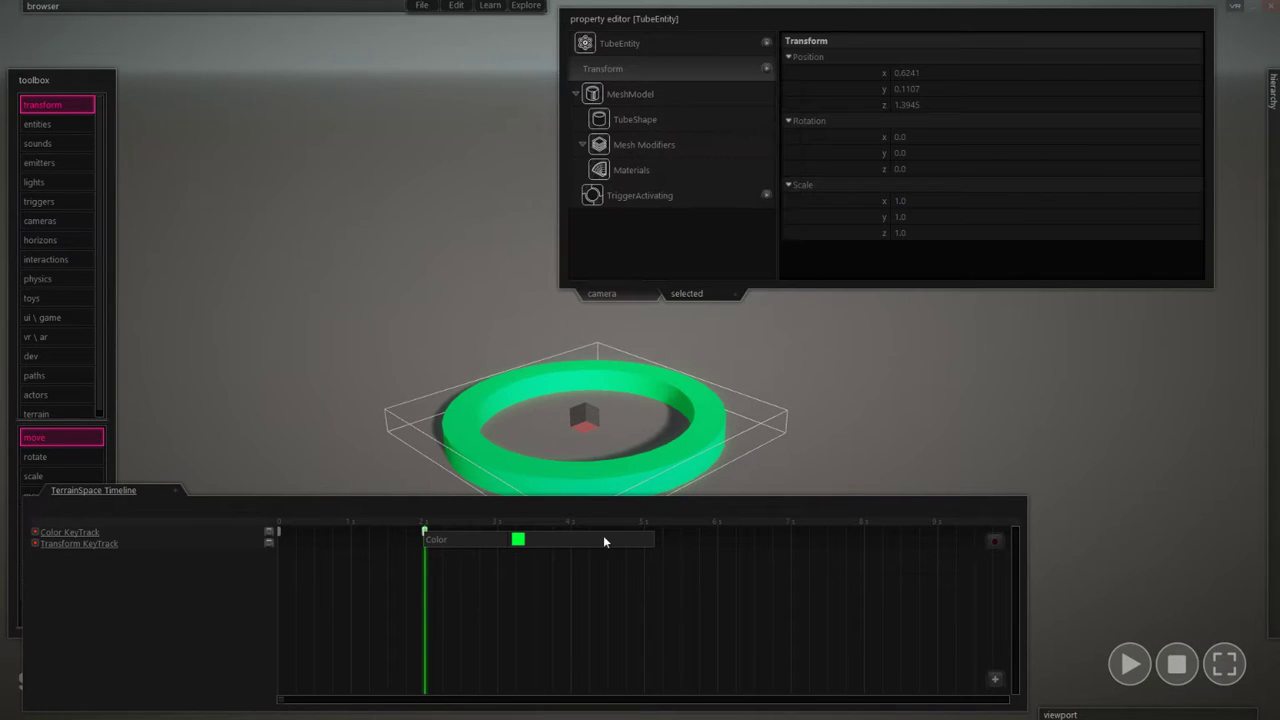
- Play the timeline from 0 s past the 2 s key to preview the tube's stepped colour change
{"action": "left_click_drag", "start_coordinate": [410, 524], "coordinate": [65, 490]}
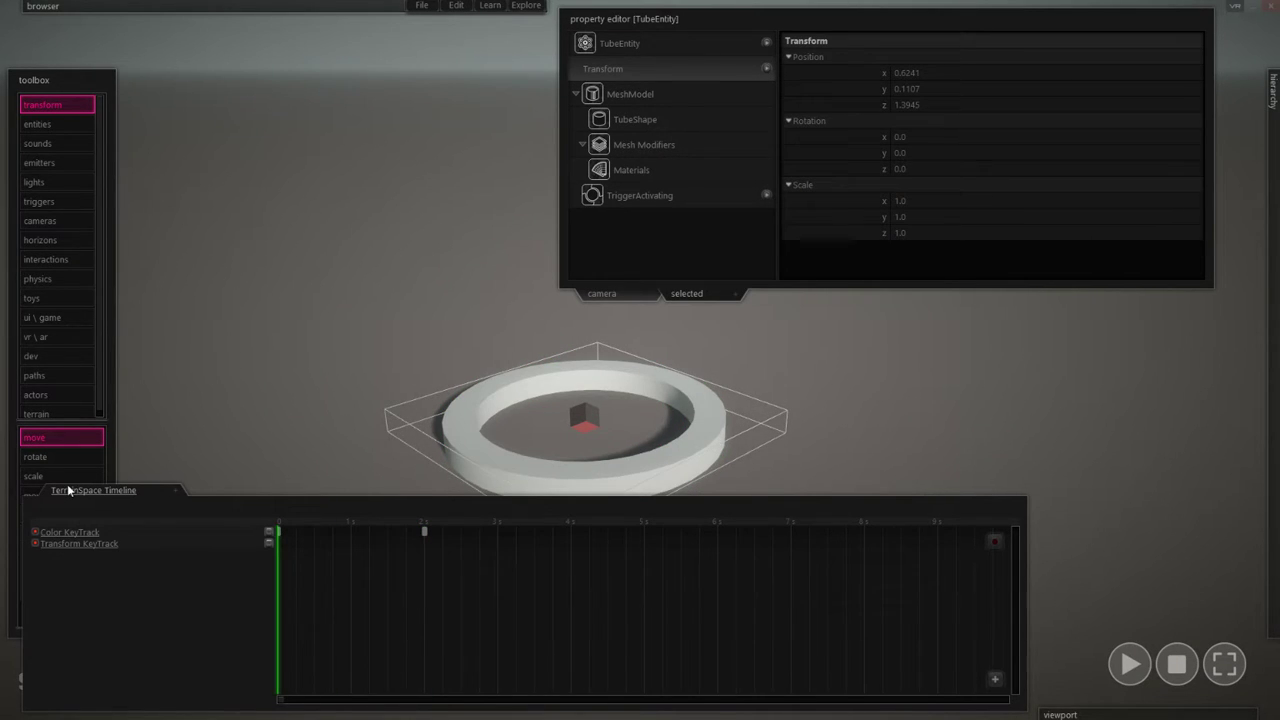
{"action": "key", "text": "space"}
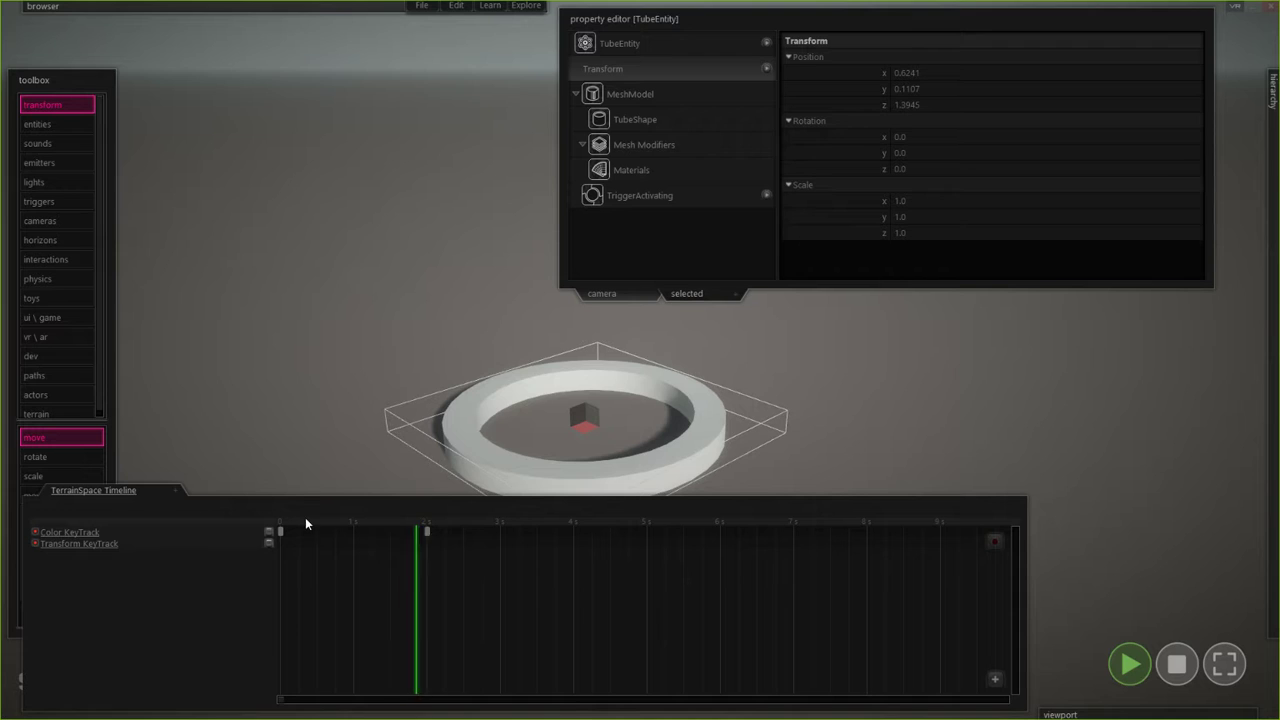
{"action": "key", "text": "space"}
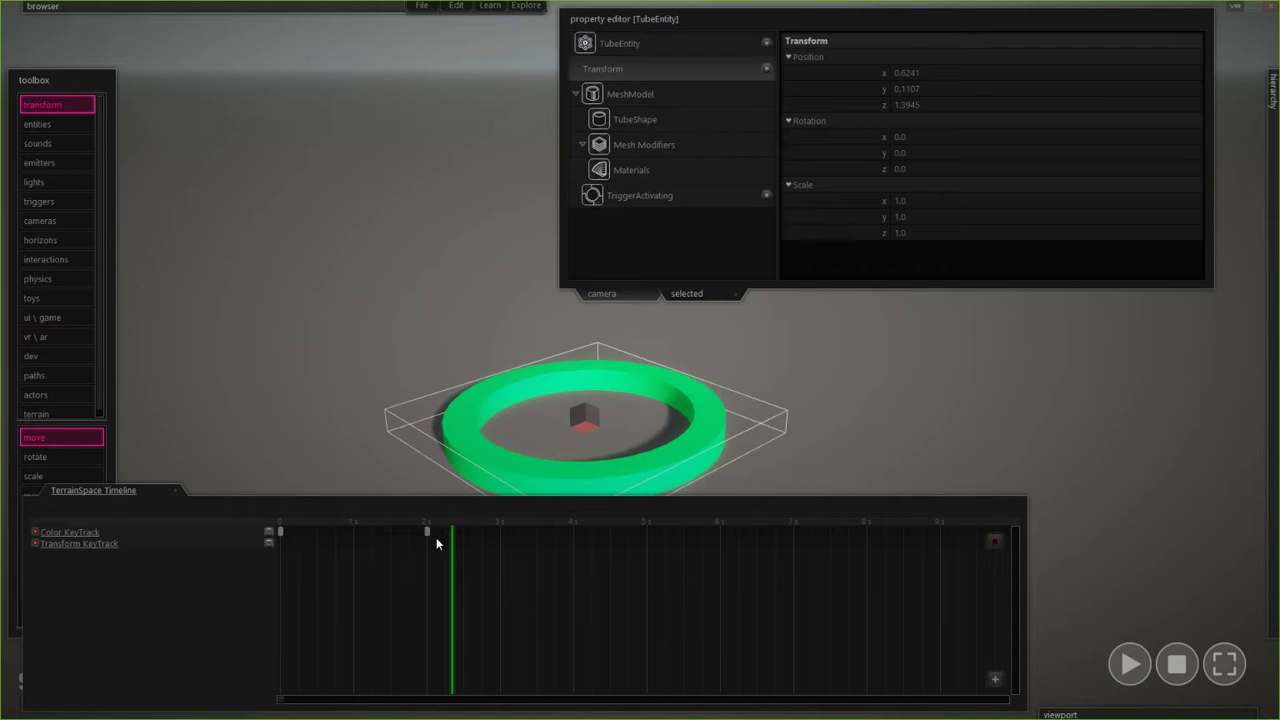
- Set the interpolation between the 0 s and 2 s colour keys to Smooth
{"action": "right_click", "coordinate": [380, 535]}
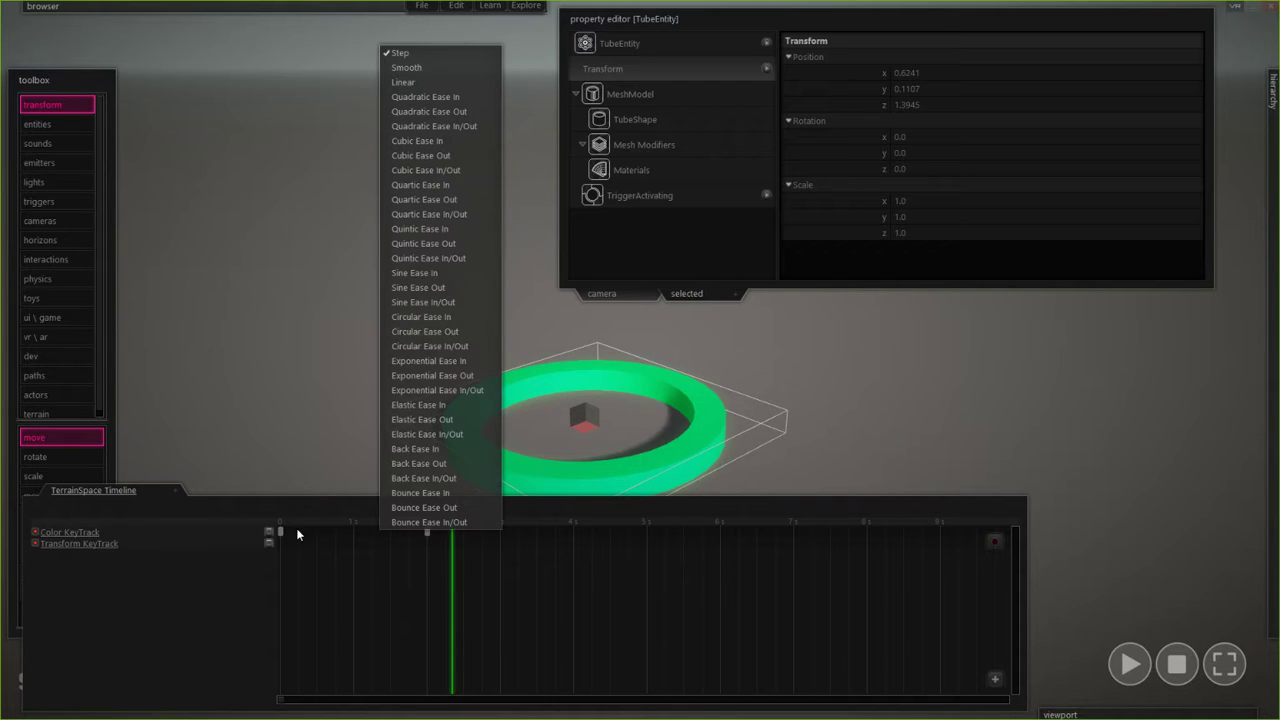
{"action": "left_click", "coordinate": [366, 546]}
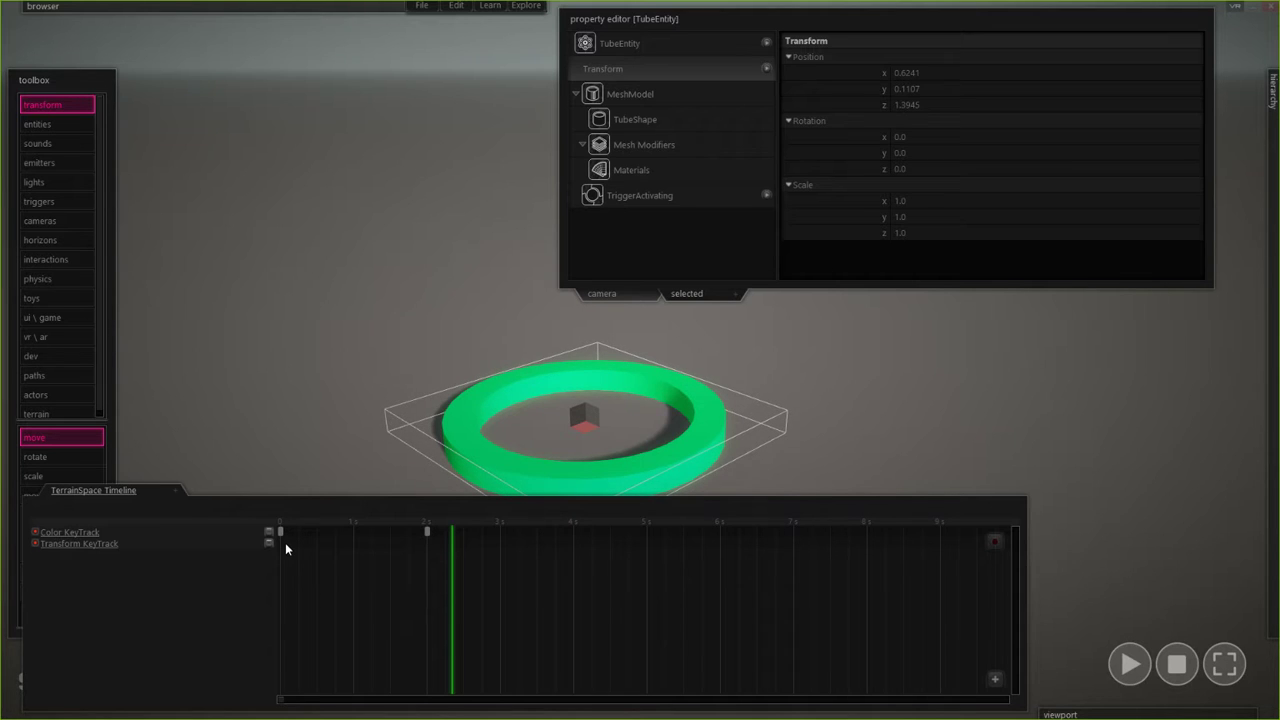
{"action": "right_click", "coordinate": [377, 530]}
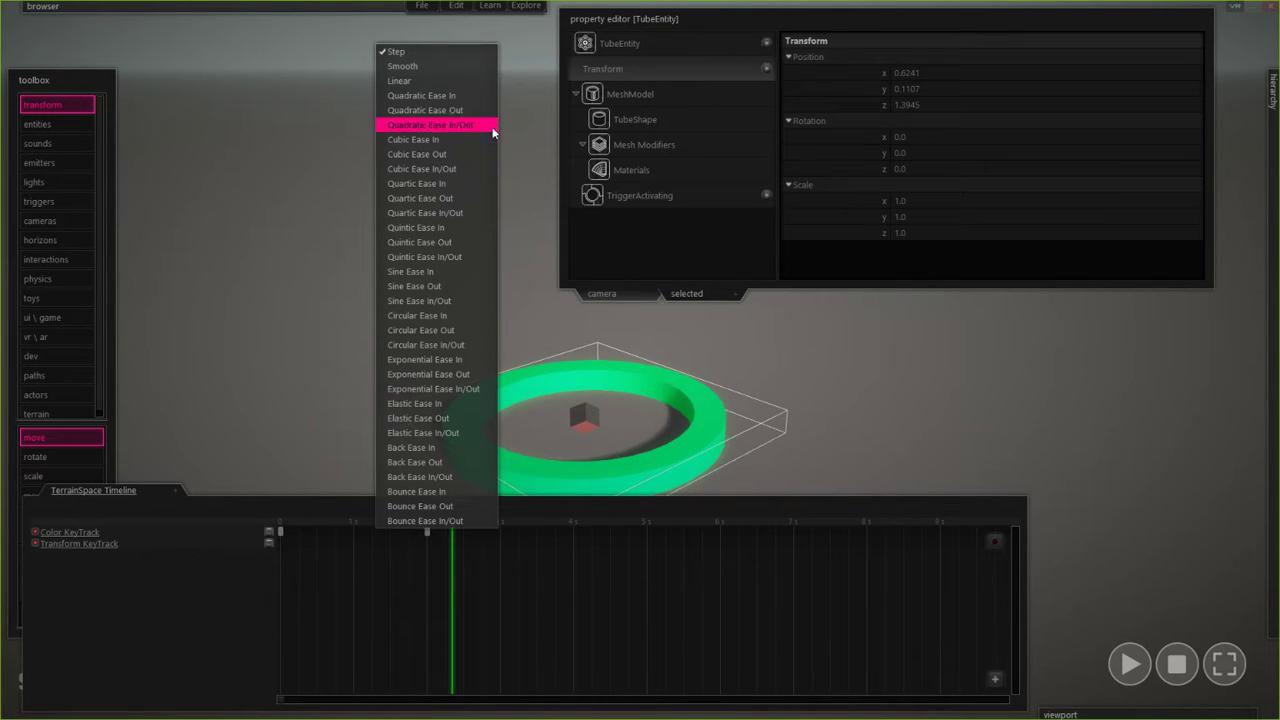
{"action": "left_click", "coordinate": [440, 67]}
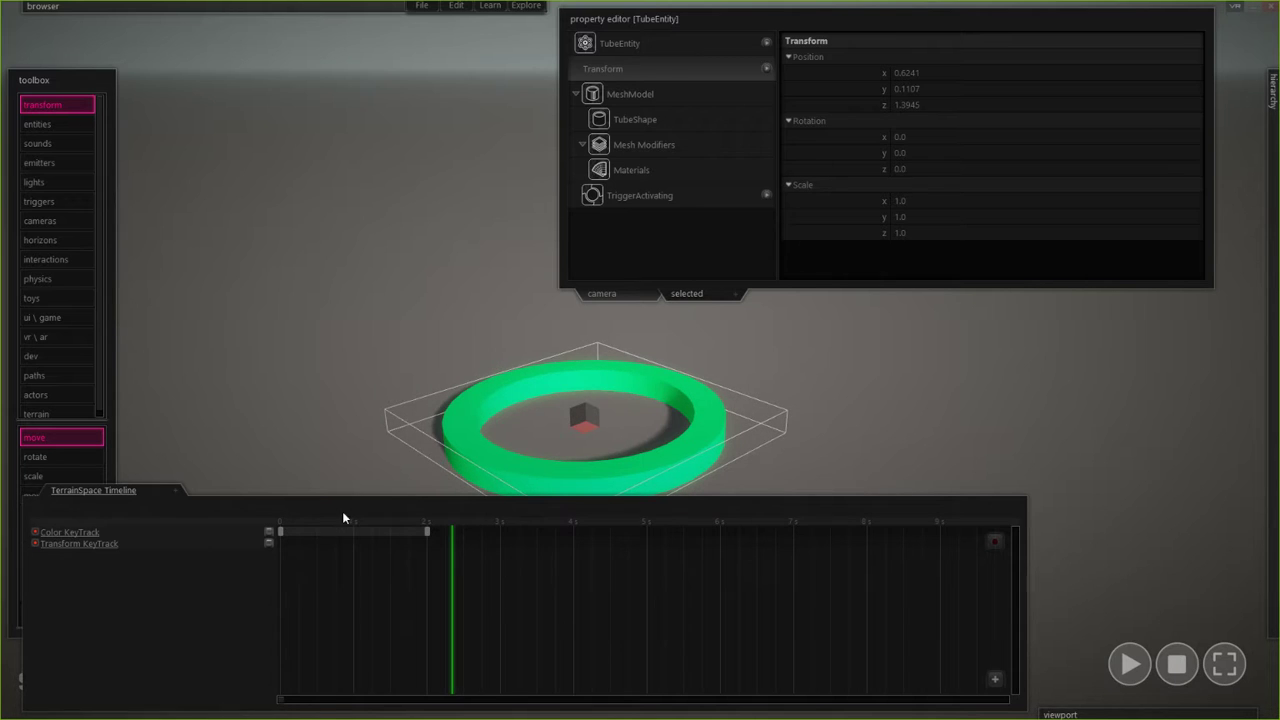
- Return the playhead to 0 s and play back the smooth colour transition to green
{"action": "left_click_drag", "start_coordinate": [292, 521], "coordinate": [278, 523]}
{"action": "key", "text": "space"}
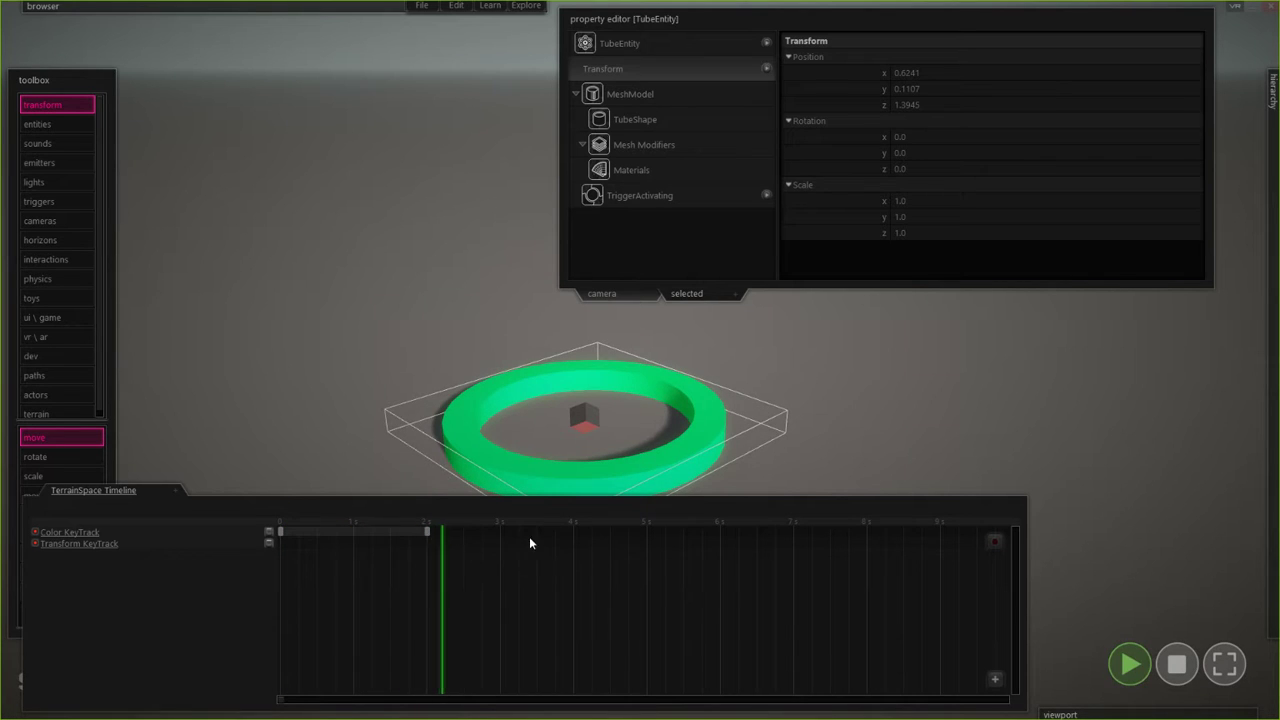
{"action": "key", "text": "space"}
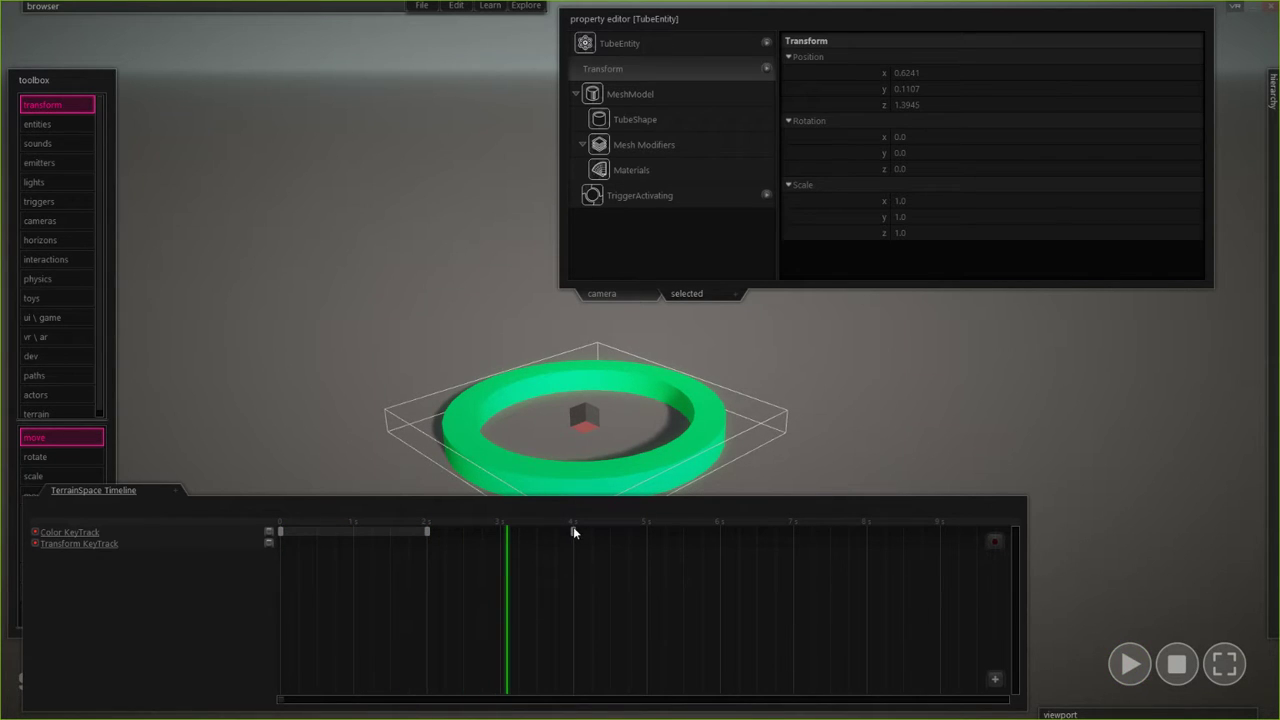
- Add a third colour key at 4 s on the Color KeyTrack and set its colour to pure red
{"action": "left_click", "coordinate": [573, 531]}
{"action": "left_click", "coordinate": [573, 533]}
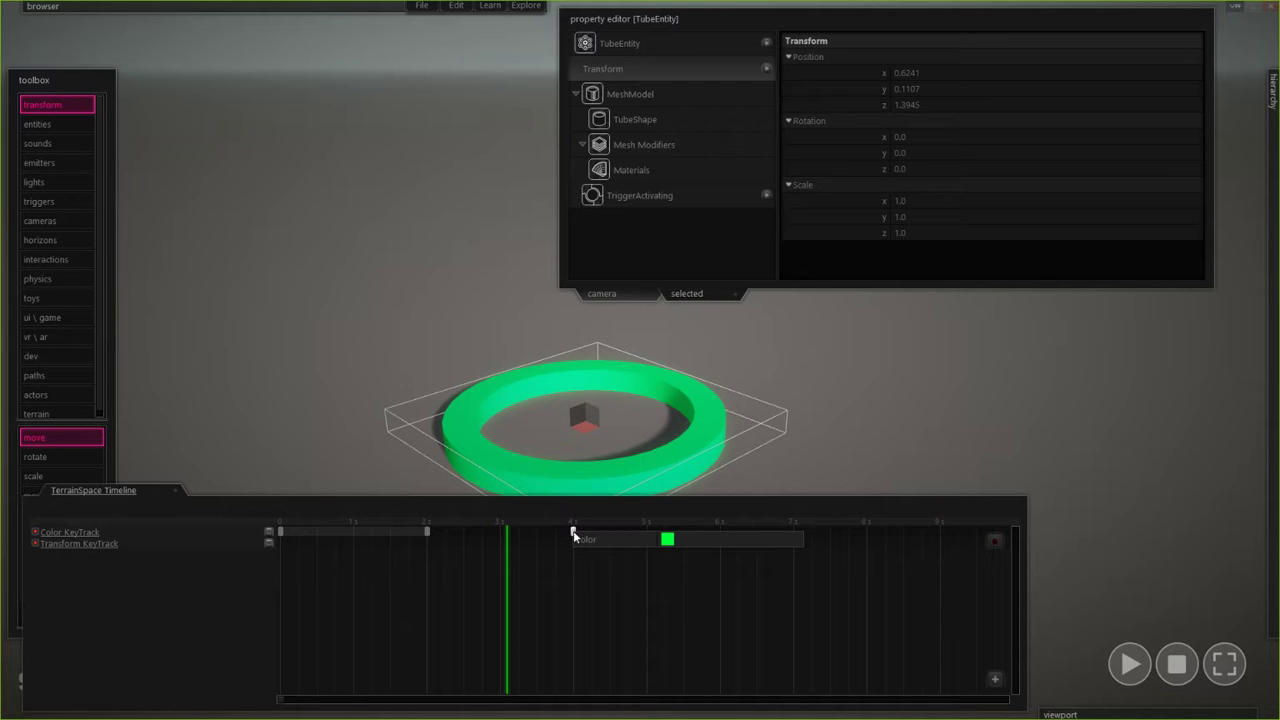
{"action": "left_click", "coordinate": [667, 540]}
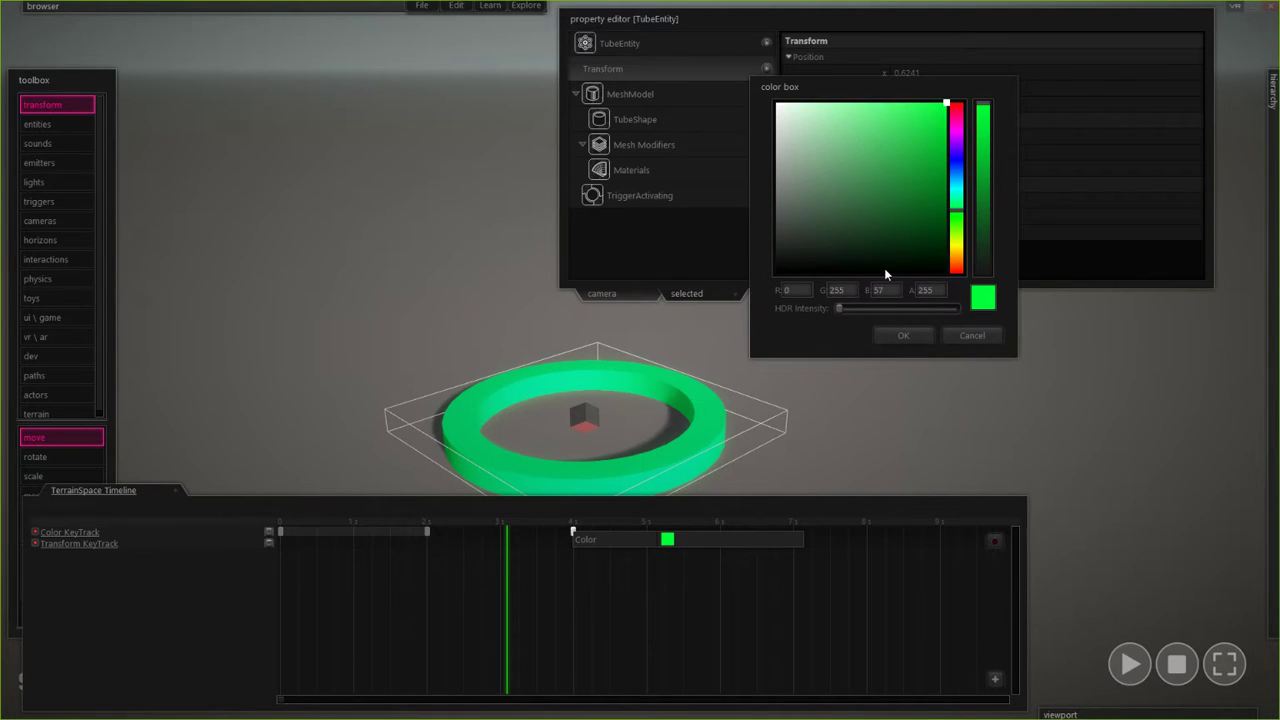
{"action": "left_click", "coordinate": [957, 265]}
{"action": "left_click_drag", "start_coordinate": [955, 250], "coordinate": [956, 274]}
{"action": "left_click", "coordinate": [905, 336]}
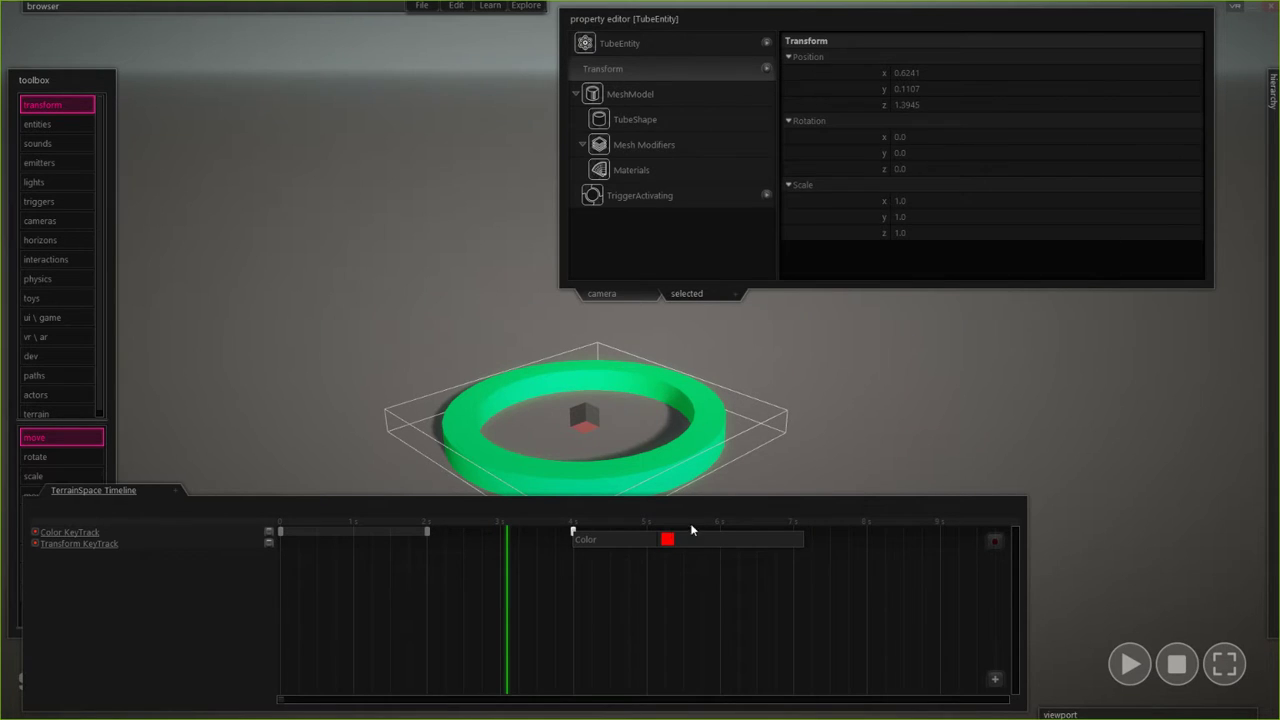
- Set the interpolation between the 2 s and 4 s colour keys to Smooth
{"action": "left_click", "coordinate": [528, 528]}
{"action": "right_click", "coordinate": [516, 532]}
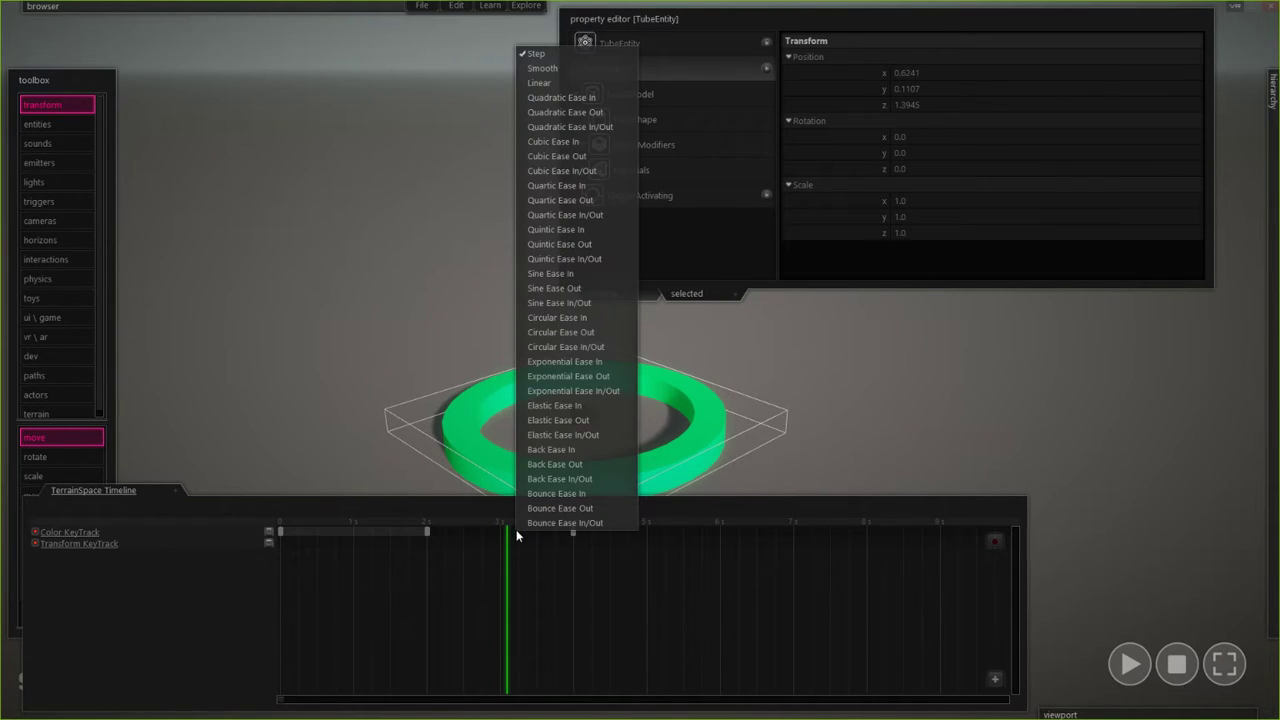
{"action": "left_click", "coordinate": [591, 60]}
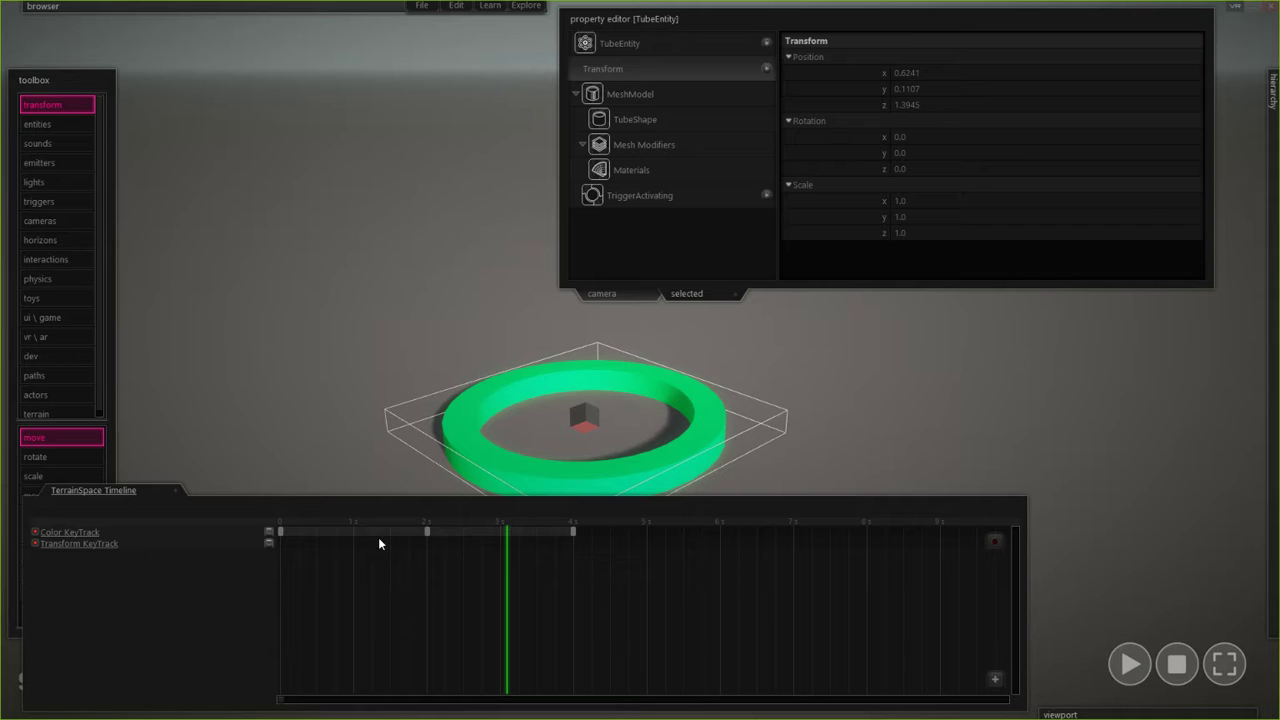
- Play the colour animation from 0 s through all three keys, and return the playhead to the start
{"action": "left_click", "coordinate": [276, 522]}
{"action": "key", "text": "space"}
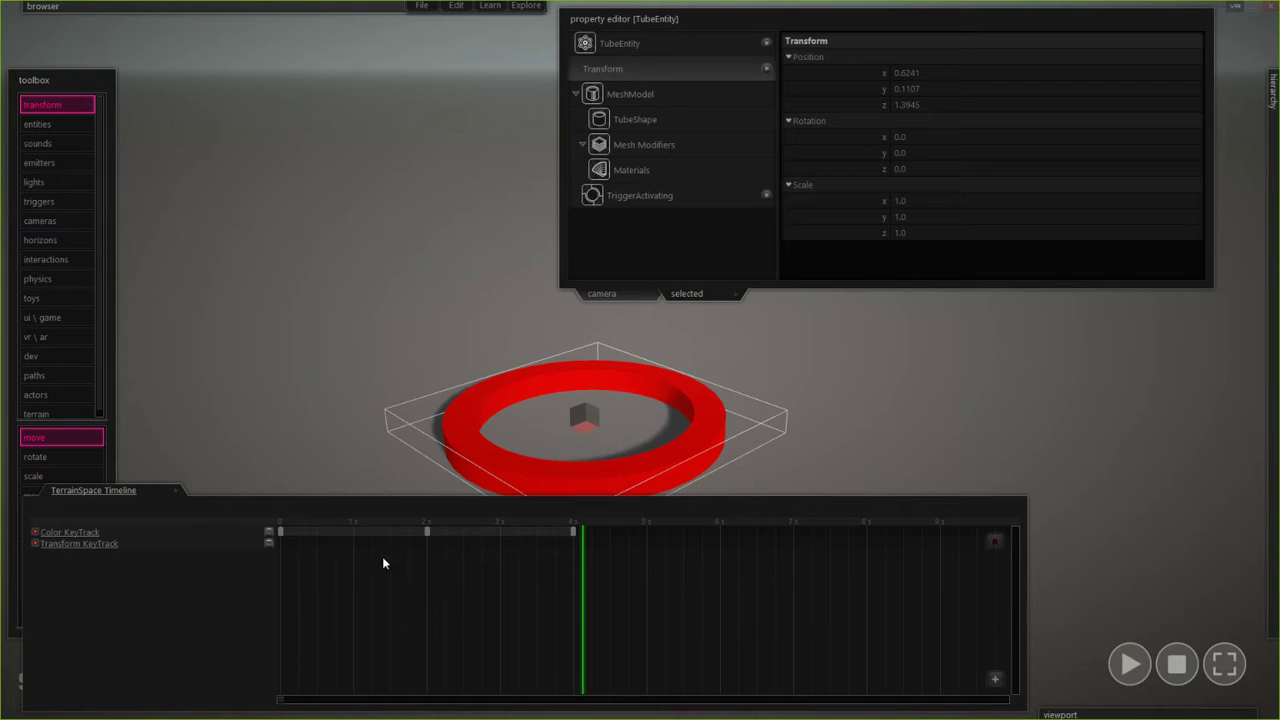
{"action": "left_click_drag", "start_coordinate": [302, 522], "coordinate": [278, 522]}
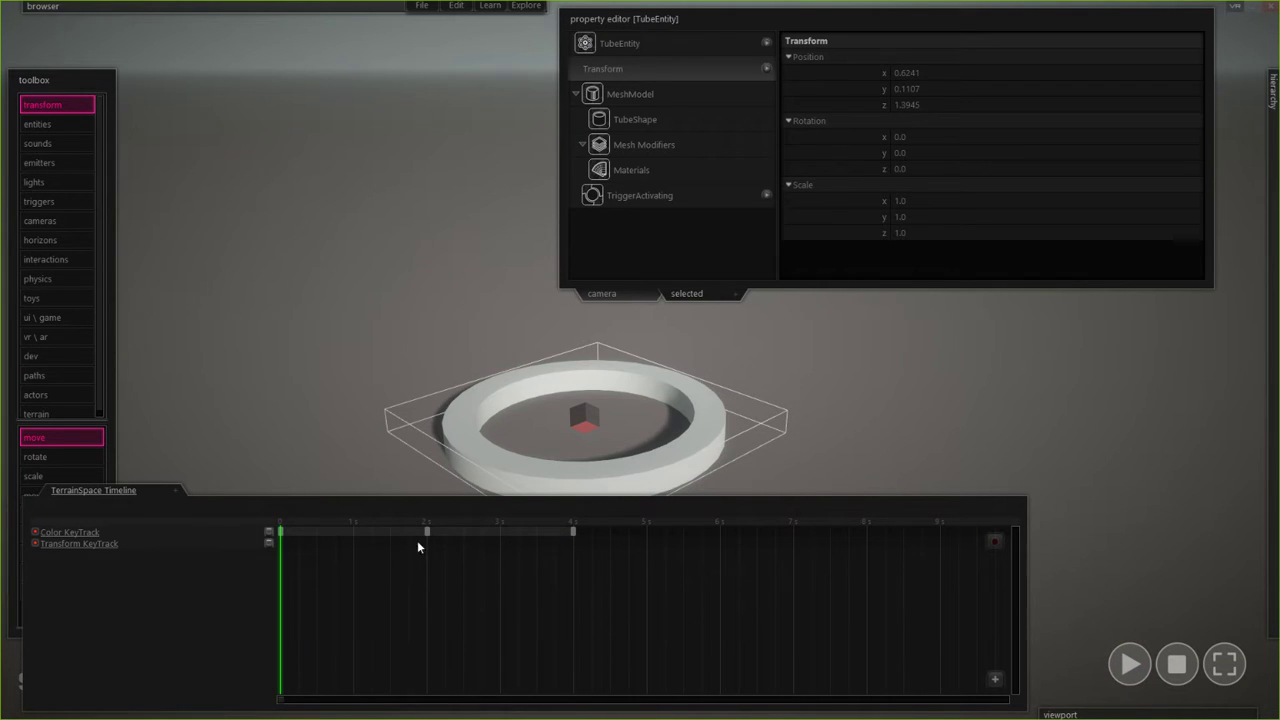
- Move the red colour key closer to the green one, to about 2.4 s
{"action": "left_click", "coordinate": [572, 532]}
{"action": "left_click_drag", "start_coordinate": [573, 536], "coordinate": [501, 538]}
{"action": "left_click_drag", "start_coordinate": [503, 540], "coordinate": [467, 540]}
- Replay the timeline from several start points to review the faster transition from green to red
{"action": "key", "text": "space"}
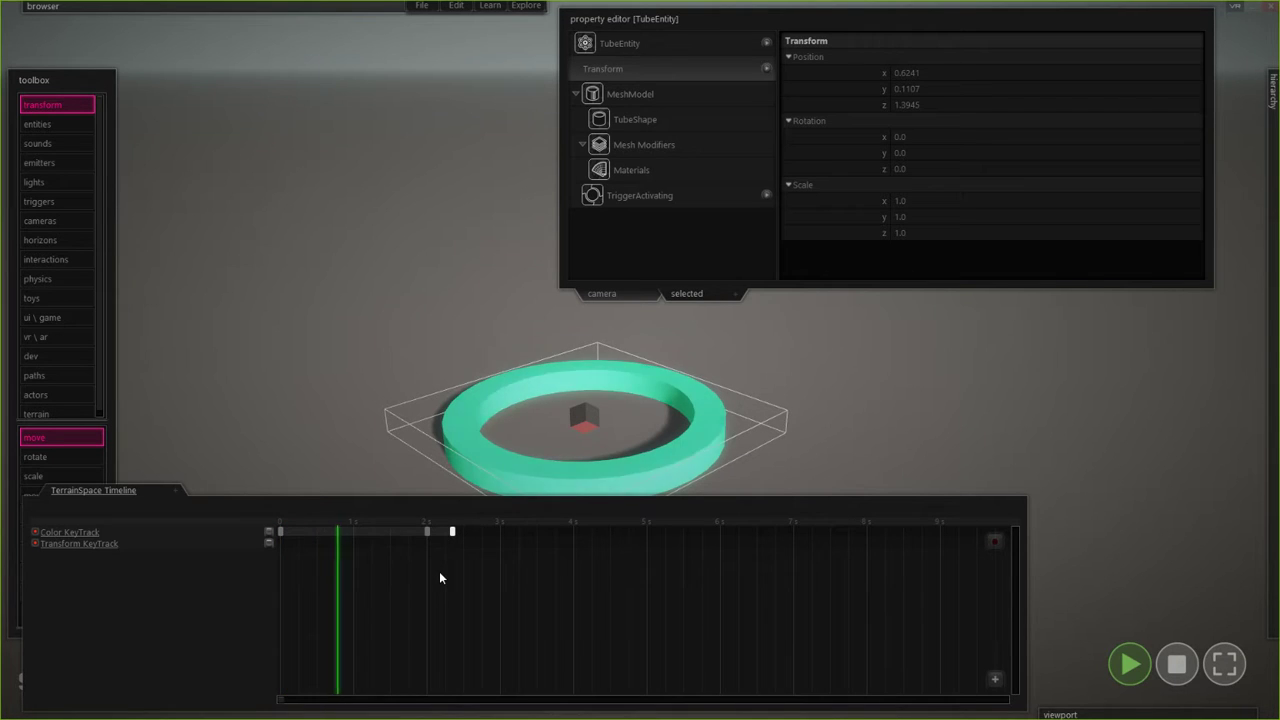
{"action": "key", "text": "space"}
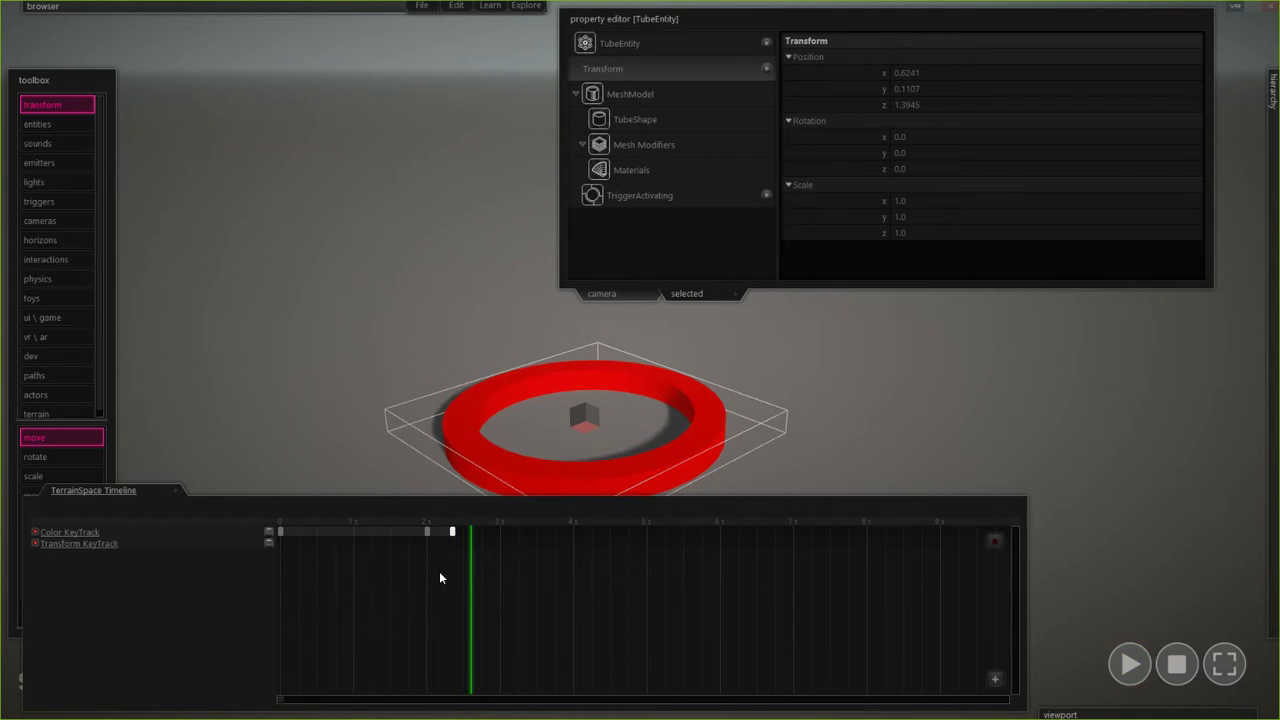
{"action": "left_click", "coordinate": [405, 520]}
{"action": "key", "text": "space"}
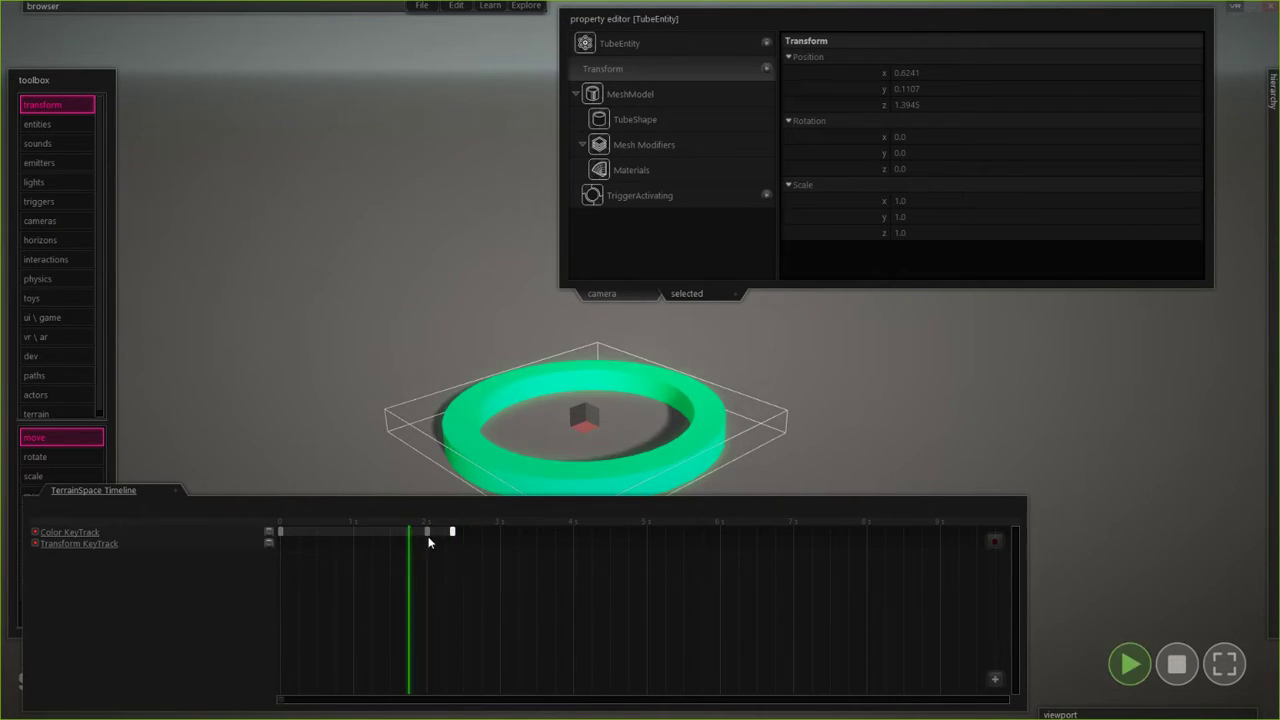
{"action": "left_click", "coordinate": [376, 523]}
{"action": "key", "text": "space"}
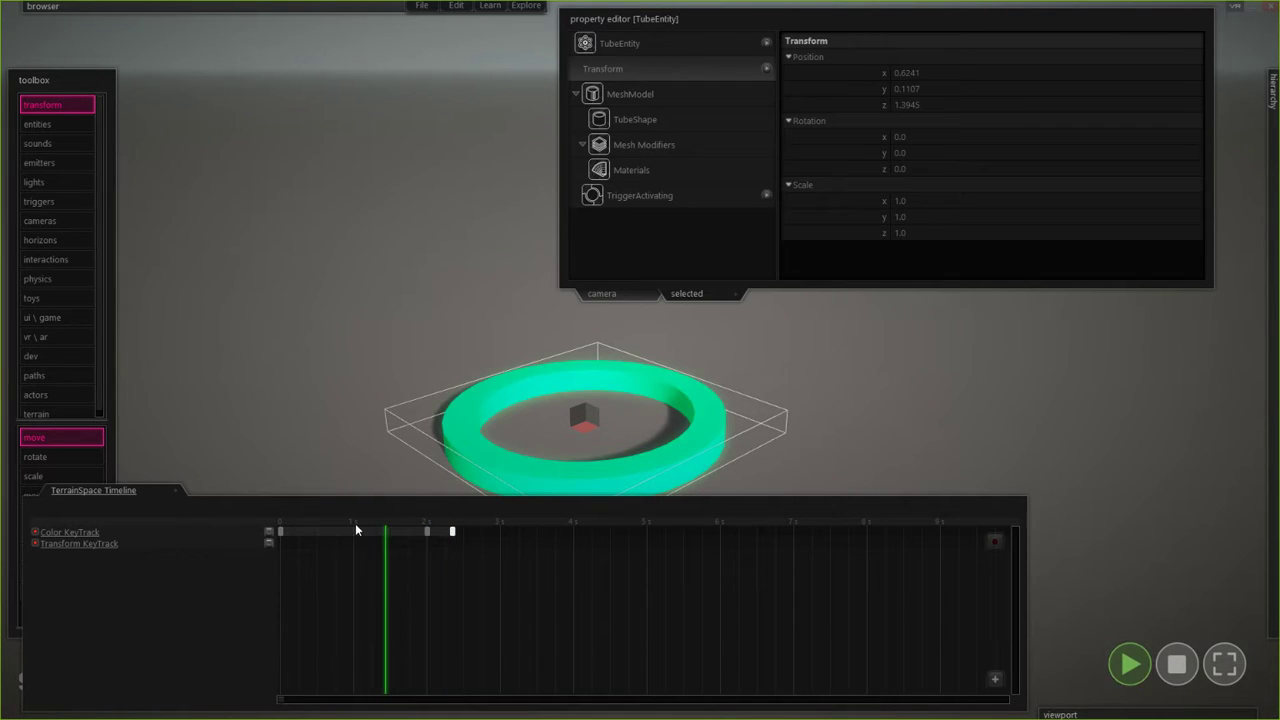
{"action": "key", "text": "space"}
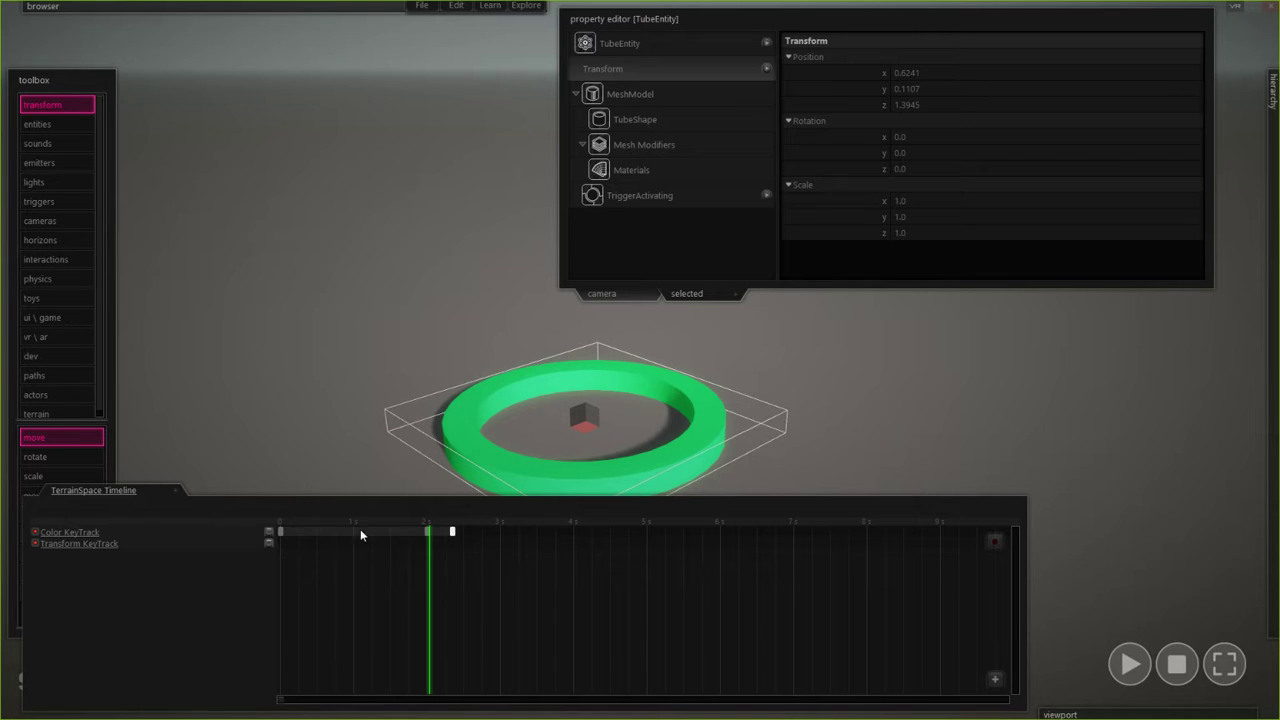
{"action": "key", "text": "space"}
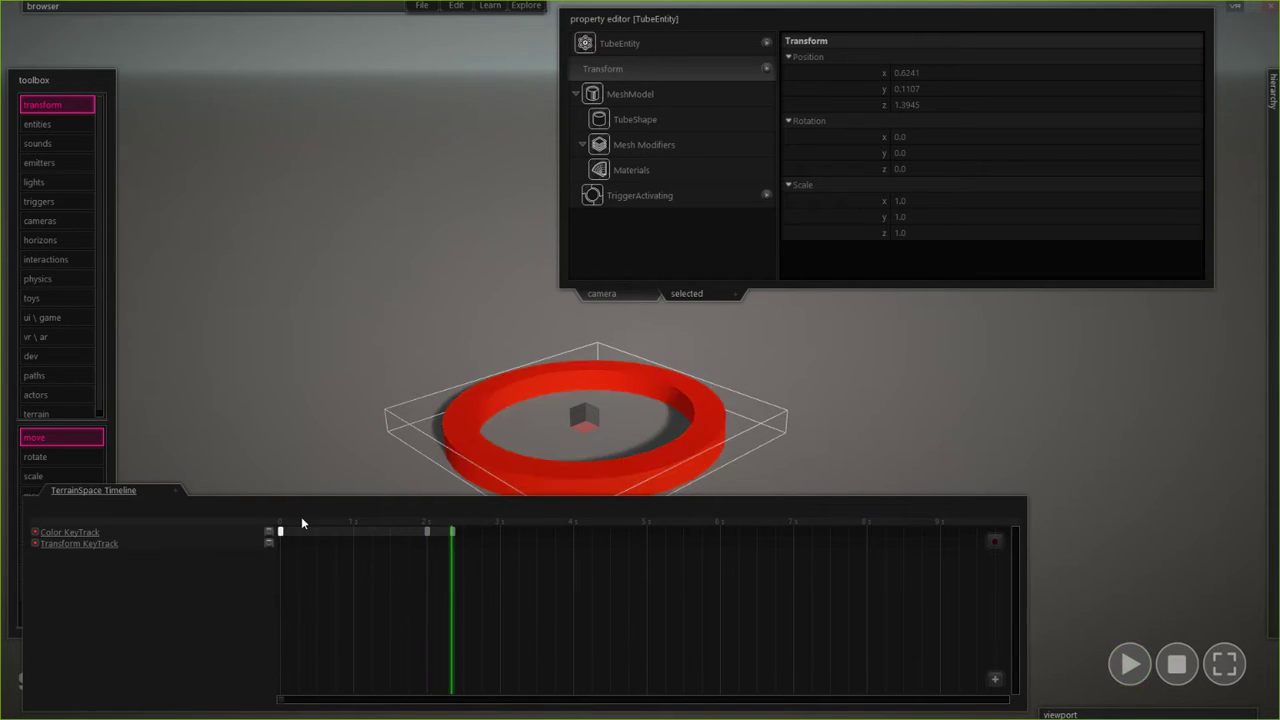
{"action": "key", "text": "space"}
- Review the interpolation options for the colour segment between 0 s and 2 s, and return the playhead to 0 s
{"action": "right_click", "coordinate": [402, 527]}
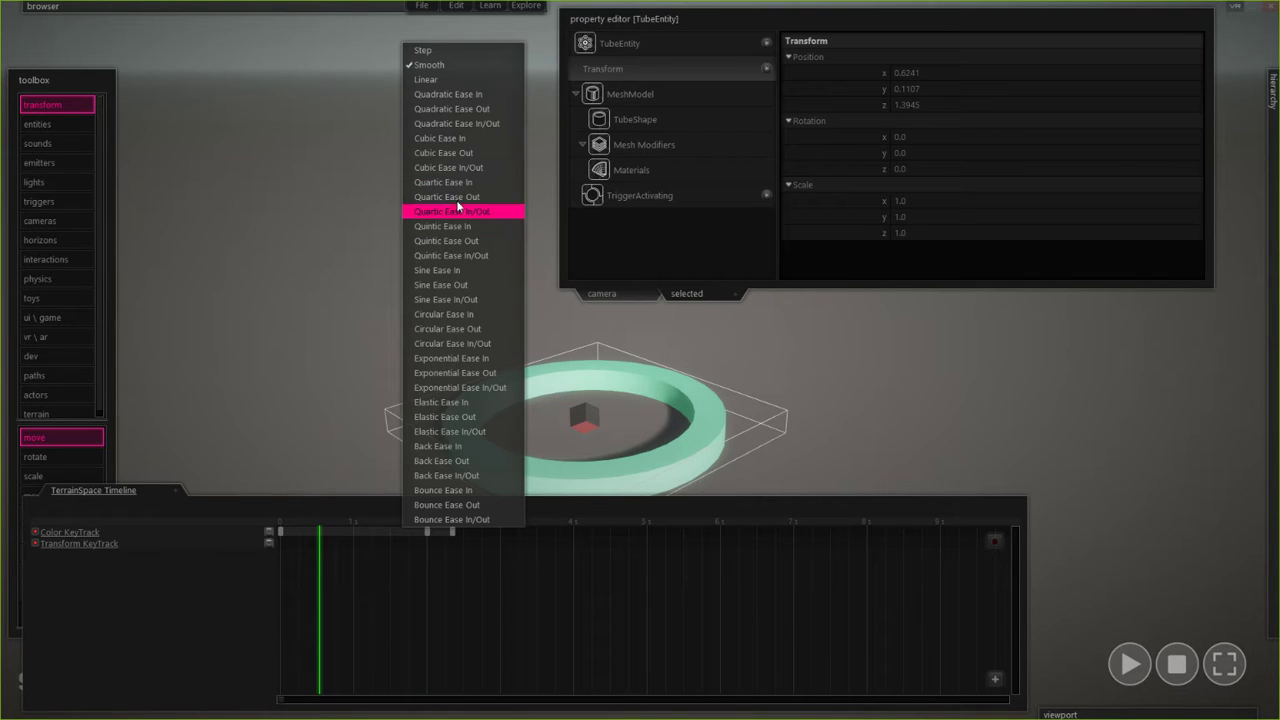
{"action": "left_click", "coordinate": [455, 624]}
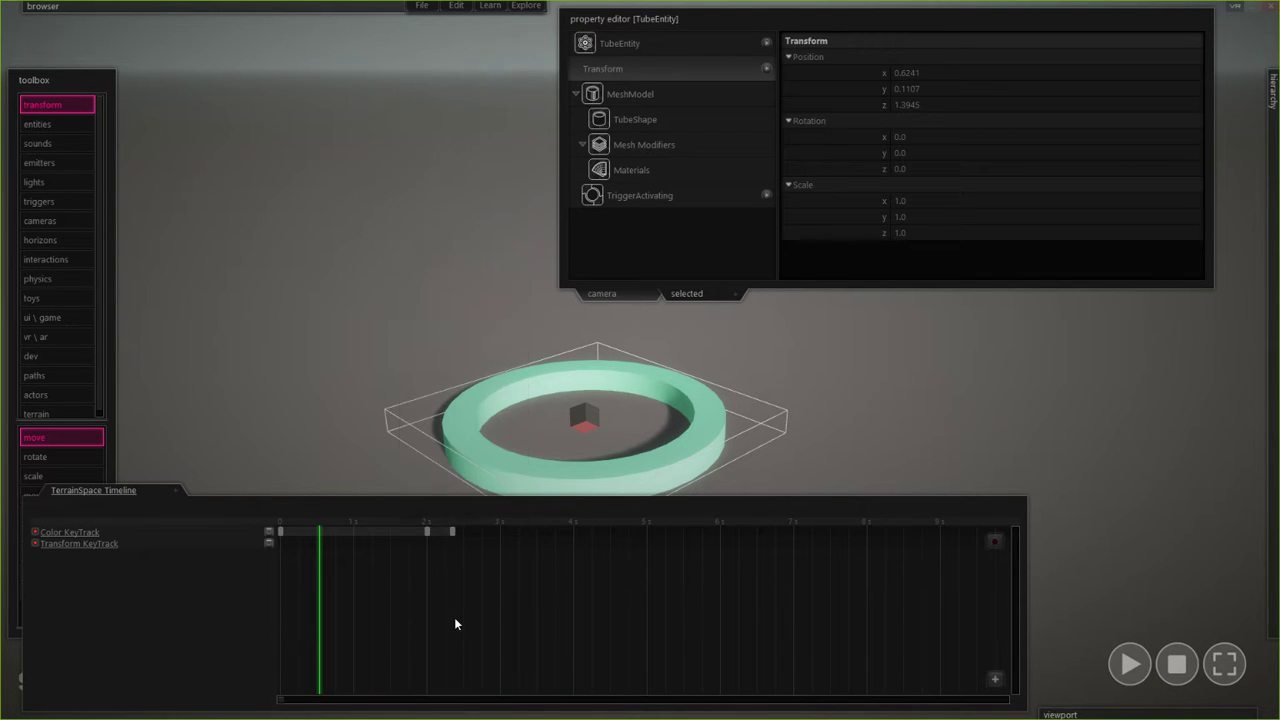
{"action": "right_click", "coordinate": [390, 533]}
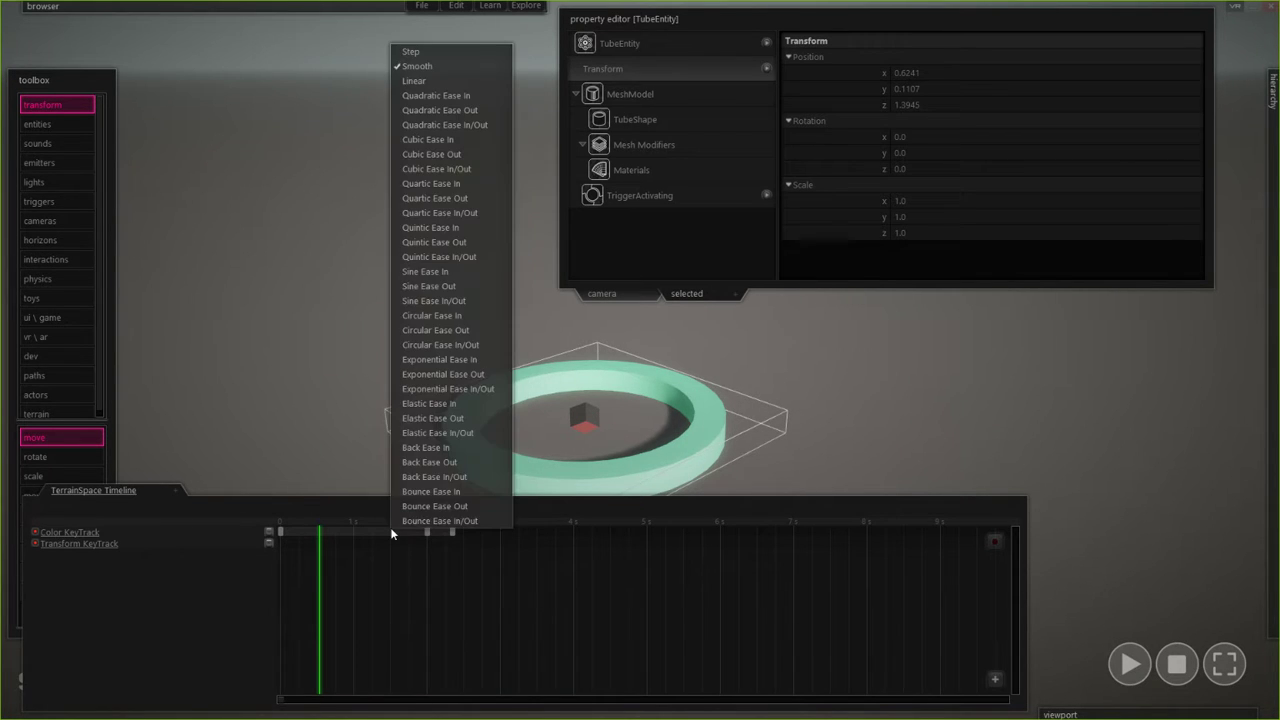
{"action": "left_click", "coordinate": [448, 180]}
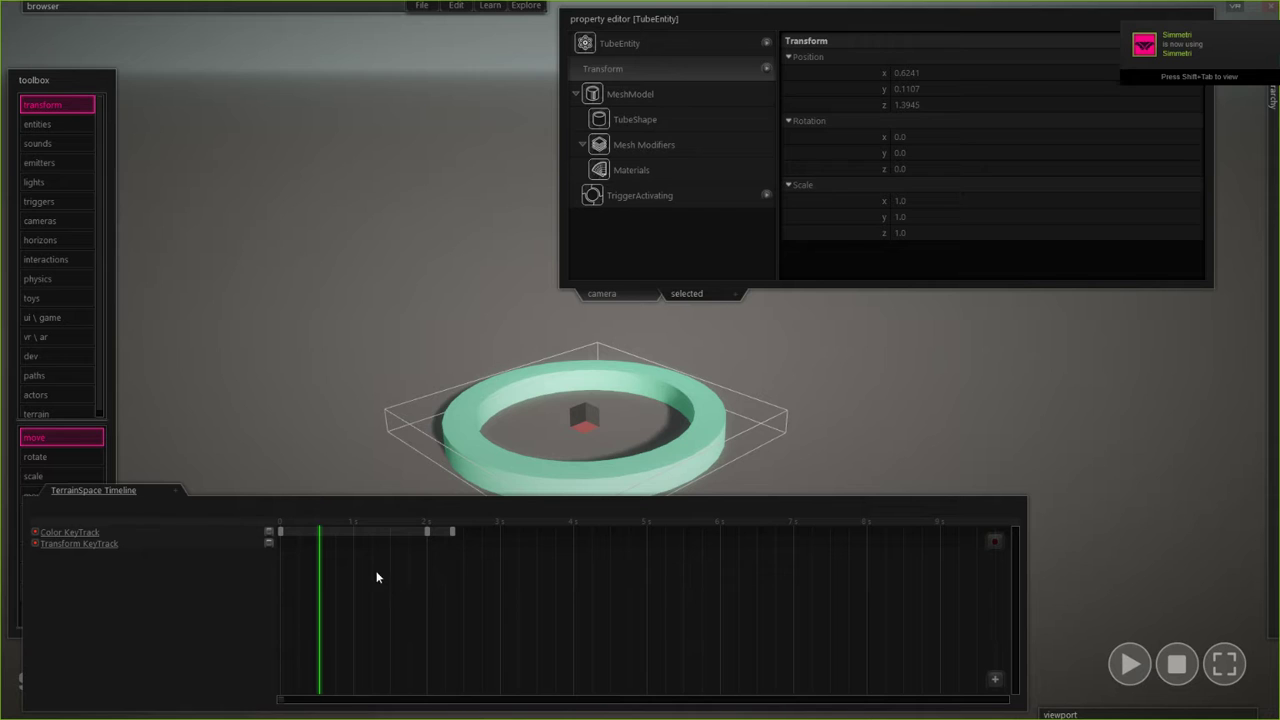
{"action": "left_click", "coordinate": [281, 522]}
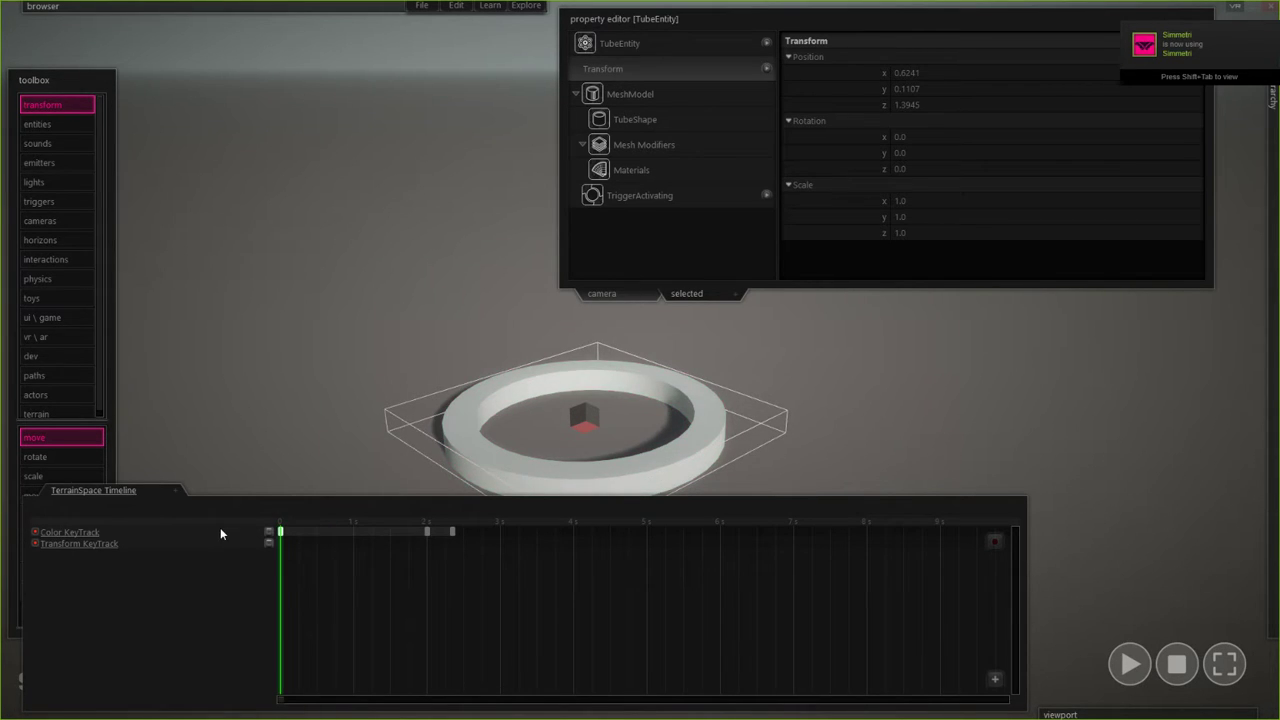
- Play the colour animation past the red key, then copy the green and red keys to about 3.4 s and 3.8 s
{"action": "key", "text": "space"}
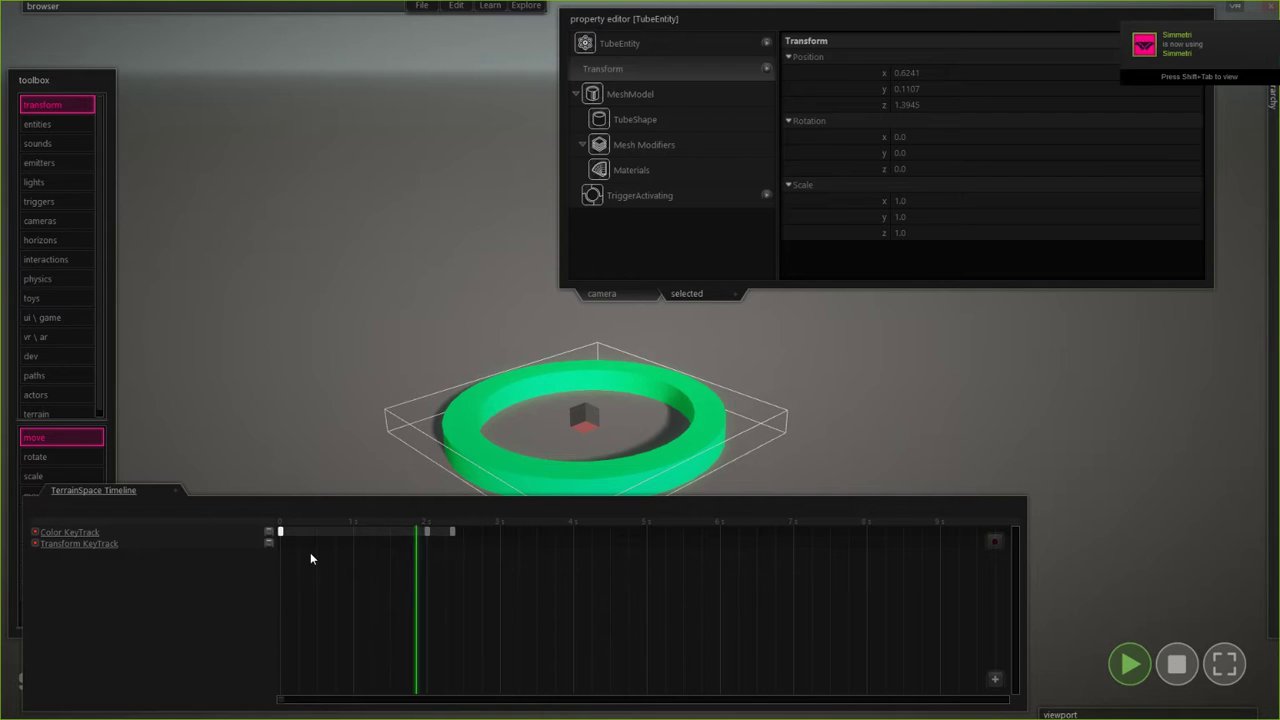
{"action": "key", "text": "space"}
{"action": "left_click_drag", "start_coordinate": [464, 550], "coordinate": [425, 528]}
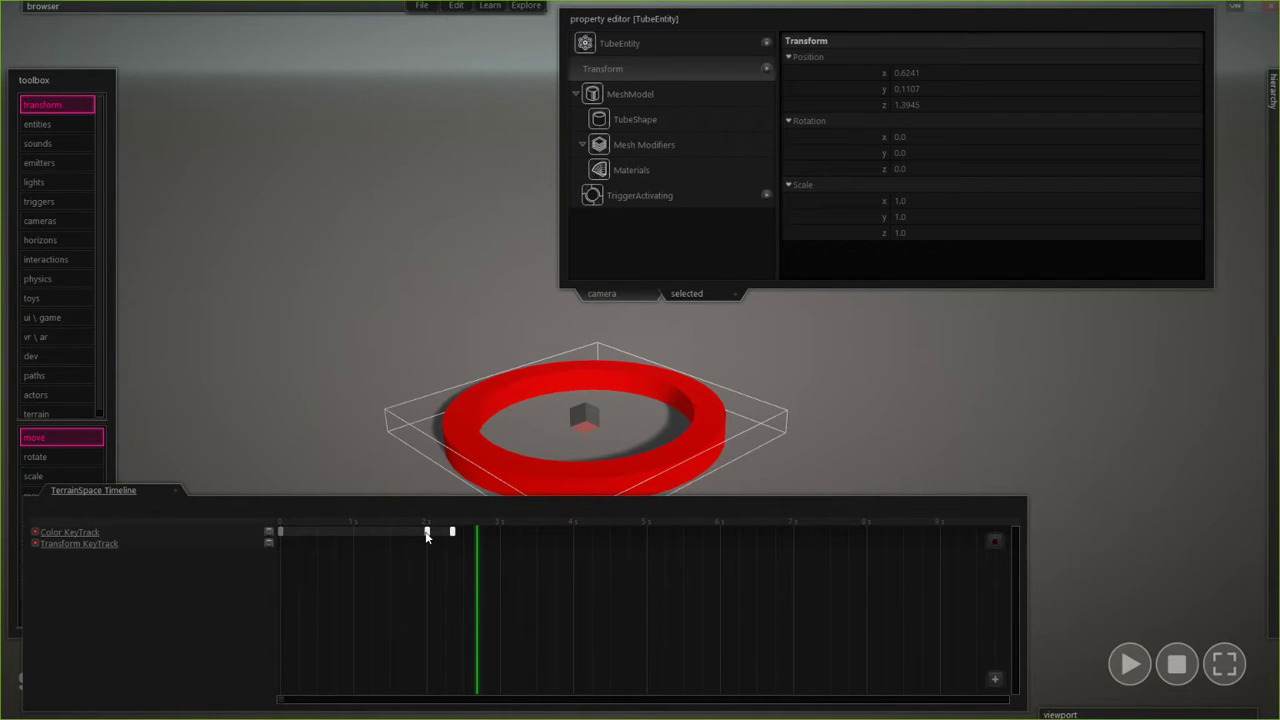
{"action": "left_click_drag", "start_coordinate": [459, 538], "coordinate": [449, 533]}
{"action": "left_click", "coordinate": [442, 531]}
{"action": "left_click_drag", "start_coordinate": [424, 535], "coordinate": [532, 549]}
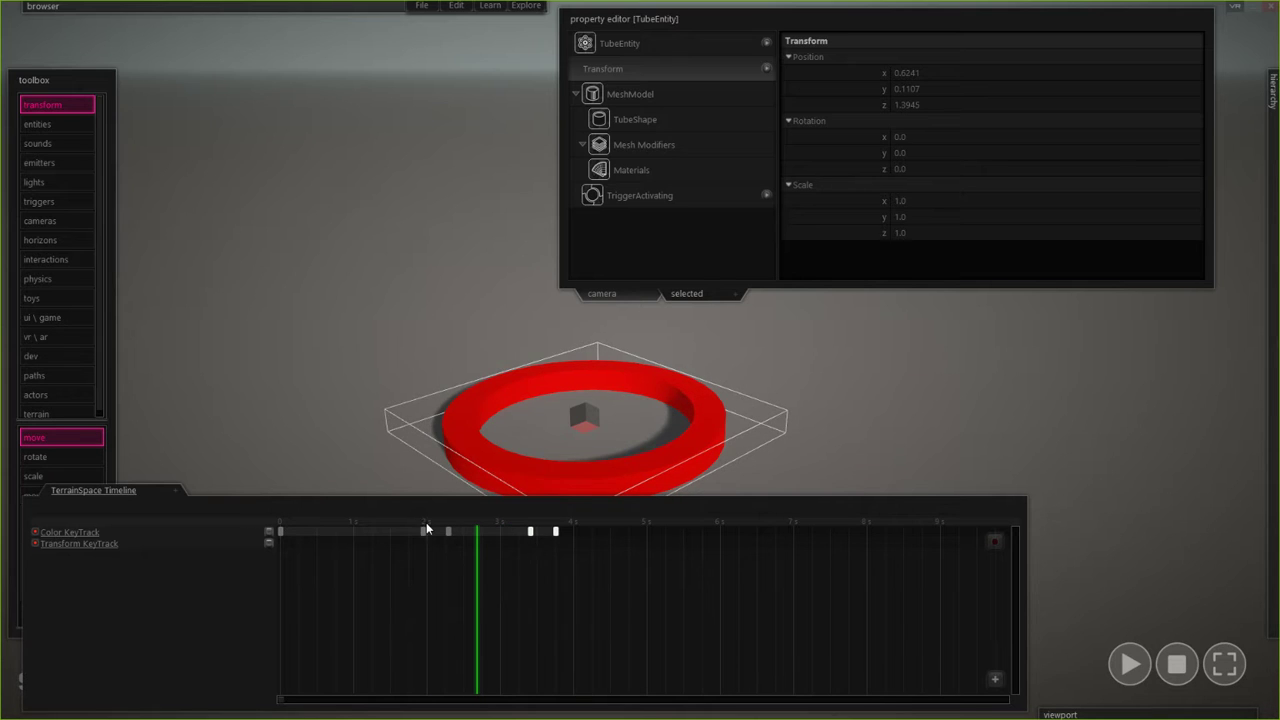
- Return to 0 s, review the interpolation options after the first red key, and play through the copied colour keys
{"action": "left_click_drag", "start_coordinate": [427, 523], "coordinate": [256, 508]}
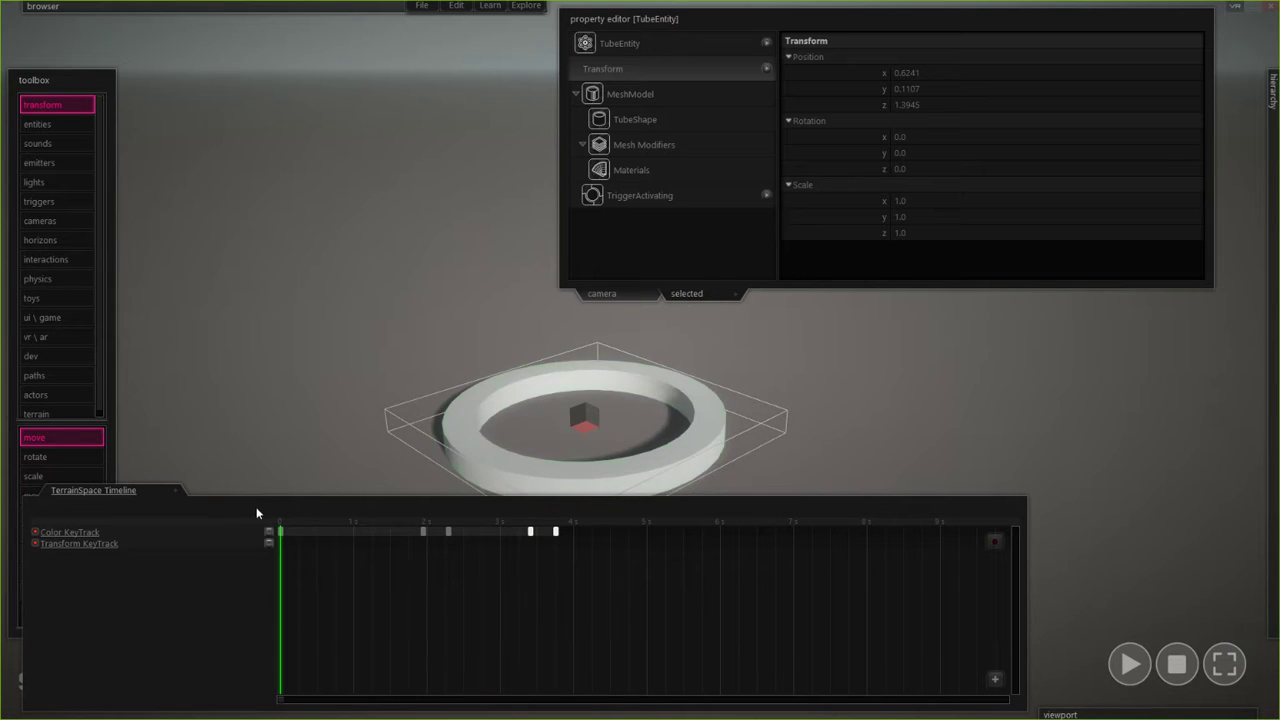
{"action": "right_click", "coordinate": [459, 536]}
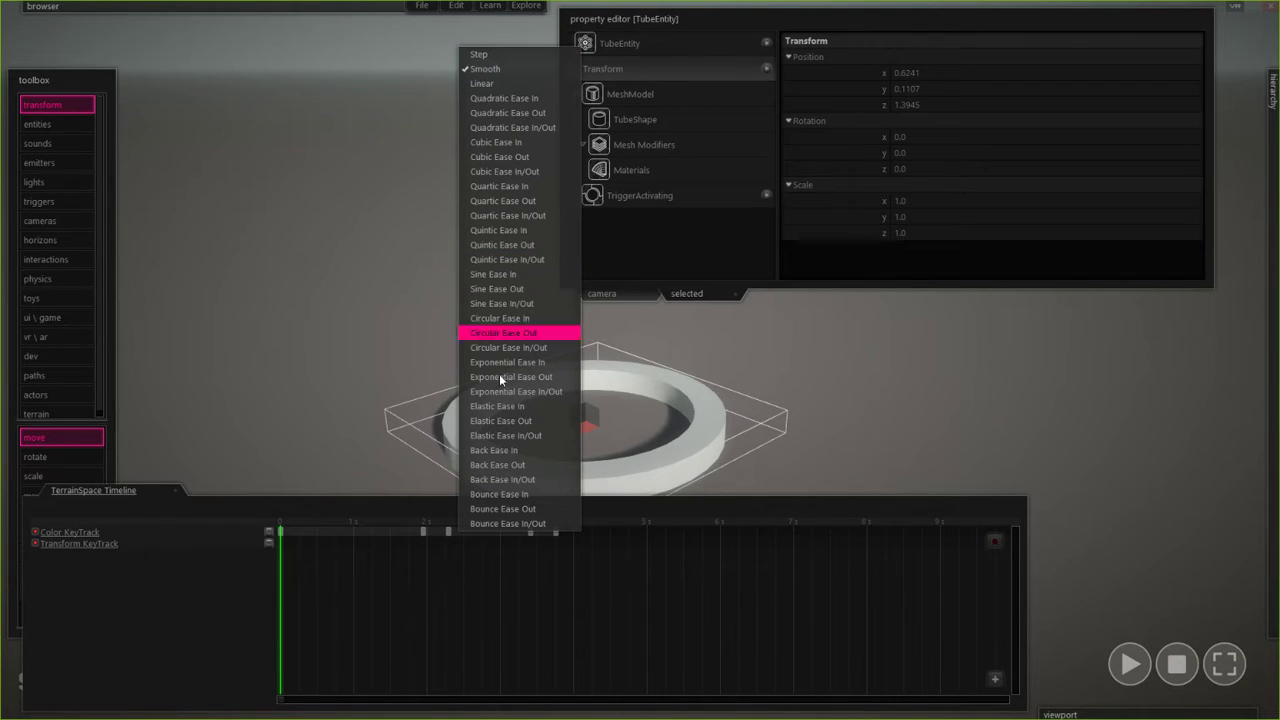
{"action": "left_click", "coordinate": [467, 607]}
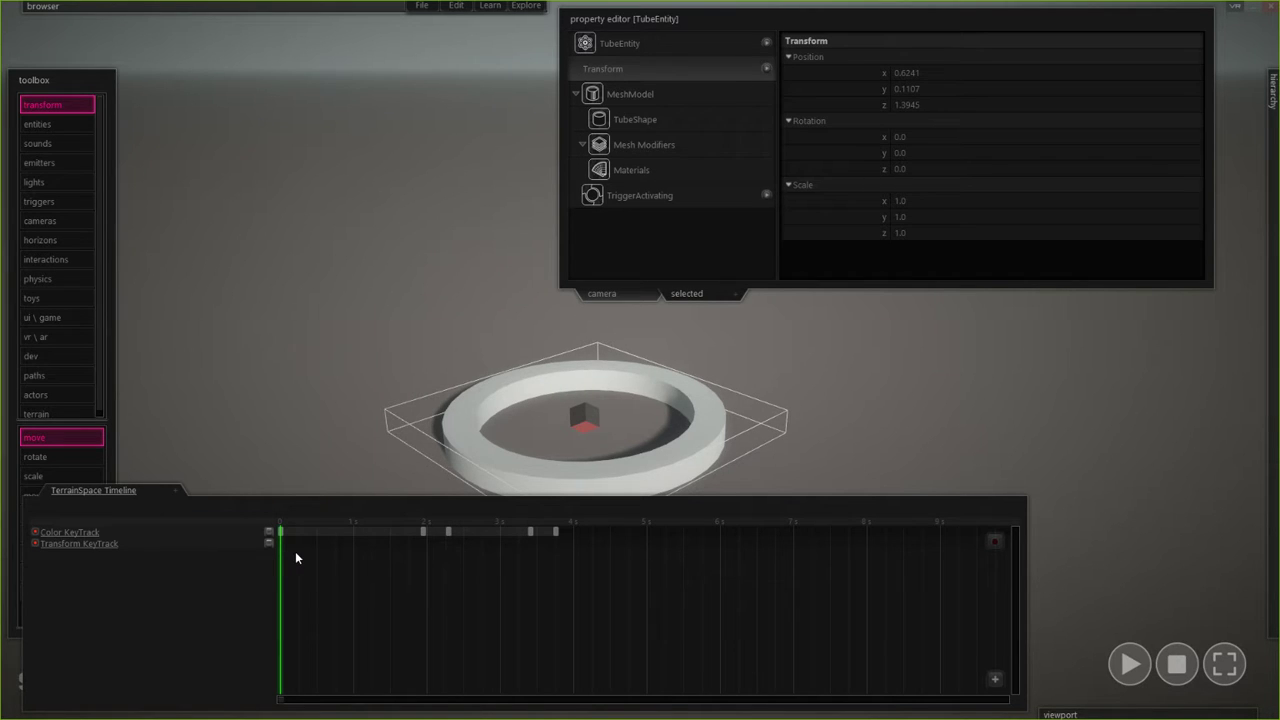
{"action": "key", "text": "space"}
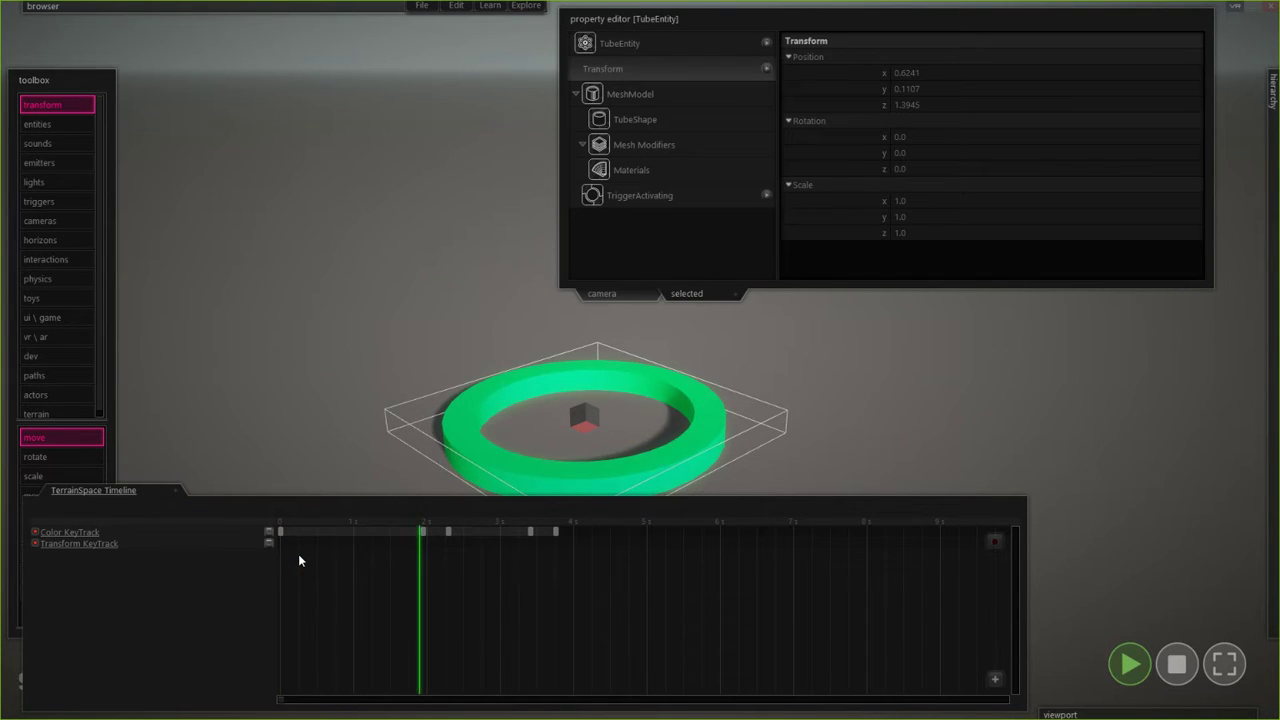
{"action": "key", "text": "space"}
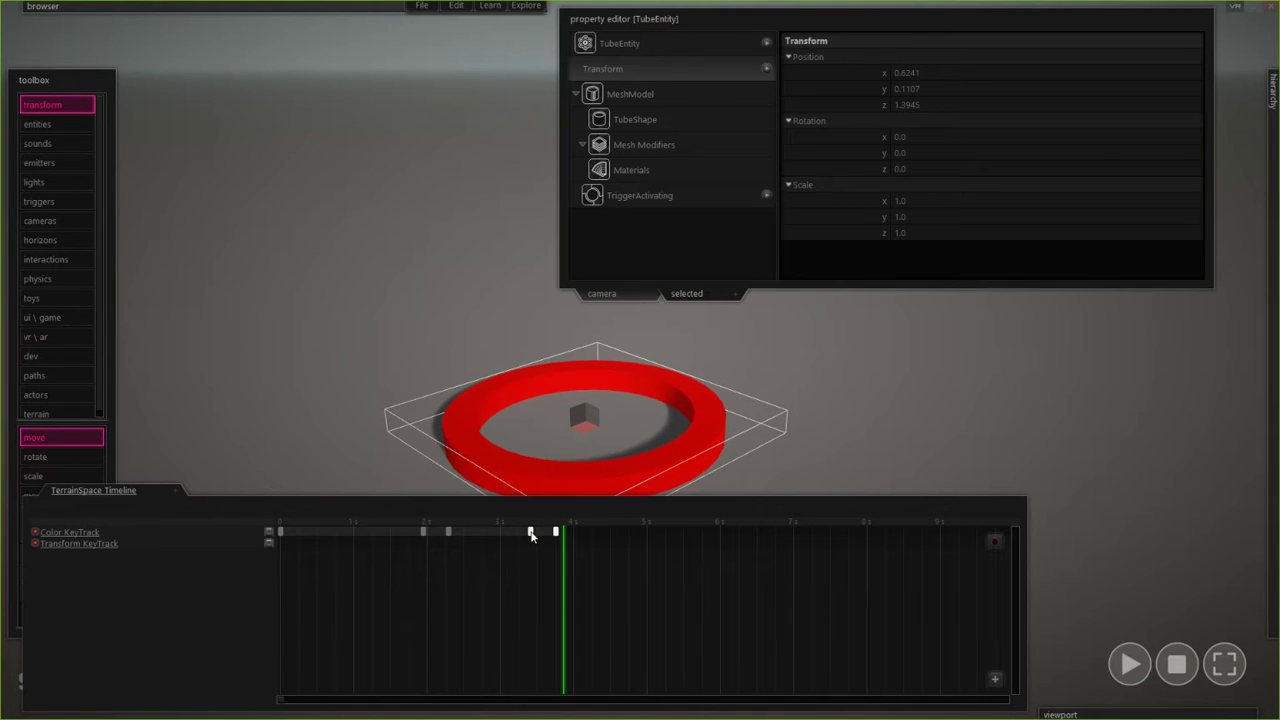
- Copy the green and red key pair three more times along the Color KeyTrack, the last at about 7.7 s and 8.1 s
{"action": "left_click_drag", "start_coordinate": [531, 536], "coordinate": [740, 537]}
{"action": "left_click_drag", "start_coordinate": [828, 540], "coordinate": [848, 538]}
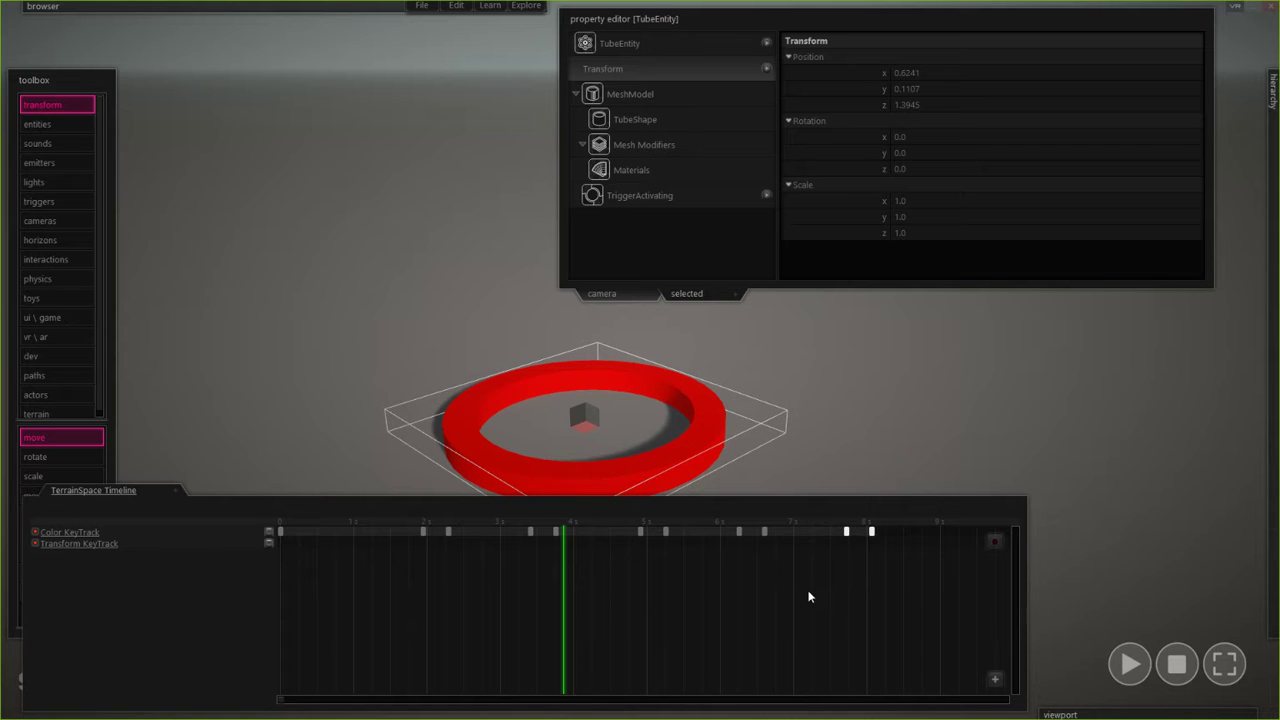
{"action": "left_click", "coordinate": [806, 594]}
- Play the repeated green and red colour changes until just past the last key
{"action": "key", "text": "space"}
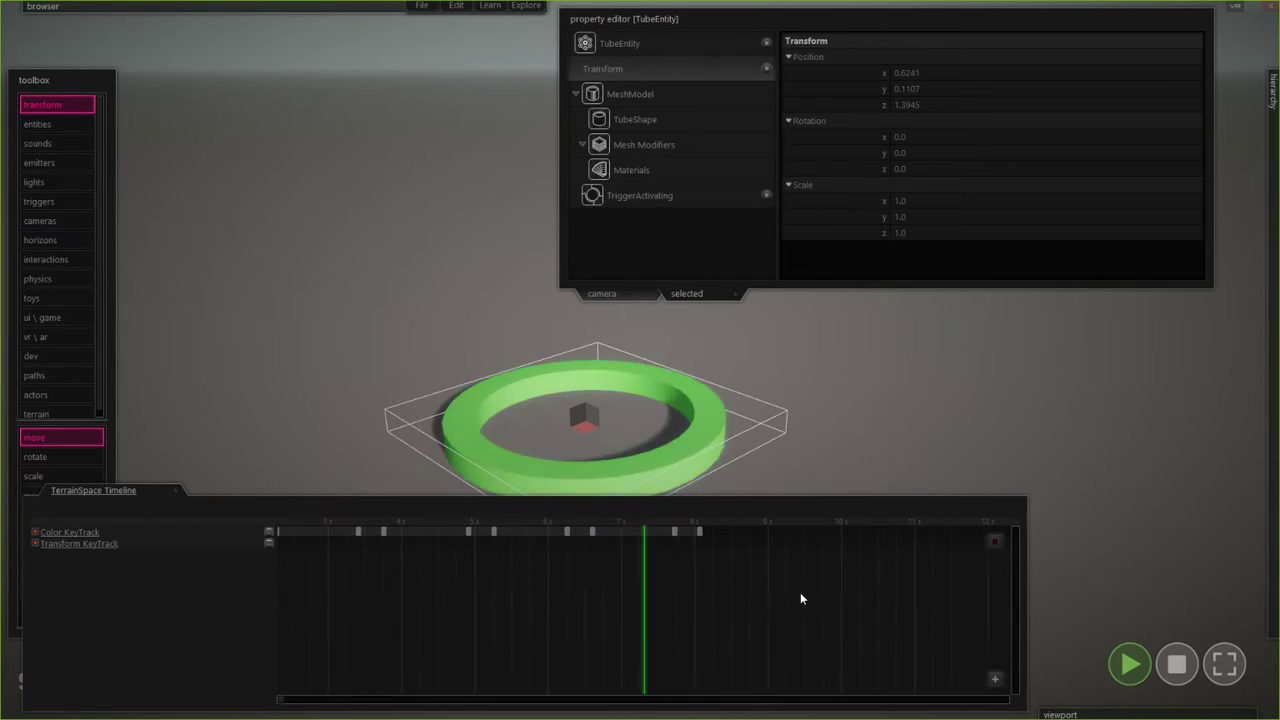
{"action": "key", "text": "space"}
{"action": "left_click_drag", "start_coordinate": [616, 525], "coordinate": [606, 524]}
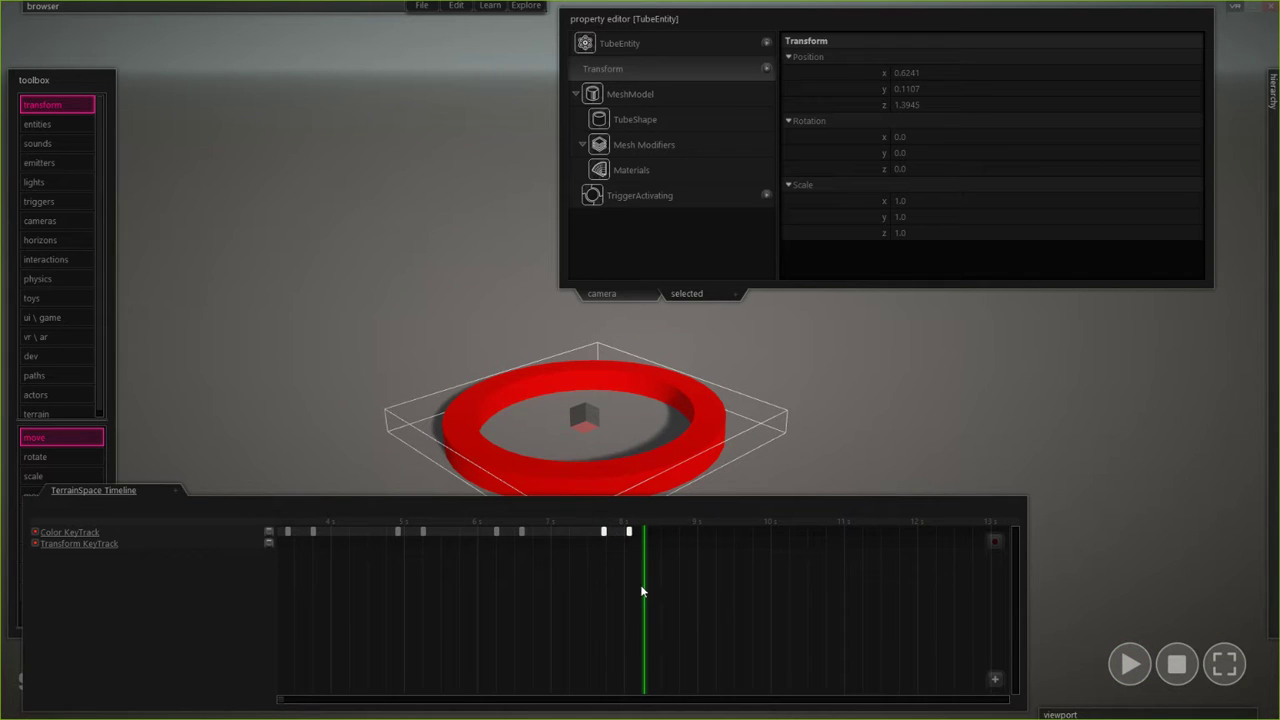
{"action": "left_click", "coordinate": [641, 588]}
{"action": "scroll", "coordinate": [639, 598], "scroll_direction": "down", "scroll_amount": 4}
{"action": "scroll", "coordinate": [490, 570], "scroll_direction": "up", "scroll_amount": 2}
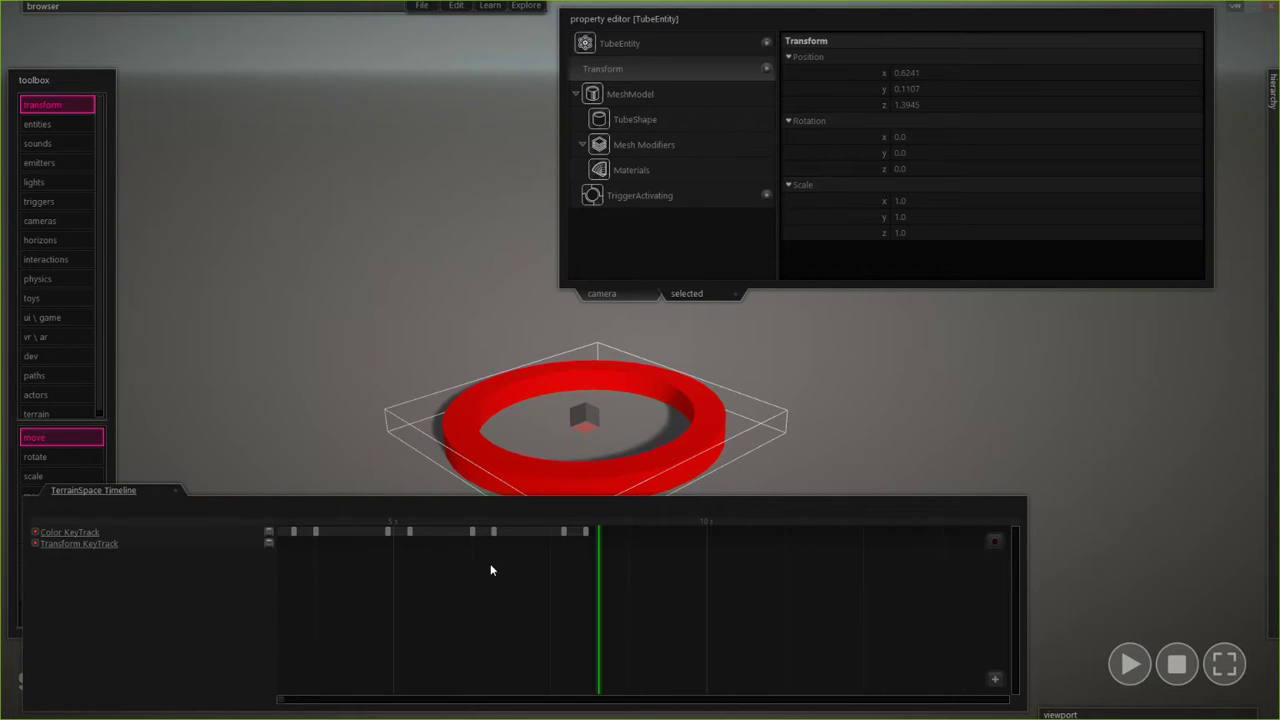
- Open the Color properties of the Color KeyTrack and examine the Loop Padding Time
{"action": "left_click", "coordinate": [66, 533]}
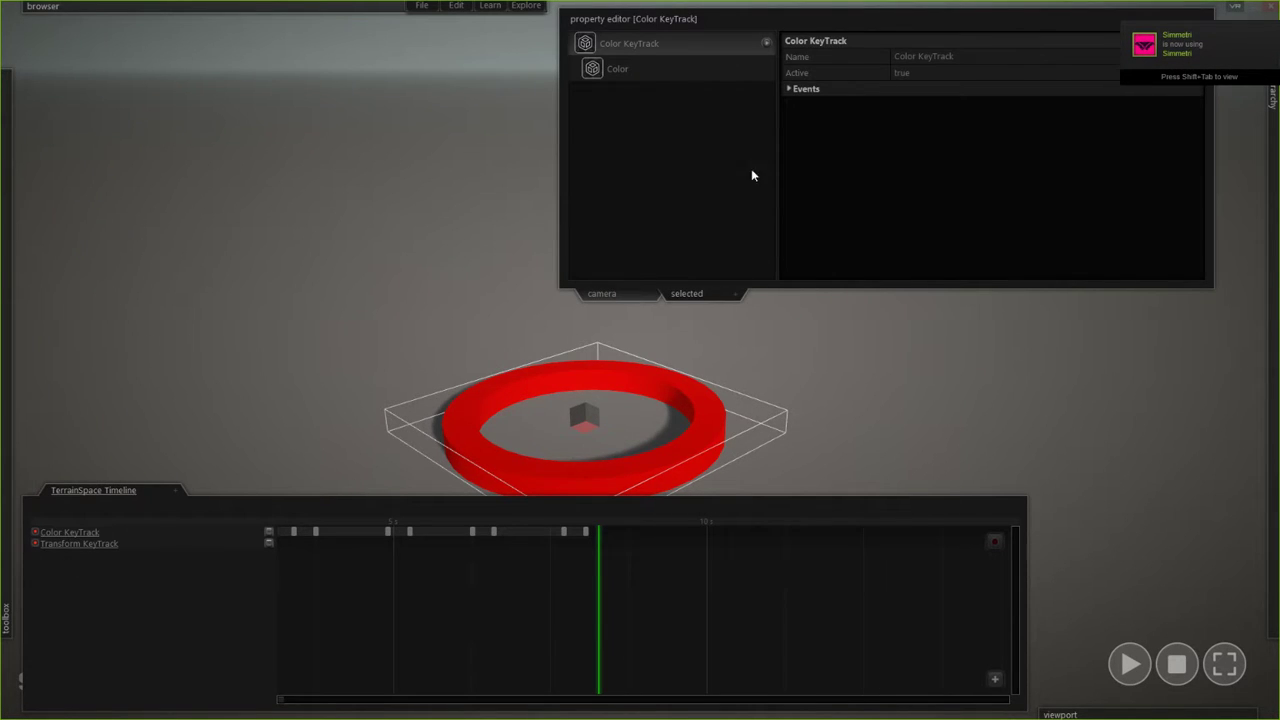
{"action": "left_click", "coordinate": [630, 70]}
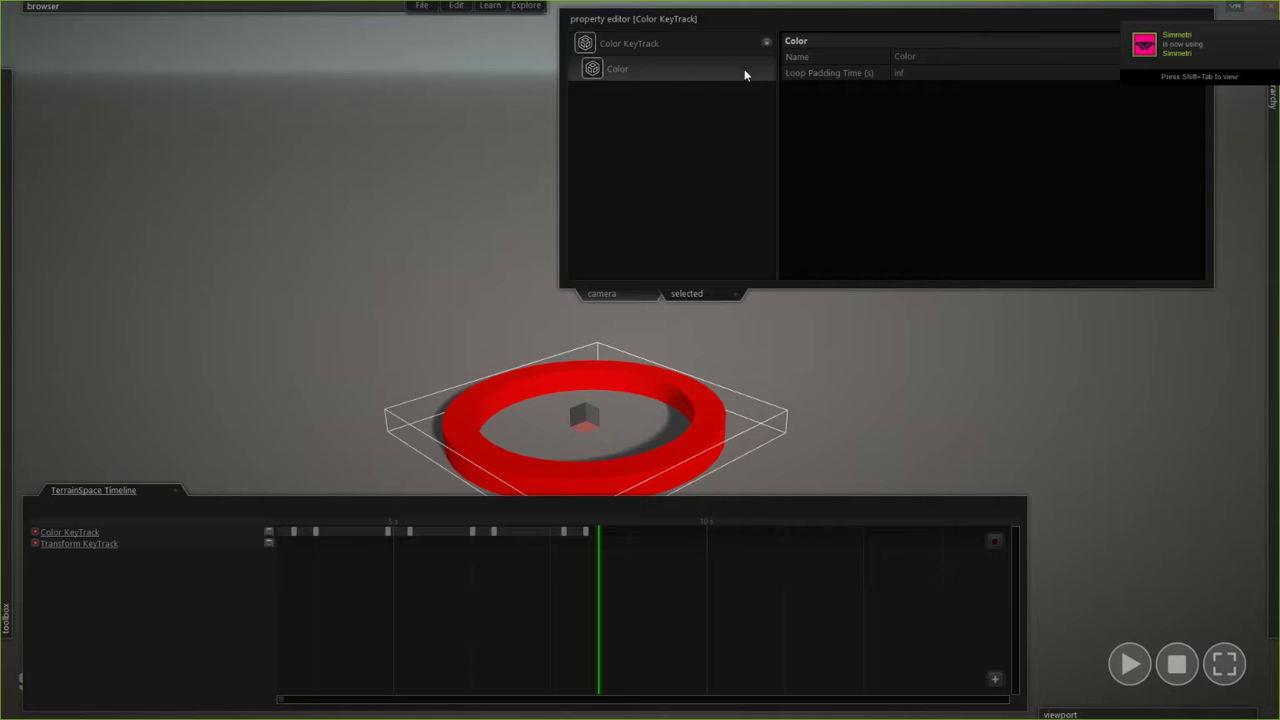
{"action": "left_click", "coordinate": [651, 46]}
{"action": "left_click", "coordinate": [637, 68]}
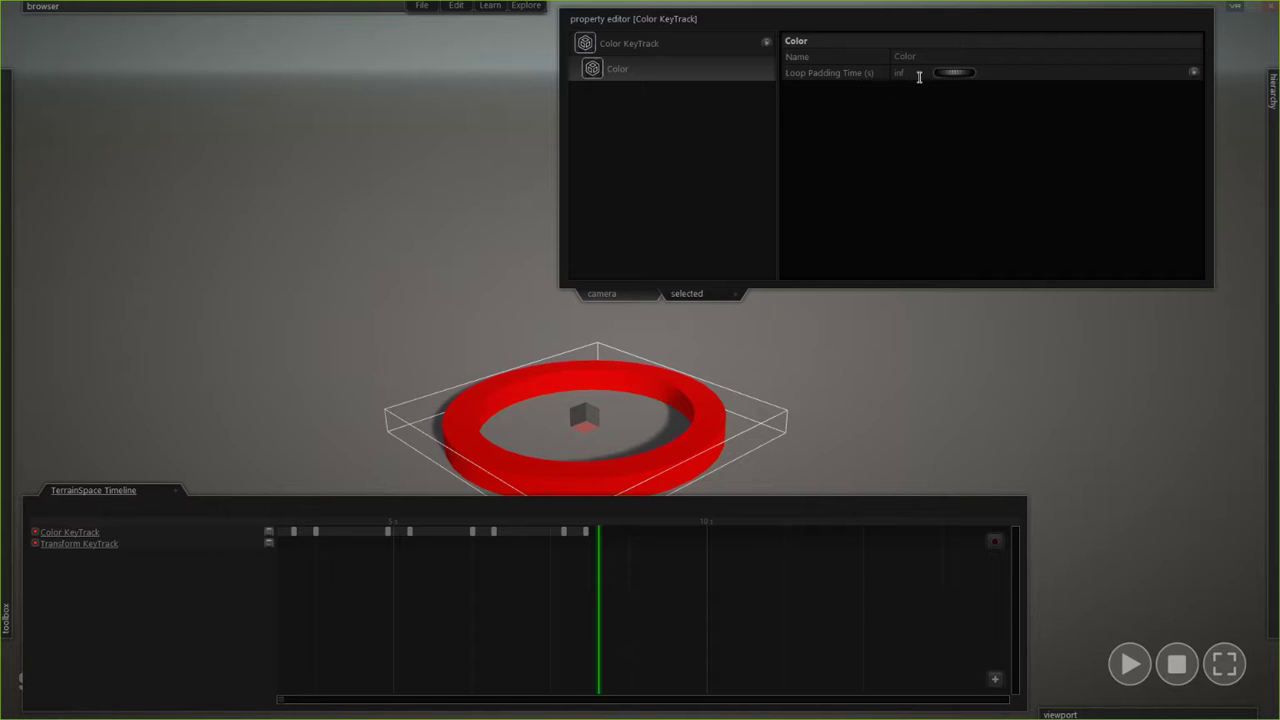
{"action": "left_click_drag", "start_coordinate": [908, 75], "coordinate": [841, 74]}
- Play past the last colour key, and scrub from 0 s to just beyond that key to check the unlooped ending
{"action": "left_click", "coordinate": [587, 533]}
{"action": "left_click_drag", "start_coordinate": [587, 523], "coordinate": [556, 525]}
{"action": "key", "text": "space"}
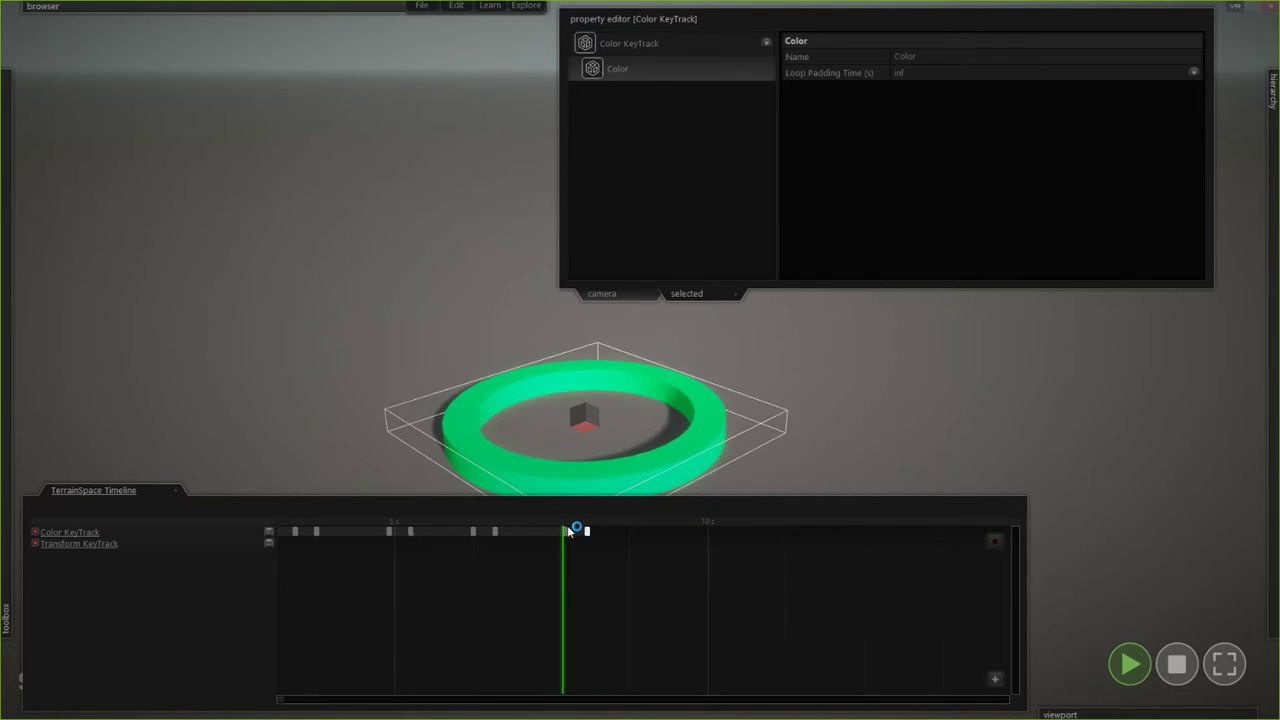
{"action": "key", "text": "space"}
{"action": "left_click_drag", "start_coordinate": [443, 523], "coordinate": [63, 500]}
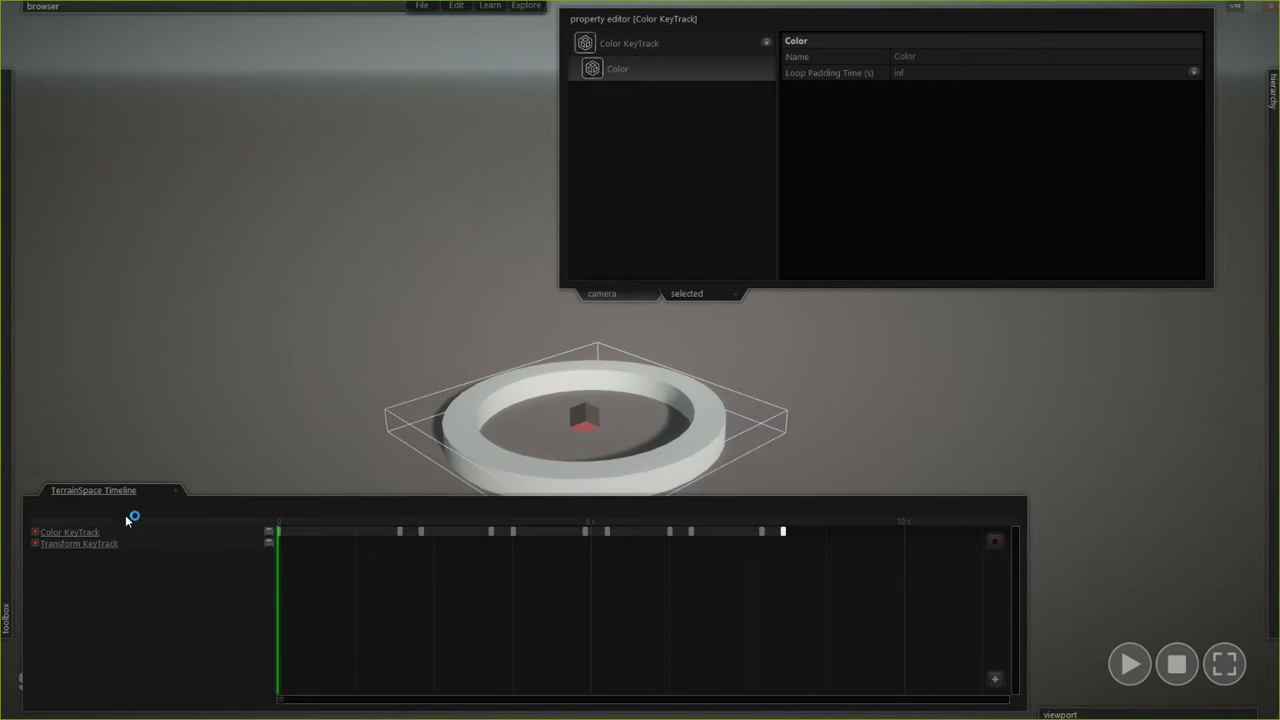
{"action": "left_click", "coordinate": [794, 529]}
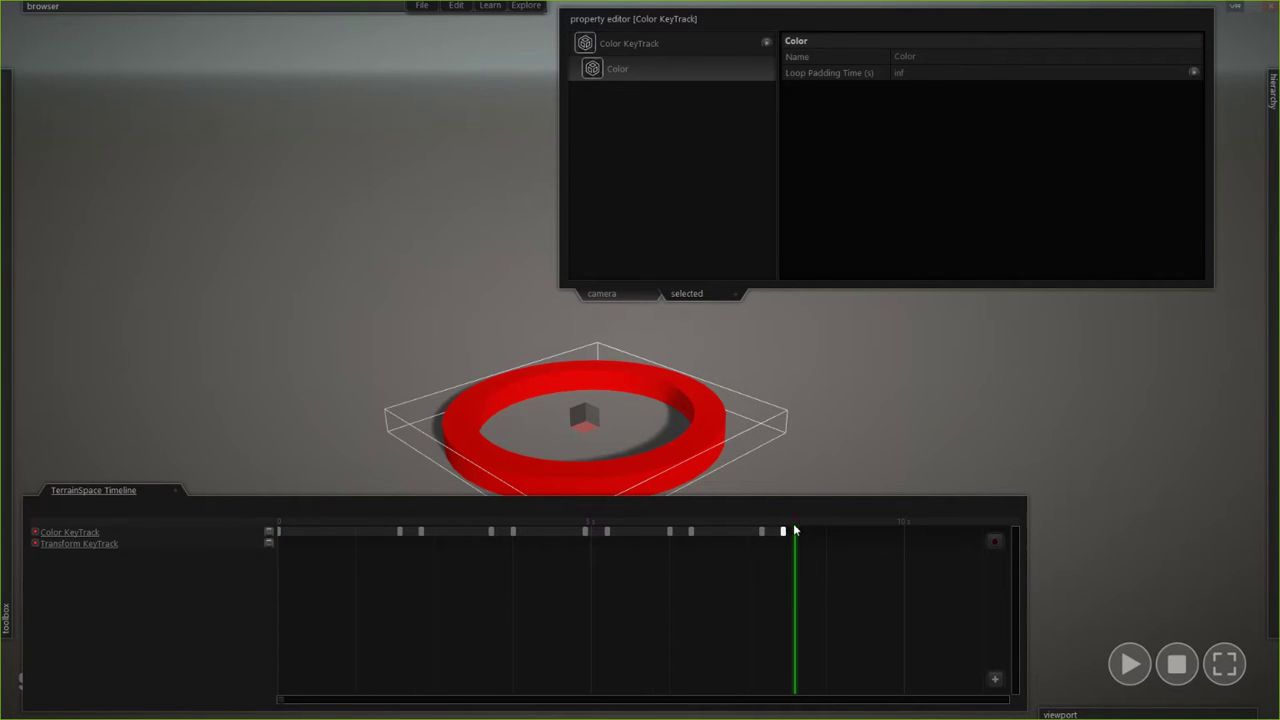
{"action": "mouse_move", "coordinate": [795, 530]}
{"action": "left_mouse_down"}
{"action": "mouse_move", "coordinate": [819, 524]}
{"action": "mouse_move", "coordinate": [780, 526]}
{"action": "mouse_move", "coordinate": [828, 529]}
{"action": "mouse_move", "coordinate": [781, 526]}
{"action": "mouse_move", "coordinate": [808, 521]}
{"action": "mouse_move", "coordinate": [788, 524]}
{"action": "mouse_move", "coordinate": [802, 533]}
{"action": "left_mouse_up"}
- Place the playhead at 9 s and set the Color track's Loop Padding Time to 0.9167 s
{"action": "scroll", "coordinate": [778, 535], "scroll_direction": "up", "scroll_amount": 6}
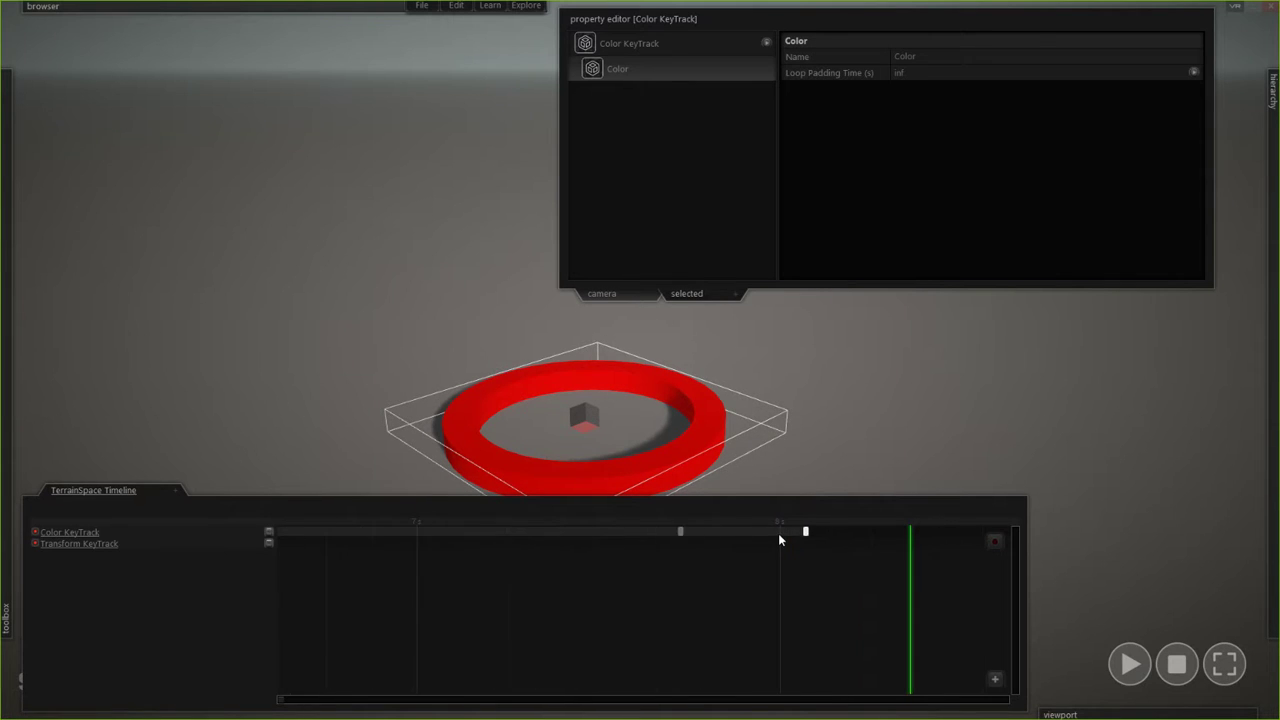
{"action": "scroll", "coordinate": [765, 548], "scroll_direction": "down", "scroll_amount": 3}
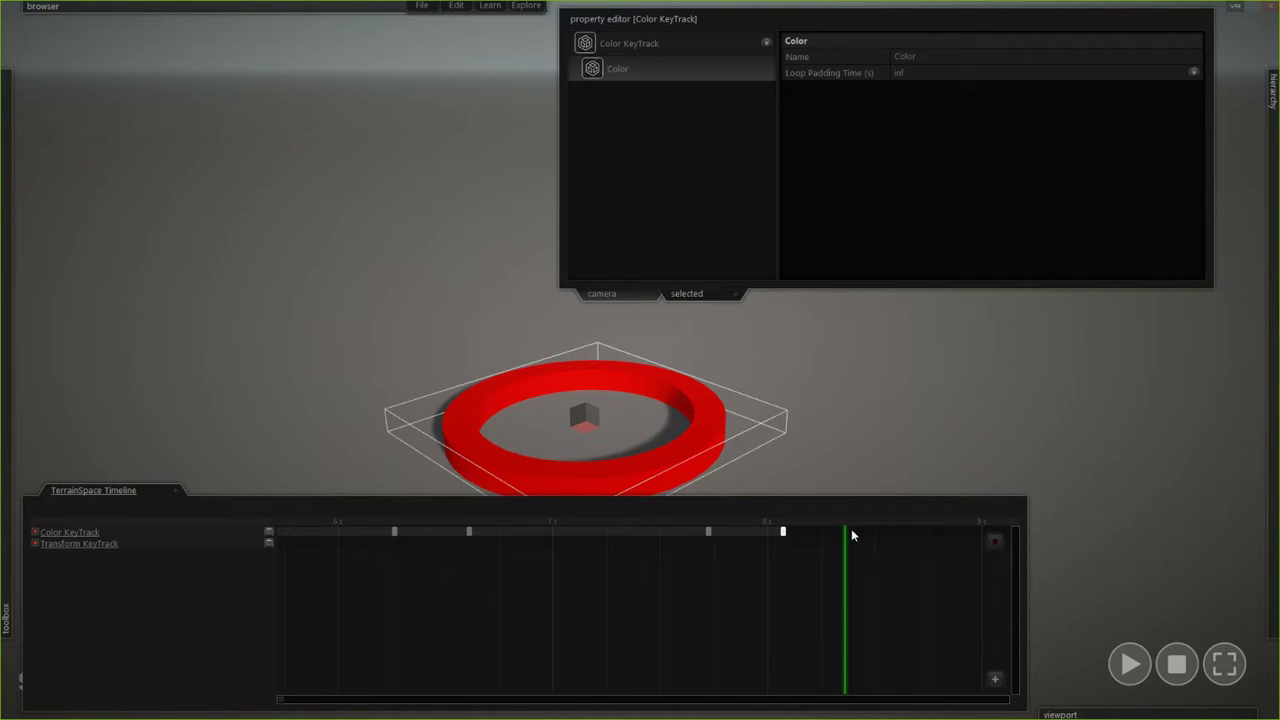
{"action": "scroll", "coordinate": [814, 553], "scroll_direction": "down", "scroll_amount": 3}
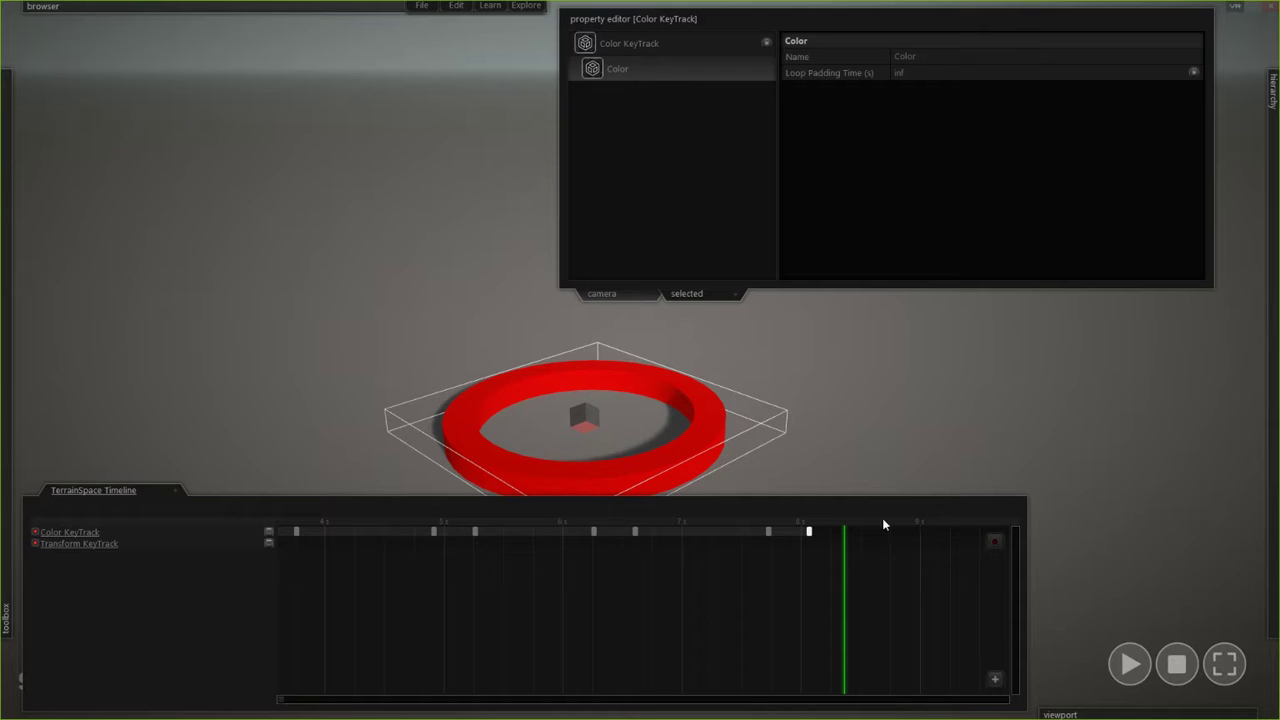
{"action": "left_click", "coordinate": [855, 537]}
{"action": "left_click_drag", "start_coordinate": [827, 530], "coordinate": [912, 538]}
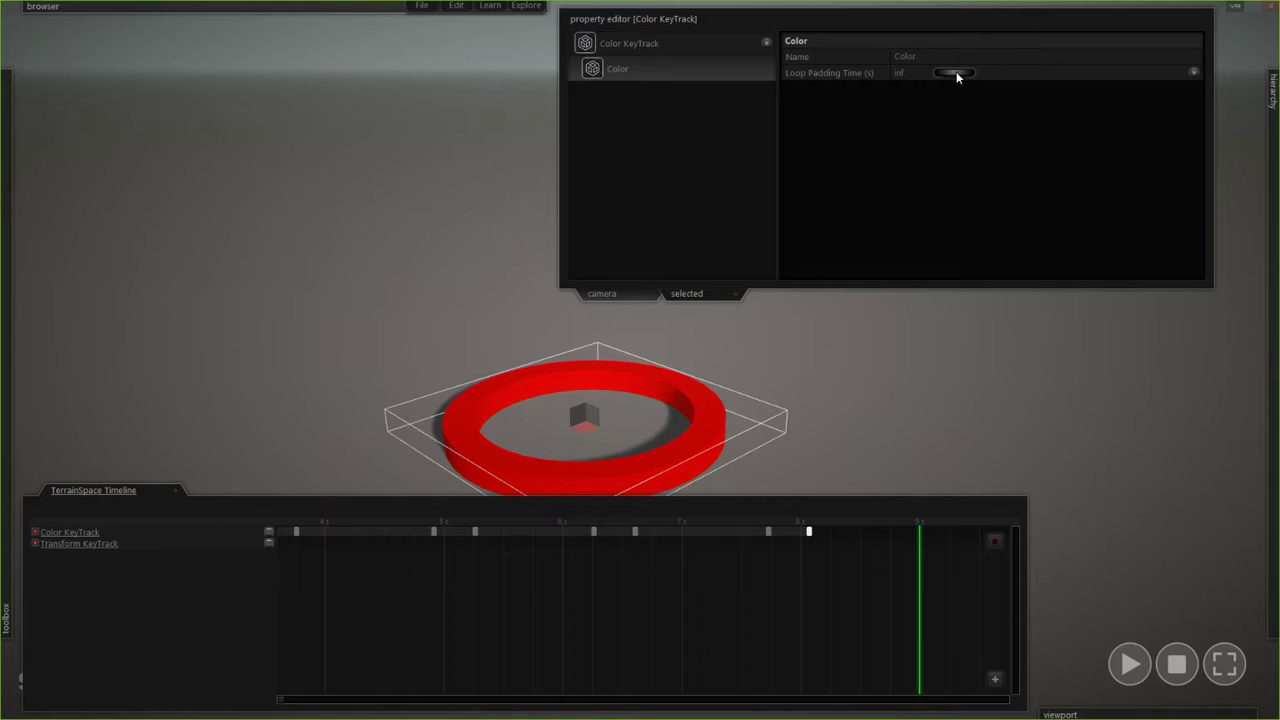
{"action": "mouse_move", "coordinate": [956, 71]}
{"action": "left_mouse_down"}
{"action": "mouse_move", "coordinate": [991, 74]}
{"action": "mouse_move", "coordinate": [966, 76]}
{"action": "left_mouse_up"}
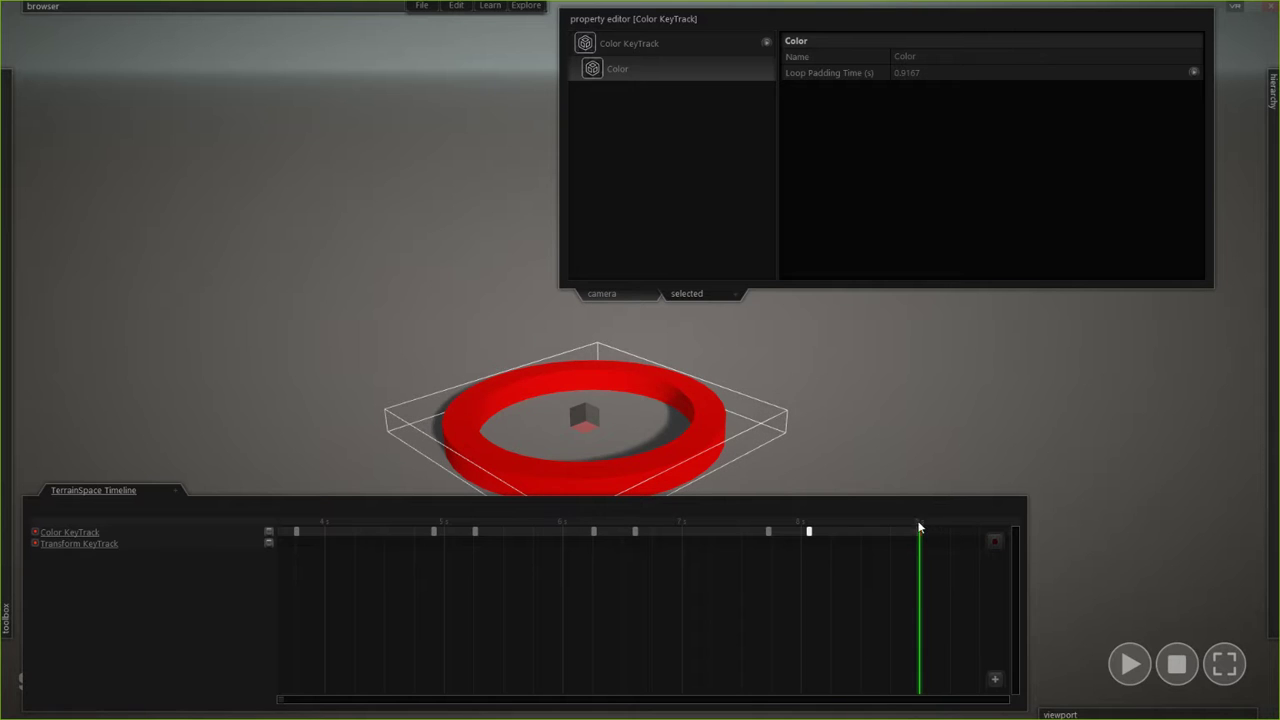
- Play from just before the last colour key to watch the looping colour animation and its repeated keys on the timeline
{"action": "left_click_drag", "start_coordinate": [914, 528], "coordinate": [785, 530]}
{"action": "key", "text": "space"}
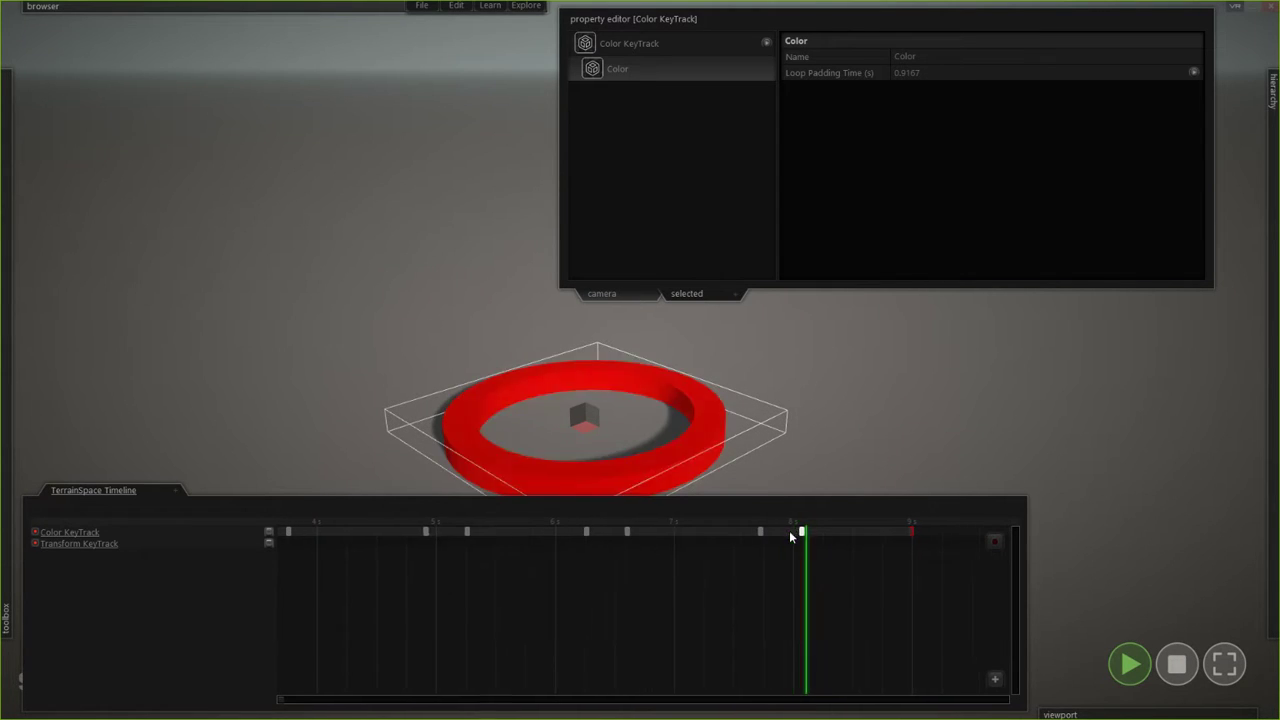
{"action": "scroll", "coordinate": [531, 634], "scroll_direction": "down", "scroll_amount": 5}
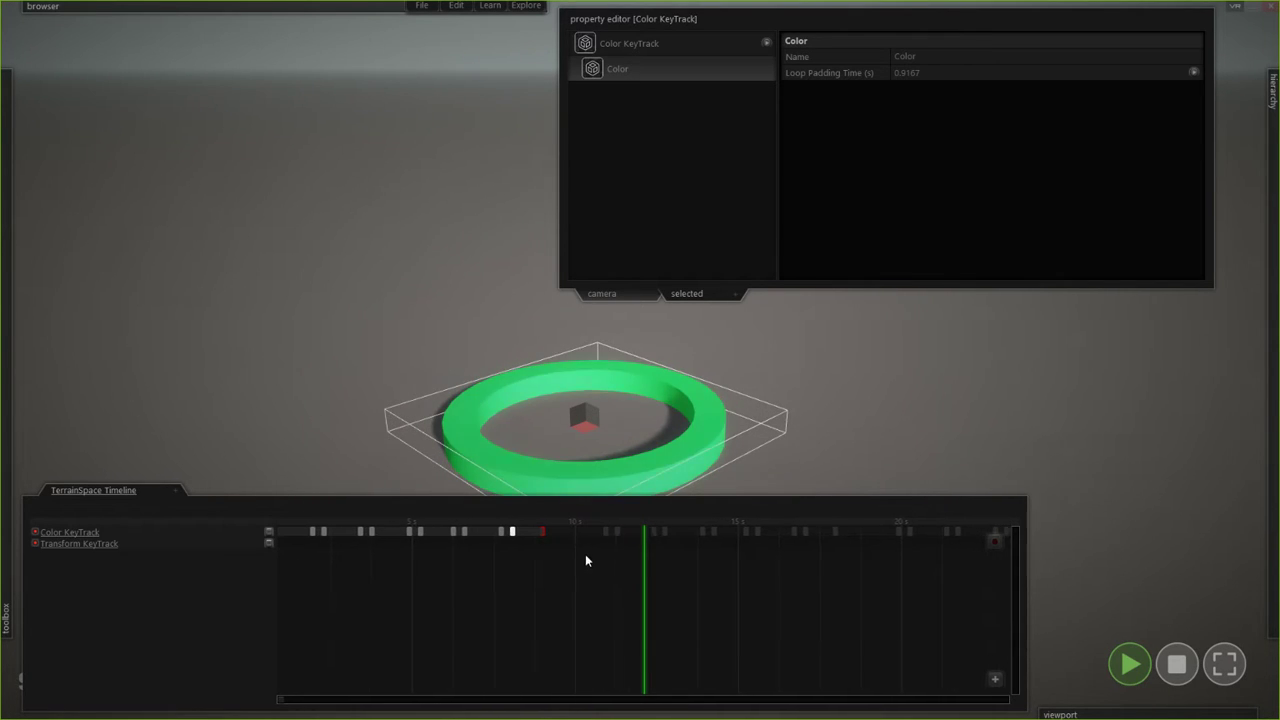
{"action": "scroll", "coordinate": [544, 553], "scroll_direction": "down", "scroll_amount": 5}
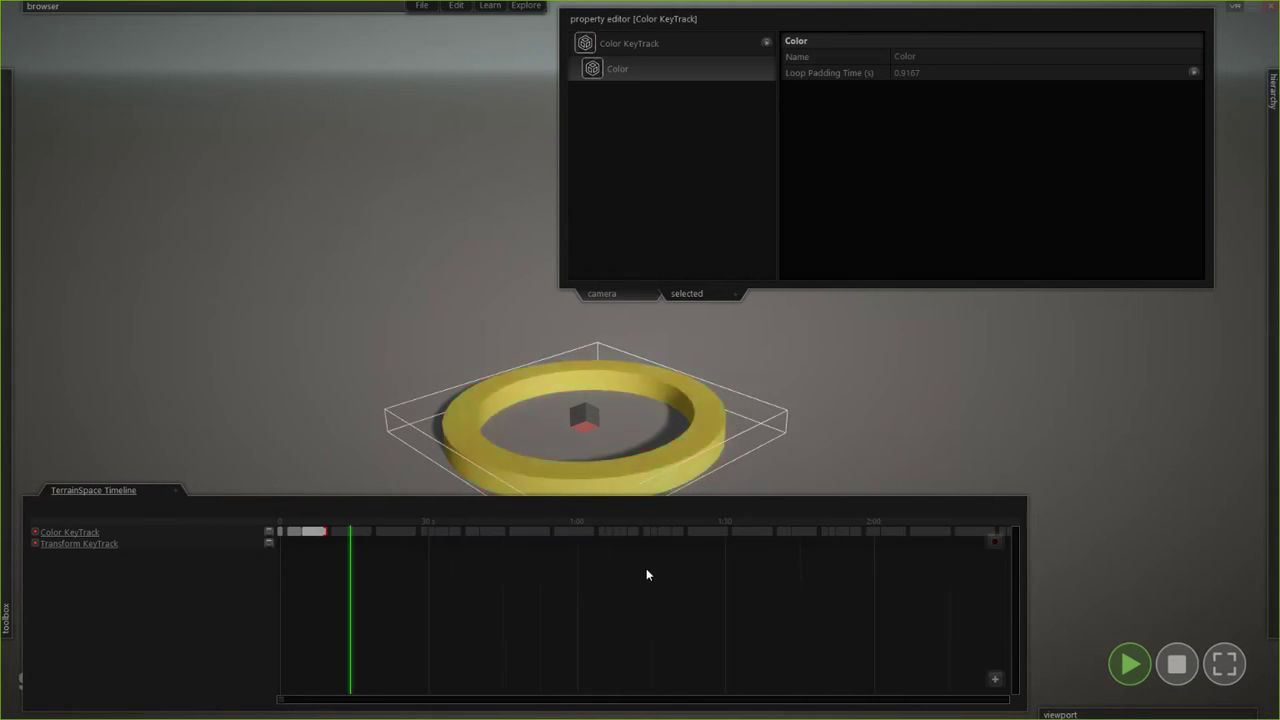
{"action": "scroll", "coordinate": [376, 571], "scroll_direction": "up", "scroll_amount": 5}
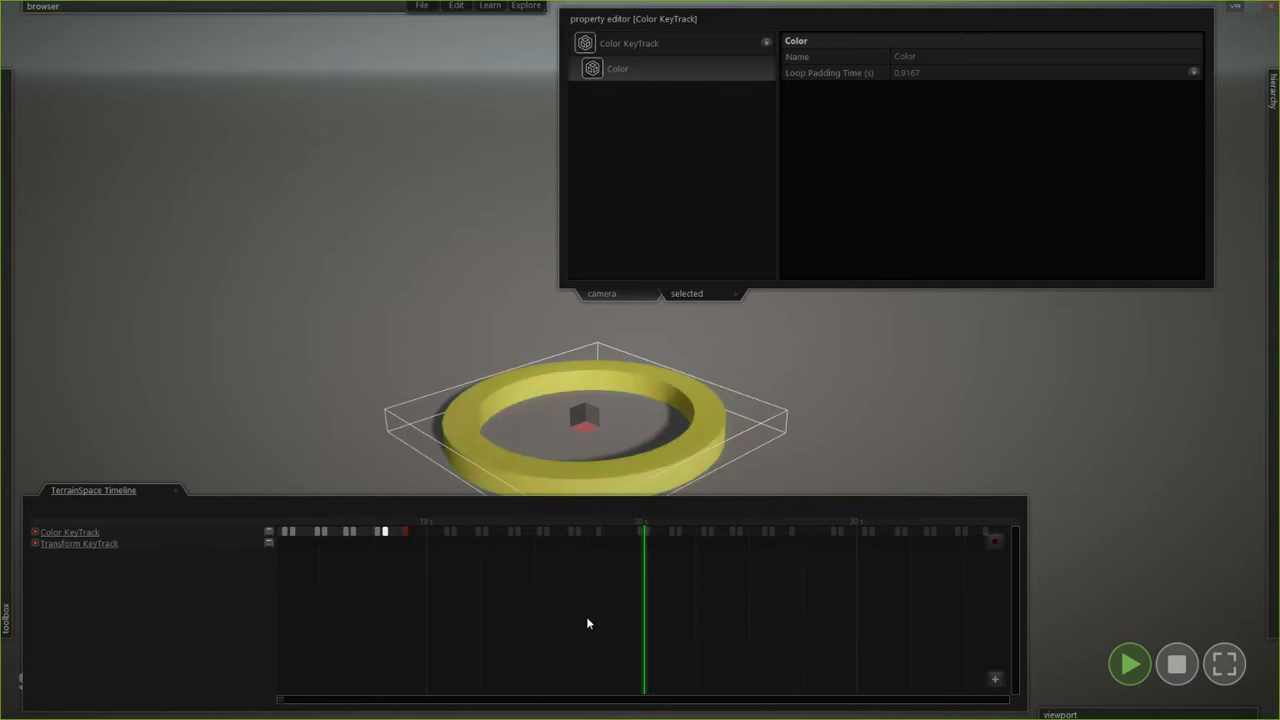
{"action": "scroll", "coordinate": [587, 619], "scroll_direction": "up", "scroll_amount": 1}
{"action": "scroll", "coordinate": [587, 619], "scroll_direction": "down", "scroll_amount": 3}
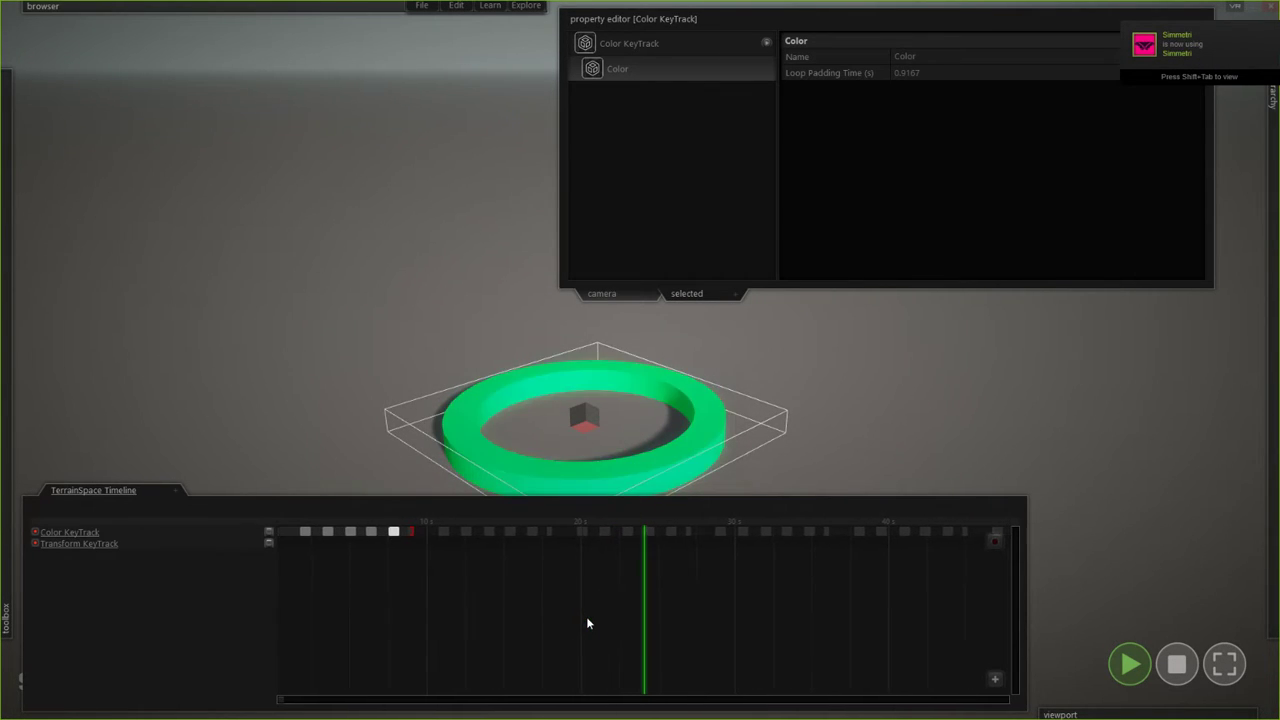
{"action": "scroll", "coordinate": [587, 623], "scroll_direction": "up", "scroll_amount": 2}
{"action": "scroll", "coordinate": [587, 623], "scroll_direction": "down", "scroll_amount": 3}
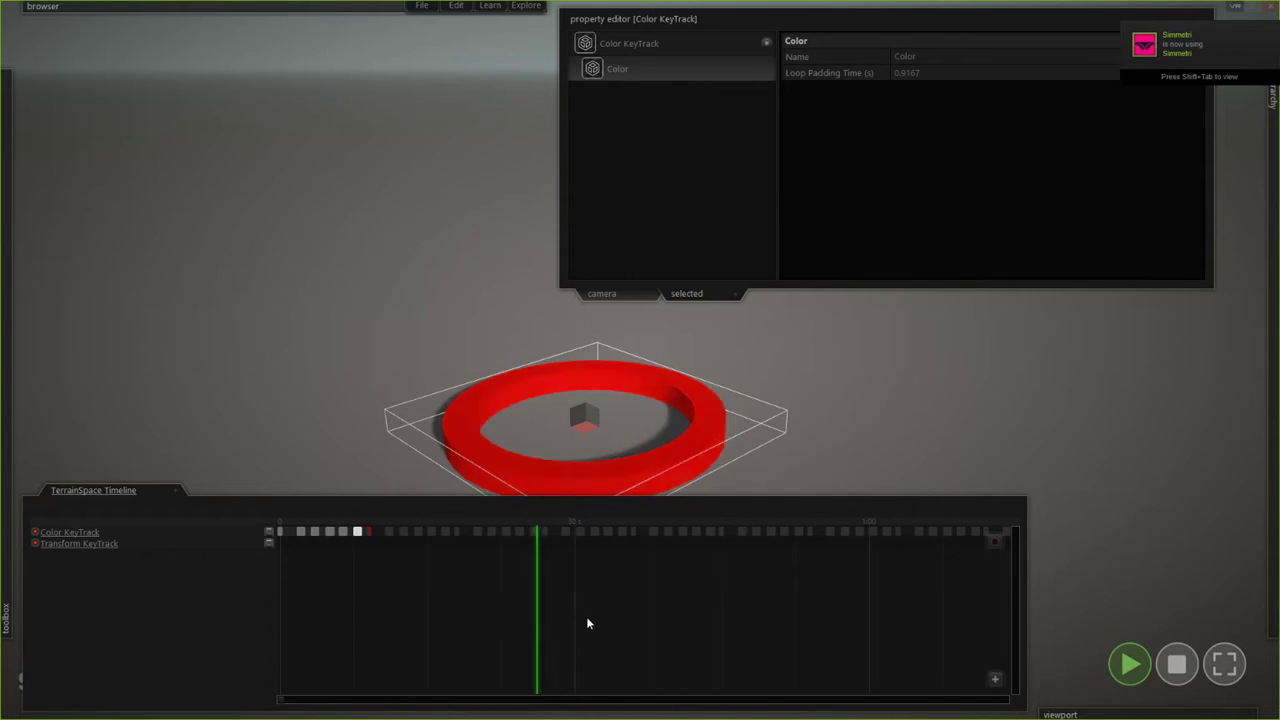
{"action": "scroll", "coordinate": [587, 623], "scroll_direction": "up", "scroll_amount": 2}
{"action": "scroll", "coordinate": [587, 623], "scroll_direction": "down", "scroll_amount": 2}
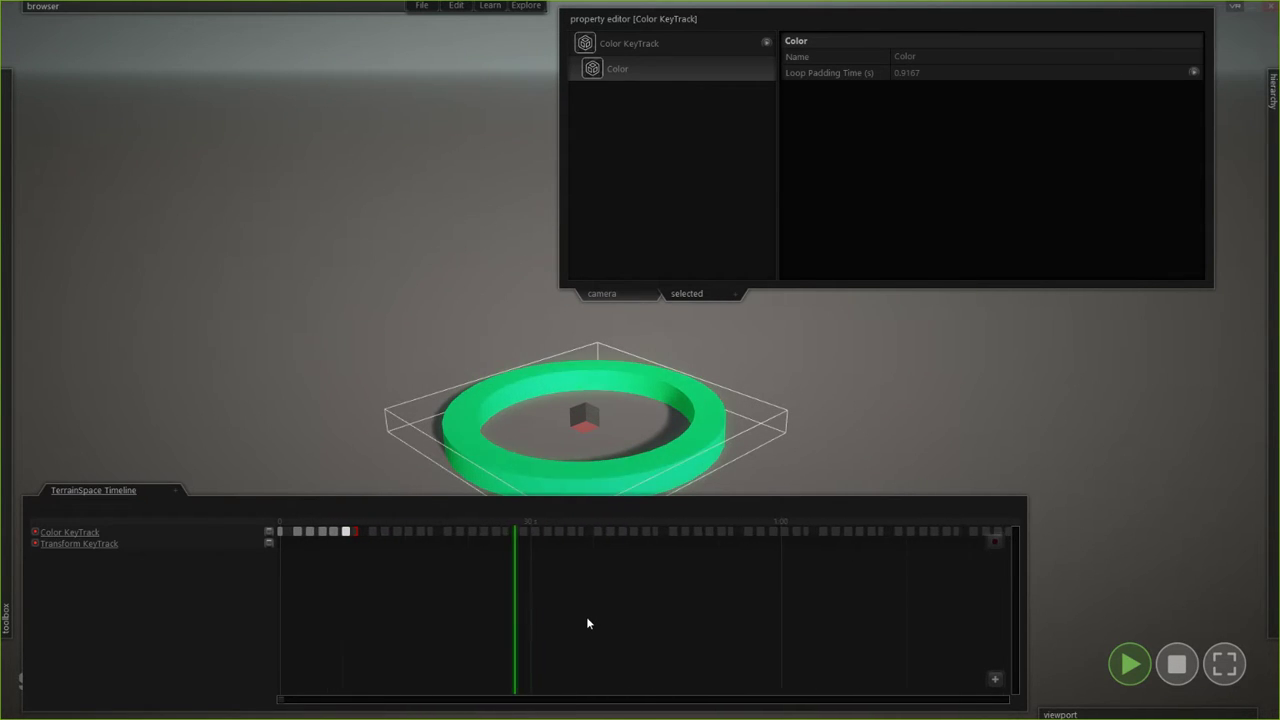
{"action": "scroll", "coordinate": [587, 623], "scroll_direction": "up", "scroll_amount": 1}
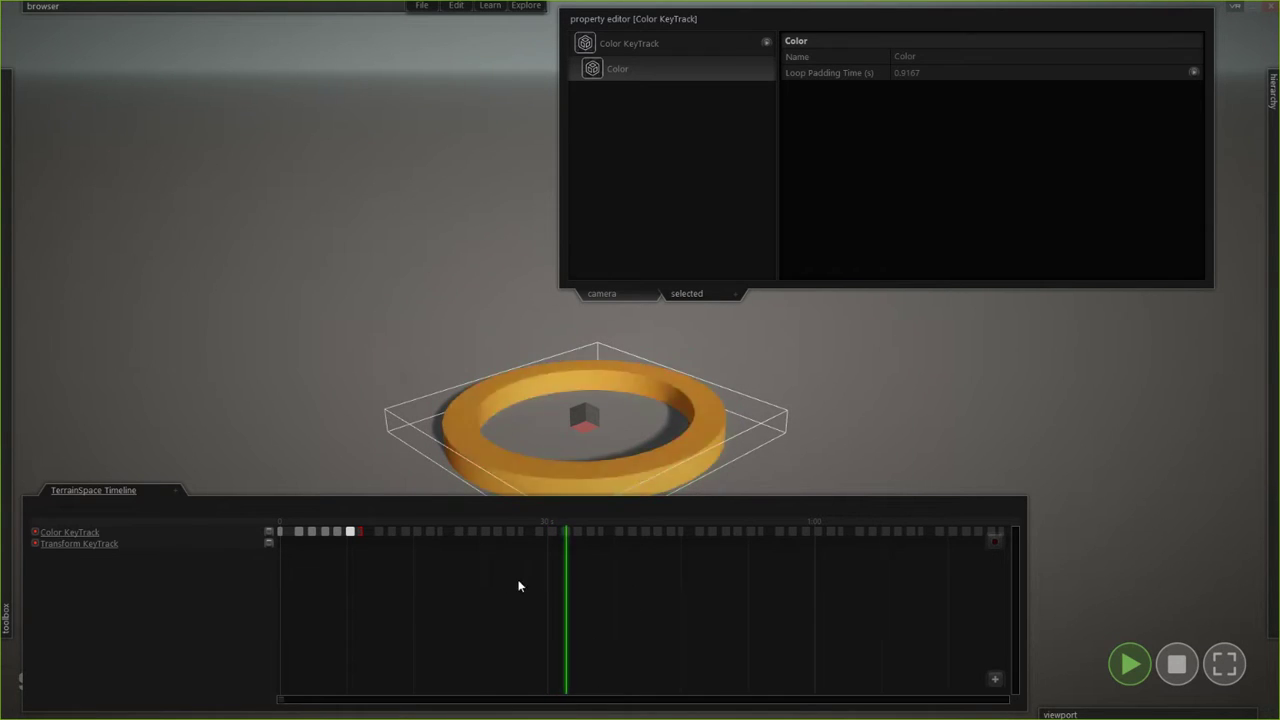
{"action": "scroll", "coordinate": [460, 588], "scroll_direction": "up", "scroll_amount": 2}
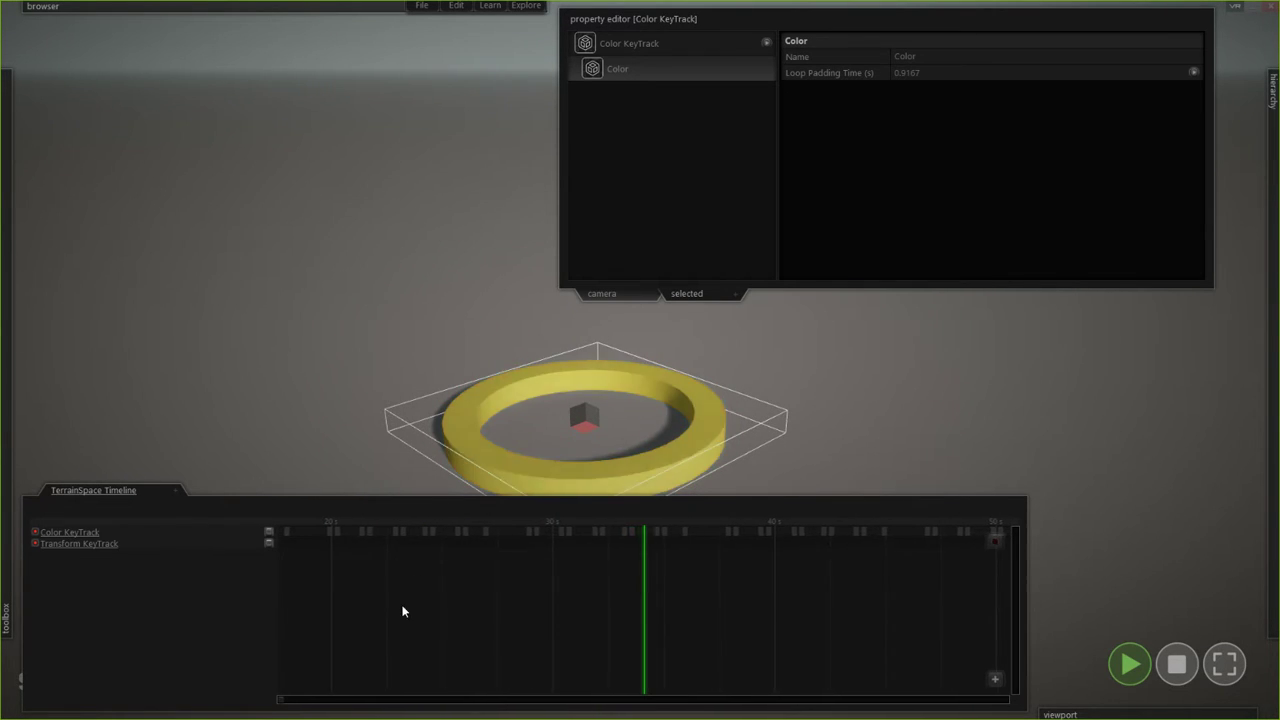
- Stop playback and examine the looped colour keys further along the timeline, past the 2:00 mark
{"action": "left_click", "coordinate": [1177, 664]}
{"action": "middle_click_drag", "start_coordinate": [650, 594], "coordinate": [50, 644]}
{"action": "middle_click_drag", "start_coordinate": [750, 646], "coordinate": [41, 646]}
{"action": "middle_click_drag", "start_coordinate": [876, 632], "coordinate": [287, 616]}
{"action": "middle_click_drag", "start_coordinate": [930, 618], "coordinate": [429, 611]}
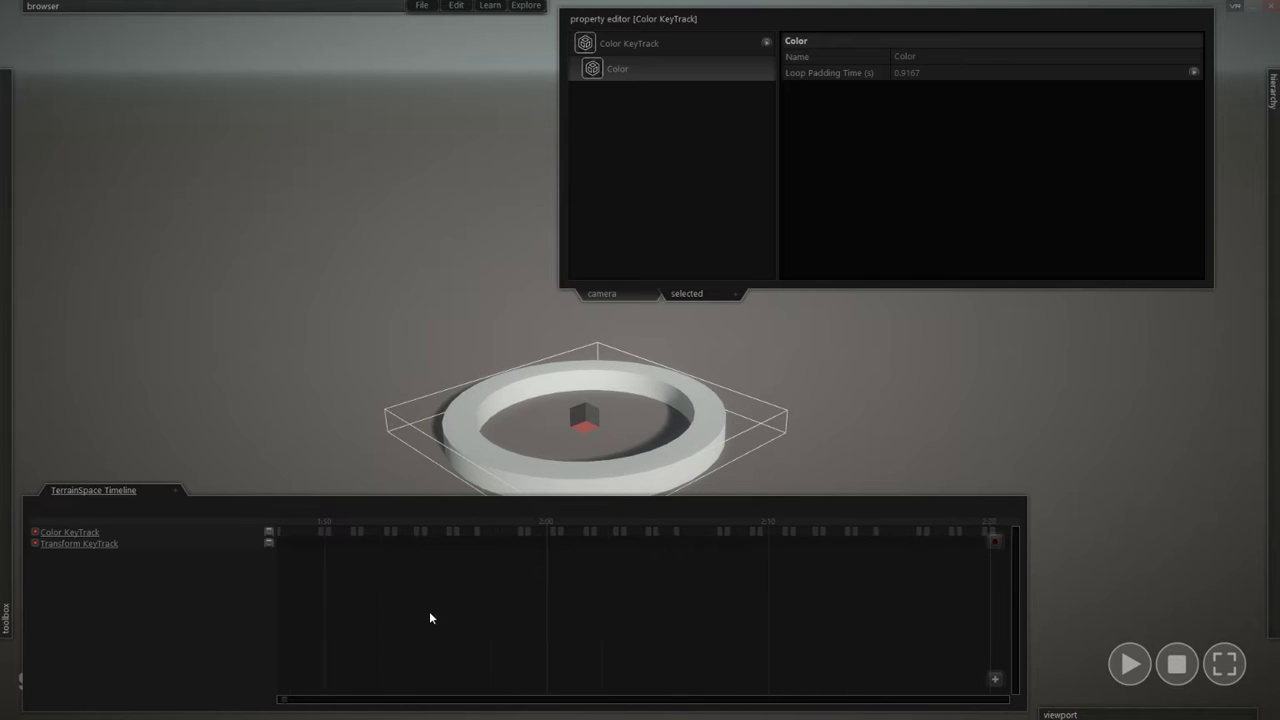
{"action": "middle_click_drag", "start_coordinate": [888, 606], "coordinate": [1070, 616]}
{"action": "middle_click_drag", "start_coordinate": [581, 600], "coordinate": [1080, 583]}
{"action": "middle_click_drag", "start_coordinate": [484, 605], "coordinate": [965, 617]}
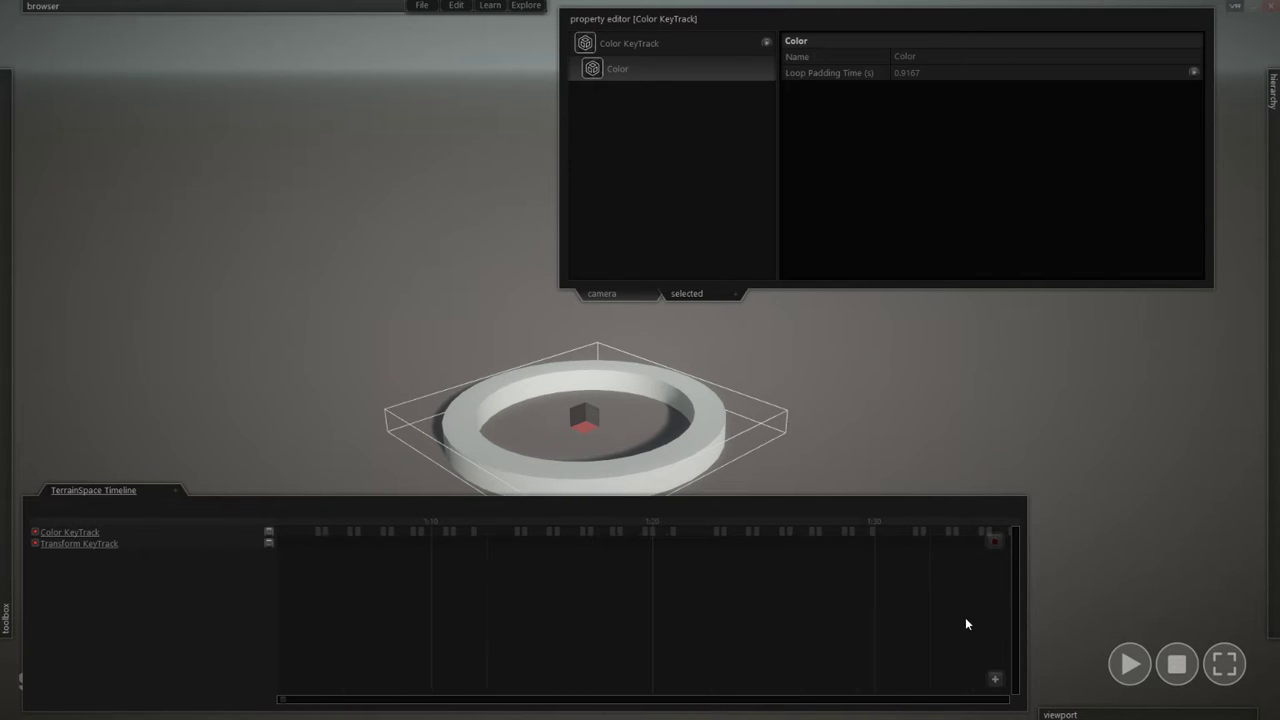
{"action": "scroll", "coordinate": [396, 604], "scroll_direction": "down", "scroll_amount": 5}
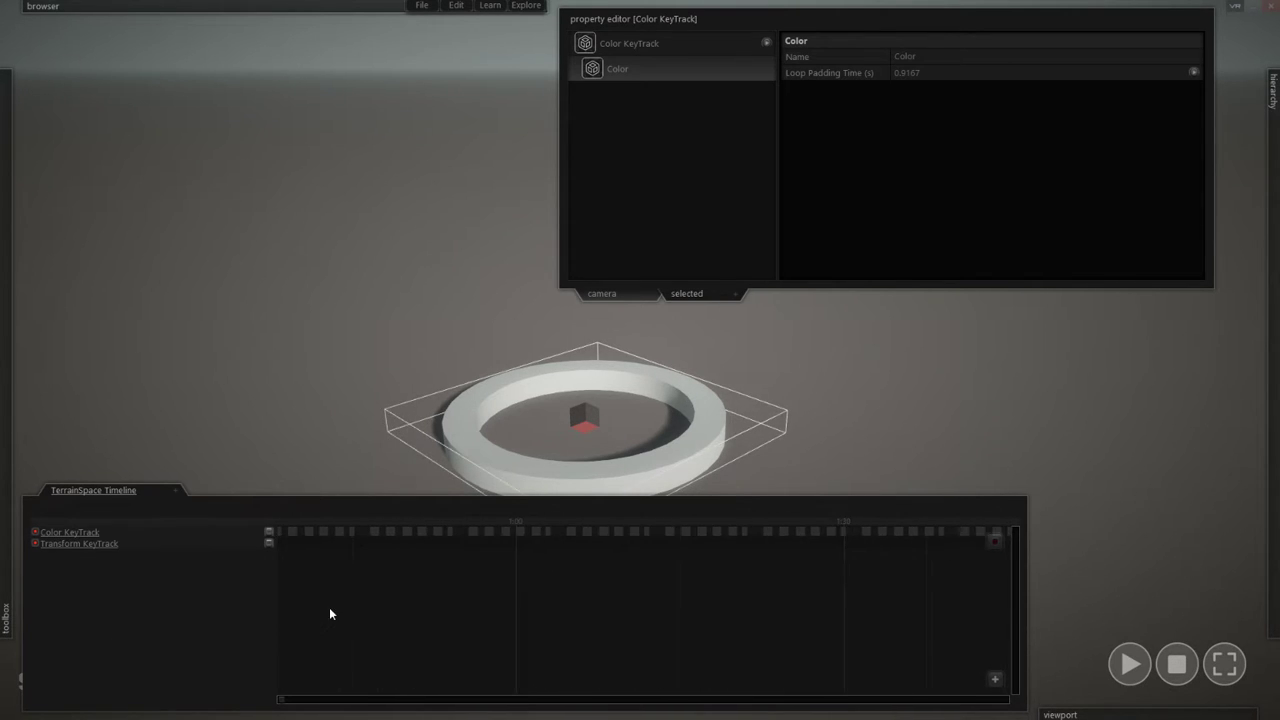
- Examine the original and looped colour keys in the first 30 s, and play from about 8 s across the loop point
{"action": "middle_click_drag", "start_coordinate": [324, 591], "coordinate": [655, 579]}
{"action": "scroll", "coordinate": [342, 607], "scroll_direction": "up", "scroll_amount": 5}
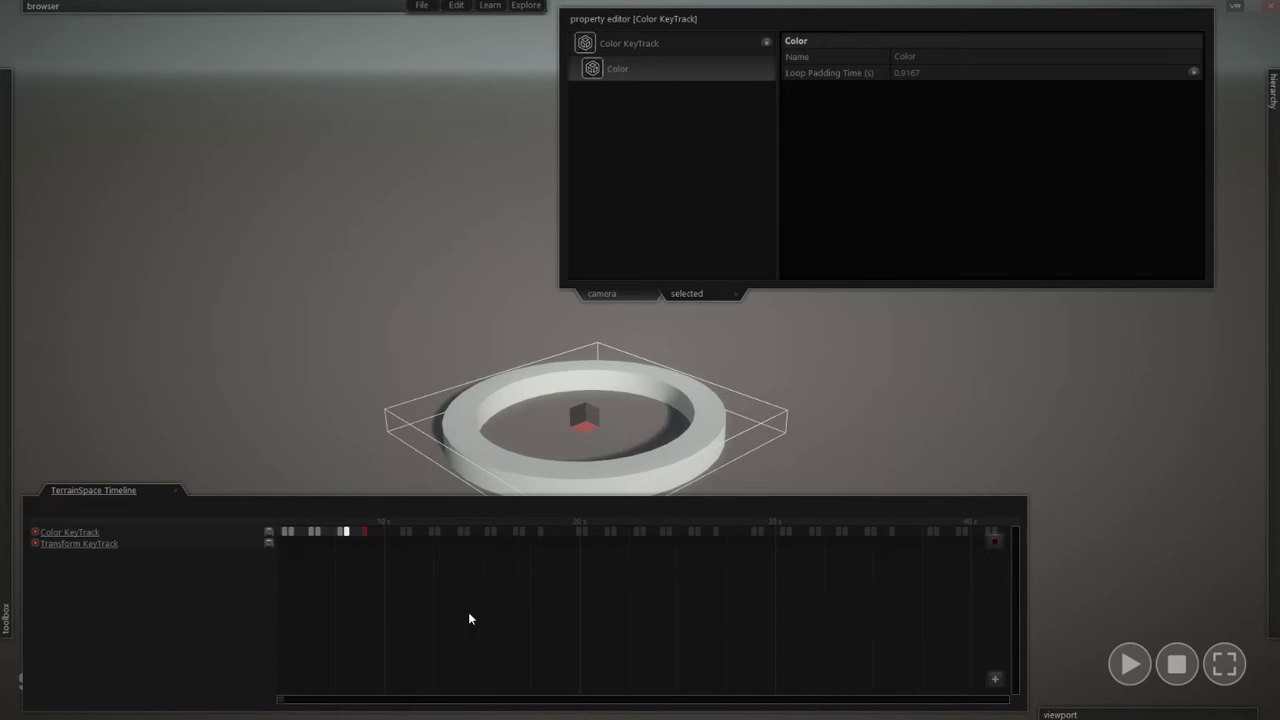
{"action": "middle_click_drag", "start_coordinate": [468, 612], "coordinate": [542, 610]}
{"action": "scroll", "coordinate": [495, 614], "scroll_direction": "down", "scroll_amount": 2}
{"action": "right_click", "coordinate": [383, 613]}
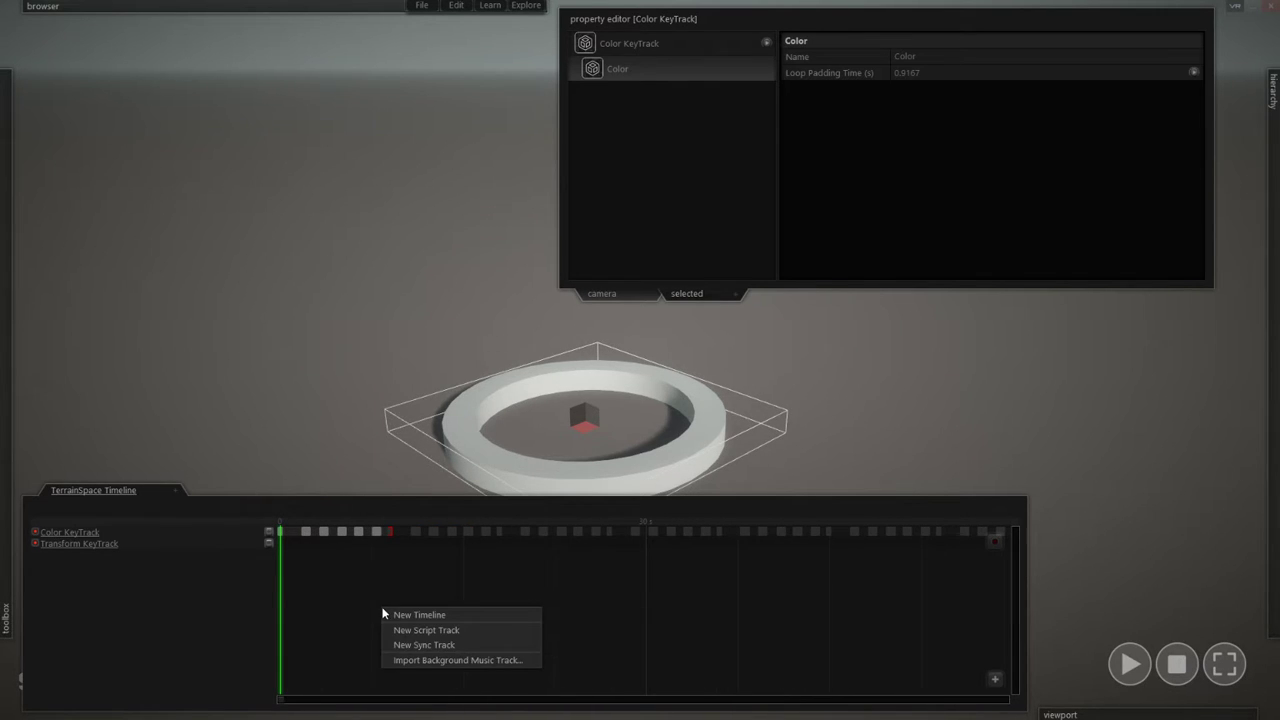
{"action": "left_click", "coordinate": [354, 607]}
{"action": "scroll", "coordinate": [373, 612], "scroll_direction": "up", "scroll_amount": 2}
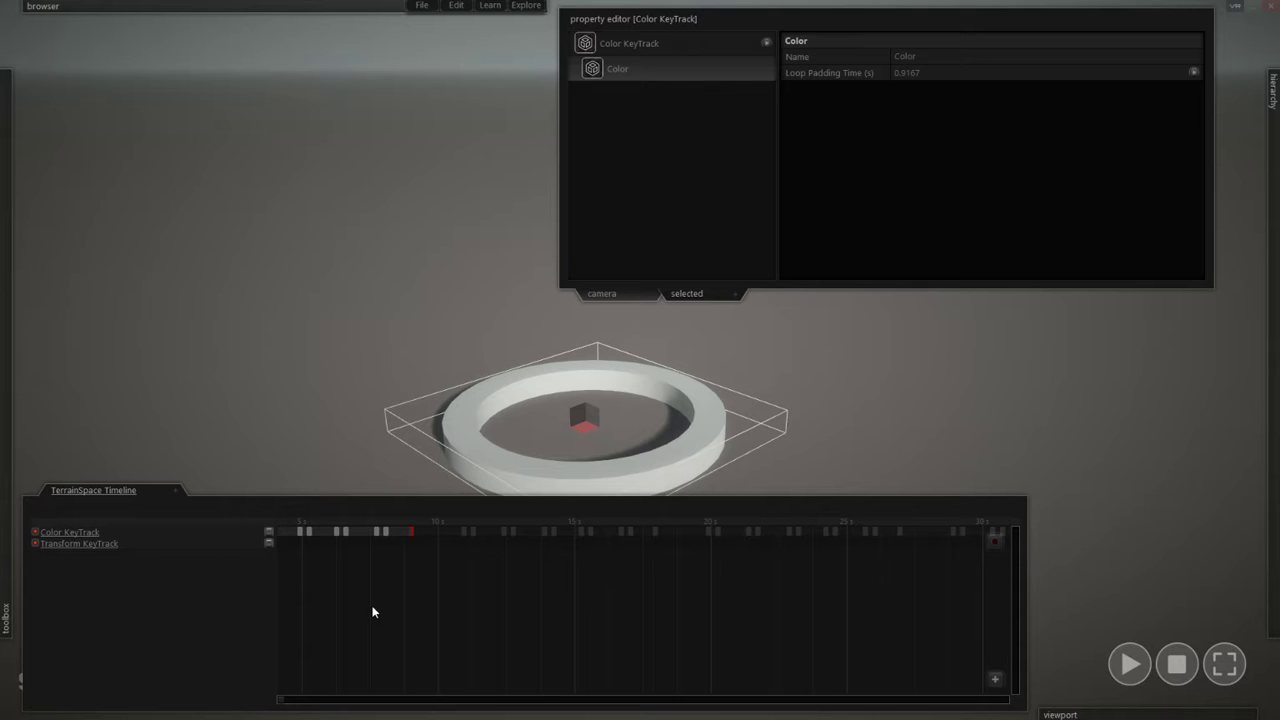
{"action": "scroll", "coordinate": [372, 612], "scroll_direction": "up", "scroll_amount": 2}
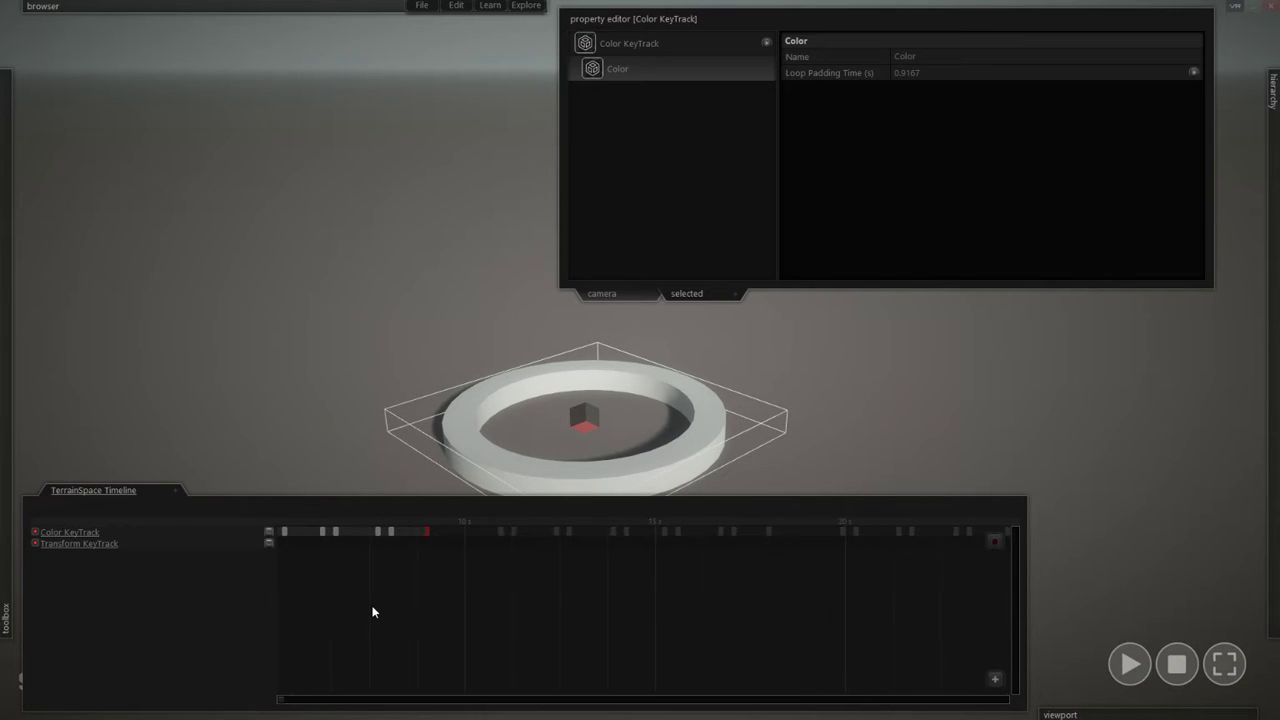
{"action": "scroll", "coordinate": [415, 616], "scroll_direction": "up", "scroll_amount": 4}
{"action": "scroll", "coordinate": [571, 622], "scroll_direction": "down", "scroll_amount": 3}
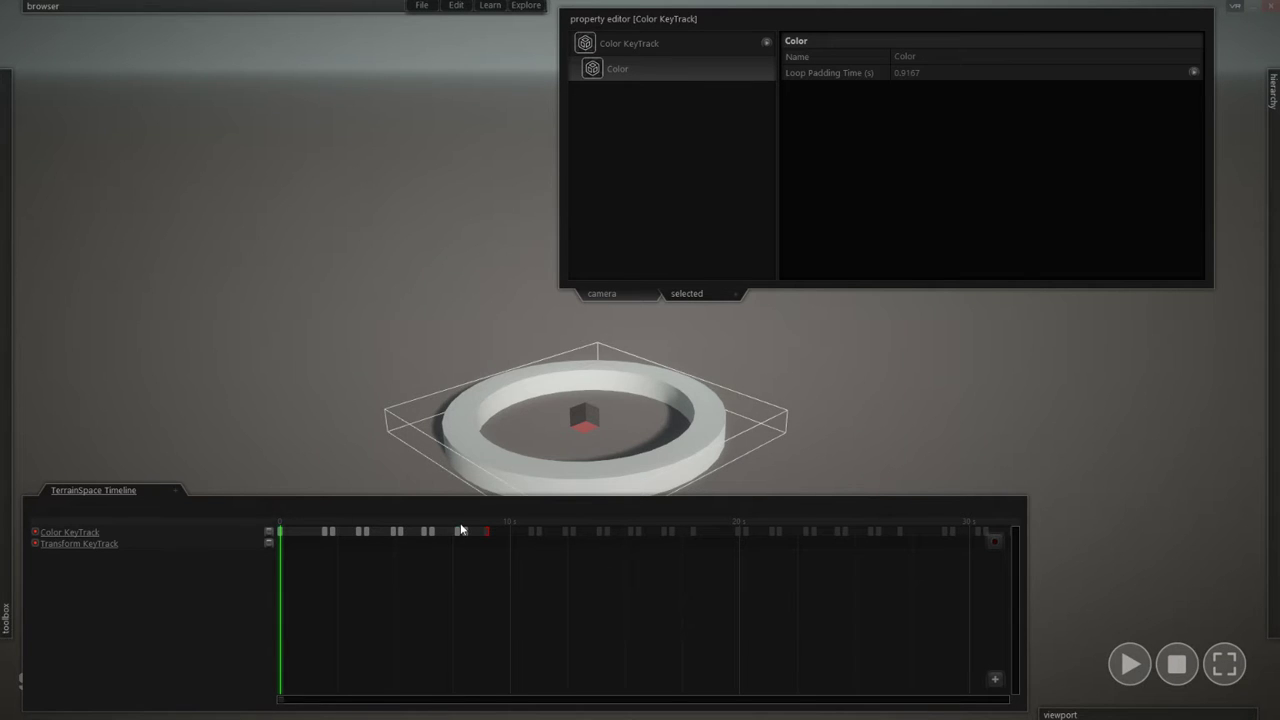
{"action": "left_click", "coordinate": [460, 530]}
{"action": "key", "text": "space"}
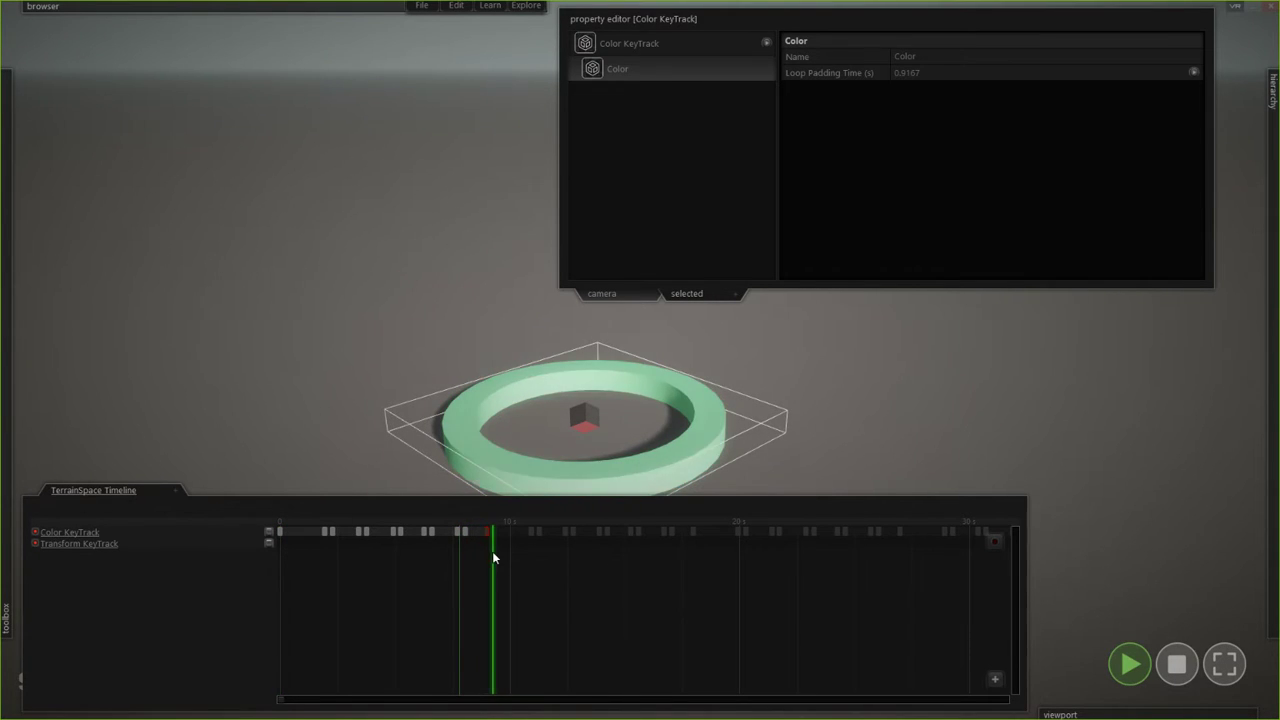
- Shift the first two colour key pairs after 0 s earlier, to about 1.5 s and 3.3 s, and play the looped result
{"action": "left_click", "coordinate": [328, 531]}
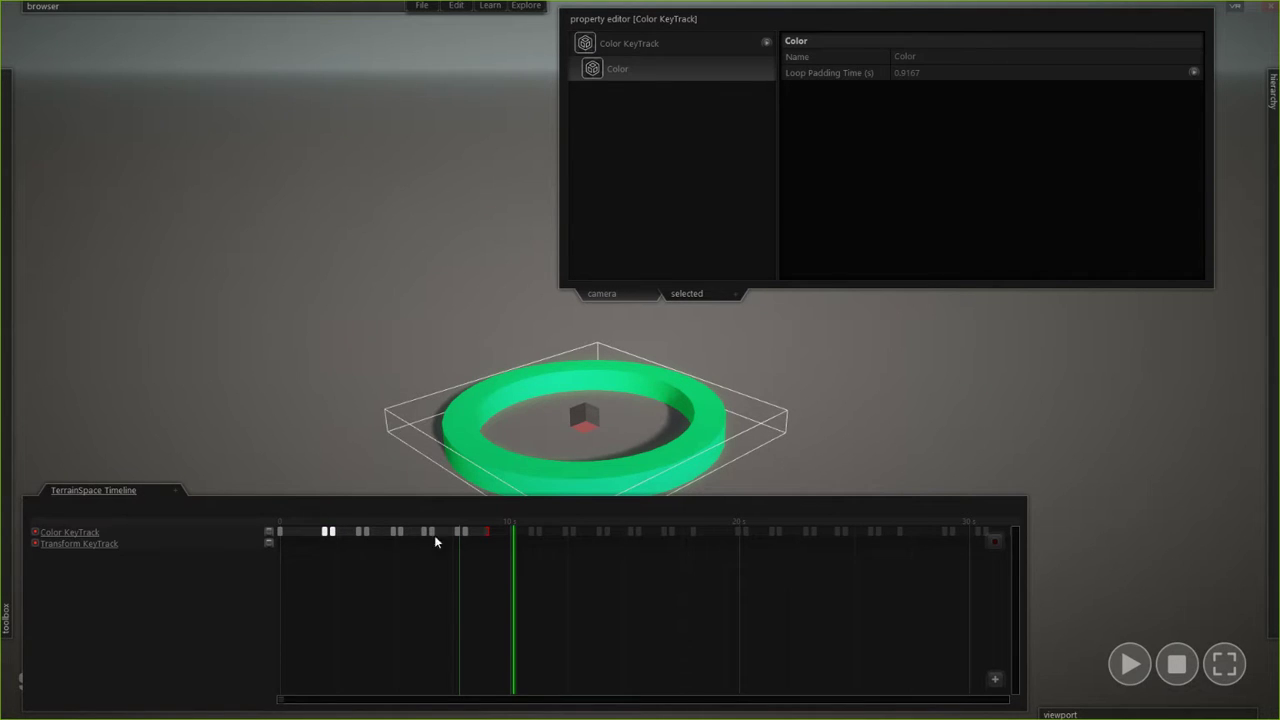
{"action": "left_click_drag", "start_coordinate": [322, 538], "coordinate": [309, 538]}
{"action": "mouse_move", "coordinate": [350, 526]}
{"action": "left_mouse_down"}
{"action": "mouse_move", "coordinate": [374, 536]}
{"action": "mouse_move", "coordinate": [352, 534]}
{"action": "left_mouse_up"}
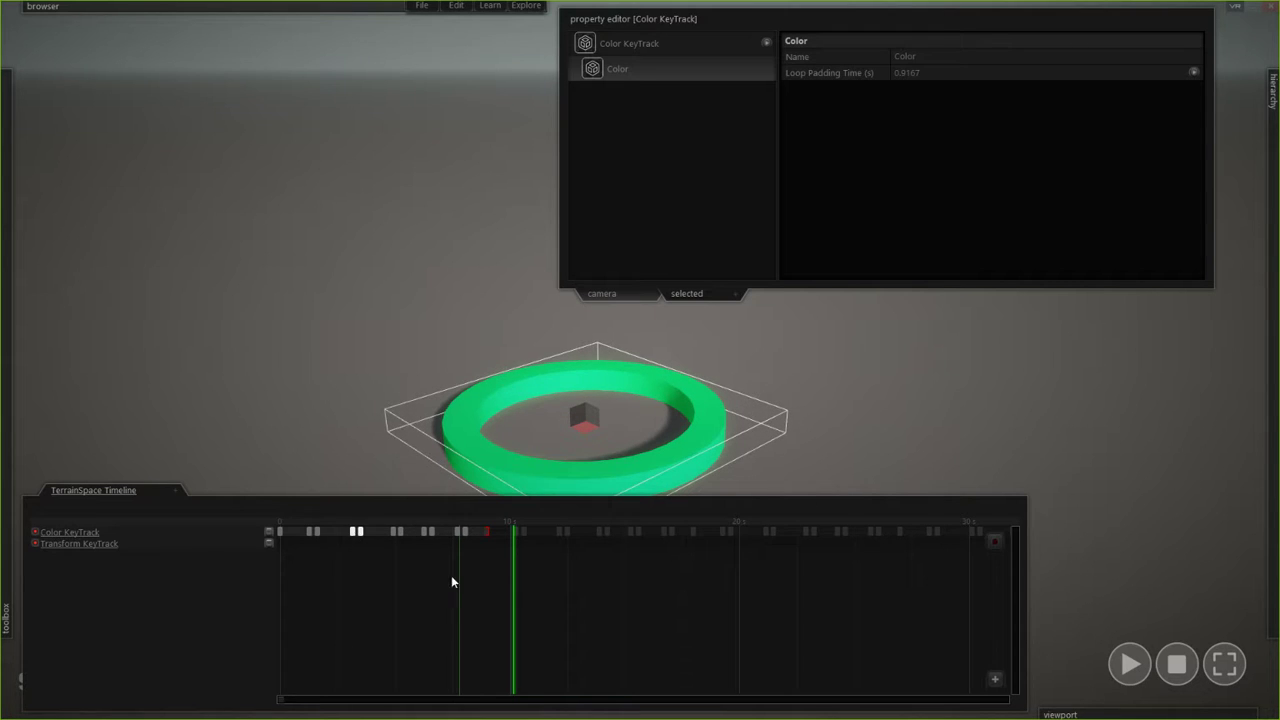
{"action": "left_click", "coordinate": [451, 580]}
{"action": "key", "text": "space"}
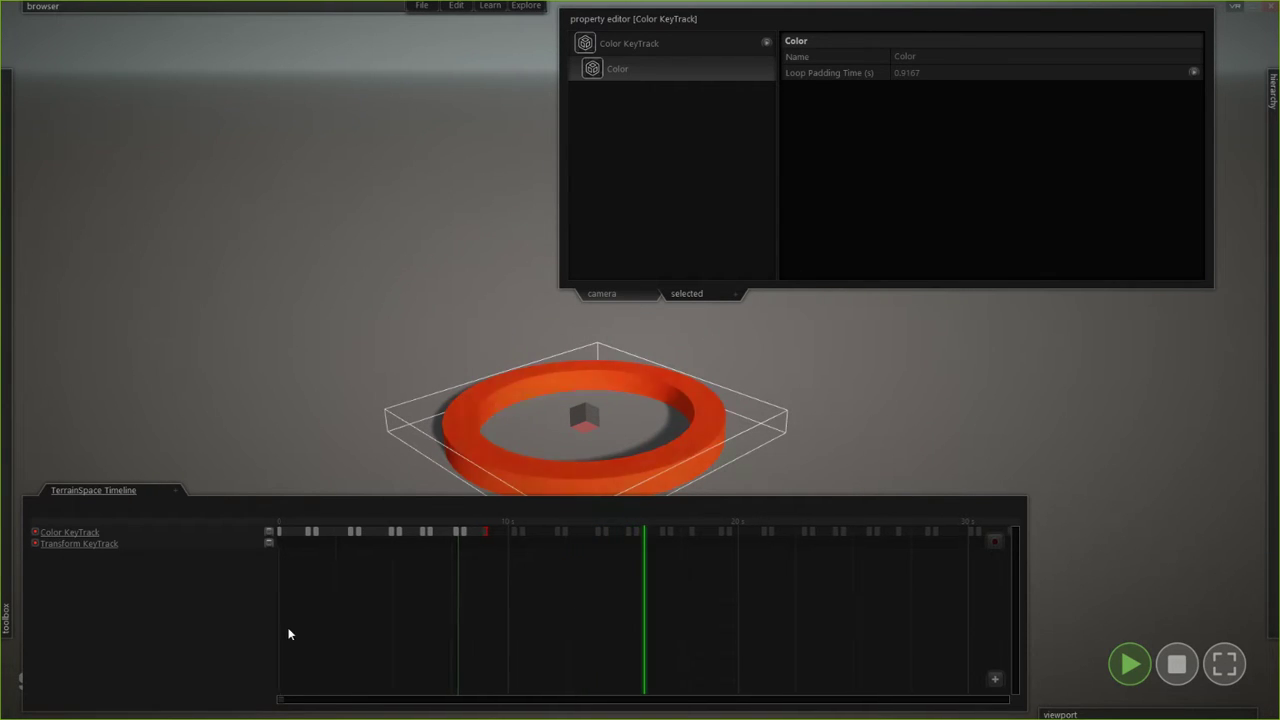
{"action": "key", "text": "space"}
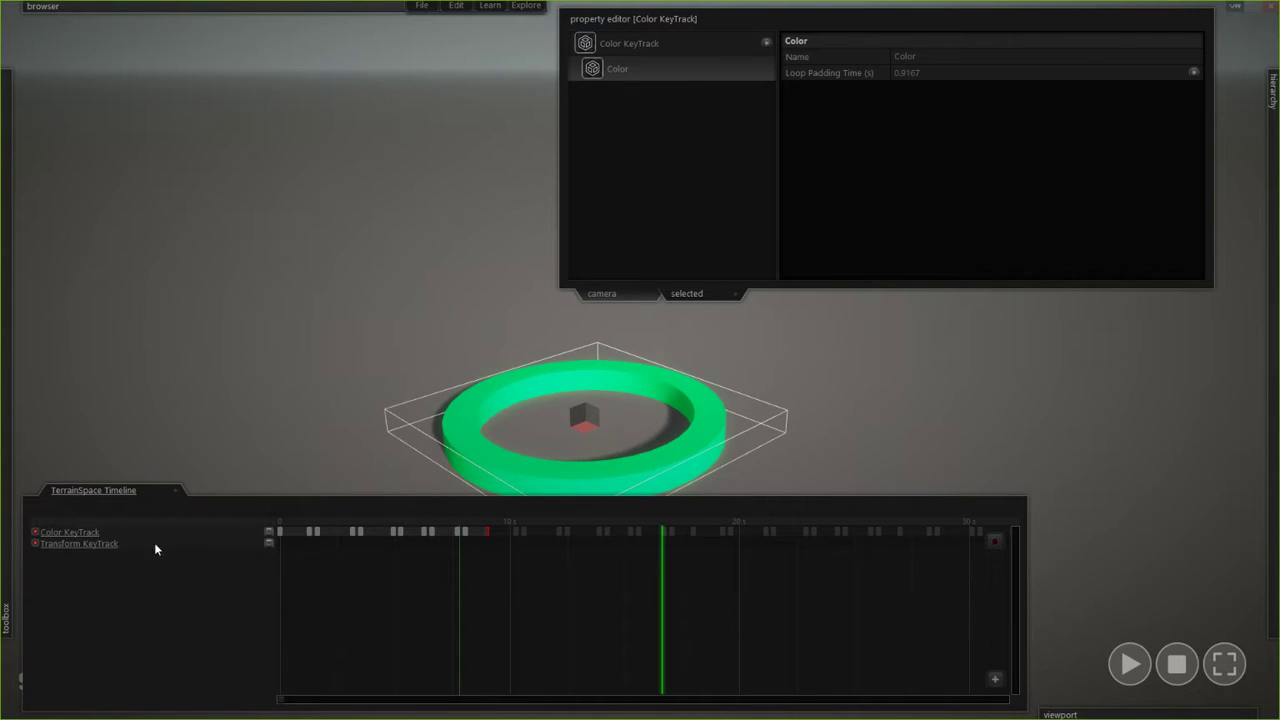
- Stop playback and add a key at 0 s on the Transform KeyTrack
{"action": "left_click", "coordinate": [281, 545]}
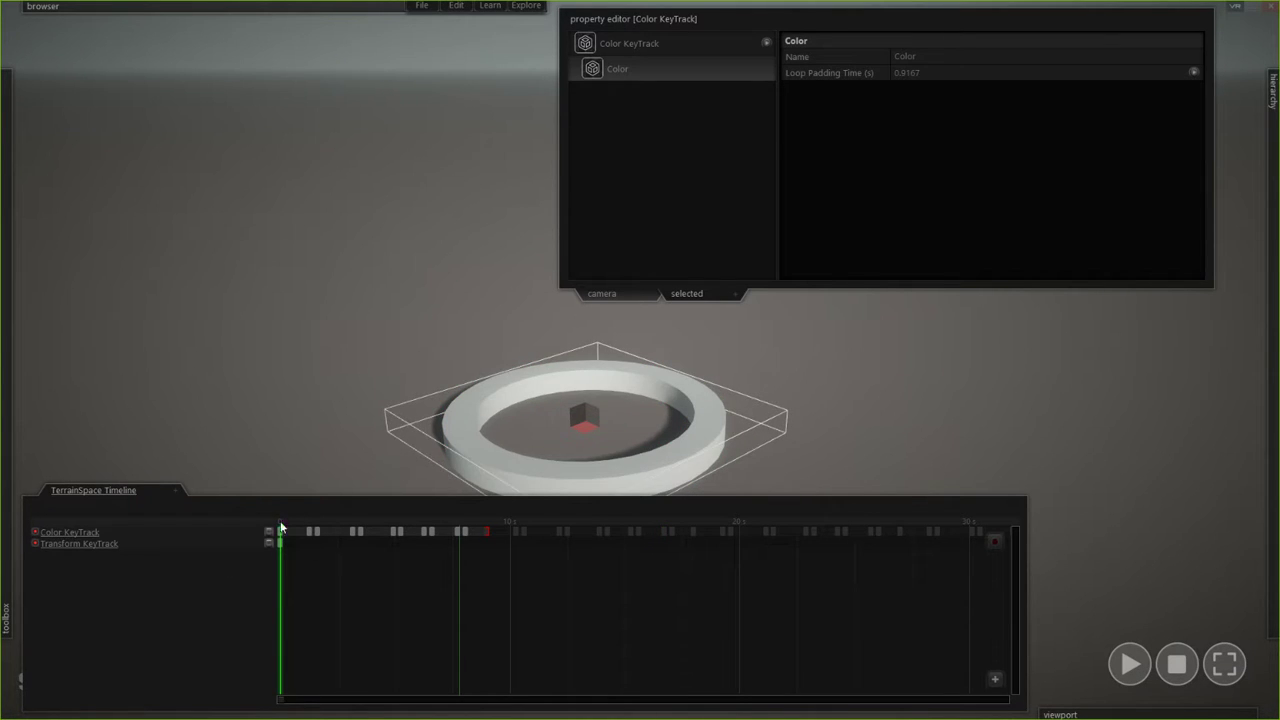
{"action": "left_click", "coordinate": [1176, 666]}
{"action": "left_click_drag", "start_coordinate": [299, 517], "coordinate": [238, 517]}
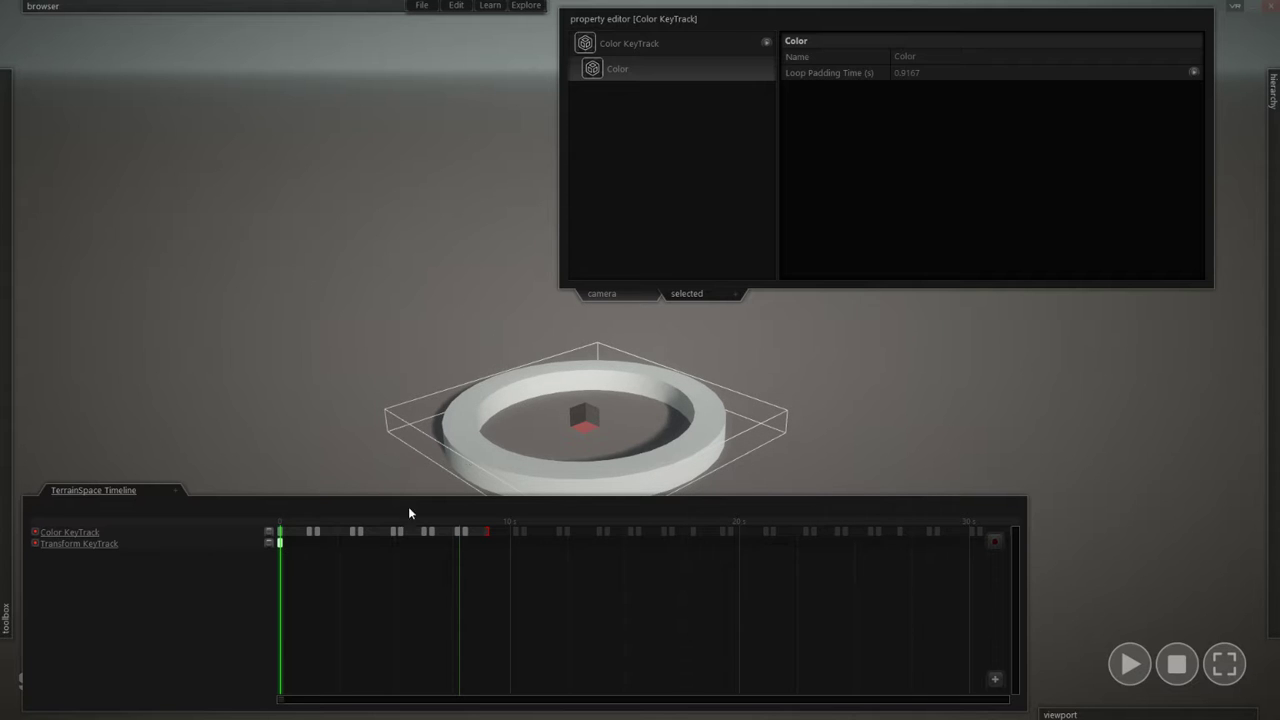
- Place the playhead at 10 s, raise the tube well above the ground, and add a Transform key there
{"action": "left_click_drag", "start_coordinate": [289, 530], "coordinate": [512, 531]}
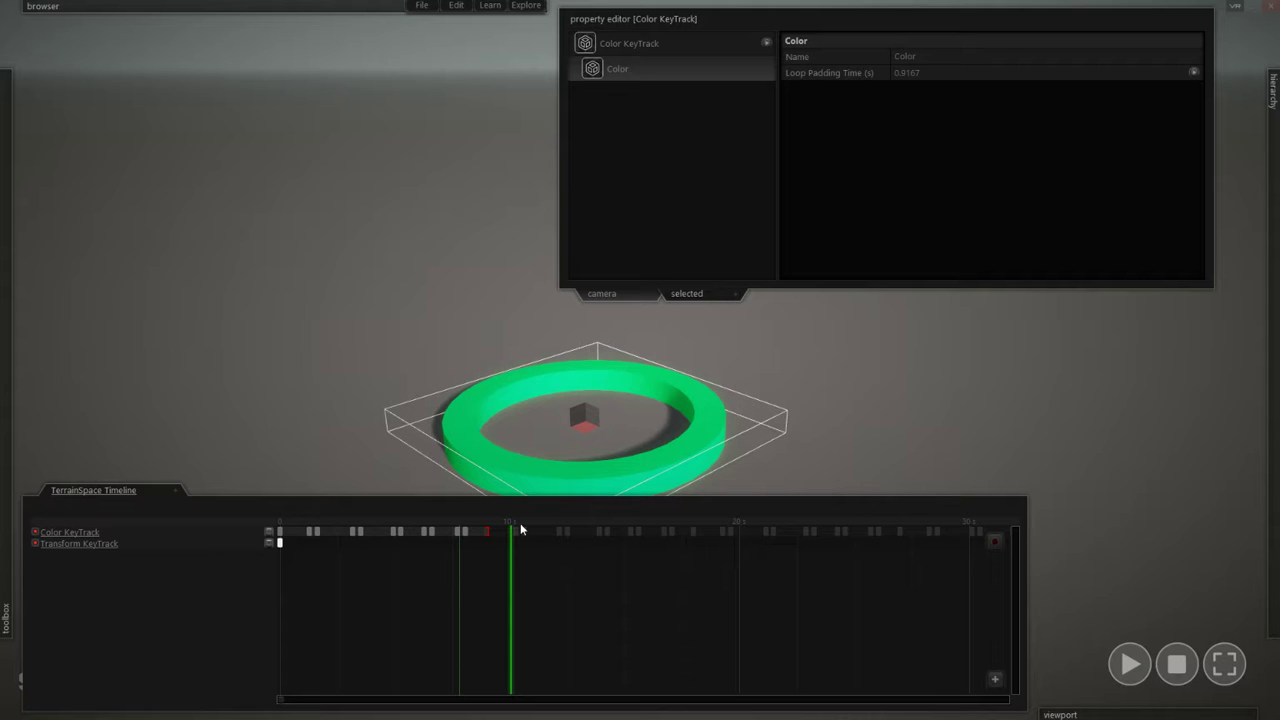
{"action": "left_click_drag", "start_coordinate": [508, 525], "coordinate": [405, 527]}
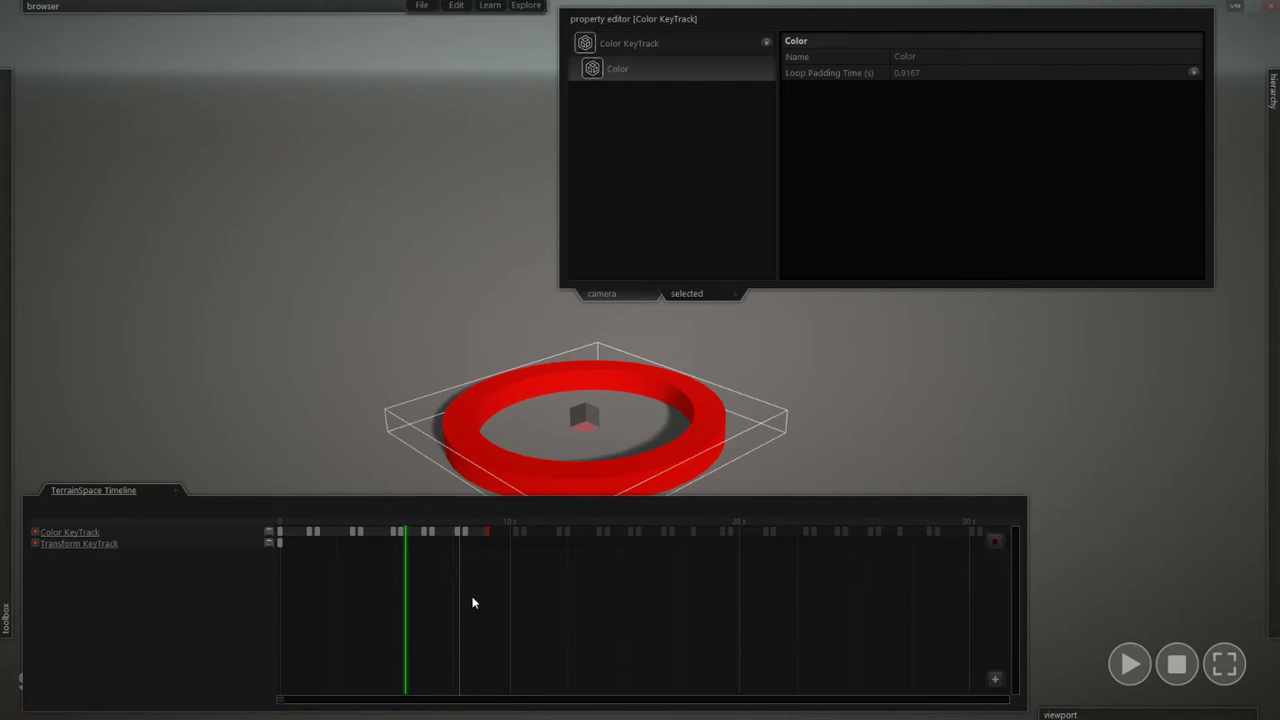
{"action": "left_click", "coordinate": [511, 526]}
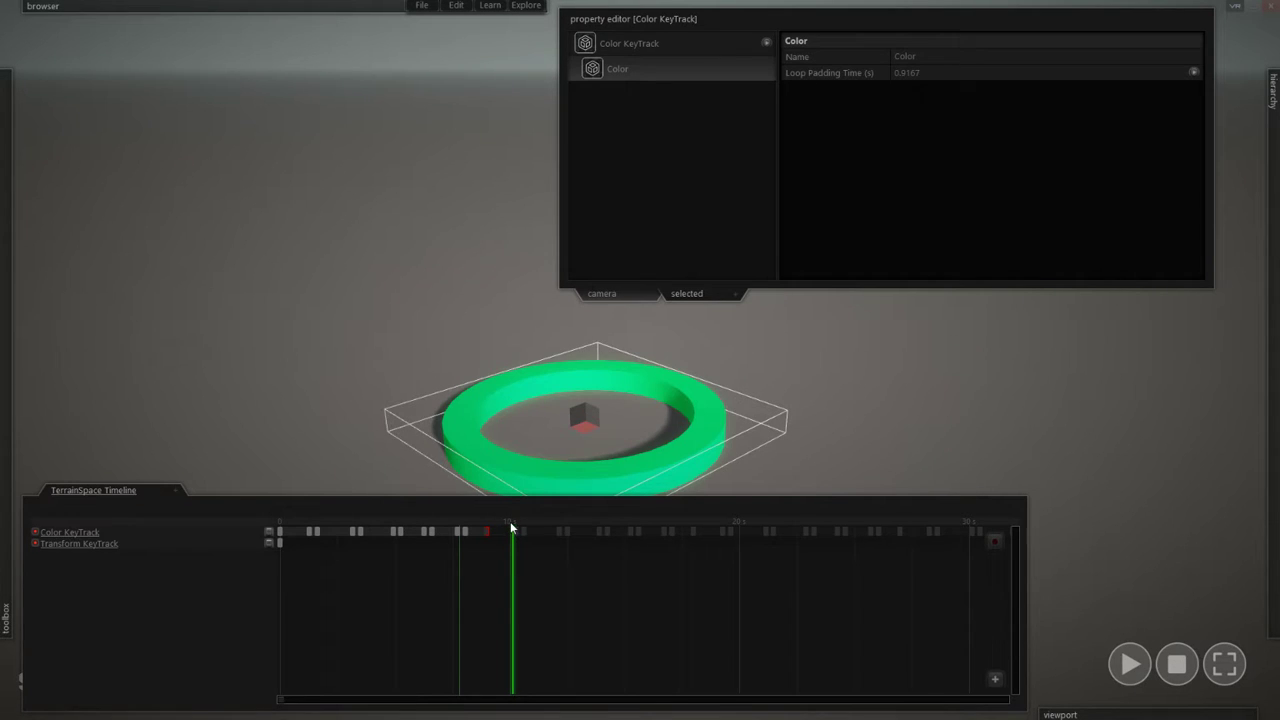
{"action": "left_click_drag", "start_coordinate": [684, 522], "coordinate": [645, 522]}
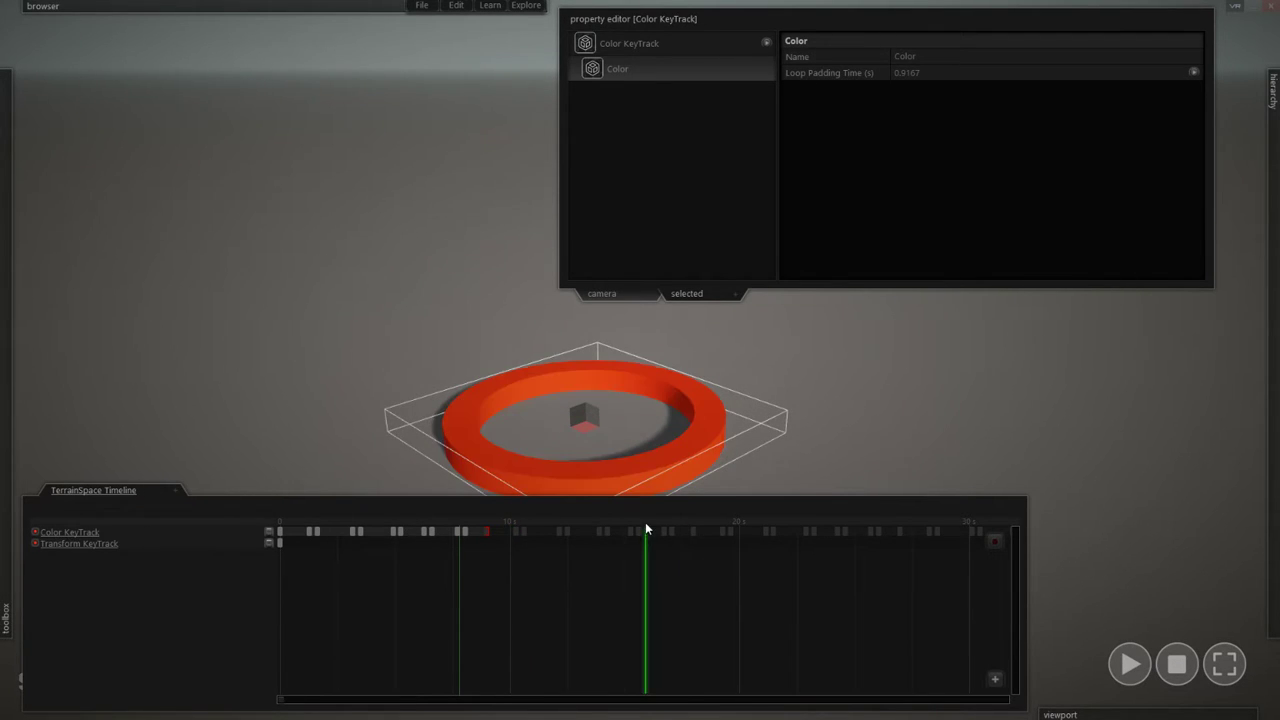
{"action": "left_click", "coordinate": [511, 524]}
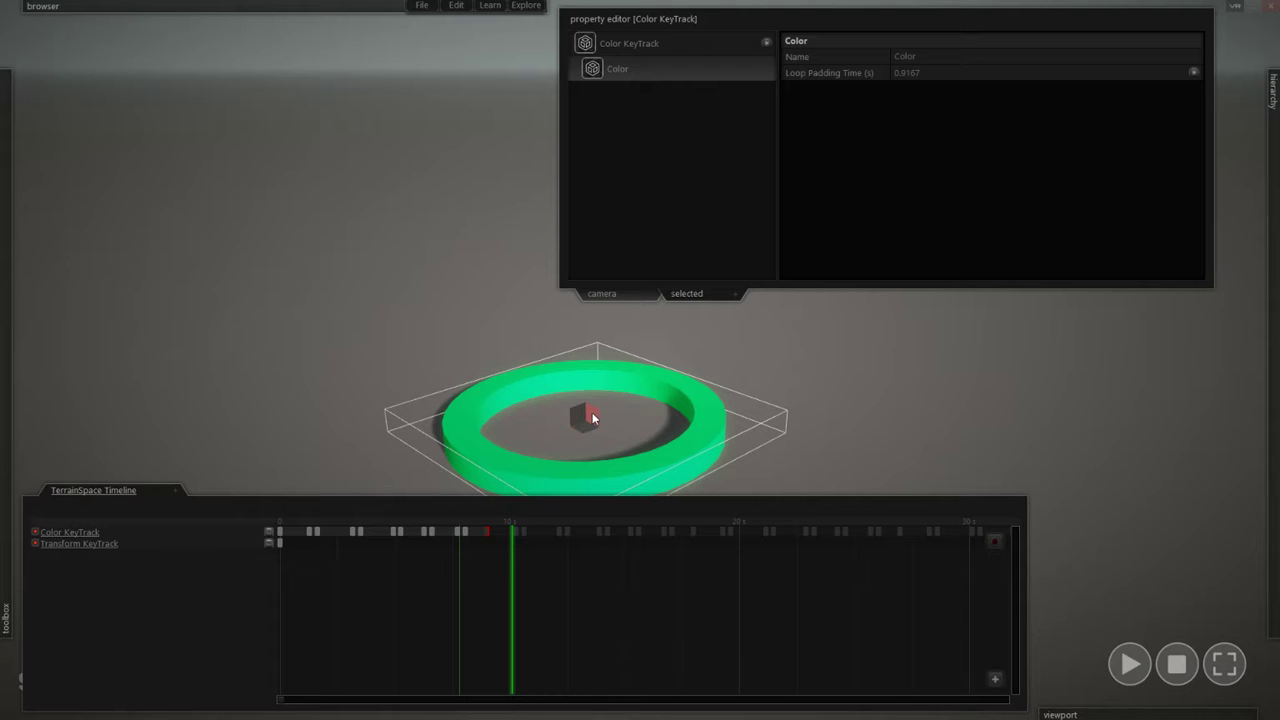
{"action": "left_click", "coordinate": [509, 527]}
{"action": "left_click_drag", "start_coordinate": [594, 405], "coordinate": [599, 192]}
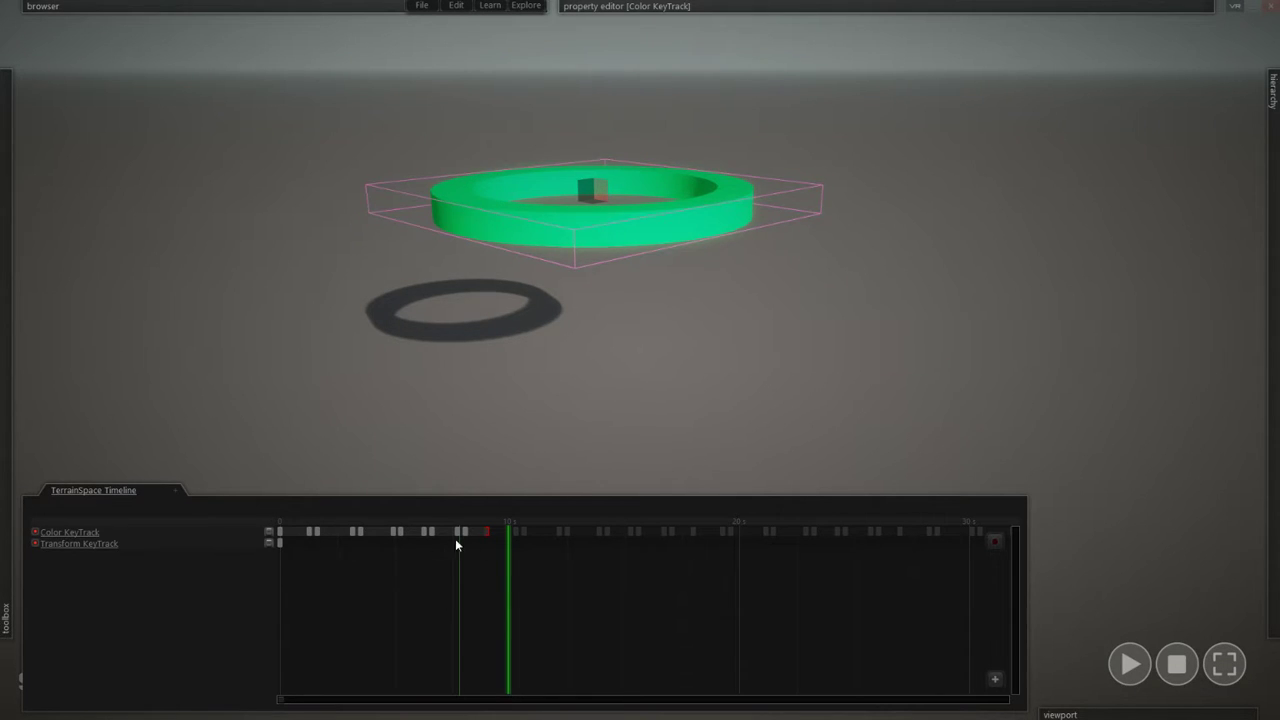
{"action": "double_click", "coordinate": [510, 540]}
- Play from 0 s to check the tube's motion between the two Transform keys
{"action": "left_click", "coordinate": [279, 520]}
{"action": "key", "text": "space"}
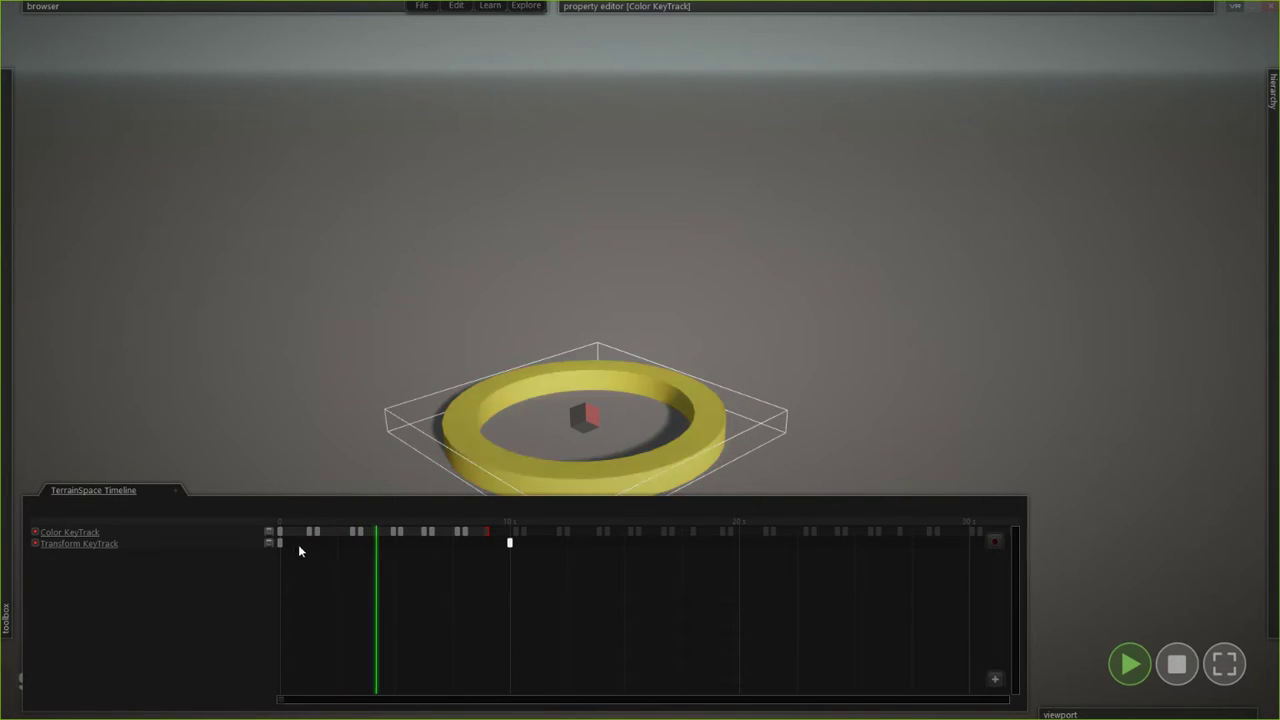
{"action": "key", "text": "space"}
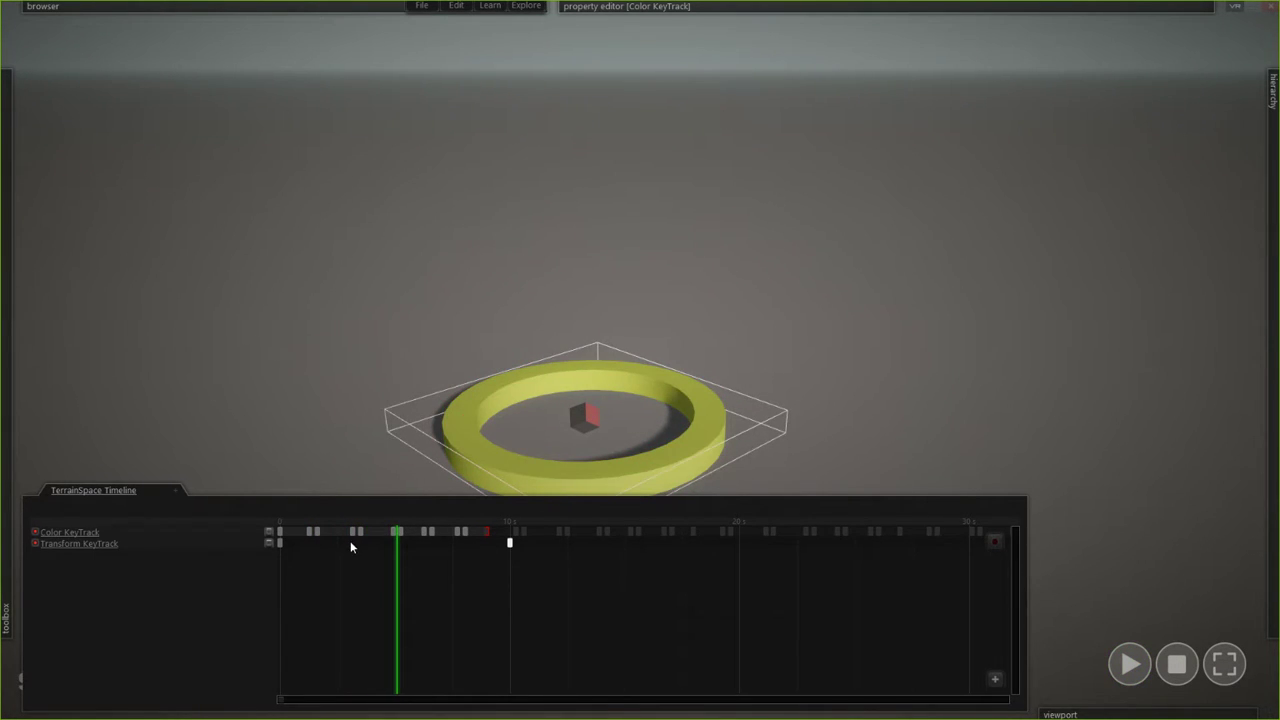
- Set the interpolation between the two Transform keys to Smooth and play the rise from 0 s
{"action": "right_click", "coordinate": [350, 541]}
{"action": "left_click", "coordinate": [287, 539]}
{"action": "left_click", "coordinate": [280, 543]}
{"action": "right_click", "coordinate": [413, 546]}
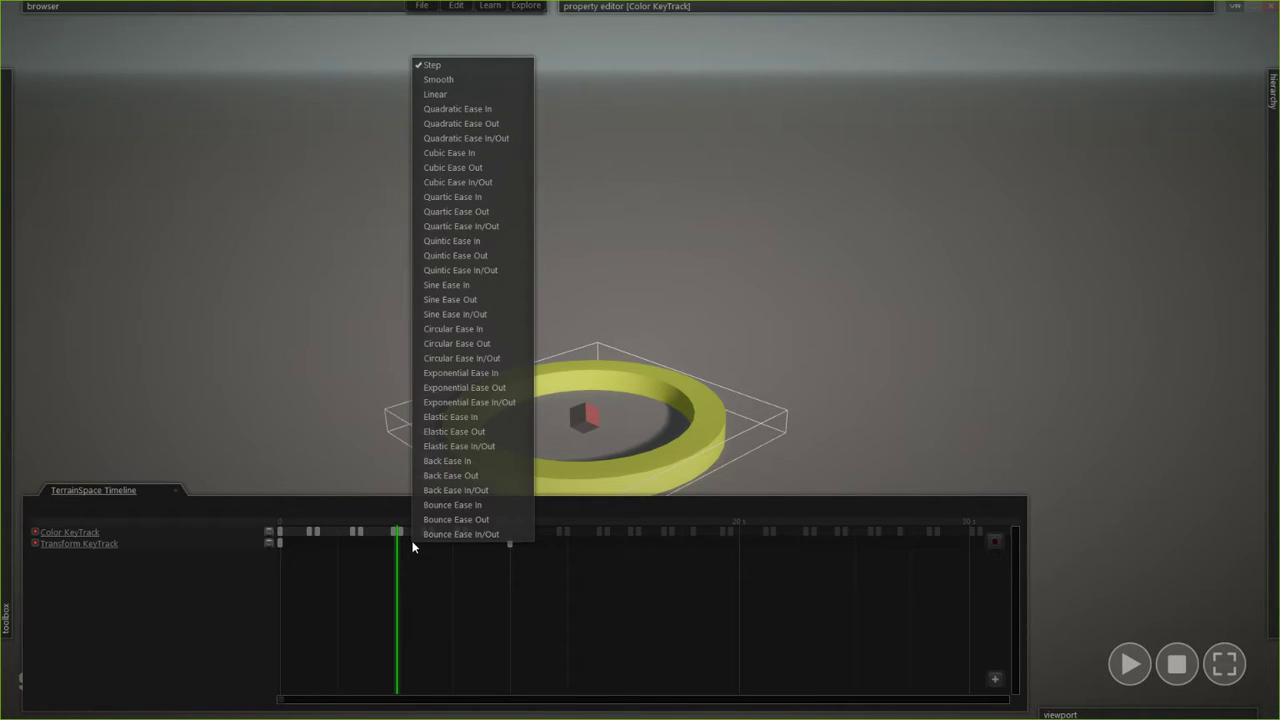
{"action": "left_click", "coordinate": [440, 79]}
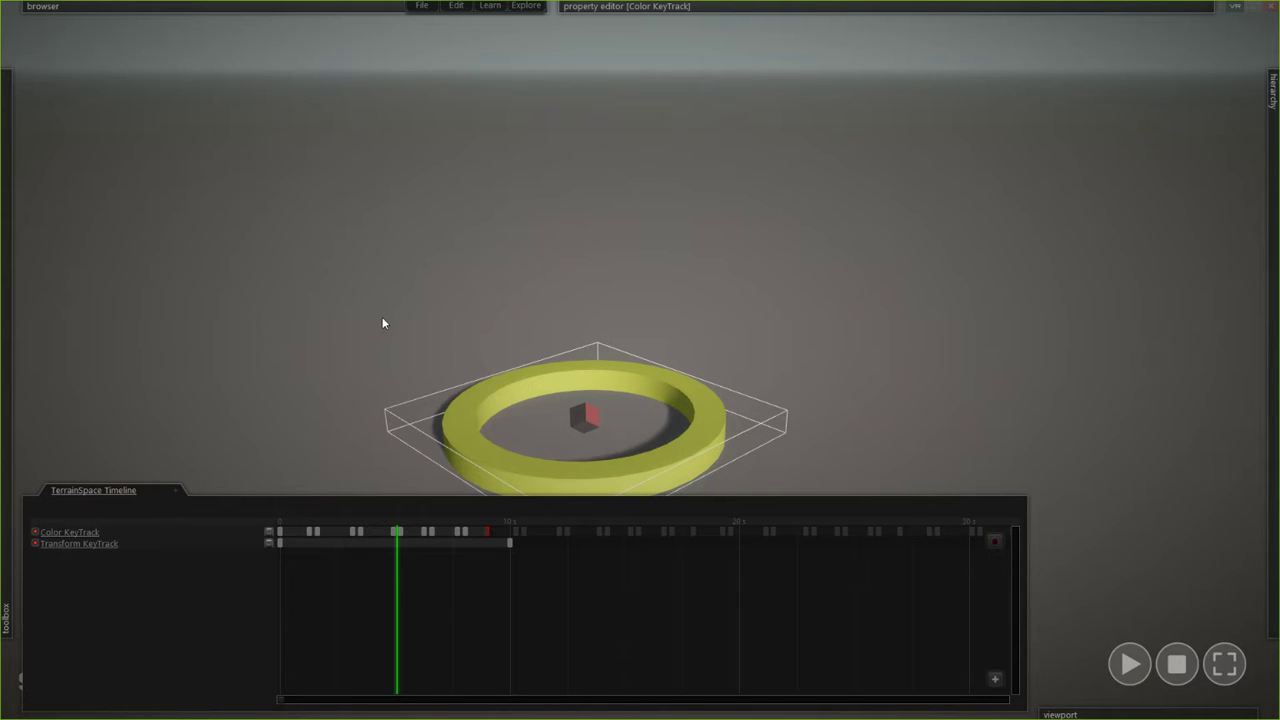
{"action": "left_click", "coordinate": [313, 531]}
{"action": "left_click_drag", "start_coordinate": [296, 530], "coordinate": [171, 531]}
{"action": "key", "text": "space"}
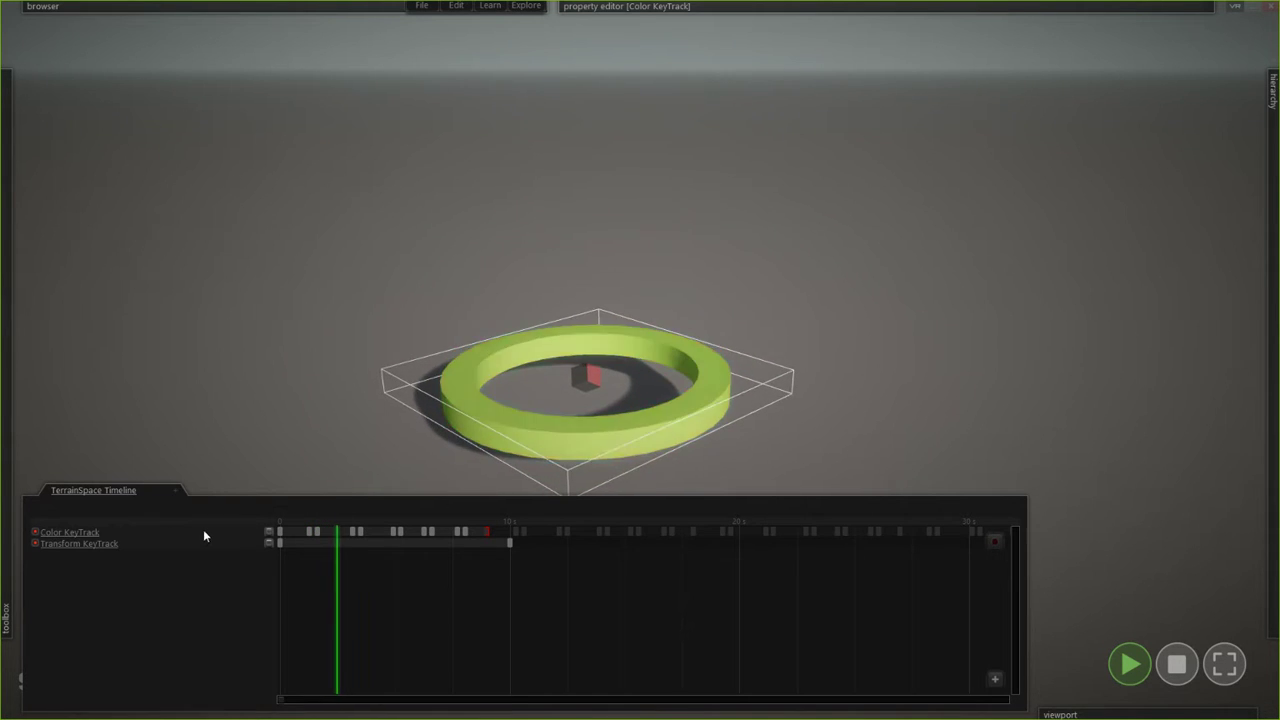
{"action": "key", "text": "space"}
- Move the second Transform key to about 1.8 s and set the interpolation between the two keys to Exponential Ease Out
{"action": "left_click_drag", "start_coordinate": [509, 543], "coordinate": [320, 543]}
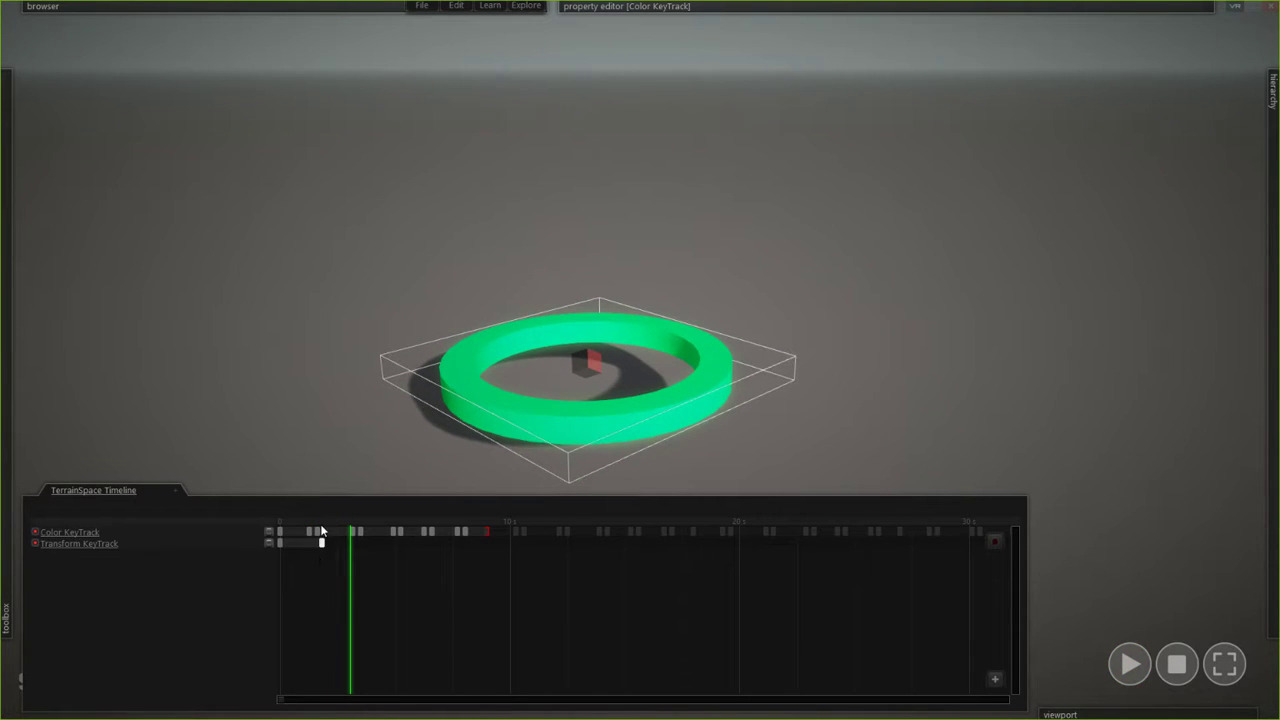
{"action": "key", "text": "space"}
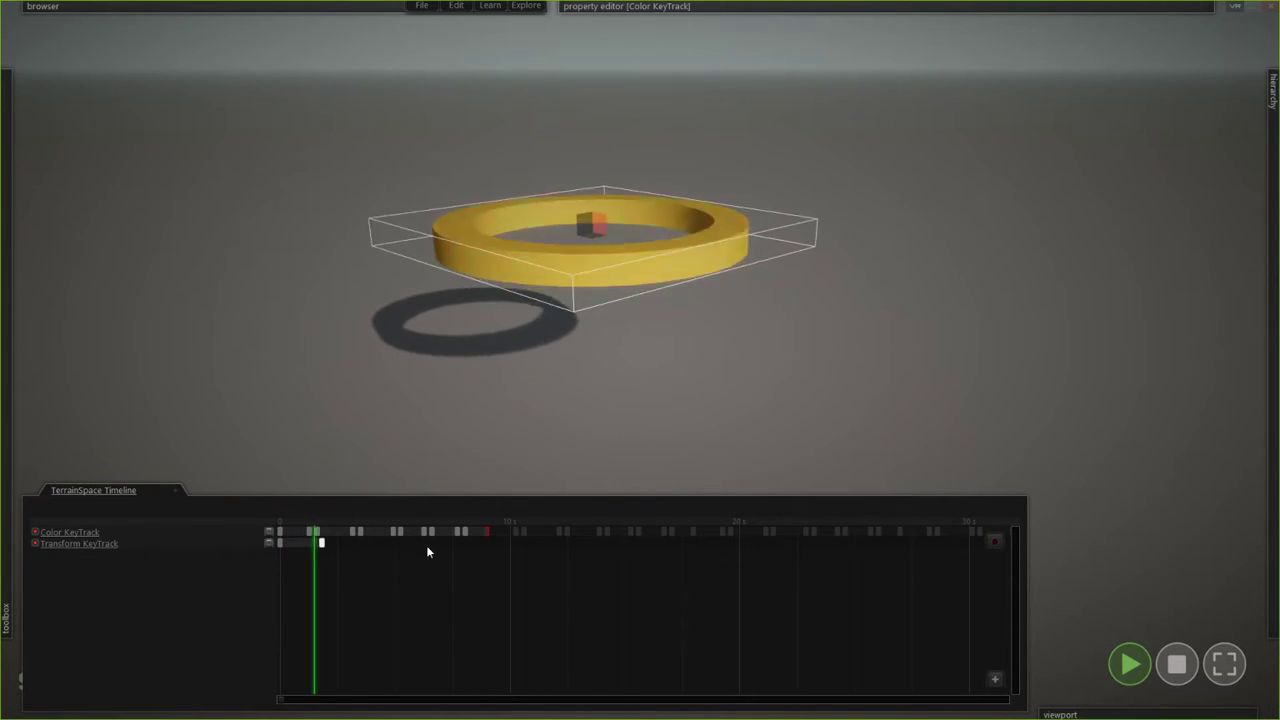
{"action": "right_click", "coordinate": [300, 546]}
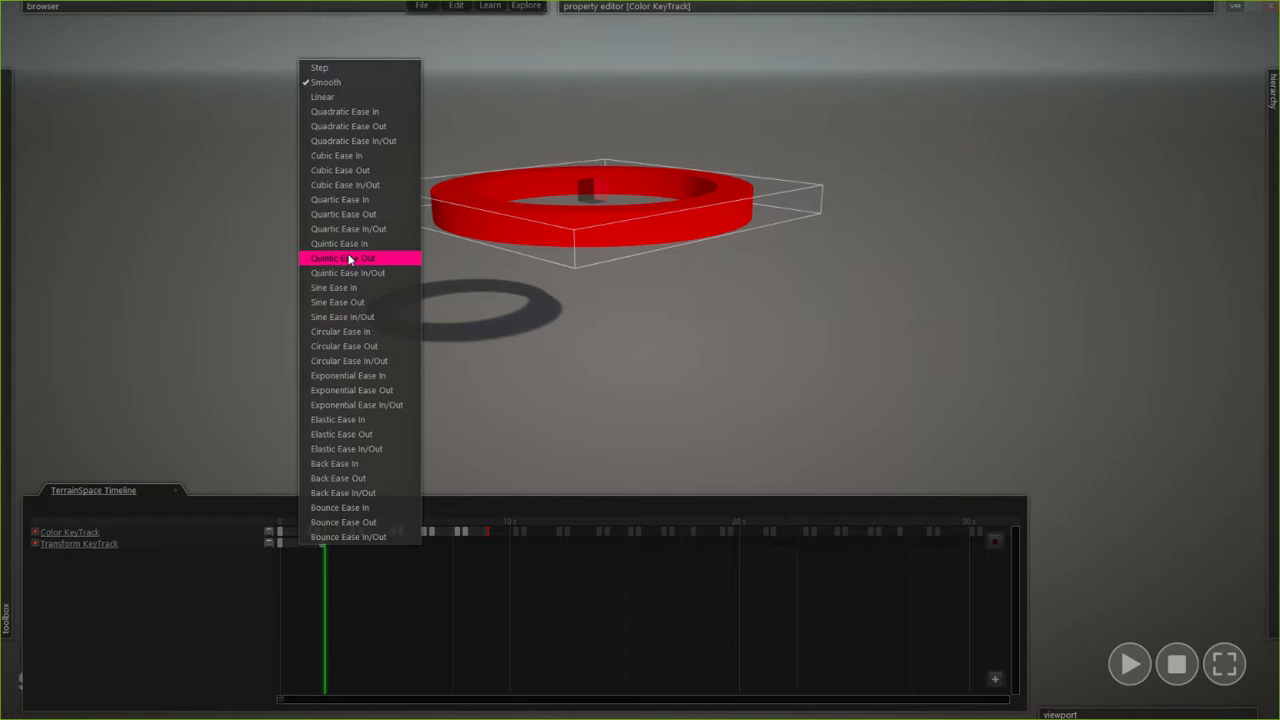
{"action": "left_click", "coordinate": [366, 388]}
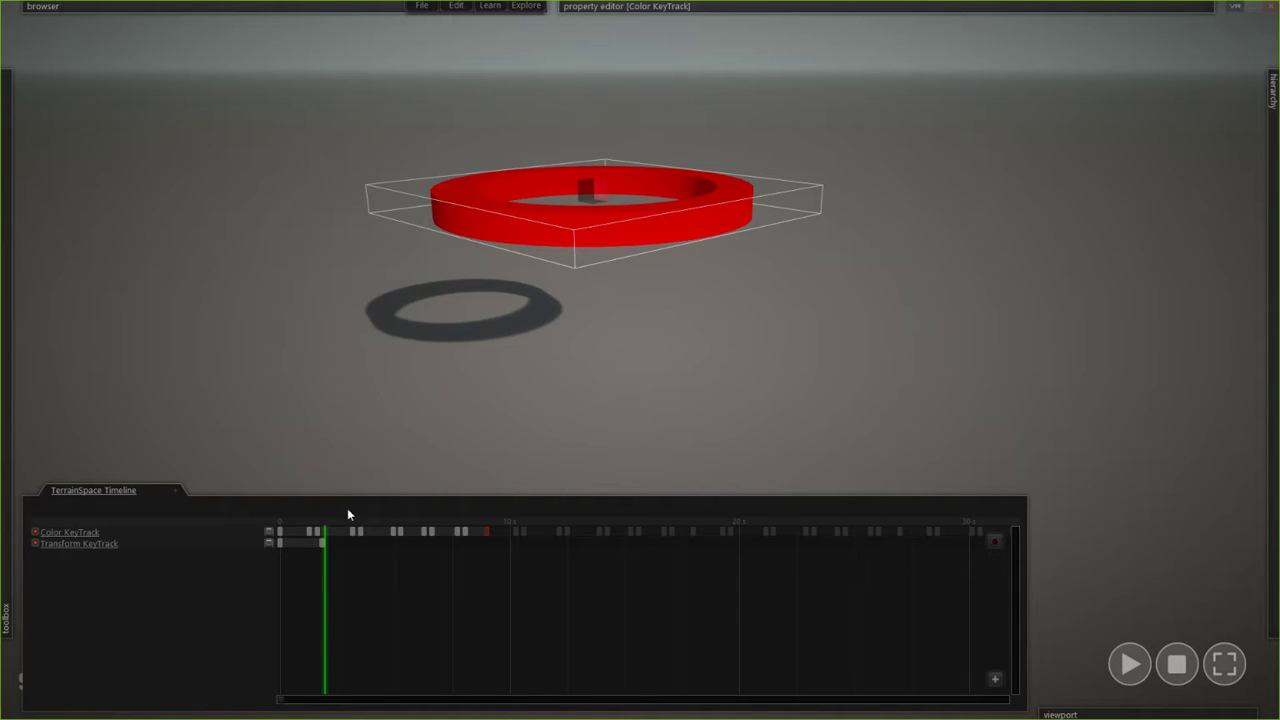
- Play the tube's eased rise several times from 0 s past the second Transform key
{"action": "left_click_drag", "start_coordinate": [291, 525], "coordinate": [205, 522]}
{"action": "key", "text": "space"}
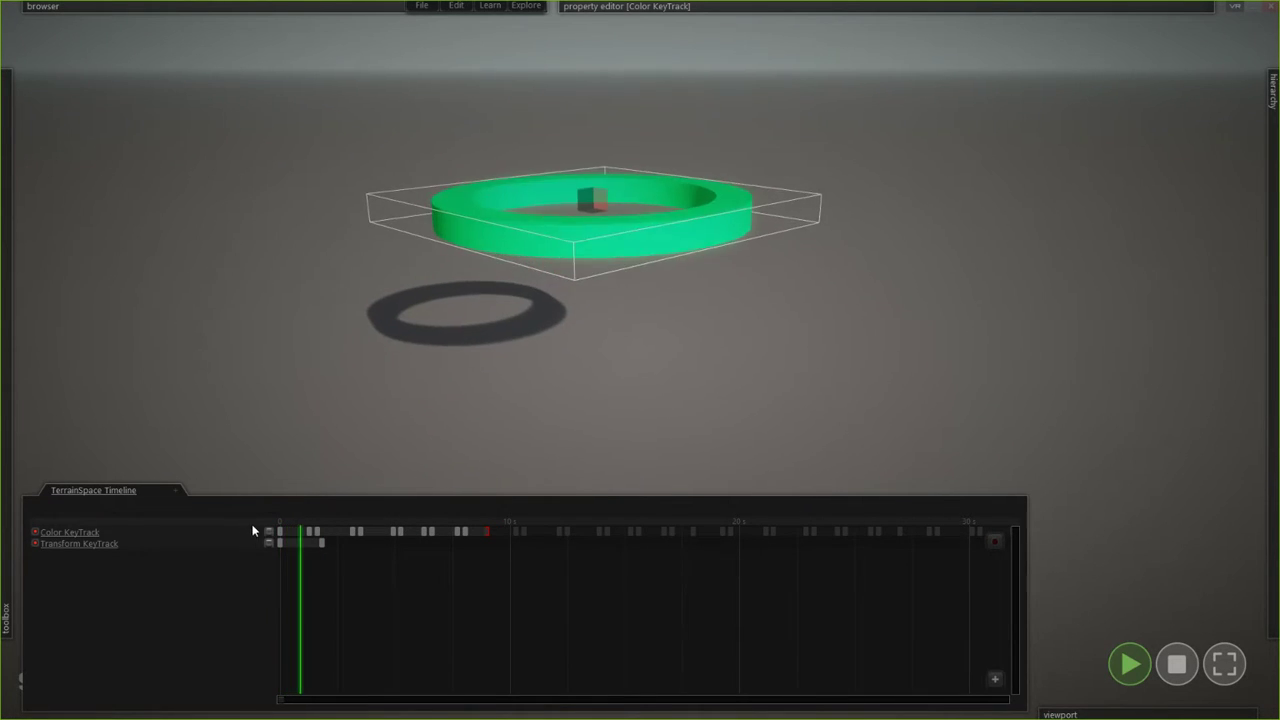
{"action": "left_click_drag", "start_coordinate": [301, 523], "coordinate": [205, 532]}
{"action": "key", "text": "space"}
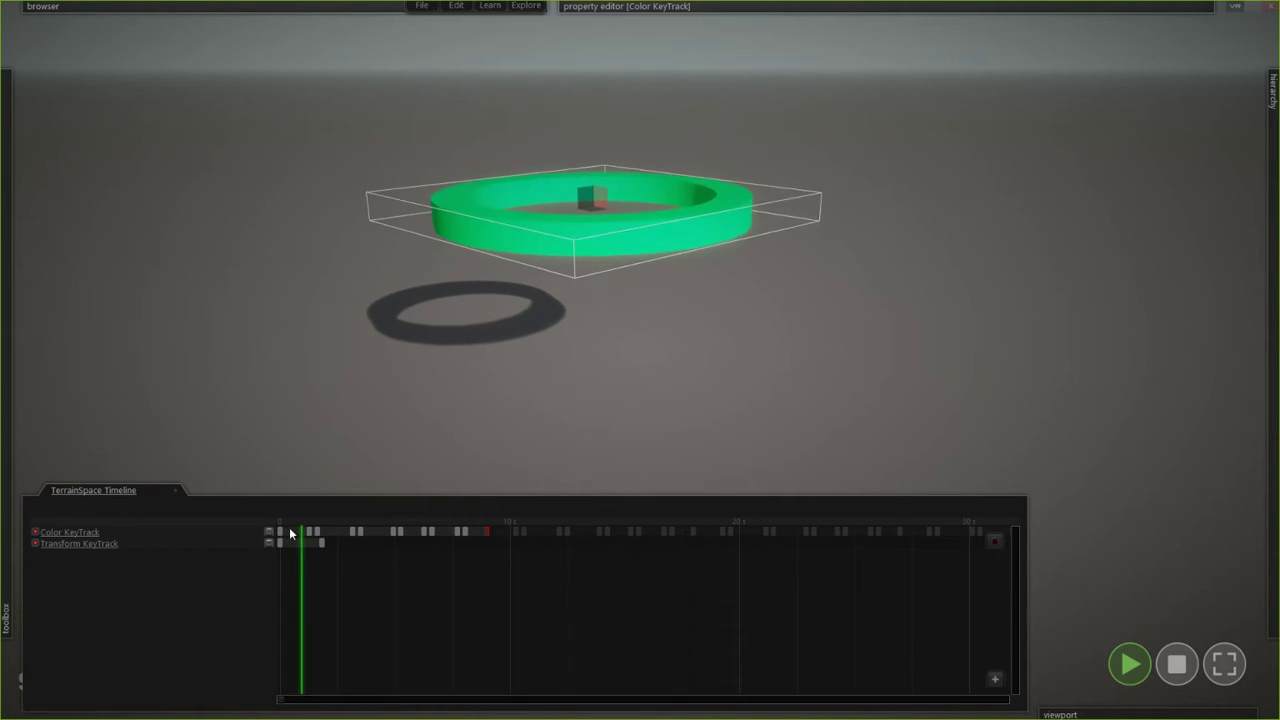
{"action": "key", "text": "space"}
{"action": "left_click_drag", "start_coordinate": [299, 522], "coordinate": [206, 523]}
{"action": "key", "text": "space"}
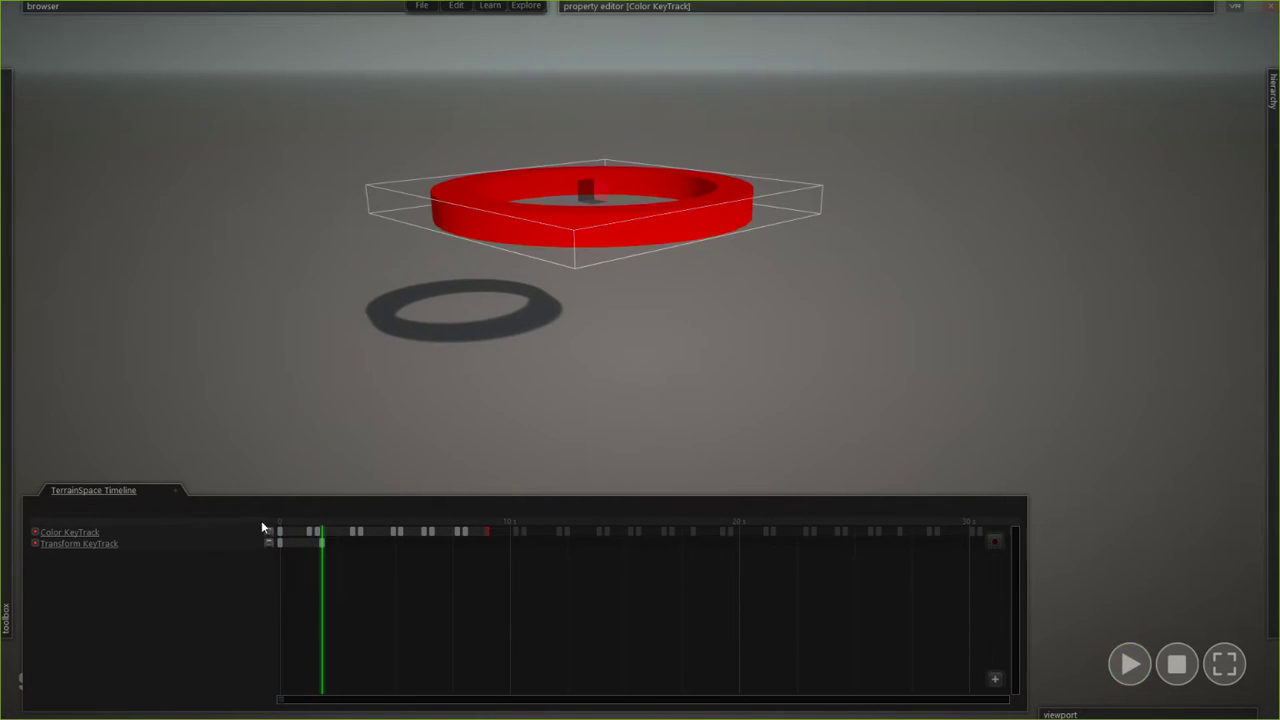
{"action": "key", "text": "space"}
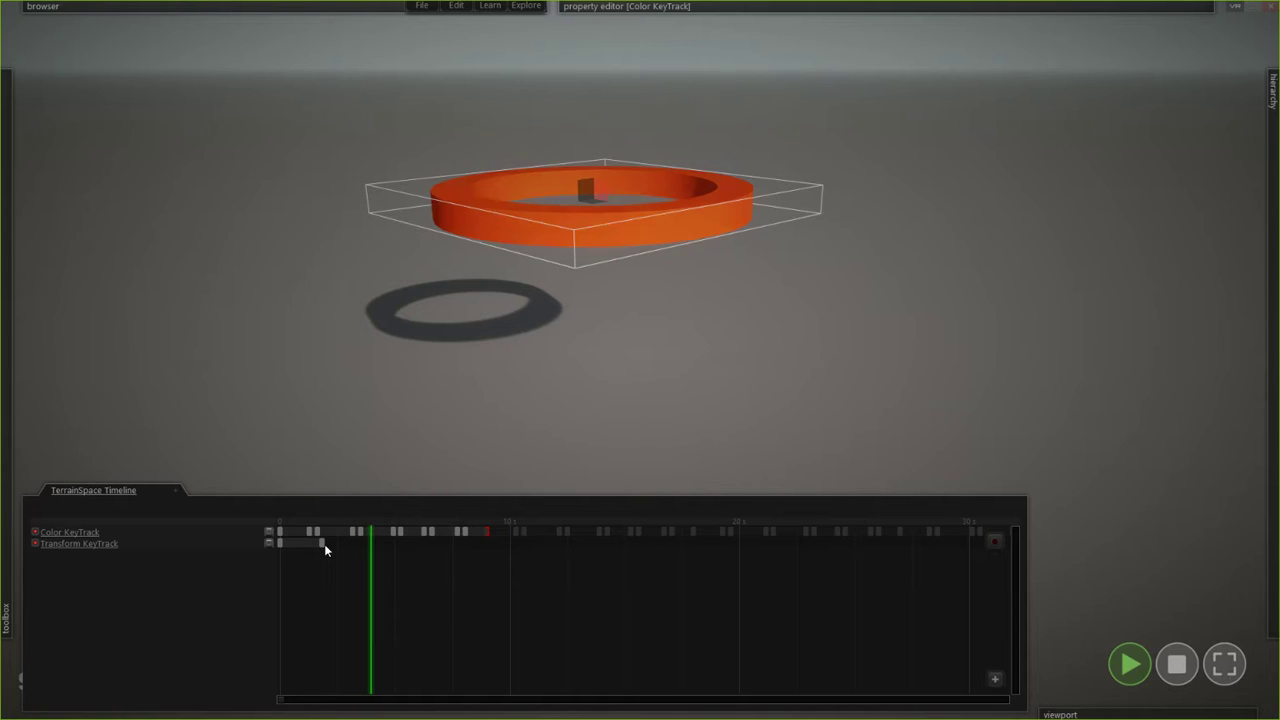
{"action": "key", "text": "space"}
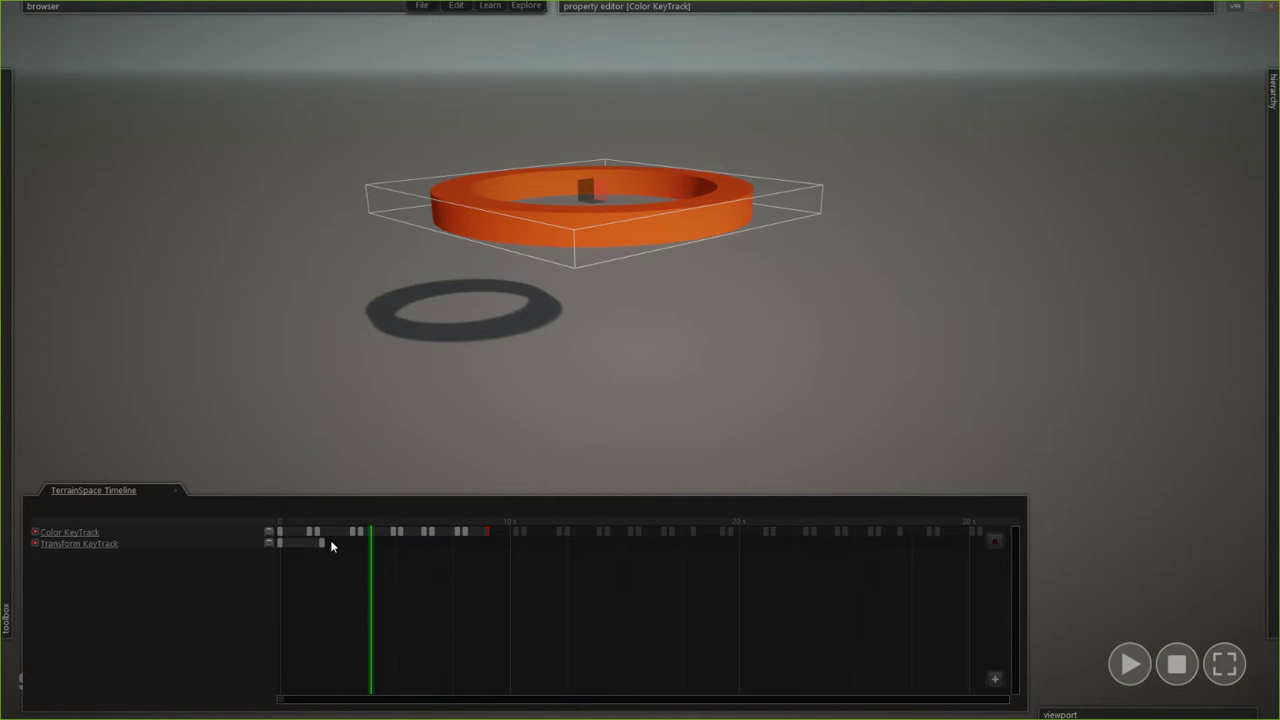
- Compare further easings between the two Transform keys, including Exponential Ease Out, playing the rise from 0 s
{"action": "right_click", "coordinate": [303, 549]}
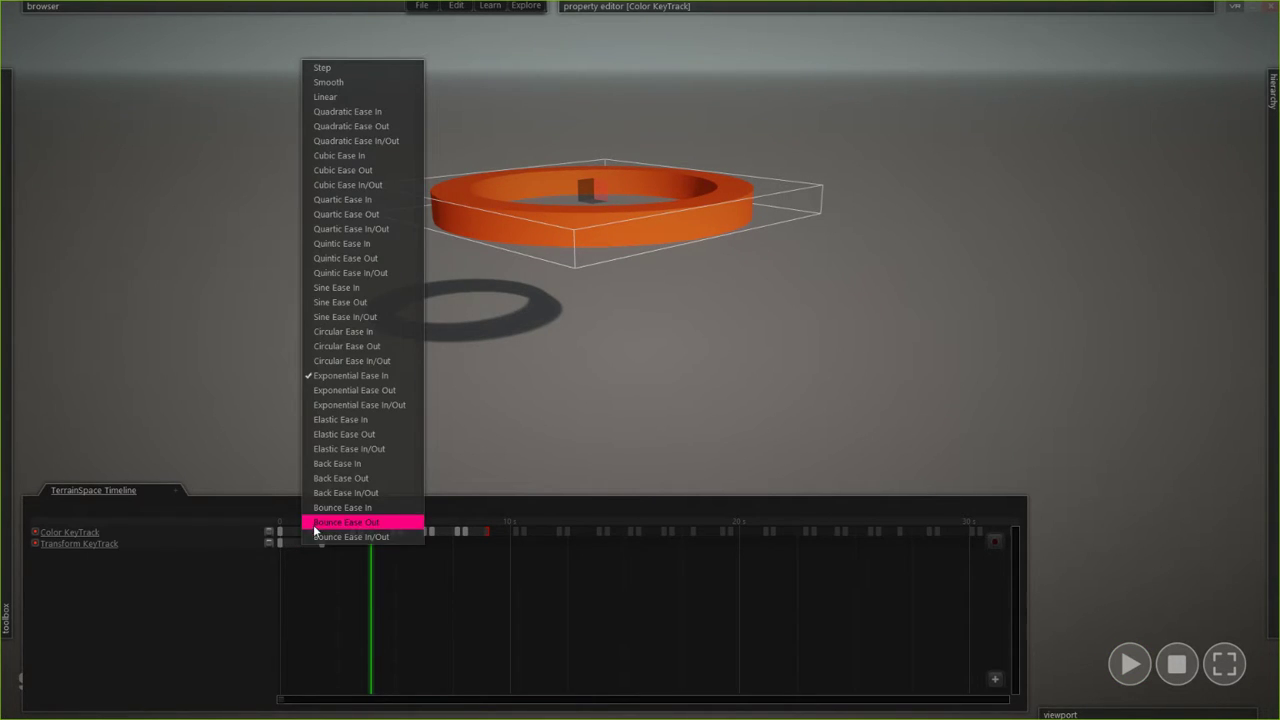
{"action": "left_click", "coordinate": [344, 392]}
{"action": "key", "text": "space"}
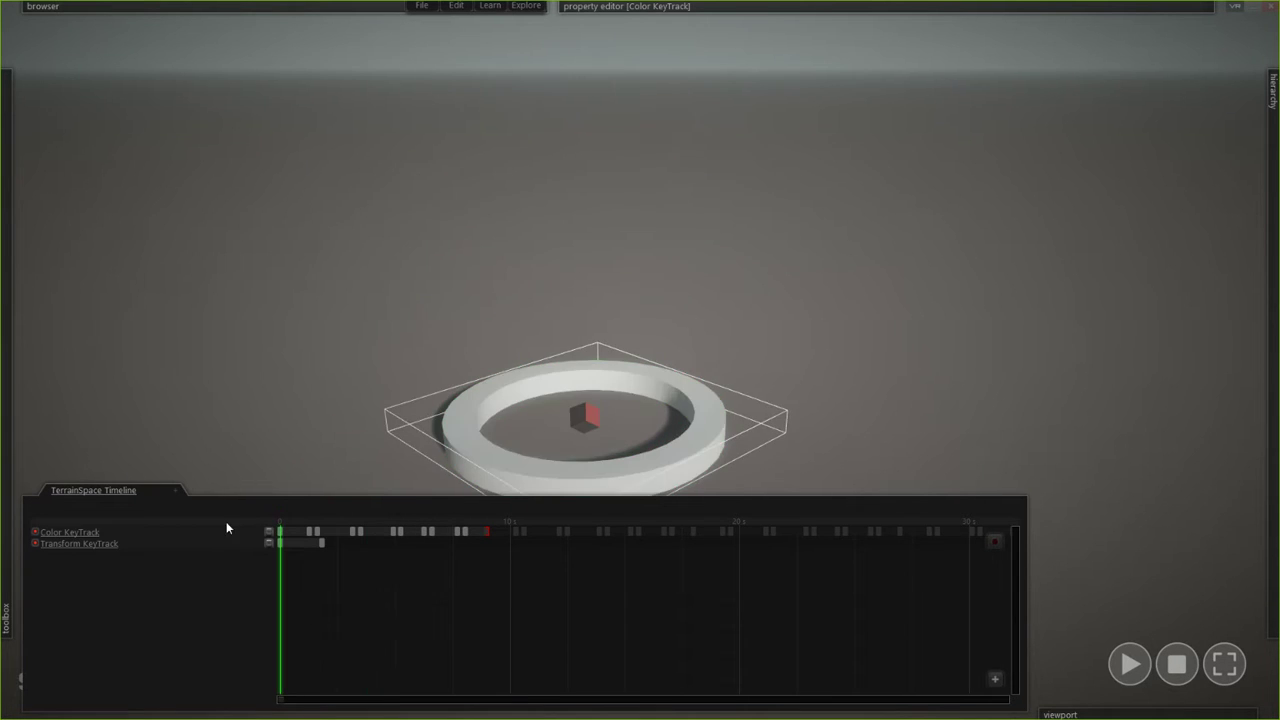
{"action": "left_click", "coordinate": [297, 544]}
{"action": "left_click", "coordinate": [322, 414]}
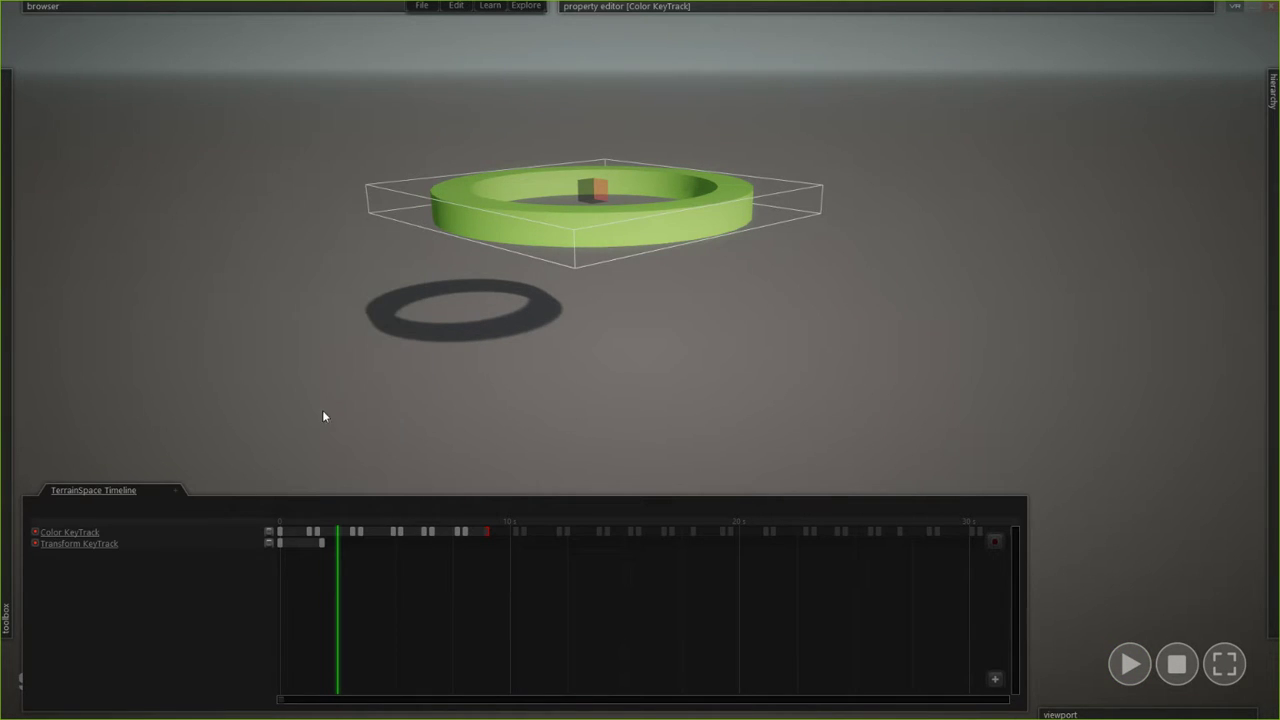
- Play the tube's rise from 0 s past the second Transform key several times and check the interpolation options after that key
{"action": "left_click_drag", "start_coordinate": [289, 523], "coordinate": [163, 527]}
{"action": "key", "text": "space"}
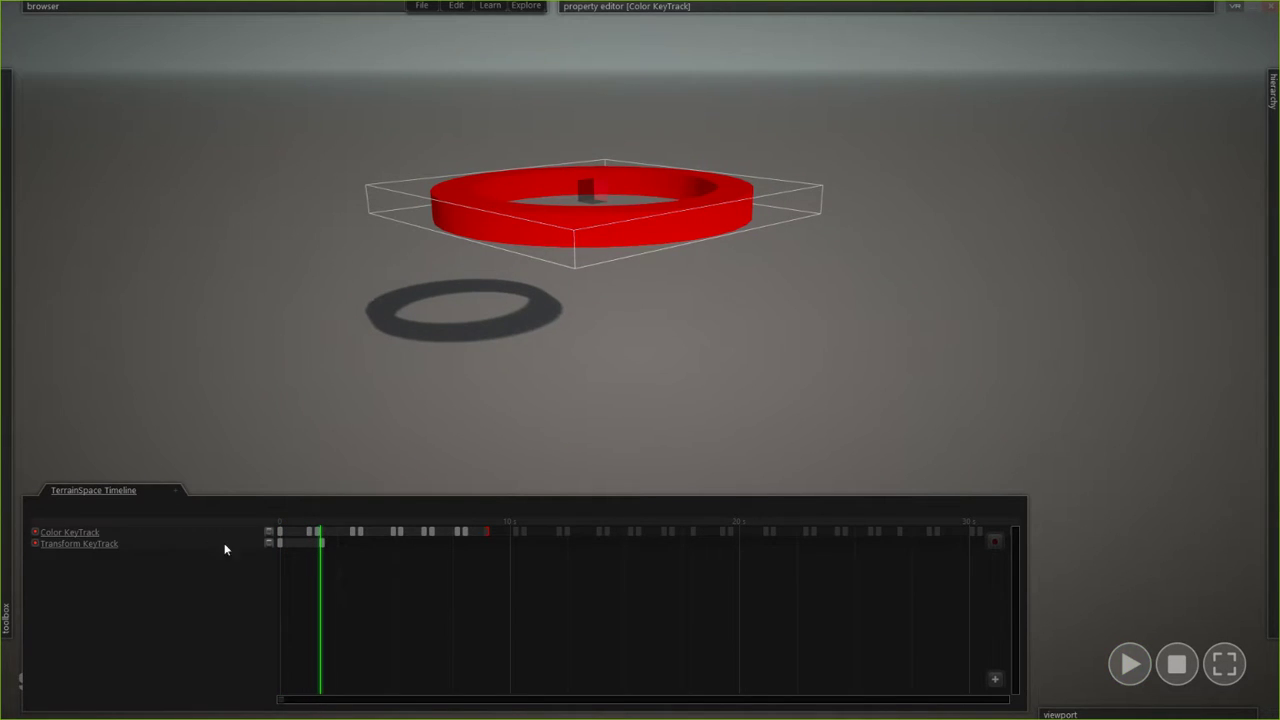
{"action": "key", "text": "space"}
{"action": "left_click", "coordinate": [289, 519]}
{"action": "key", "text": "space"}
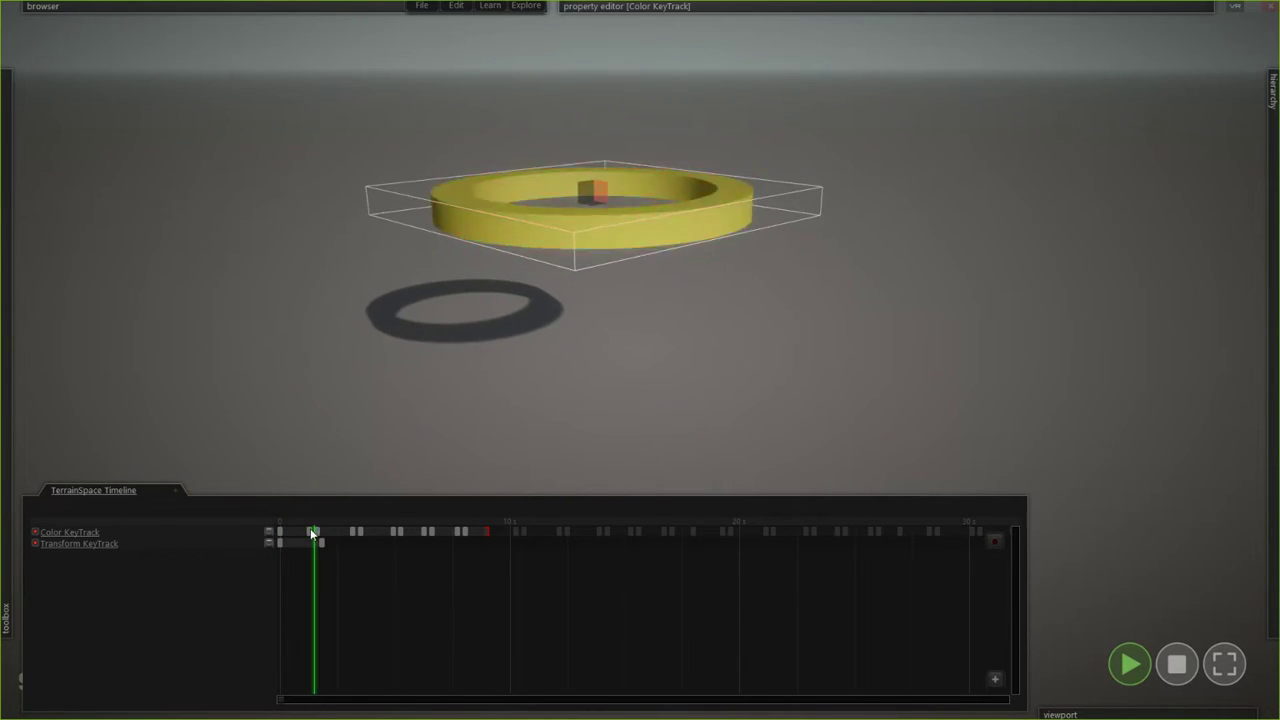
{"action": "key", "text": "space"}
{"action": "key", "text": "space"}
{"action": "key", "text": "space"}
{"action": "right_click", "coordinate": [330, 542]}
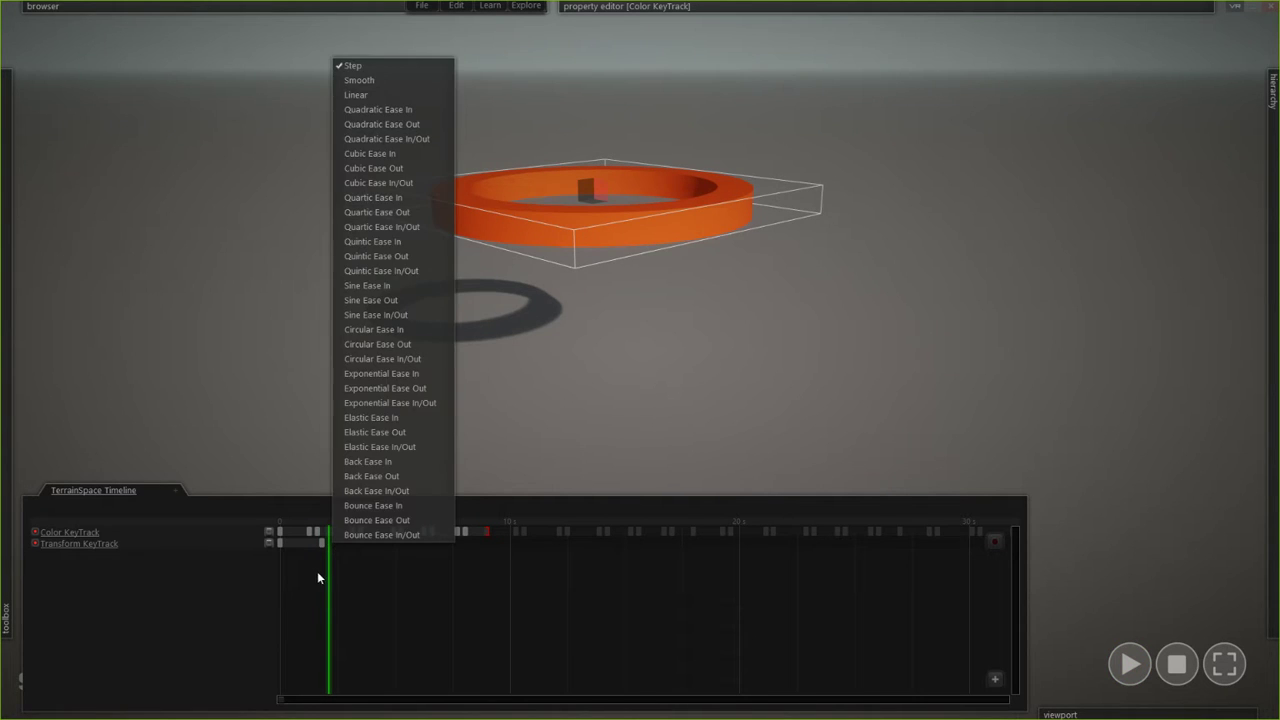
{"action": "left_click", "coordinate": [317, 572]}
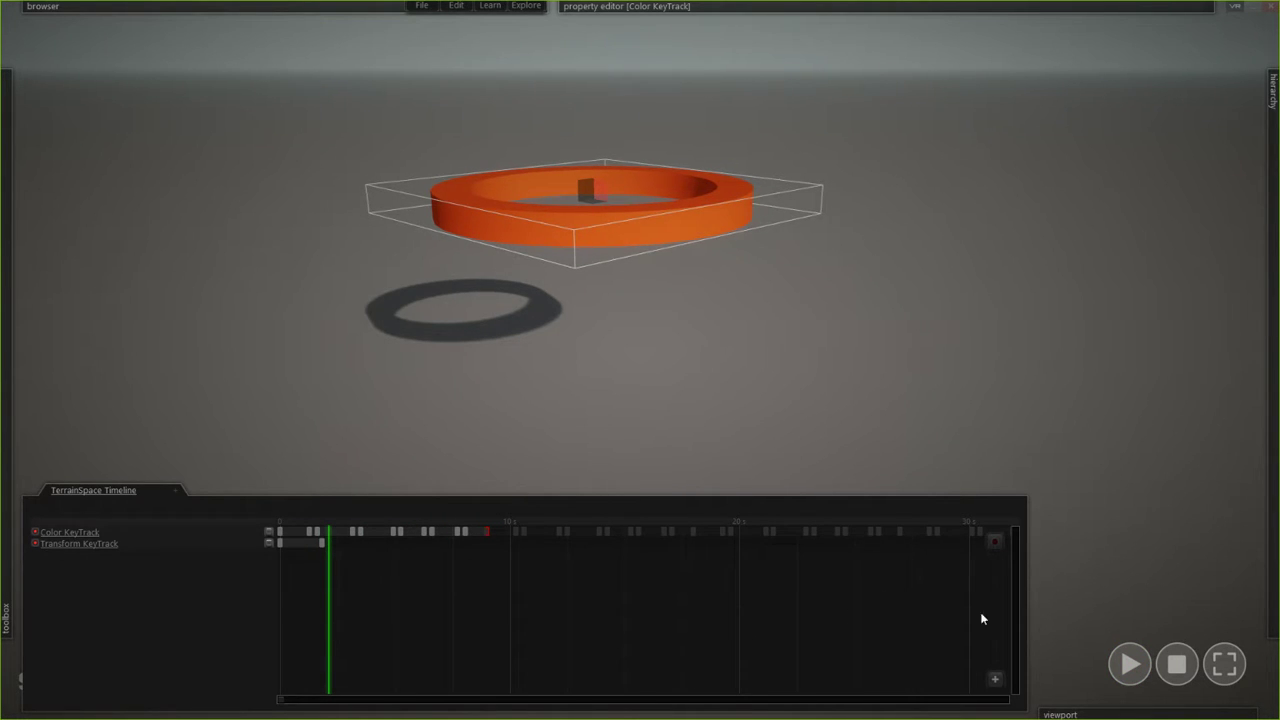
- Add a third Transform key at about 3.6 s by moving the raised tube sideways to about x 3.738, y 2.0219, z 1.2197
{"action": "left_click", "coordinate": [1177, 664]}
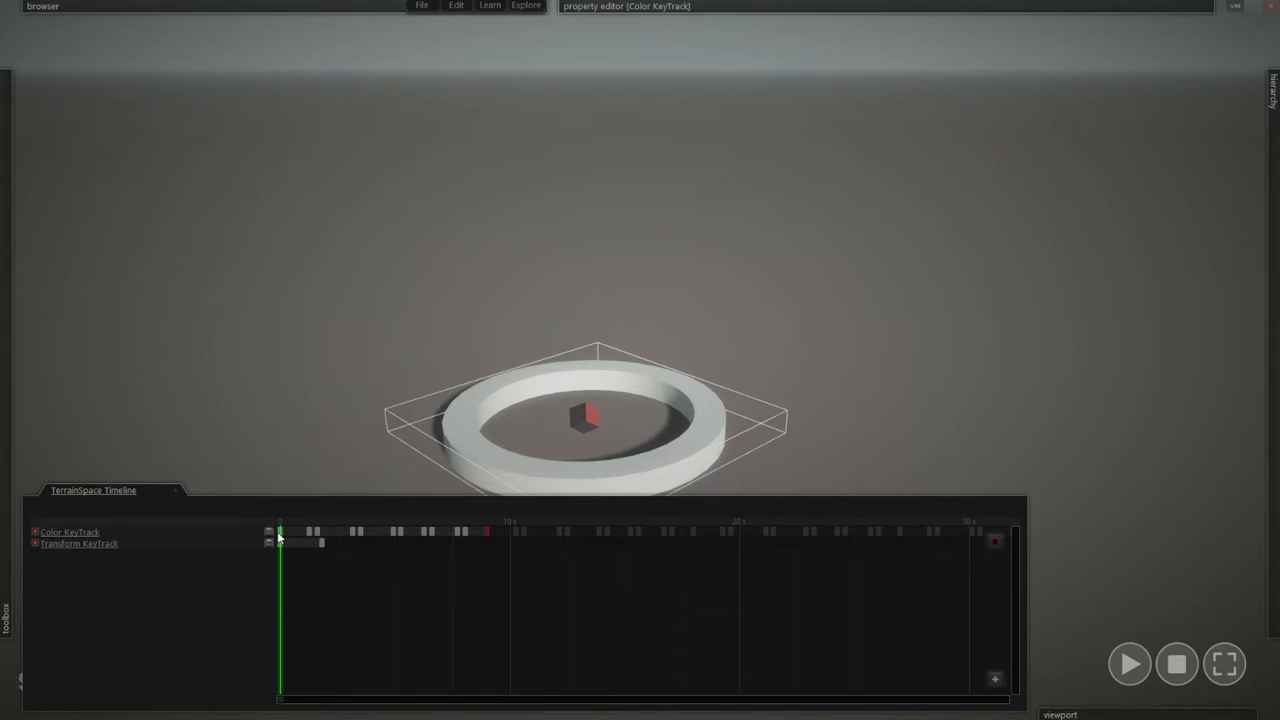
{"action": "key", "text": "space"}
{"action": "left_click", "coordinate": [1180, 675]}
{"action": "left_click_drag", "start_coordinate": [287, 529], "coordinate": [361, 525]}
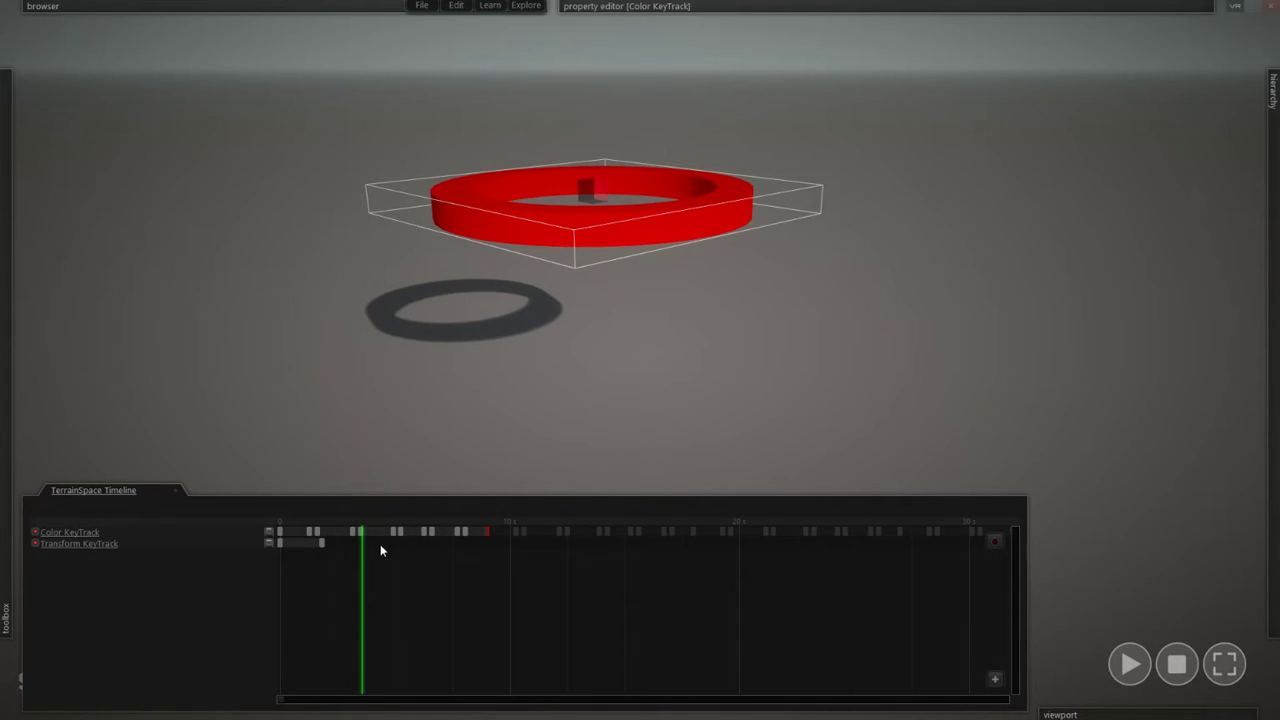
{"action": "left_click_drag", "start_coordinate": [575, 230], "coordinate": [815, 175]}
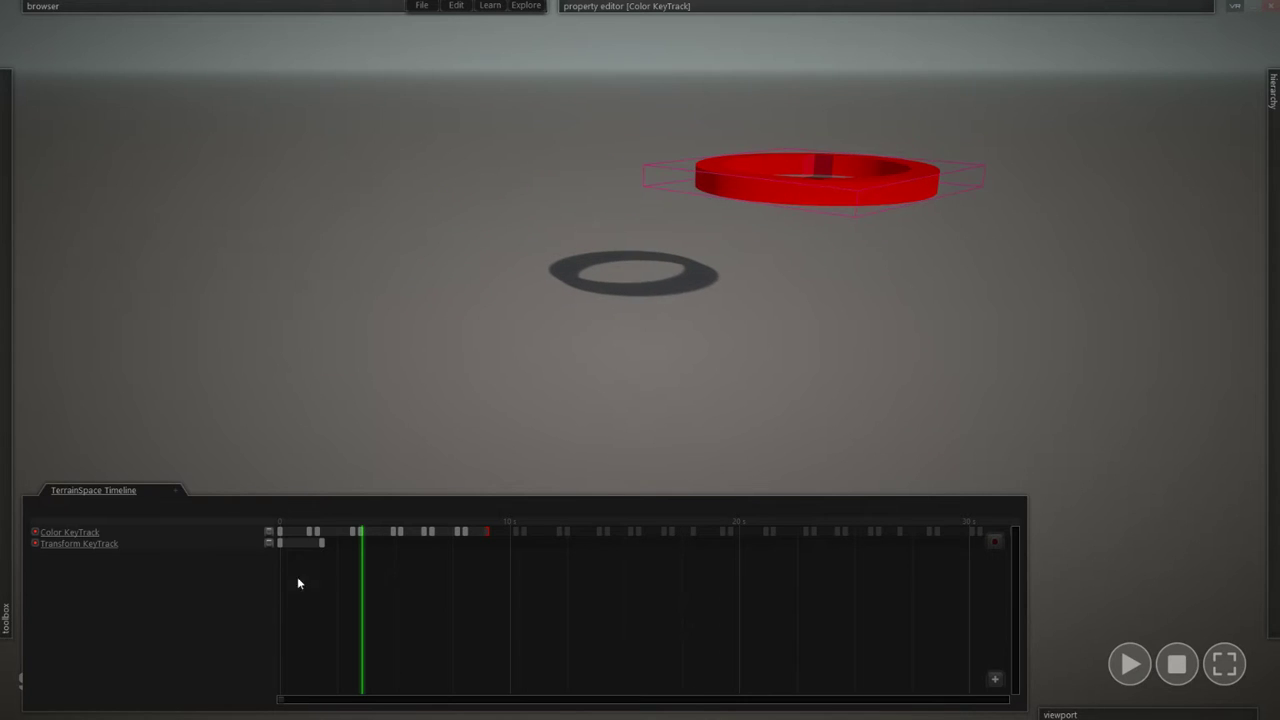
- Set the interpolation between the second and third Transform keys to Elastic Ease In/Out and play the sideways move
{"action": "right_click", "coordinate": [339, 543]}
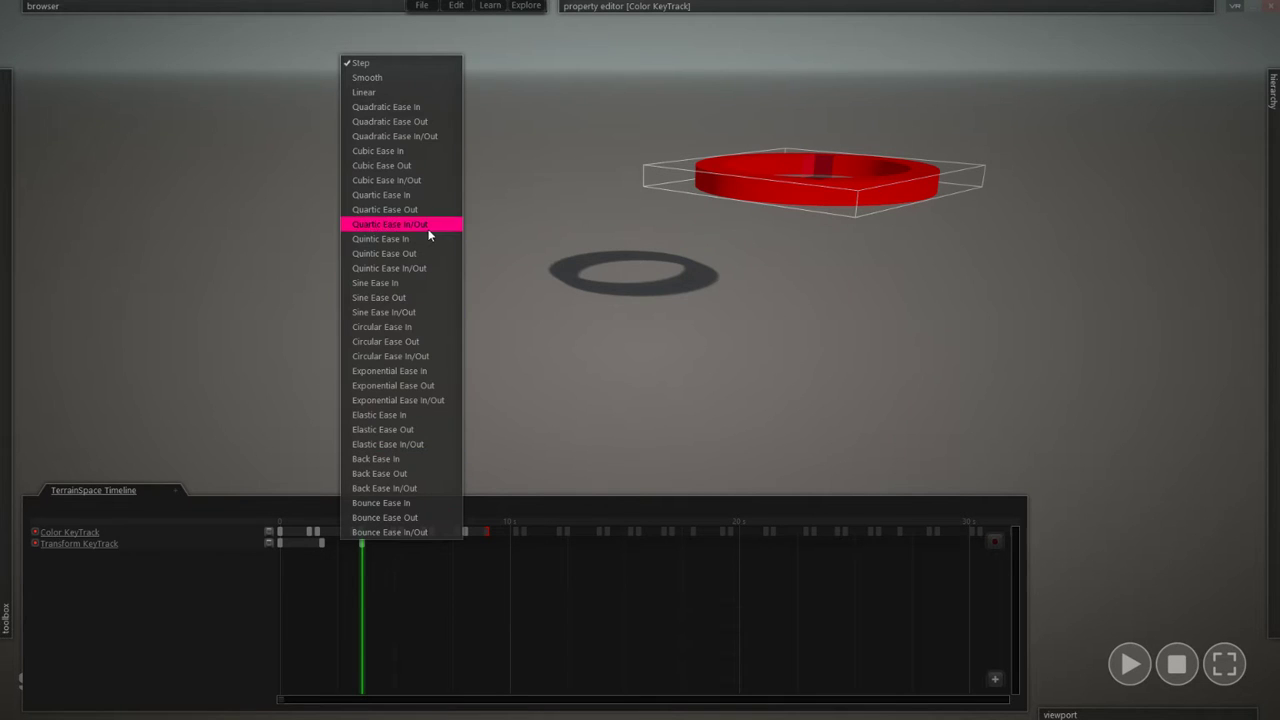
{"action": "left_click", "coordinate": [411, 459]}
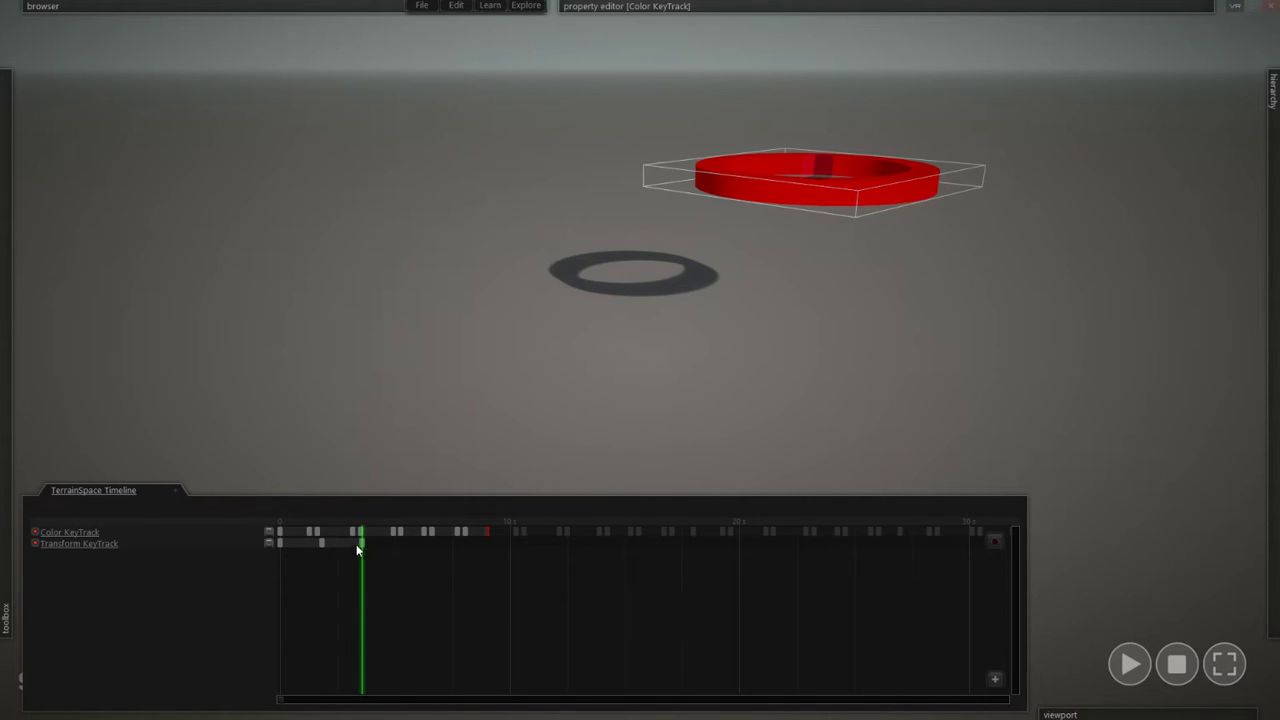
{"action": "key", "text": "space"}
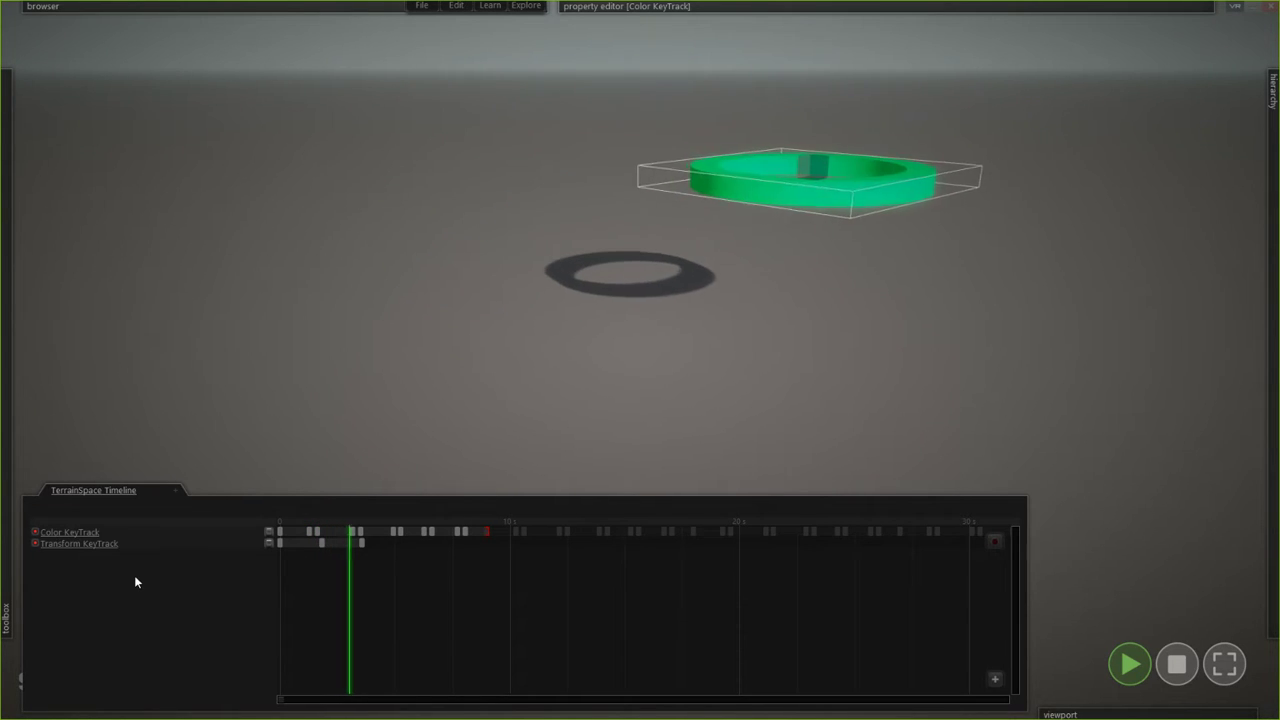
{"action": "key", "text": "space"}
- Check which interpolation is assigned to each of the two segments between the three Transform keys
{"action": "right_click", "coordinate": [331, 544]}
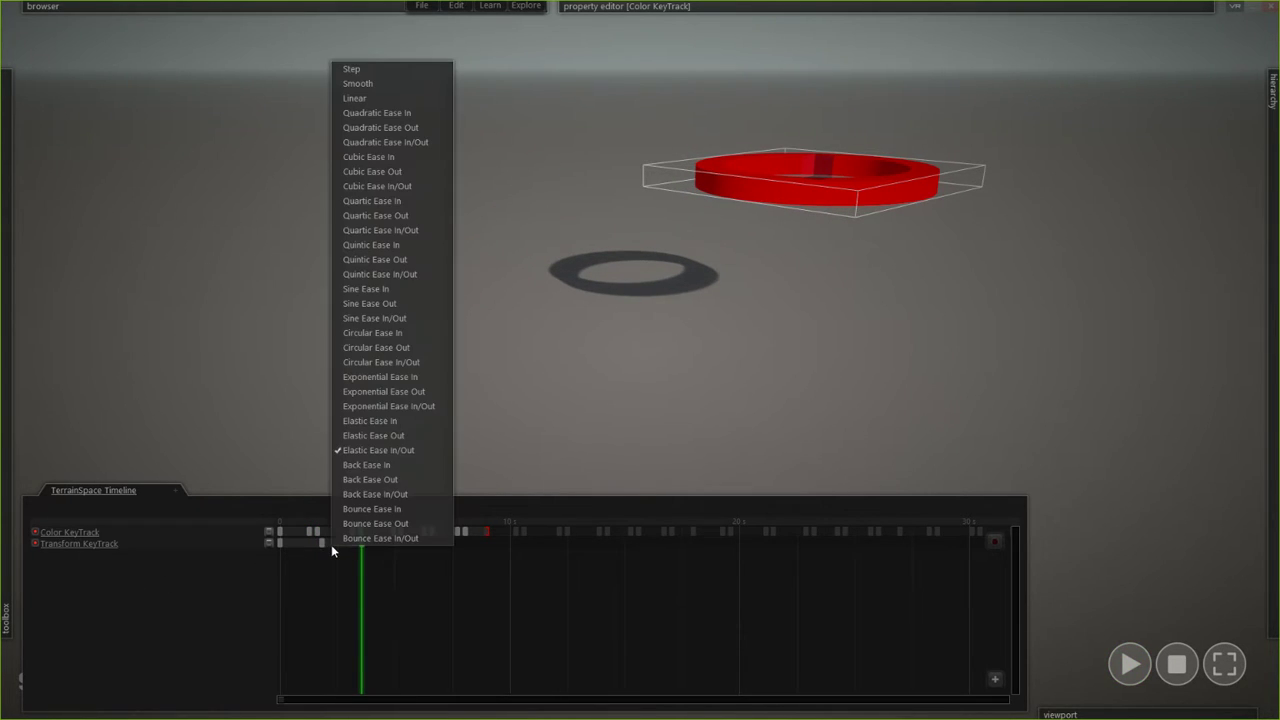
{"action": "left_click_drag", "start_coordinate": [336, 568], "coordinate": [288, 538]}
{"action": "right_click", "coordinate": [288, 538]}
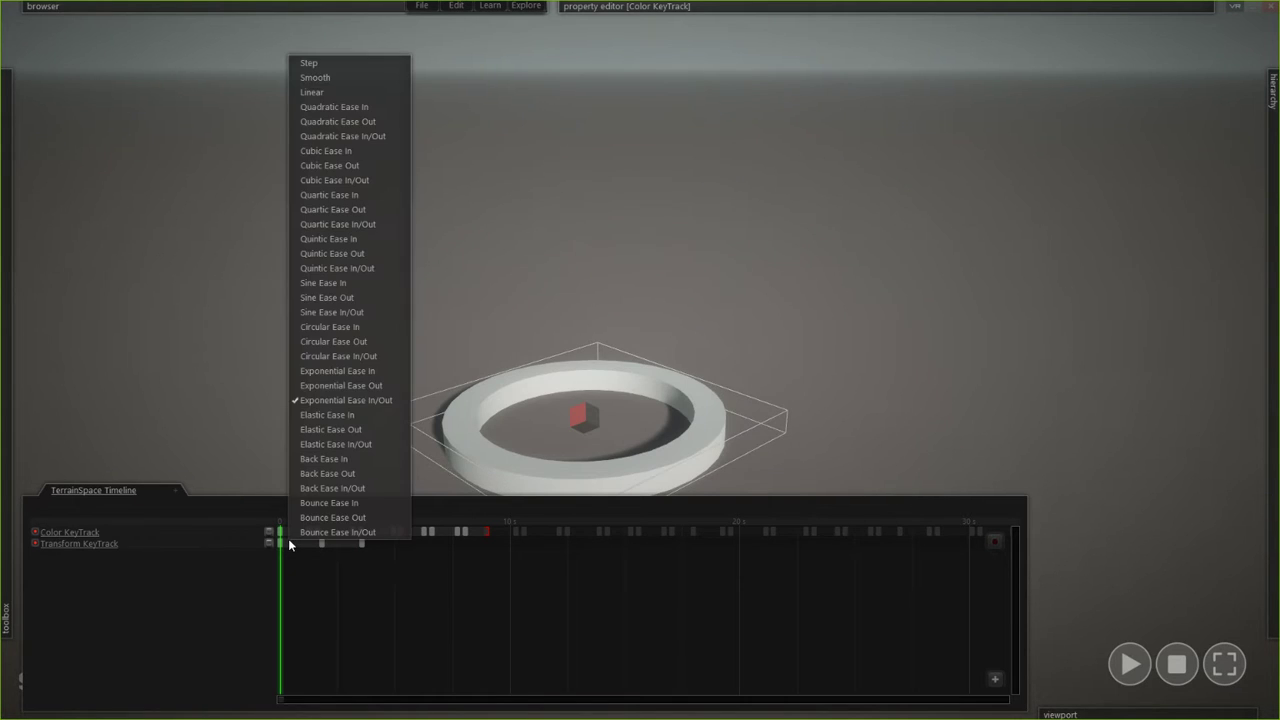
{"action": "left_click", "coordinate": [322, 582]}
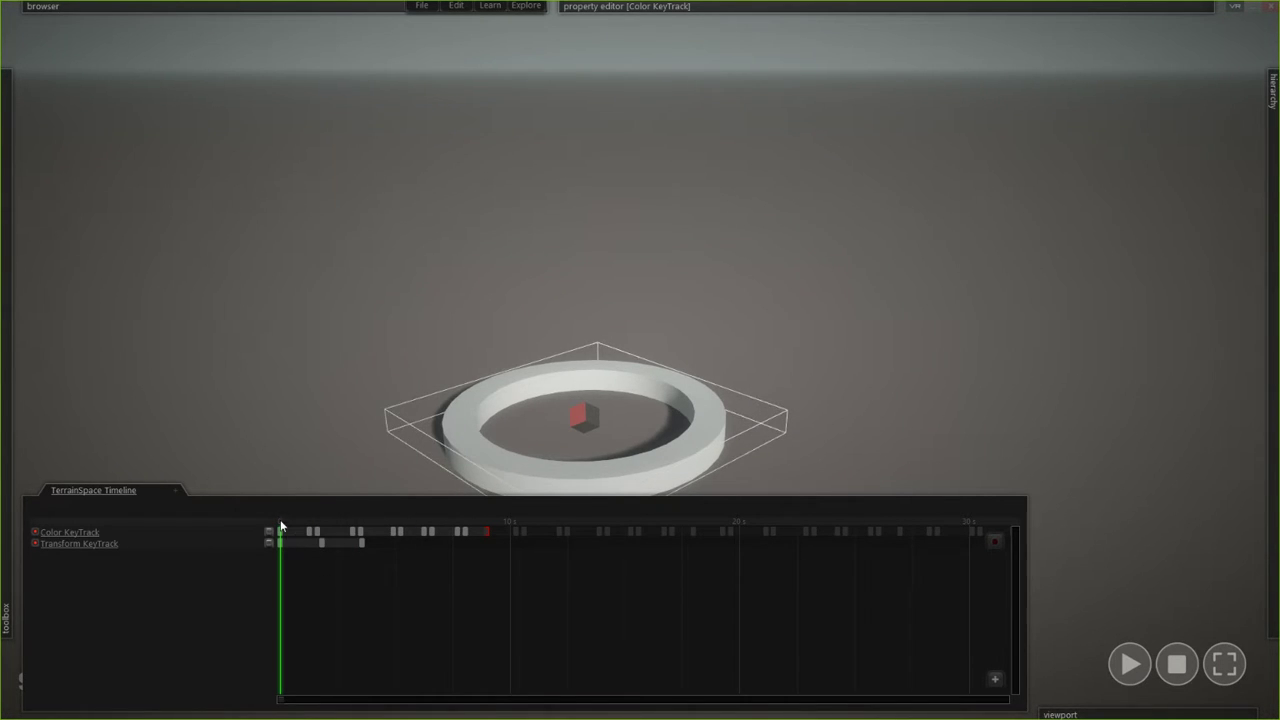
- Play the tube's rise from 0 s and return to the start of the timeline
{"action": "key", "text": "space"}
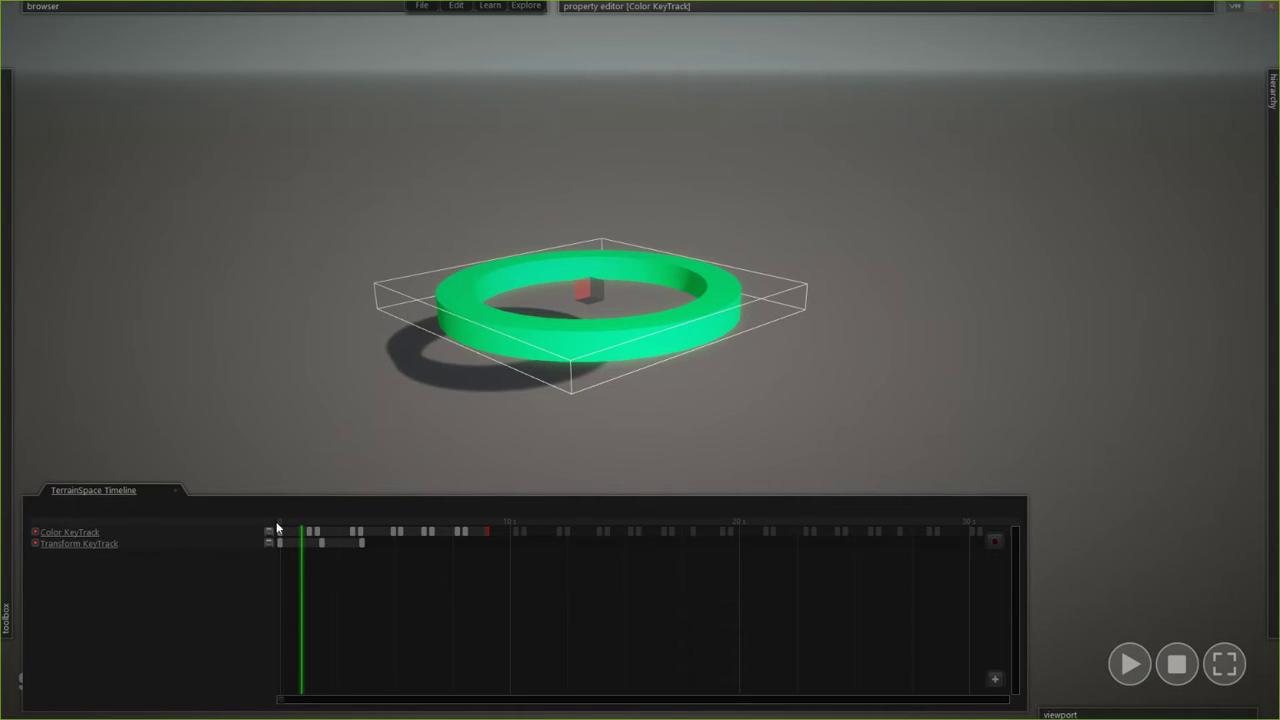
{"action": "left_click", "coordinate": [276, 521]}
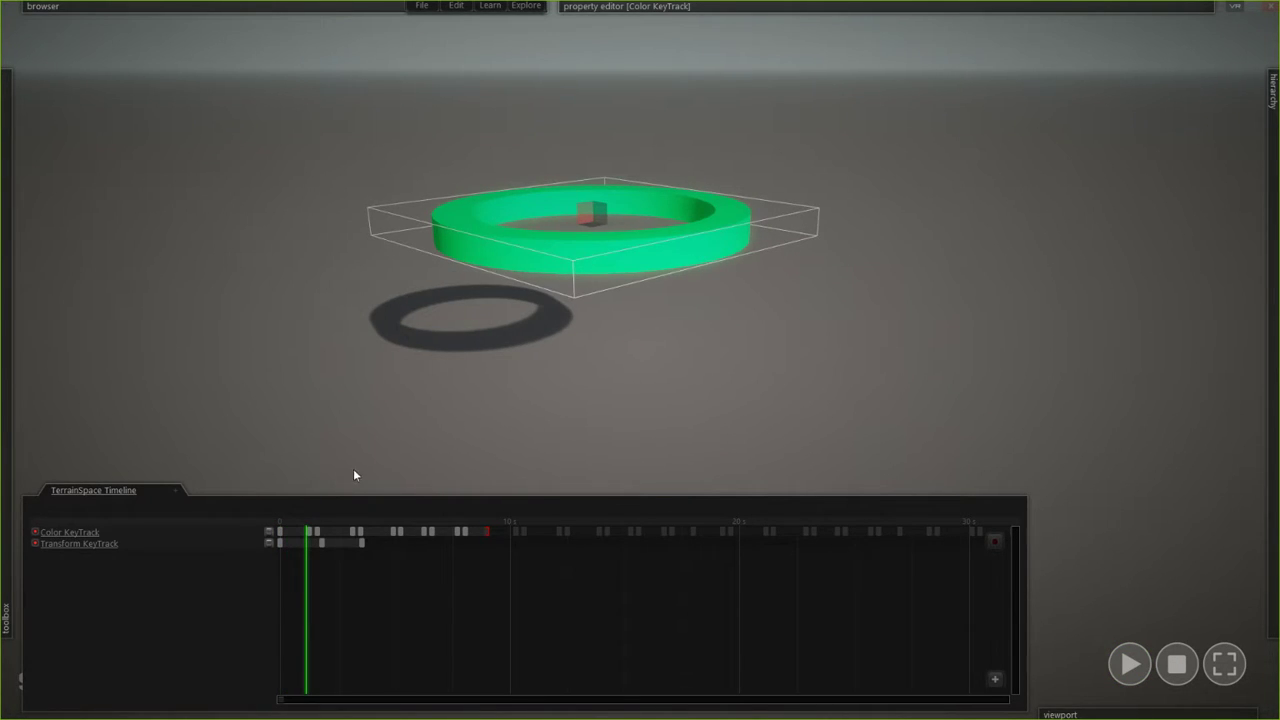
{"action": "left_click", "coordinate": [257, 519]}
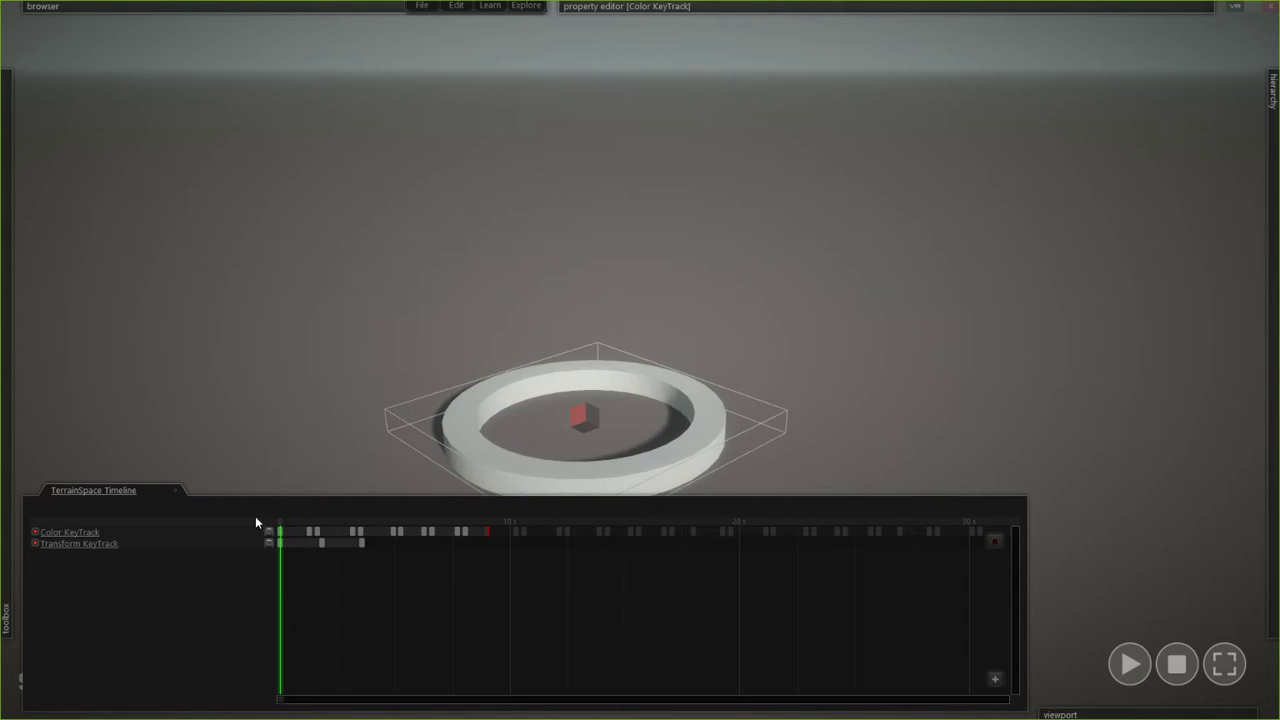
- Play the tube's sideways move between the second and third Transform keys several times
{"action": "left_click", "coordinate": [320, 526]}
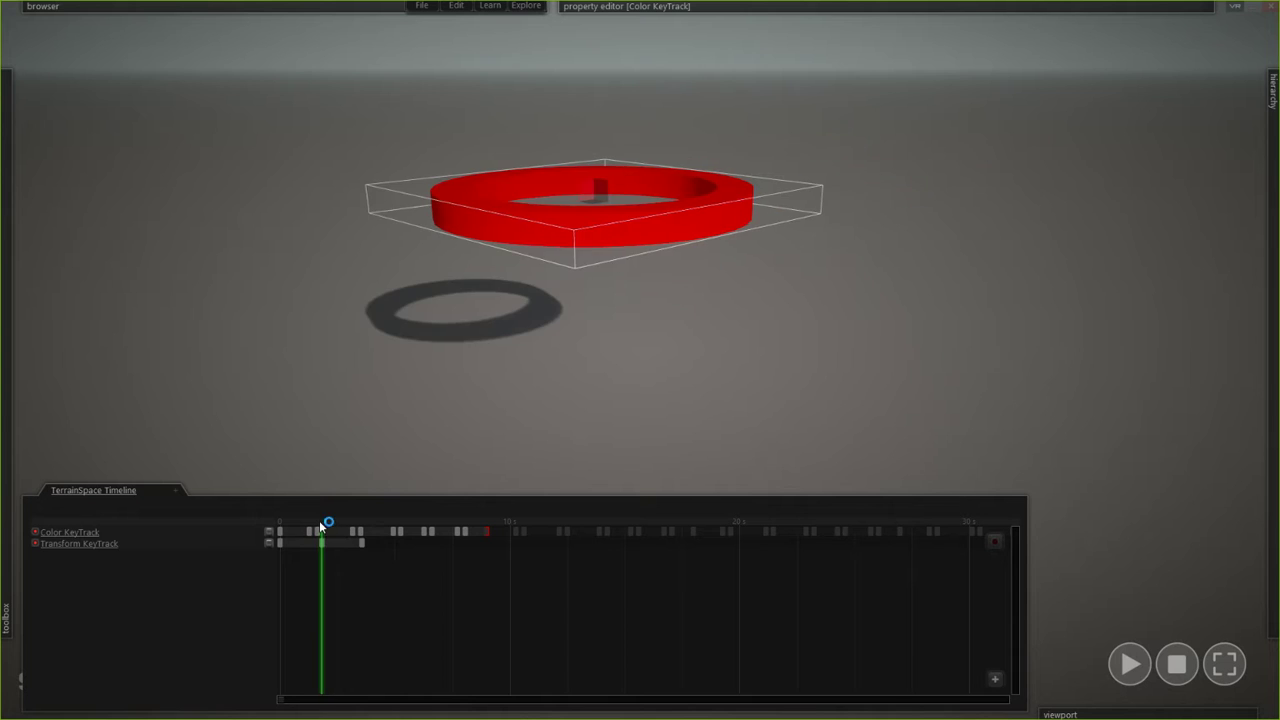
{"action": "key", "text": "space"}
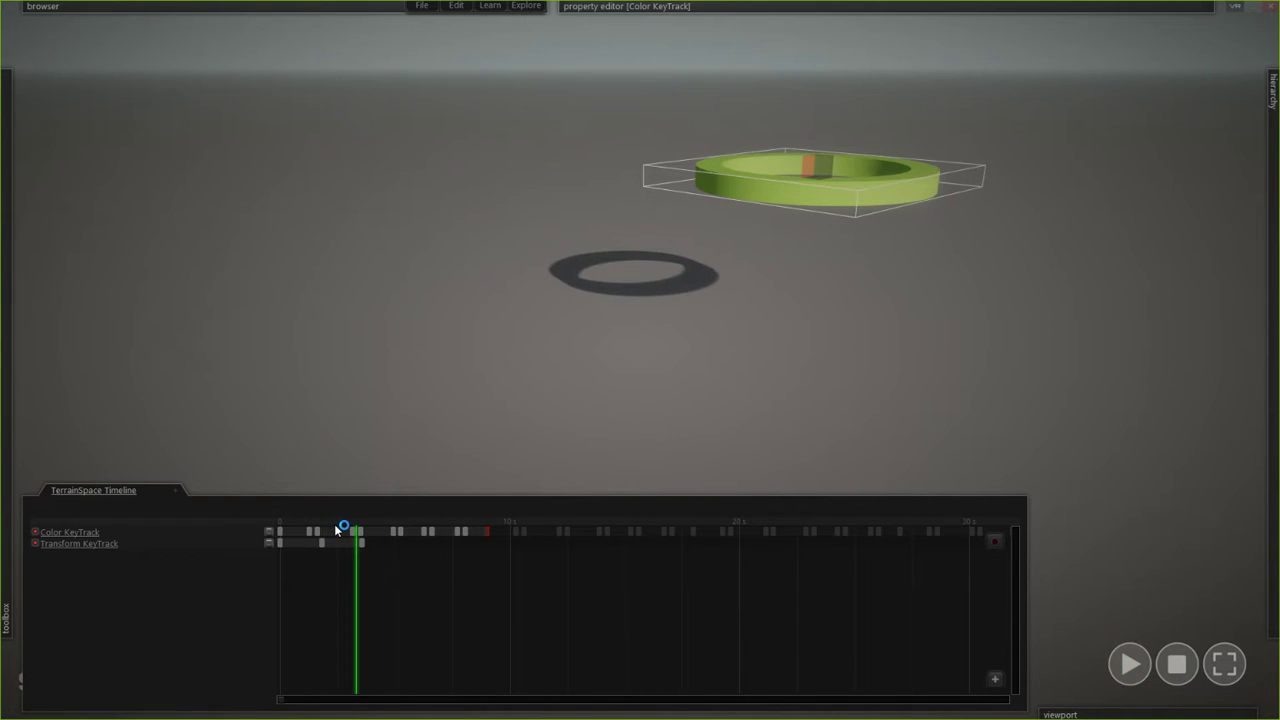
{"action": "left_click", "coordinate": [309, 522]}
{"action": "key", "text": "space"}
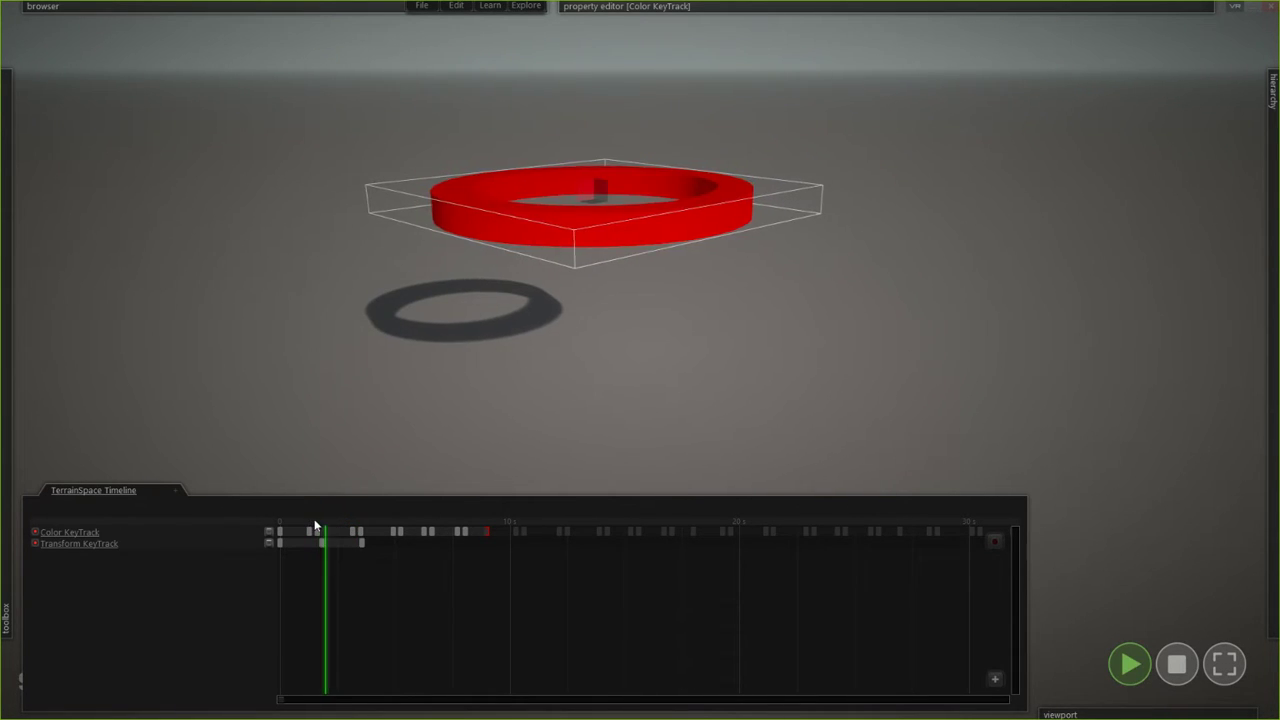
{"action": "key", "text": "space"}
{"action": "key", "text": "space"}
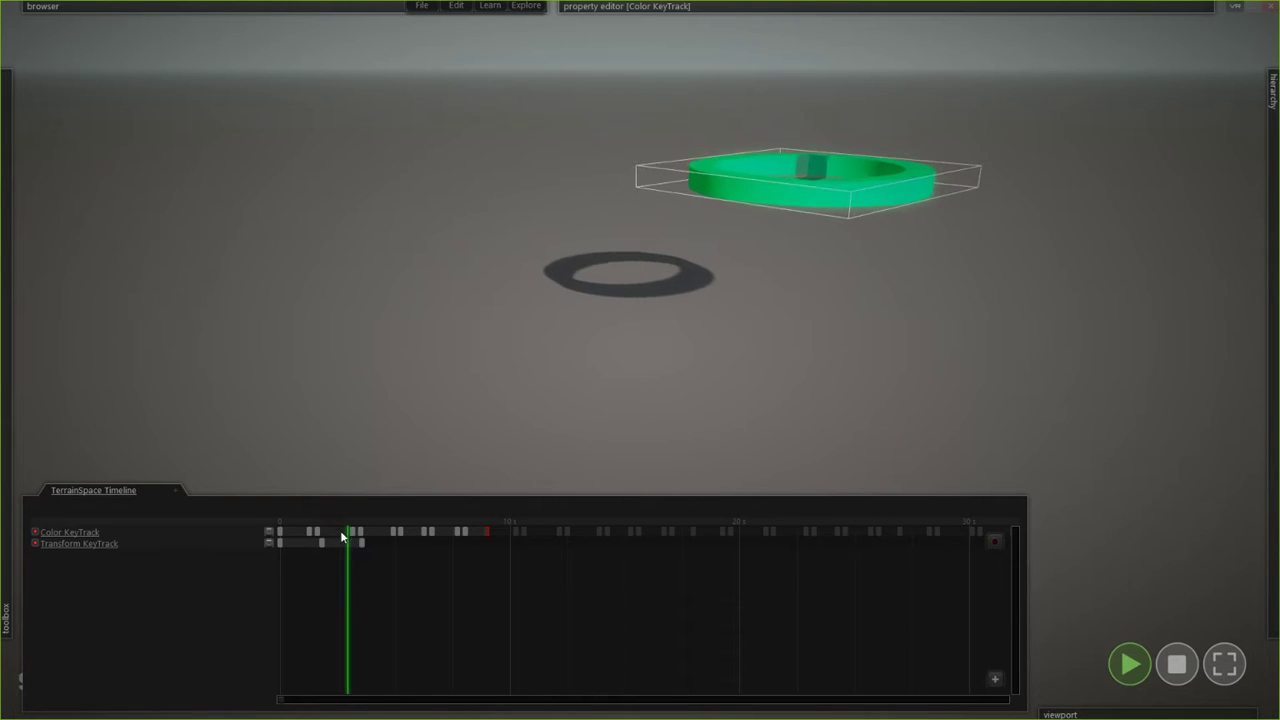
{"action": "key", "text": "space"}
- Play the complete tube movement from 0 s up to the third Transform key
{"action": "left_click_drag", "start_coordinate": [331, 519], "coordinate": [247, 519]}
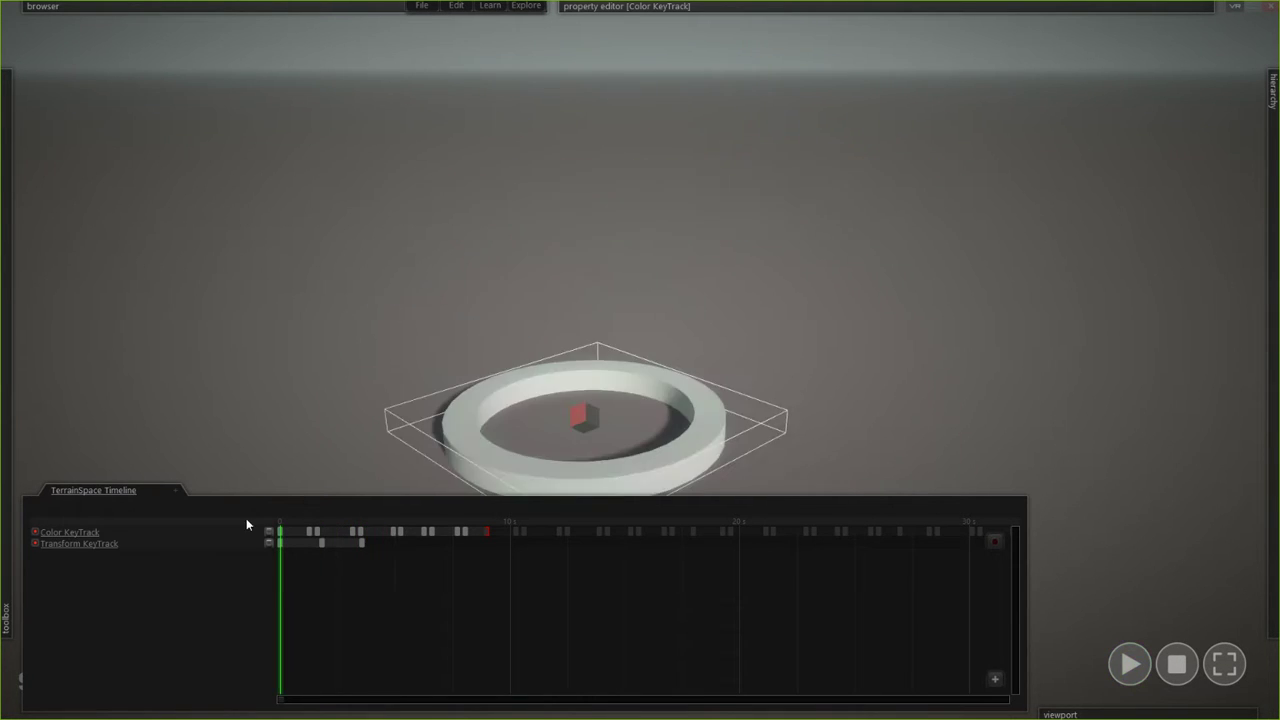
{"action": "key", "text": "space"}
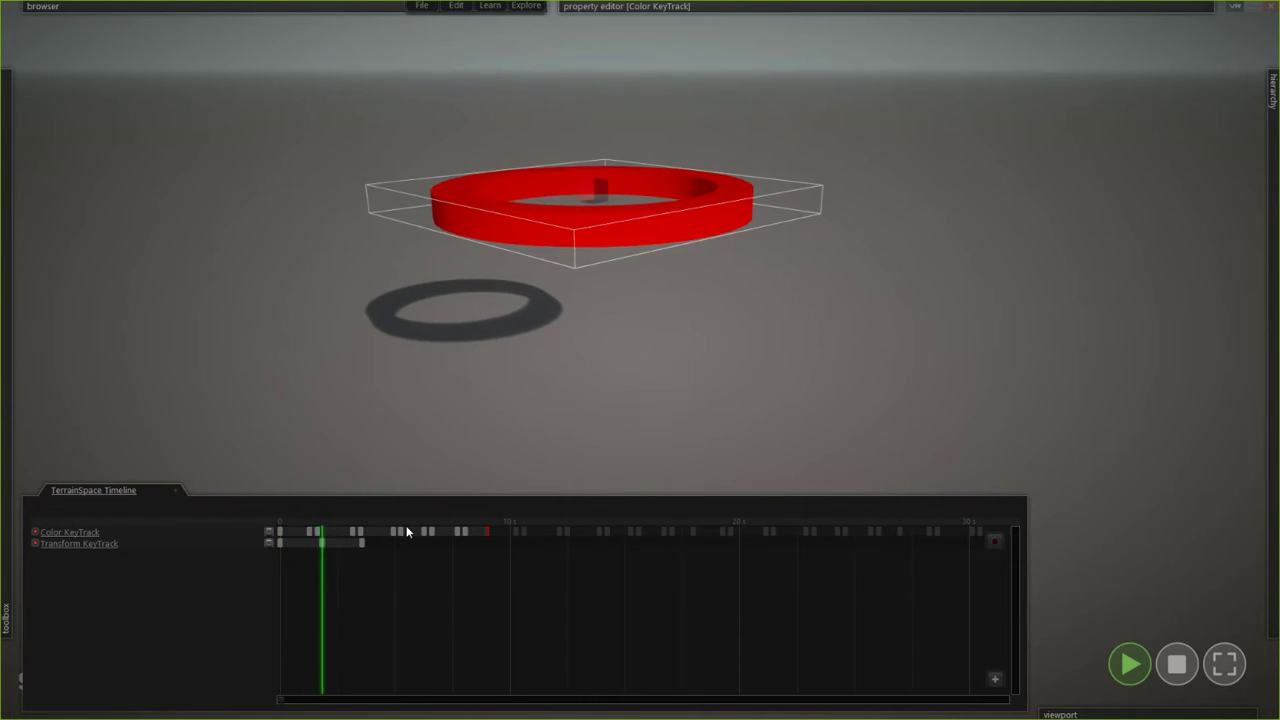
{"action": "key", "text": "space"}
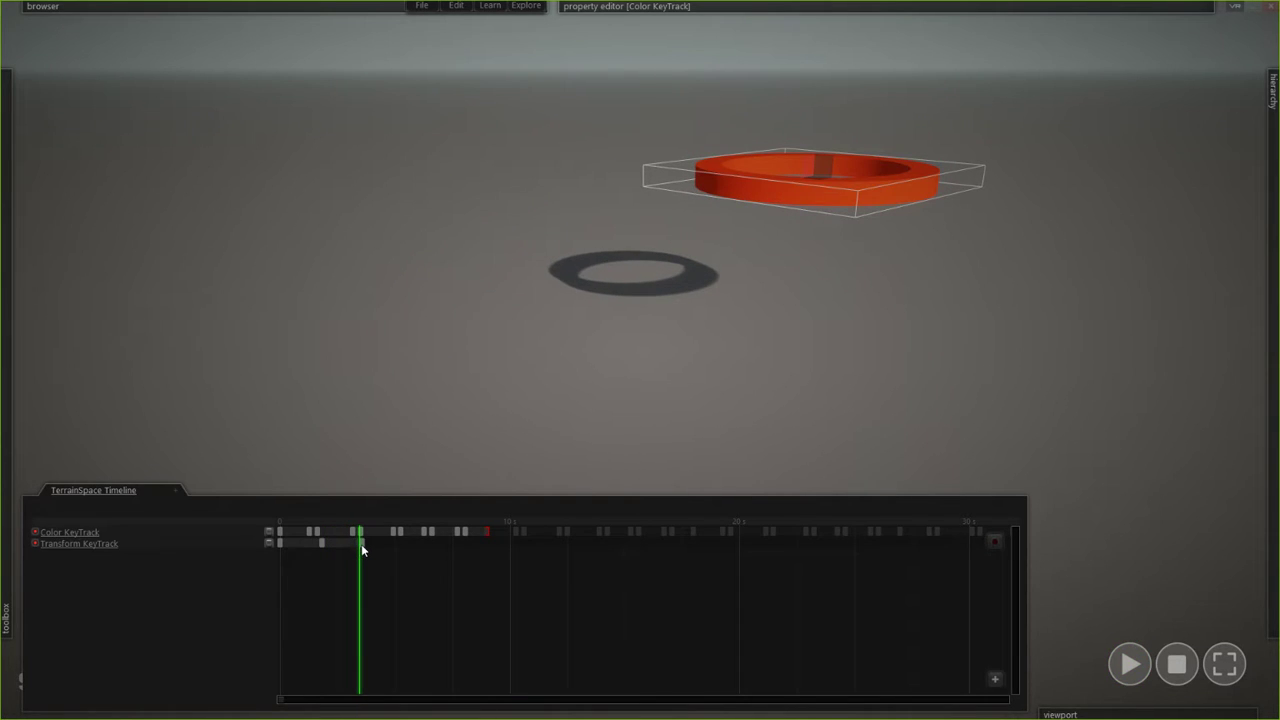
- Set the third Transform key's X rotation to about 71.62
{"action": "double_click", "coordinate": [362, 543]}
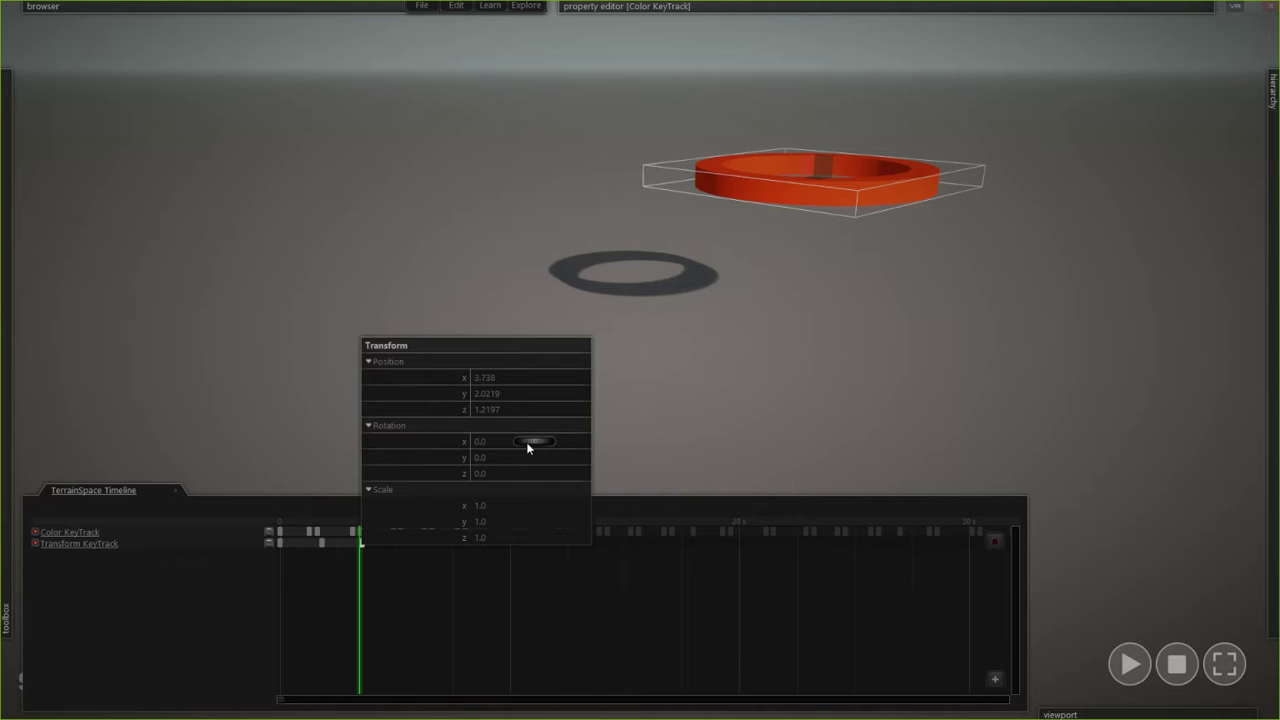
{"action": "left_click_drag", "start_coordinate": [526, 441], "coordinate": [577, 443]}
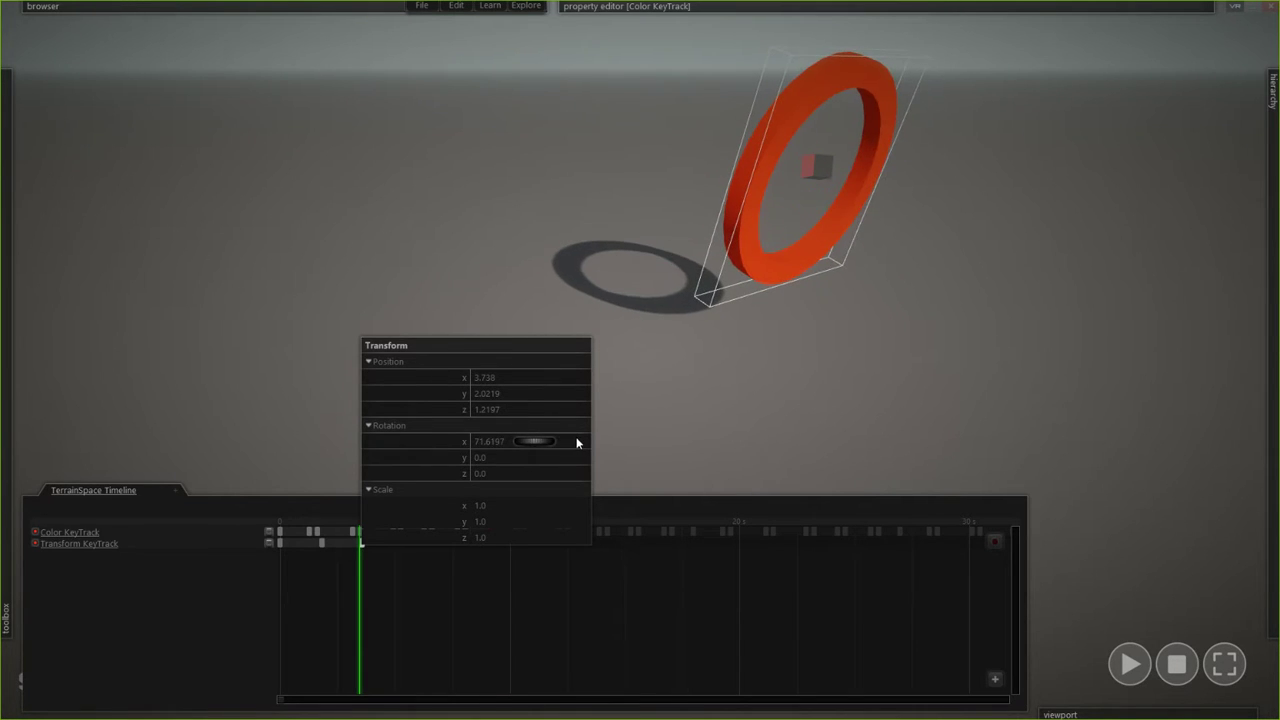
{"action": "left_click", "coordinate": [429, 564]}
- Play the tube's rise, sideways move and tilt from 0 s past the third Transform key
{"action": "left_click_drag", "start_coordinate": [326, 523], "coordinate": [198, 524]}
{"action": "key", "text": "space"}
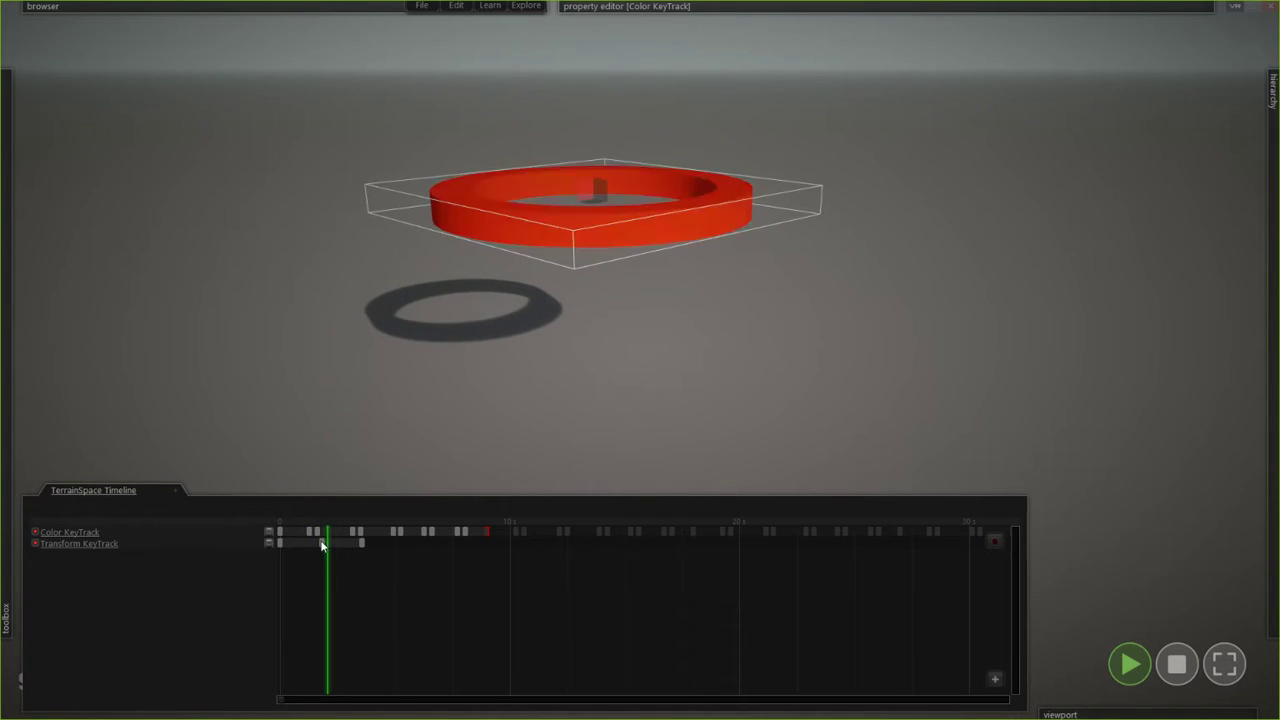
{"action": "key", "text": "space"}
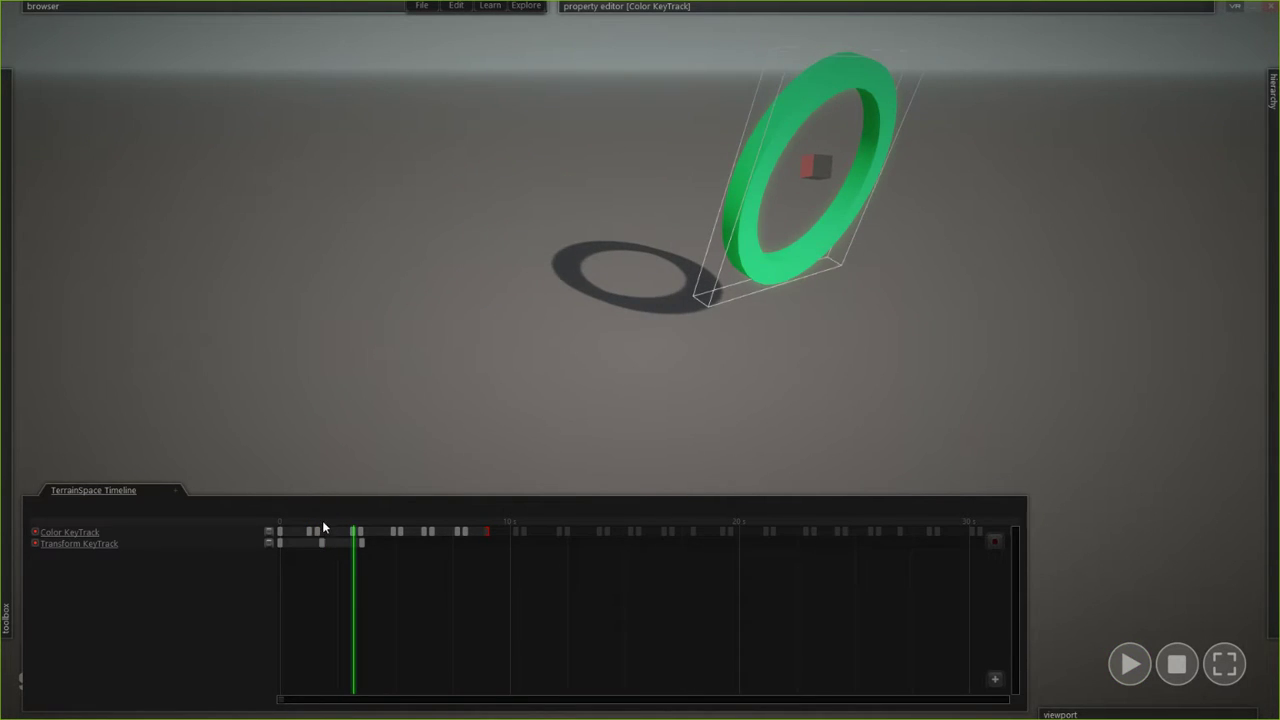
{"action": "left_click_drag", "start_coordinate": [323, 521], "coordinate": [278, 522]}
{"action": "key", "text": "space"}
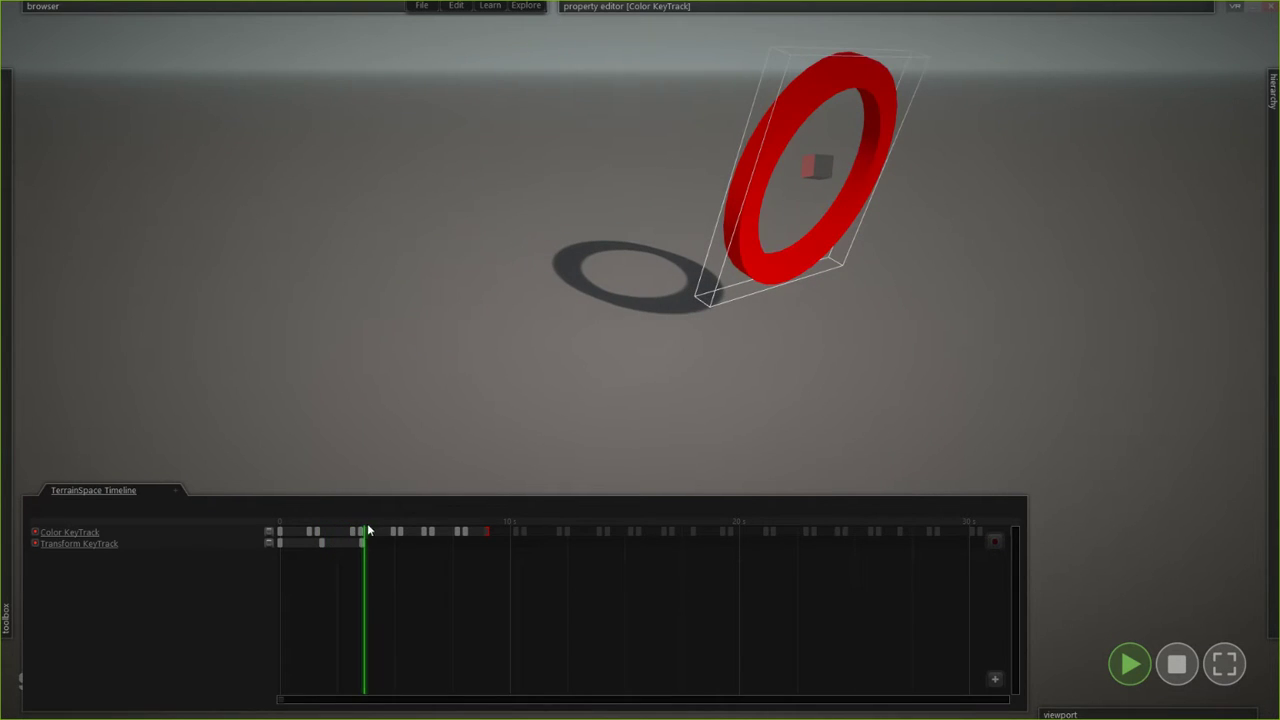
{"action": "key", "text": "space"}
- Show a longer time span on the timeline and replay the tube's animation from 0 s to about 5.4 s
{"action": "scroll", "coordinate": [401, 587], "scroll_direction": "down", "scroll_amount": 3}
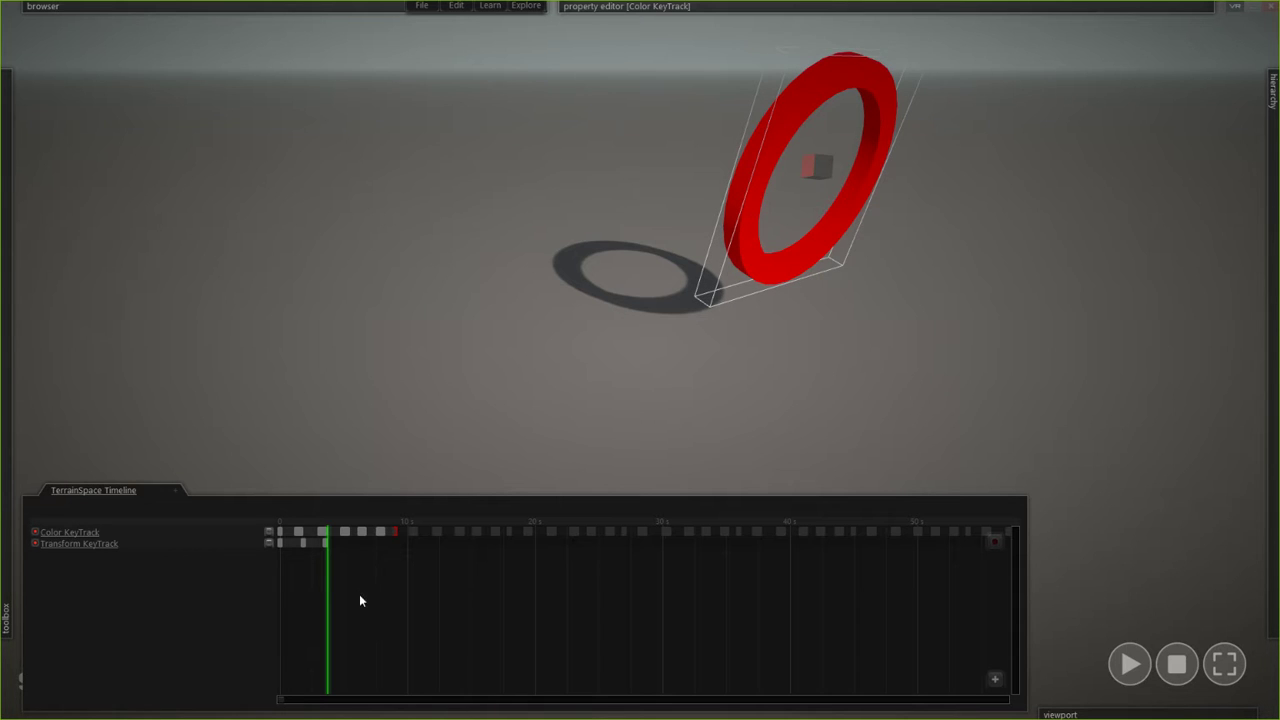
{"action": "scroll", "coordinate": [343, 576], "scroll_direction": "down", "scroll_amount": 2}
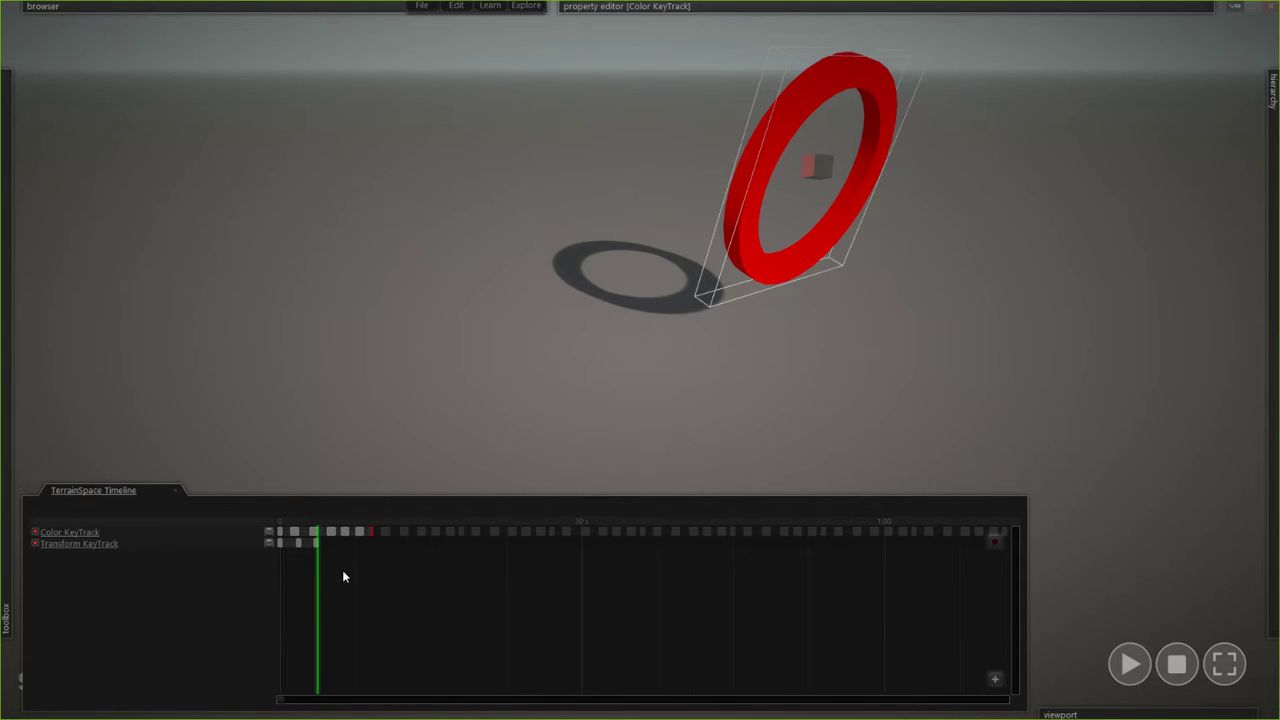
{"action": "scroll", "coordinate": [343, 576], "scroll_direction": "up", "scroll_amount": 3}
{"action": "middle_click_drag", "start_coordinate": [343, 571], "coordinate": [581, 574]}
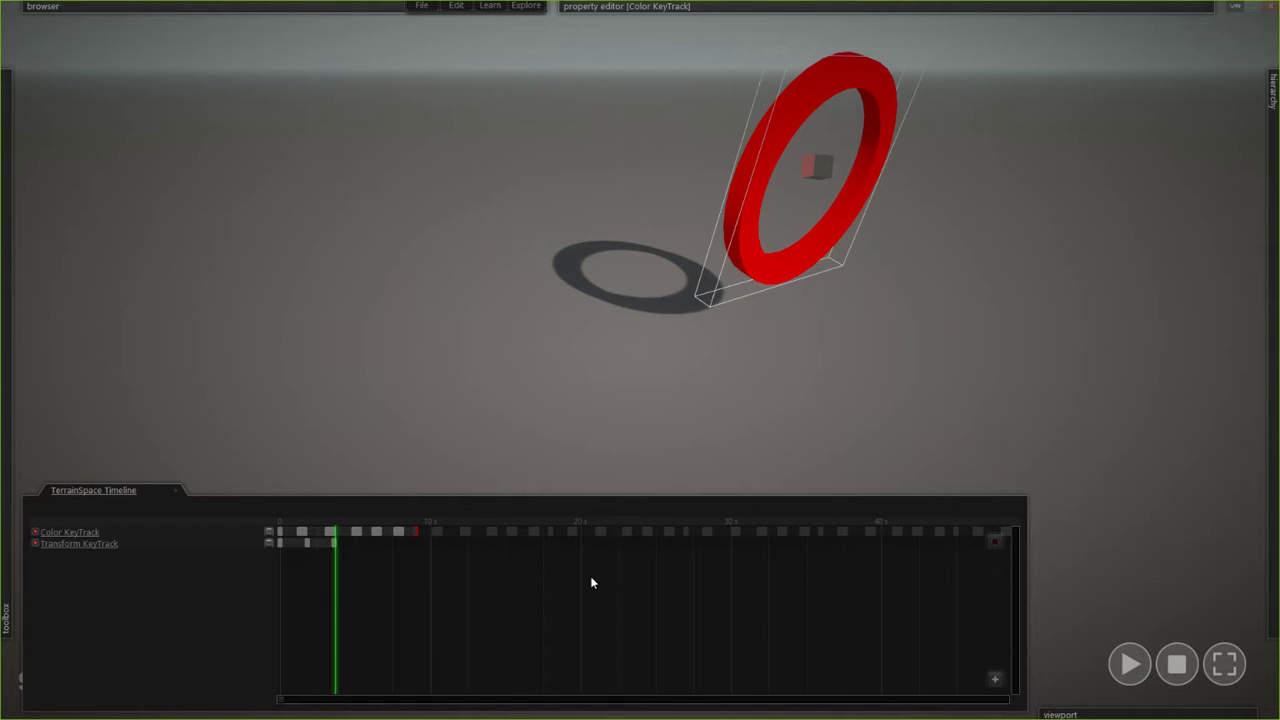
{"action": "left_click_drag", "start_coordinate": [339, 521], "coordinate": [238, 523]}
{"action": "key", "text": "space"}
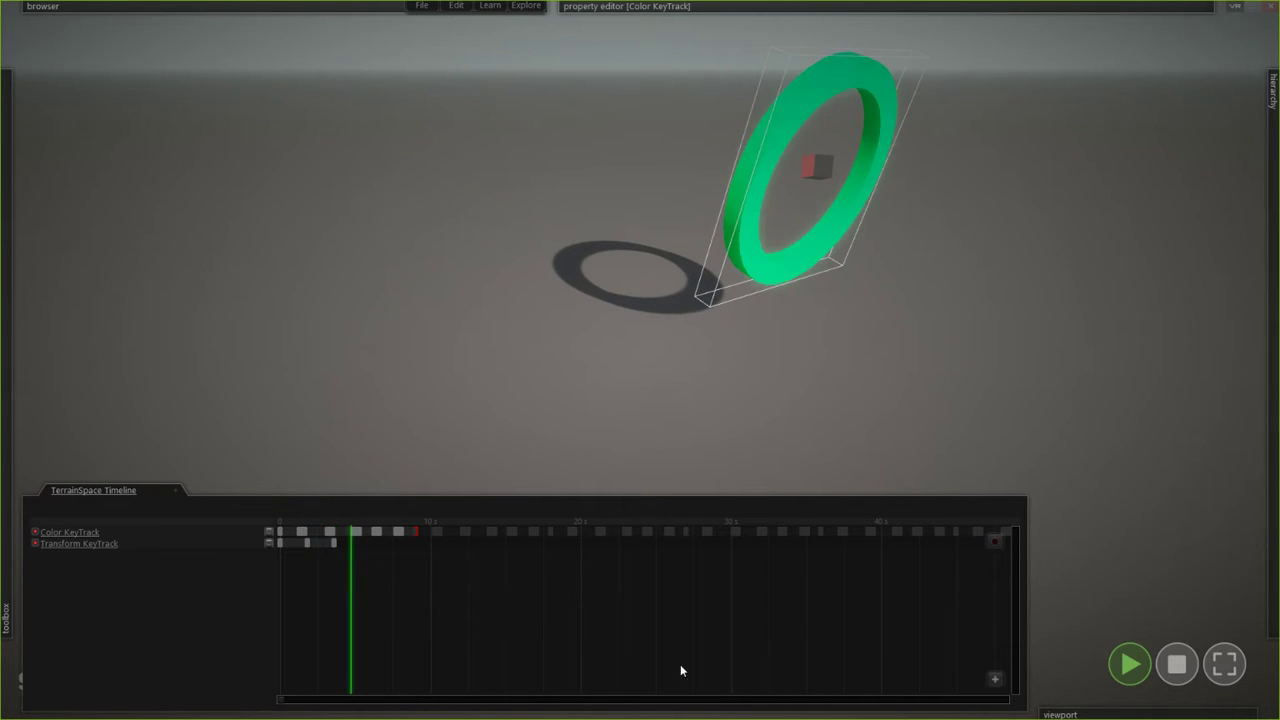
{"action": "key", "text": "space"}
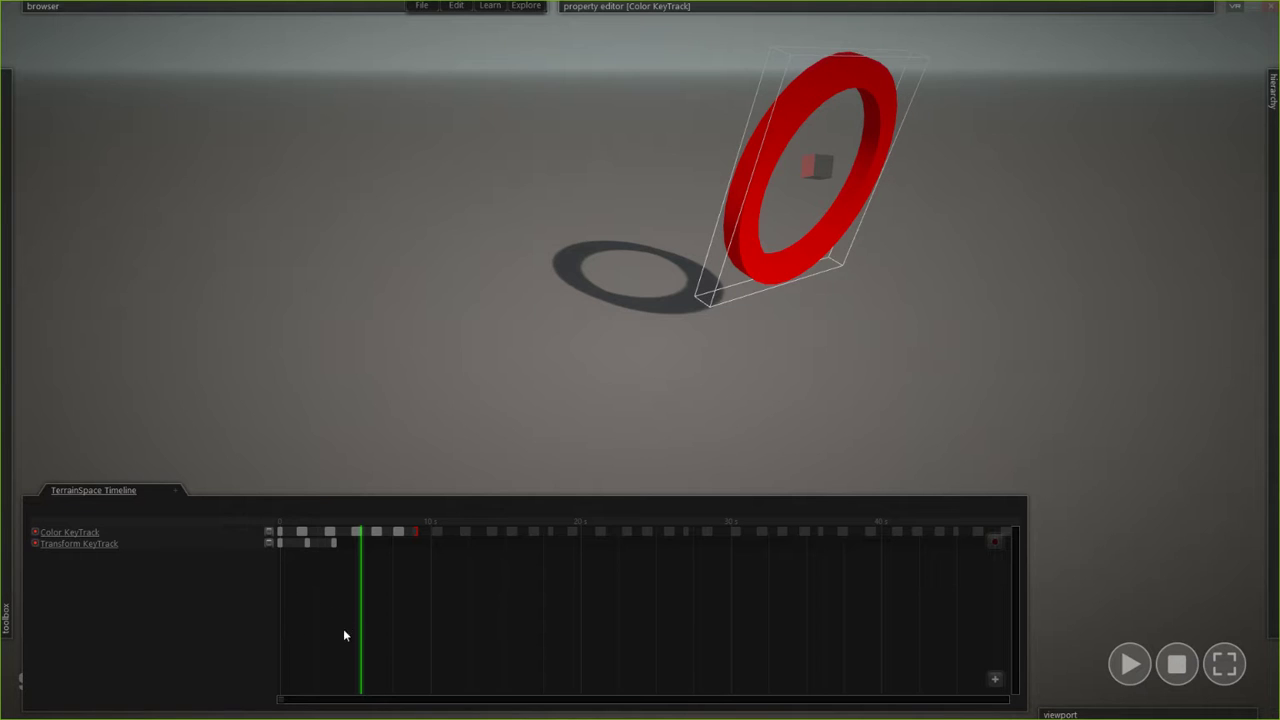
- Look at the kinds of timelines and tracks that can be added to the TerrainSpace timeline
{"action": "left_click", "coordinate": [995, 680]}
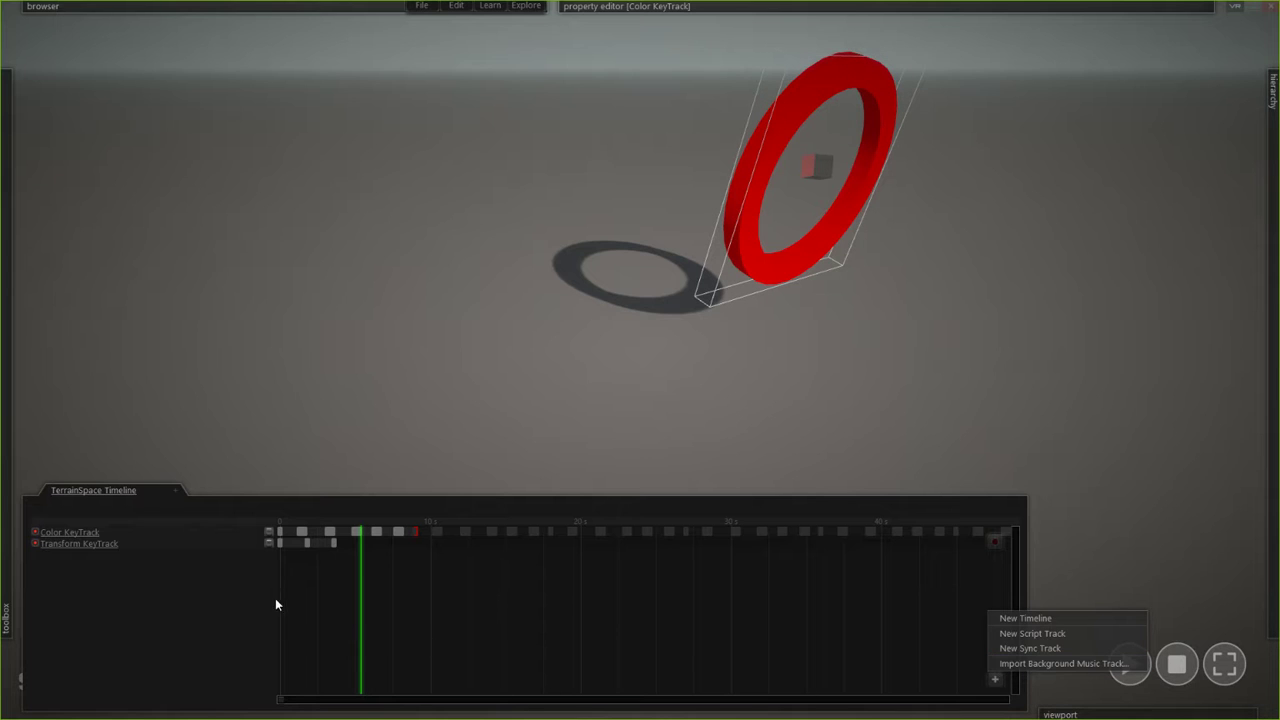
{"action": "left_click", "coordinate": [378, 626]}
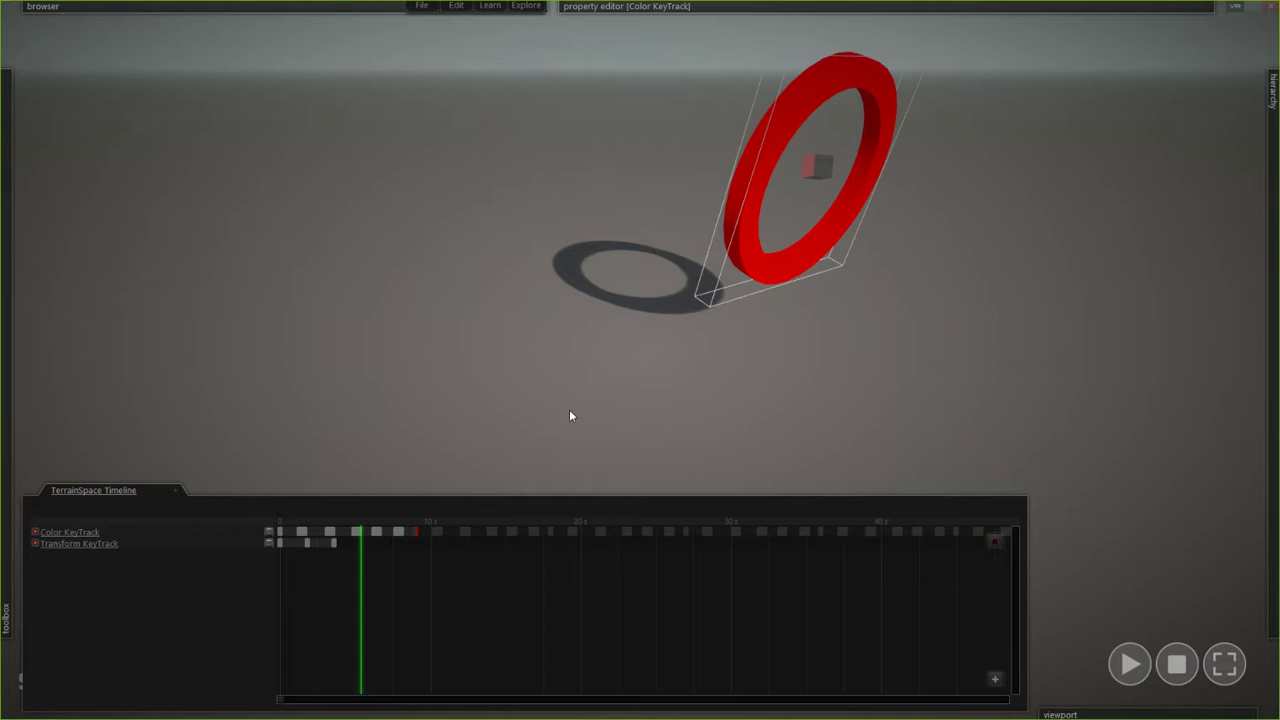
- Replay the start of the tube's animation, pause it at about 1 s and reset it to 0 s
{"action": "left_click", "coordinate": [881, 401]}
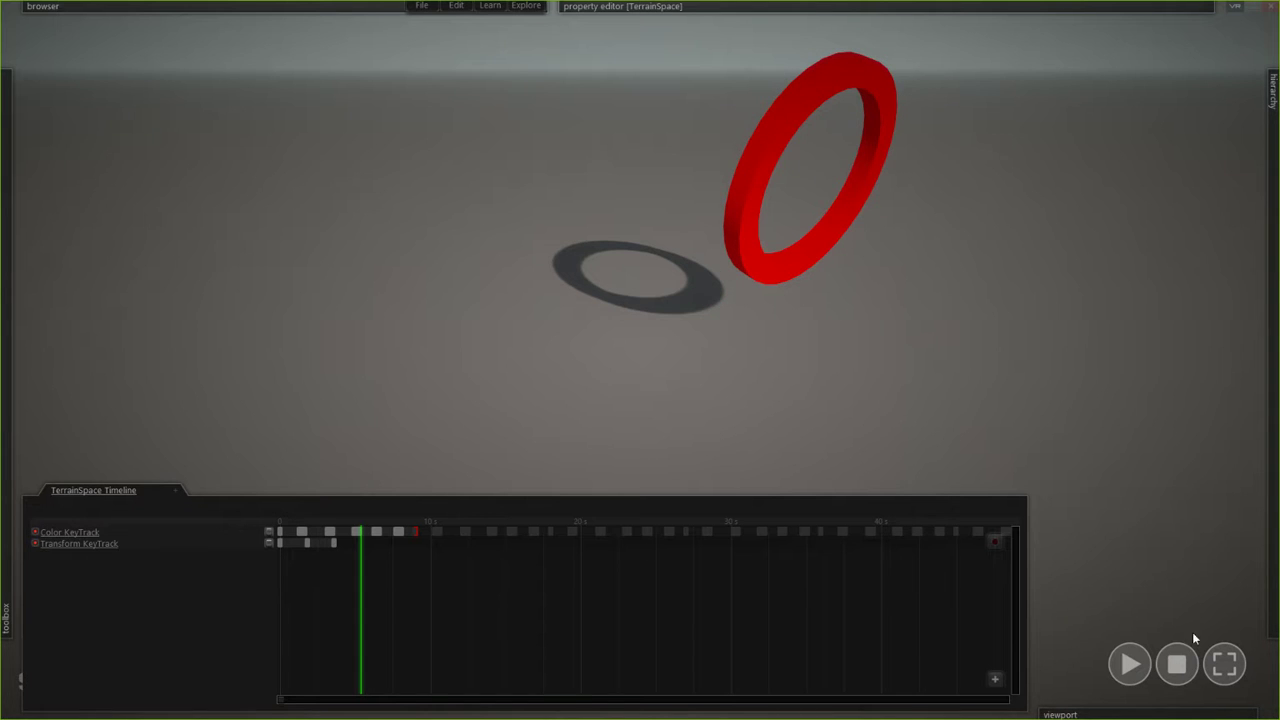
{"action": "left_click", "coordinate": [1176, 665]}
{"action": "key", "text": "space"}
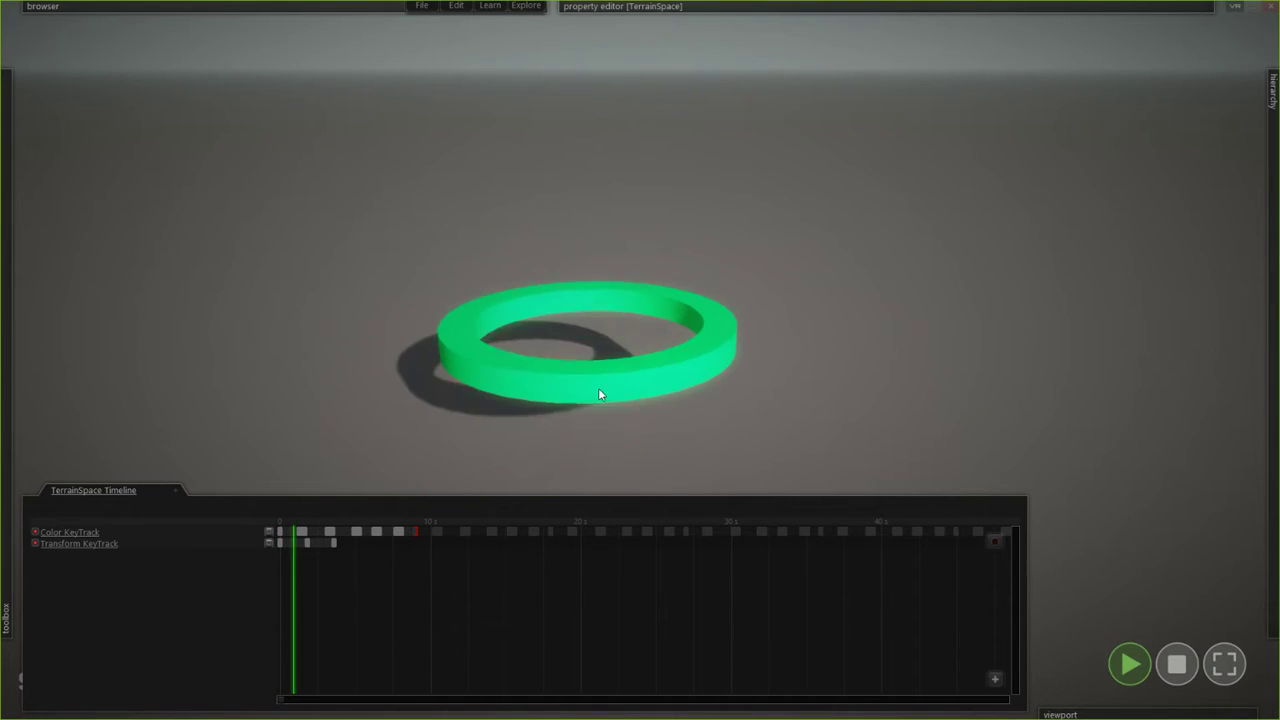
{"action": "key", "text": "space"}
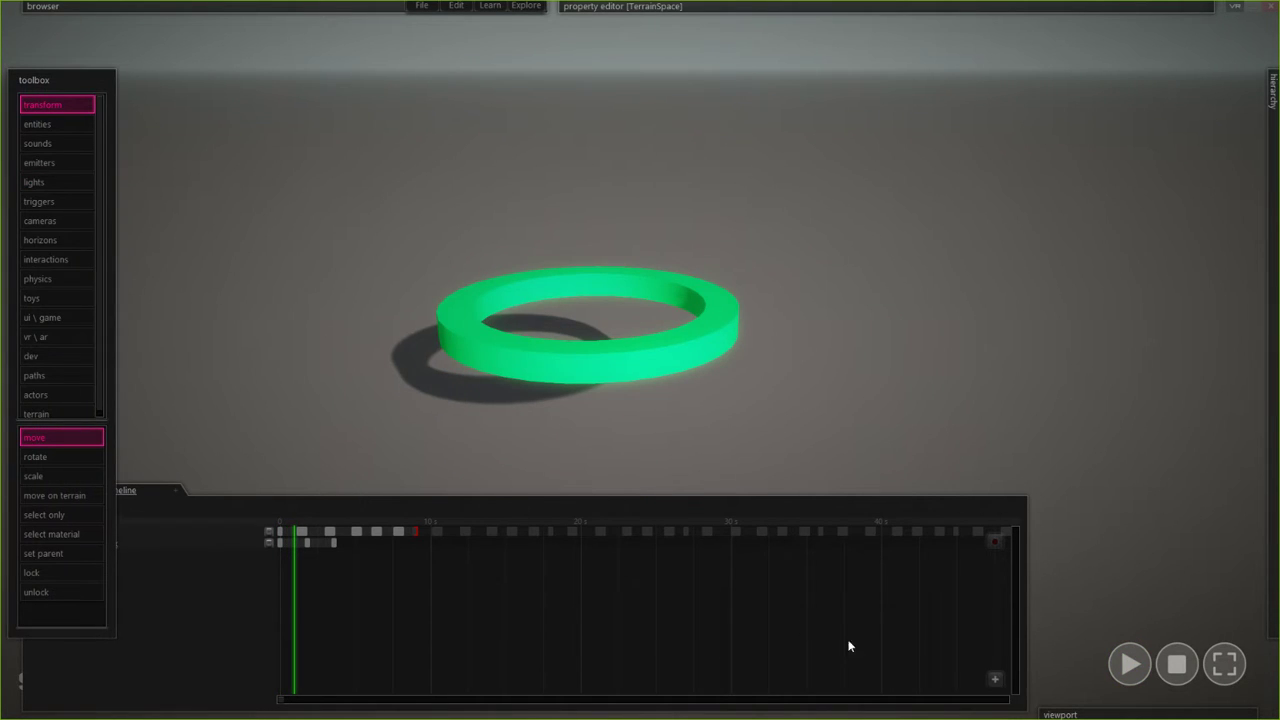
{"action": "left_click", "coordinate": [1172, 662]}
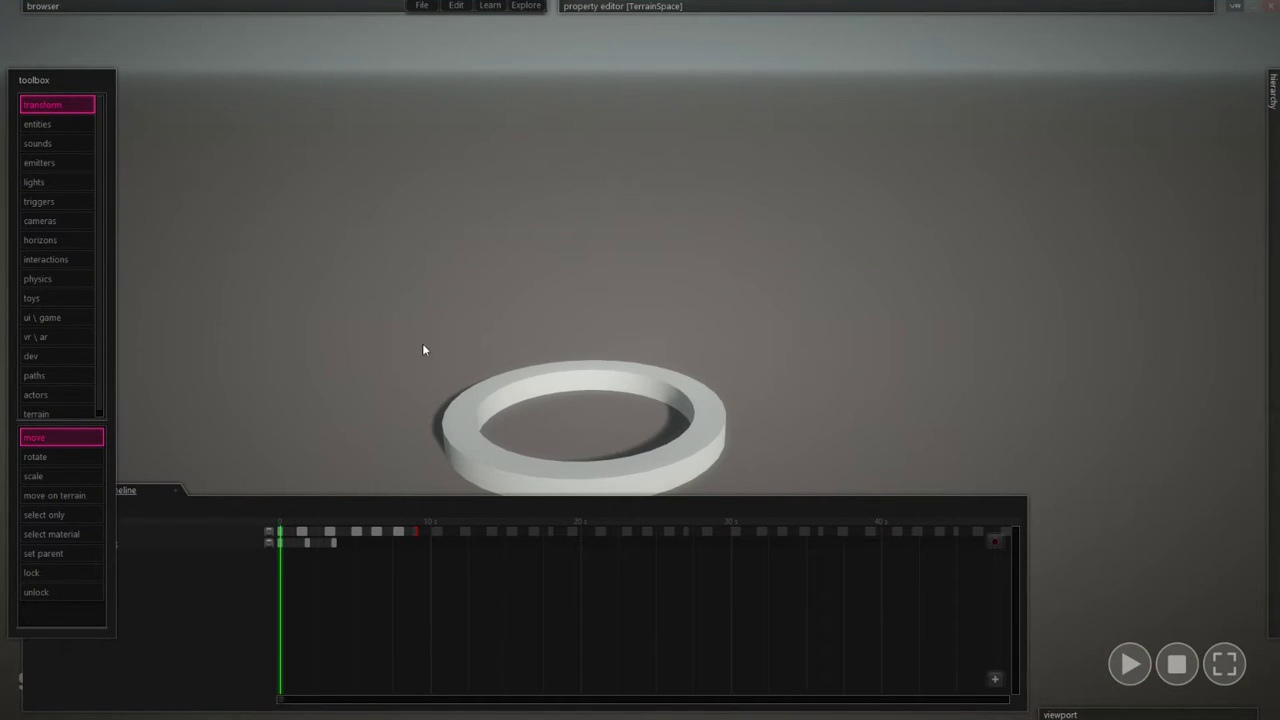
- Place a standalone camera in front of the tube, rotate it toward the tube and delete it
{"action": "left_click", "coordinate": [60, 218]}
{"action": "right_click_drag", "start_coordinate": [291, 311], "coordinate": [369, 436]}
{"action": "scroll", "coordinate": [369, 436], "scroll_direction": "down", "scroll_amount": 2}
{"action": "left_click", "coordinate": [691, 517]}
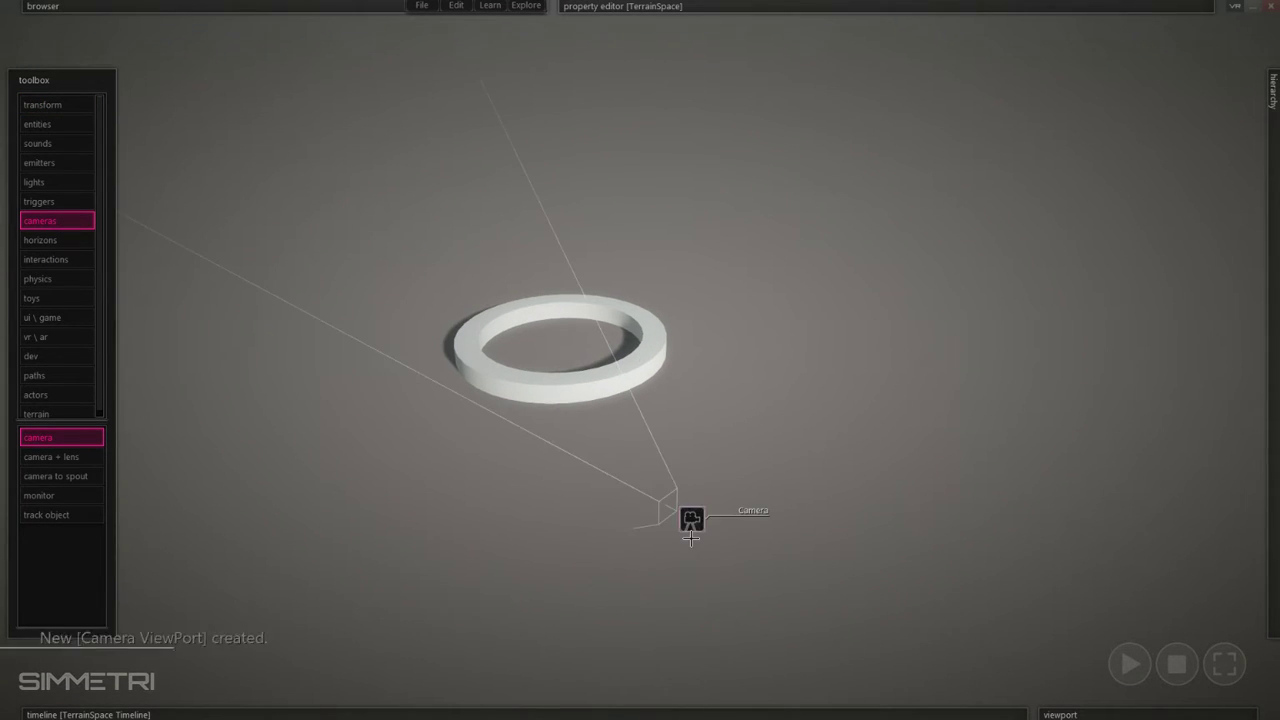
{"action": "right_click_drag", "start_coordinate": [748, 408], "coordinate": [742, 470]}
{"action": "key", "text": "w"}
{"action": "left_click_drag", "start_coordinate": [760, 410], "coordinate": [754, 433]}
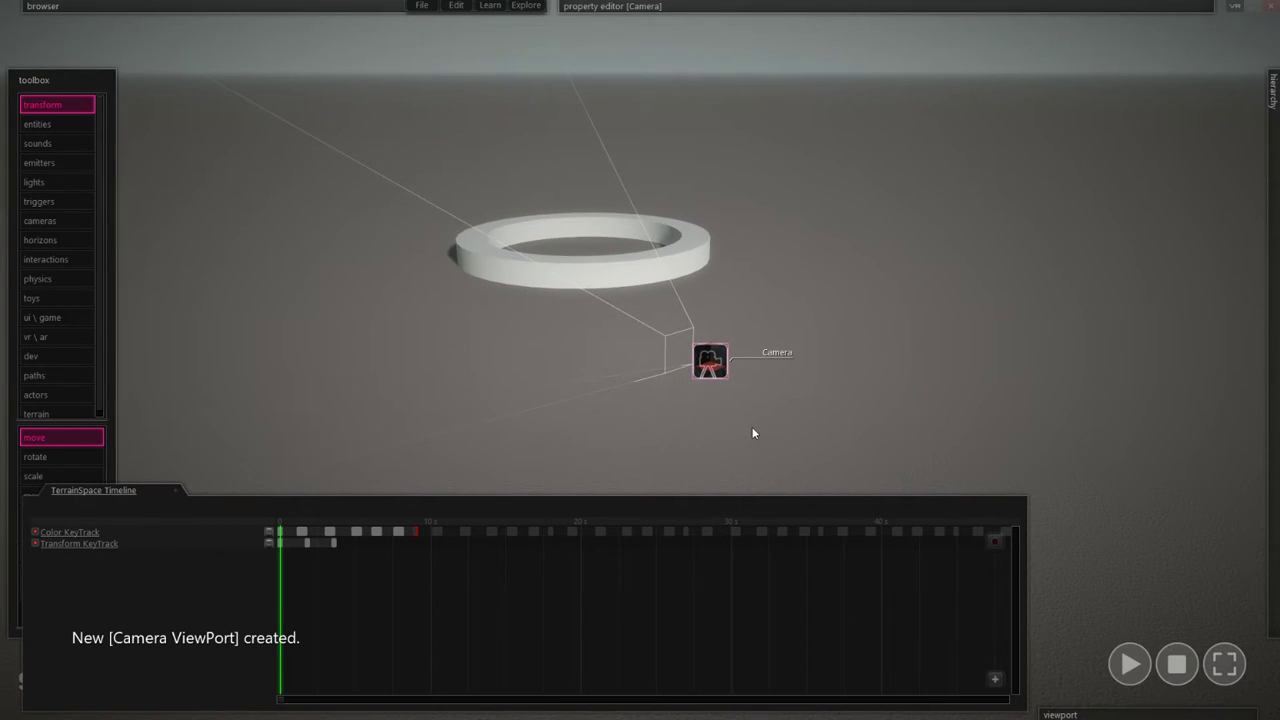
{"action": "scroll", "coordinate": [701, 372], "scroll_direction": "up", "scroll_amount": 2}
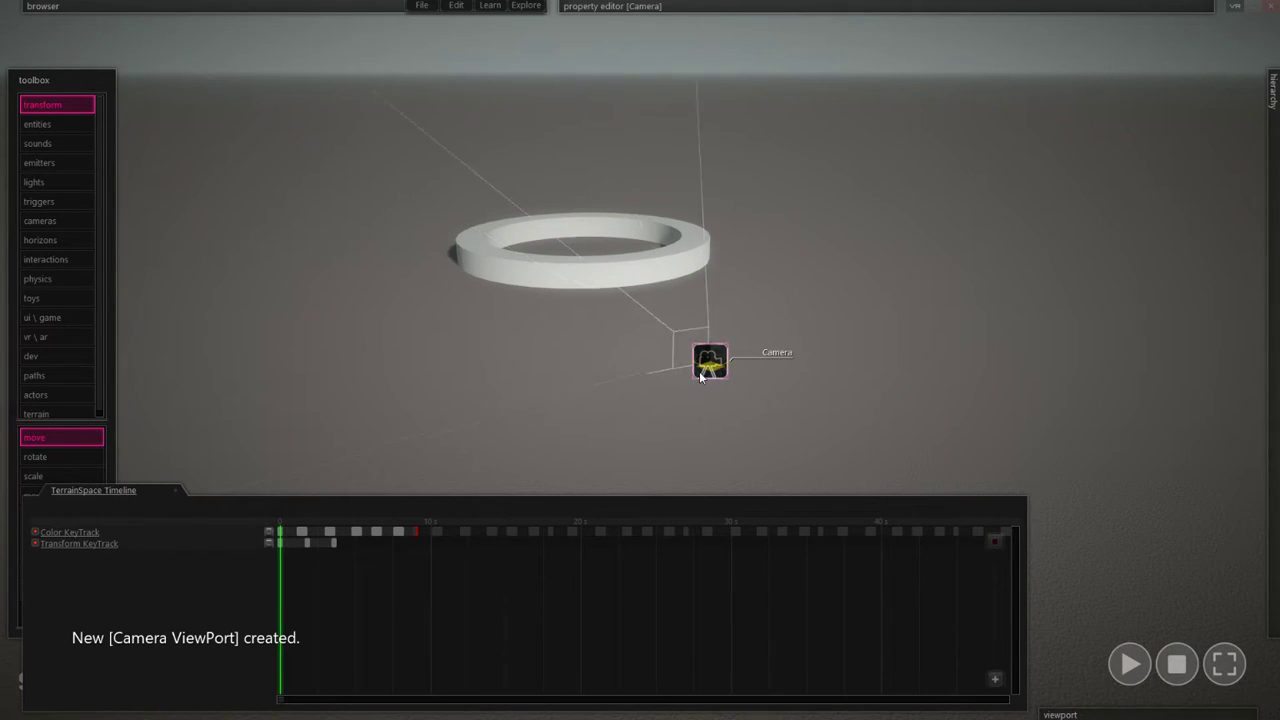
{"action": "left_click", "coordinate": [781, 334]}
{"action": "left_click", "coordinate": [710, 362]}
{"action": "key", "text": "Delete"}
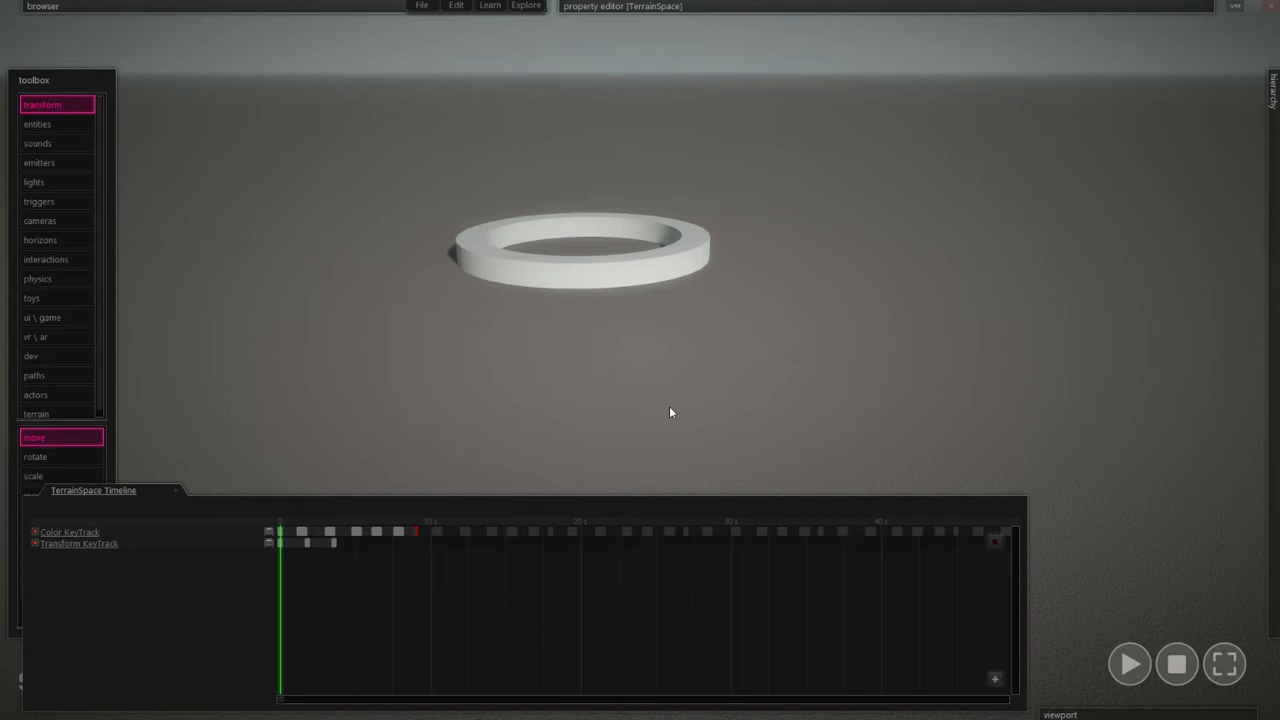
- Add a monitor with its linked camera beside the tube, with the camera facing the tube
{"action": "left_click", "coordinate": [52, 218]}
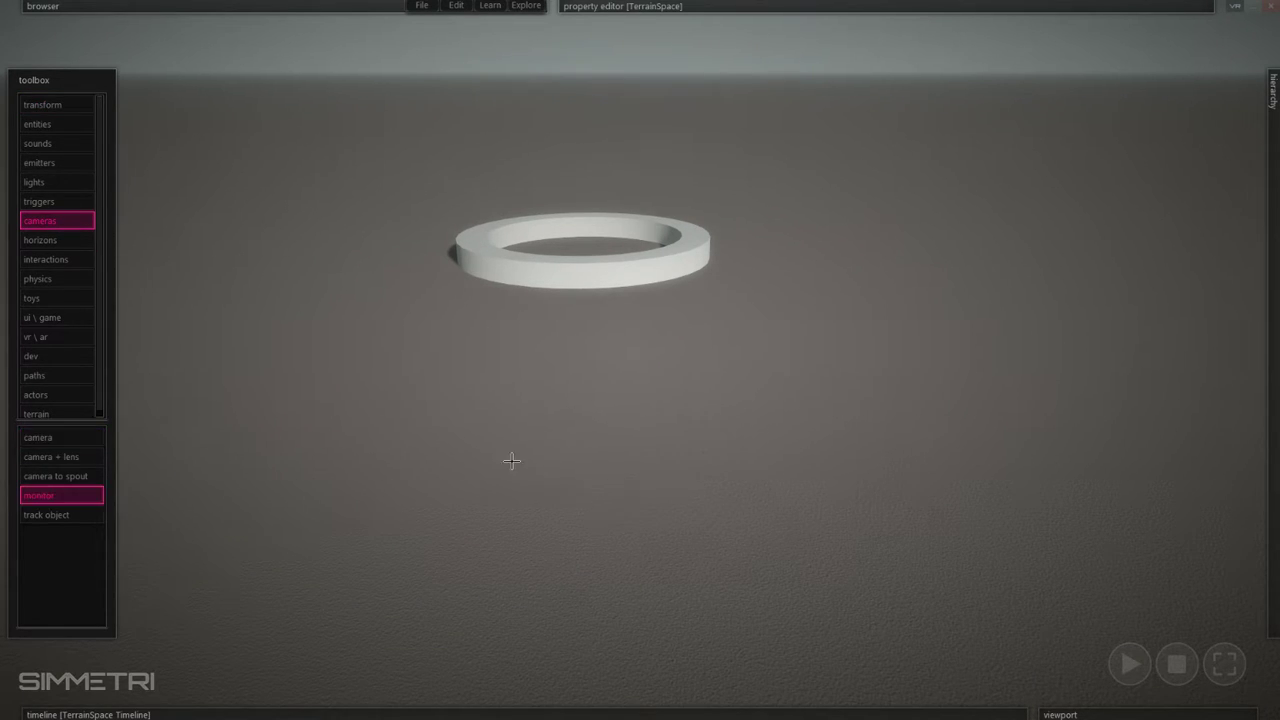
{"action": "left_click", "coordinate": [471, 462]}
{"action": "mouse_move", "coordinate": [611, 394]}
{"action": "right_mouse_down"}
{"action": "mouse_move", "coordinate": [641, 359]}
{"action": "mouse_move", "coordinate": [614, 390]}
{"action": "right_mouse_up"}
{"action": "key", "text": "Escape"}
{"action": "left_click_drag", "start_coordinate": [644, 484], "coordinate": [537, 568]}
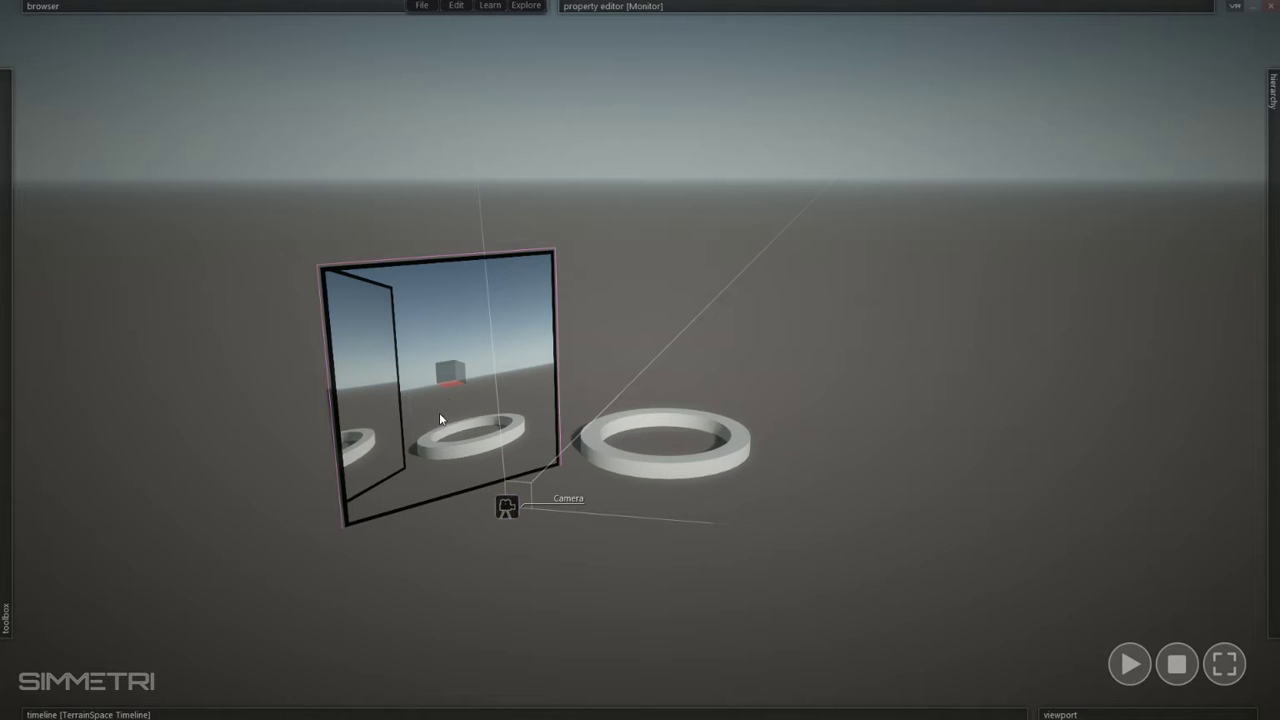
- Move the monitor out of the camera's view and shift the camera closer to the front of the tube
{"action": "left_click_drag", "start_coordinate": [455, 380], "coordinate": [276, 495]}
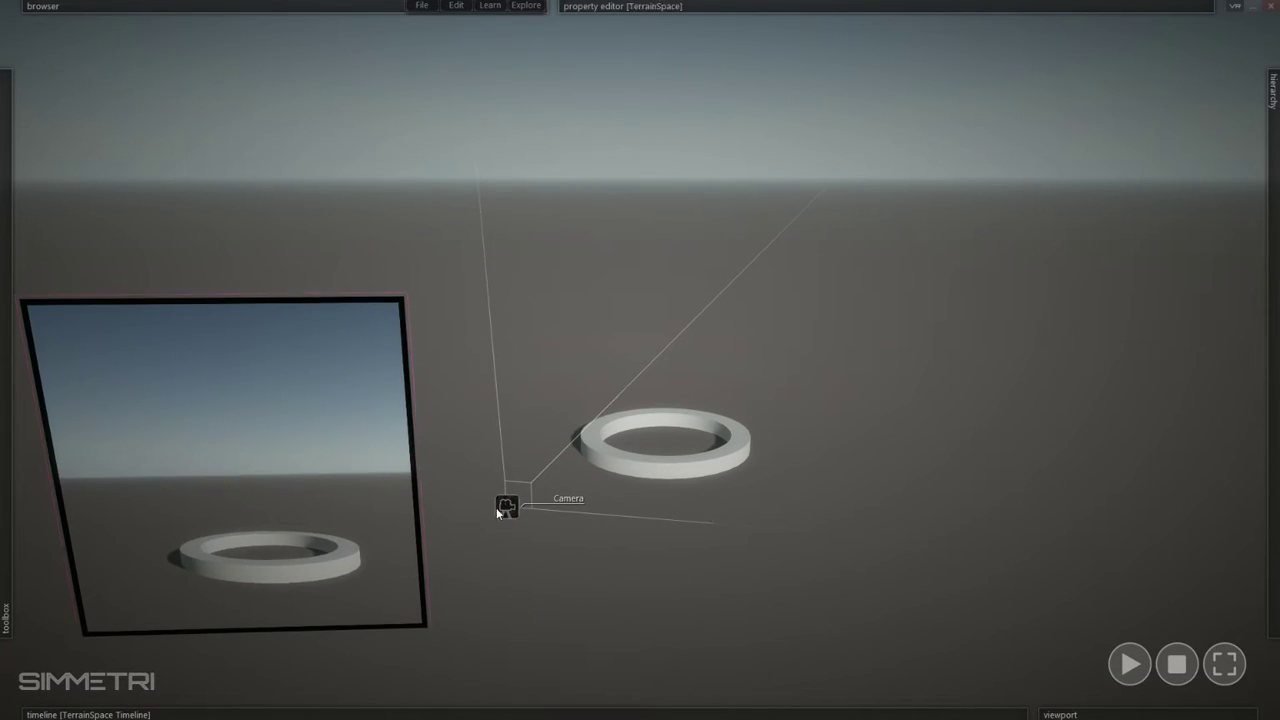
{"action": "mouse_move", "coordinate": [510, 518]}
{"action": "left_mouse_down"}
{"action": "mouse_move", "coordinate": [737, 535]}
{"action": "mouse_move", "coordinate": [446, 504]}
{"action": "mouse_move", "coordinate": [523, 506]}
{"action": "mouse_move", "coordinate": [510, 490]}
{"action": "mouse_move", "coordinate": [521, 516]}
{"action": "mouse_move", "coordinate": [563, 530]}
{"action": "mouse_move", "coordinate": [589, 472]}
{"action": "mouse_move", "coordinate": [528, 508]}
{"action": "left_mouse_up"}
{"action": "right_click_drag", "start_coordinate": [453, 485], "coordinate": [393, 482]}
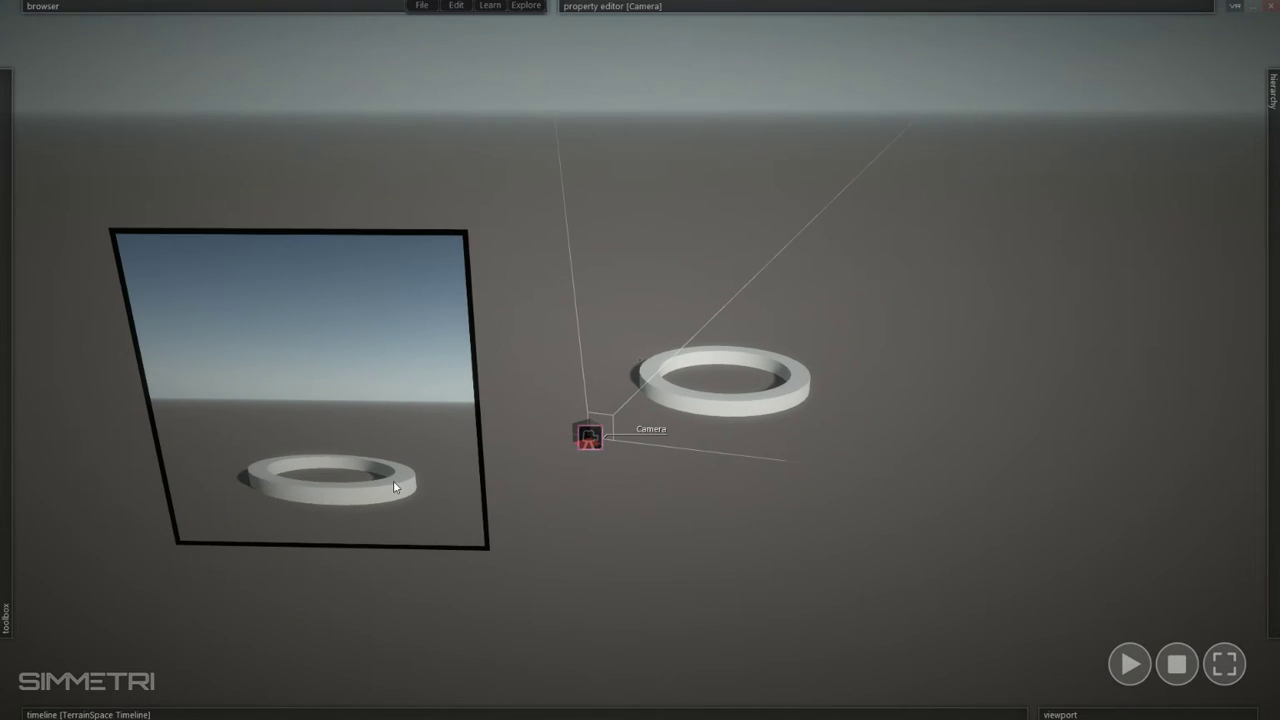
{"action": "left_click_drag", "start_coordinate": [579, 452], "coordinate": [632, 463]}
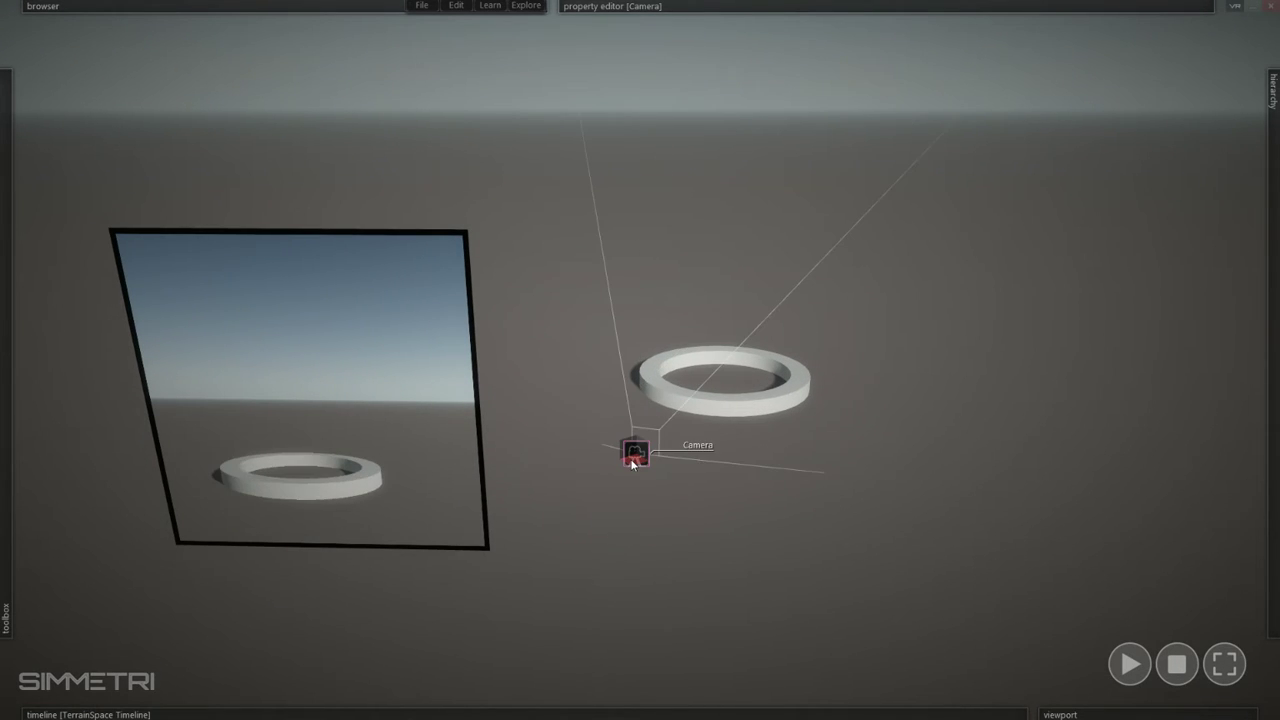
- Look at the Camera ViewPort and return to the TerrainSpace ViewPort
{"action": "mouse_move", "coordinate": [1155, 716]}
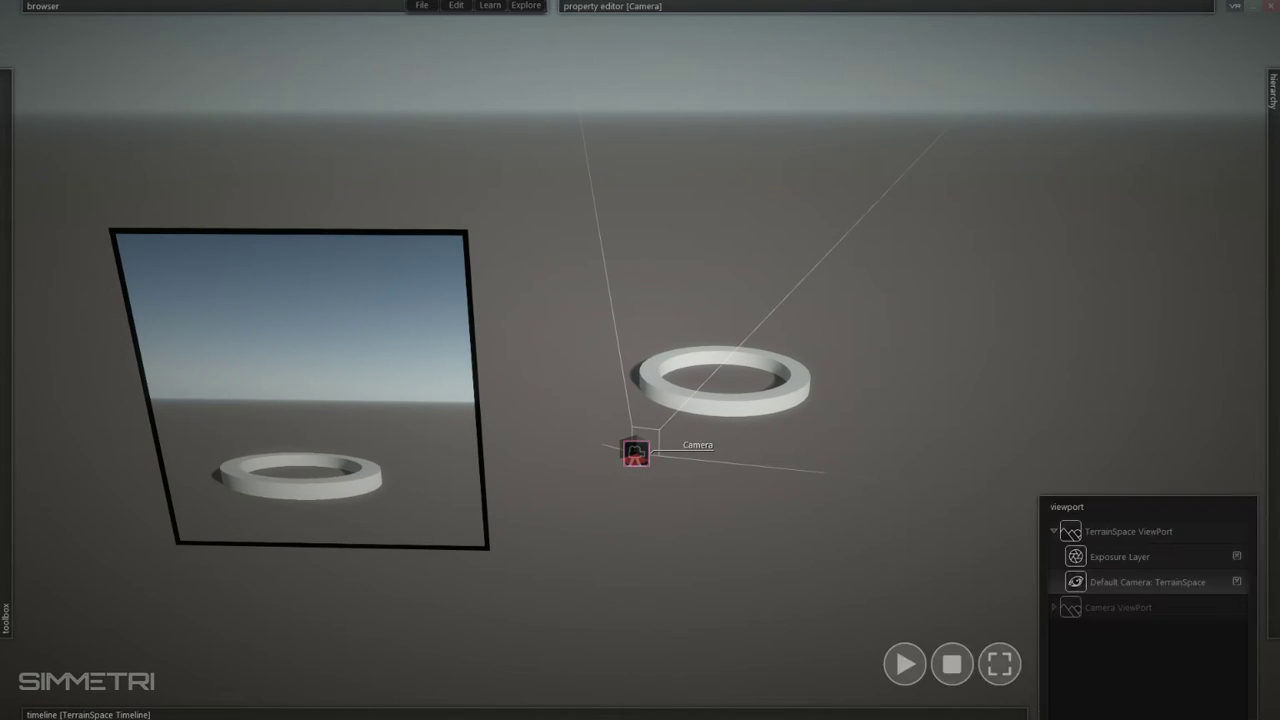
{"action": "left_click", "coordinate": [1099, 524]}
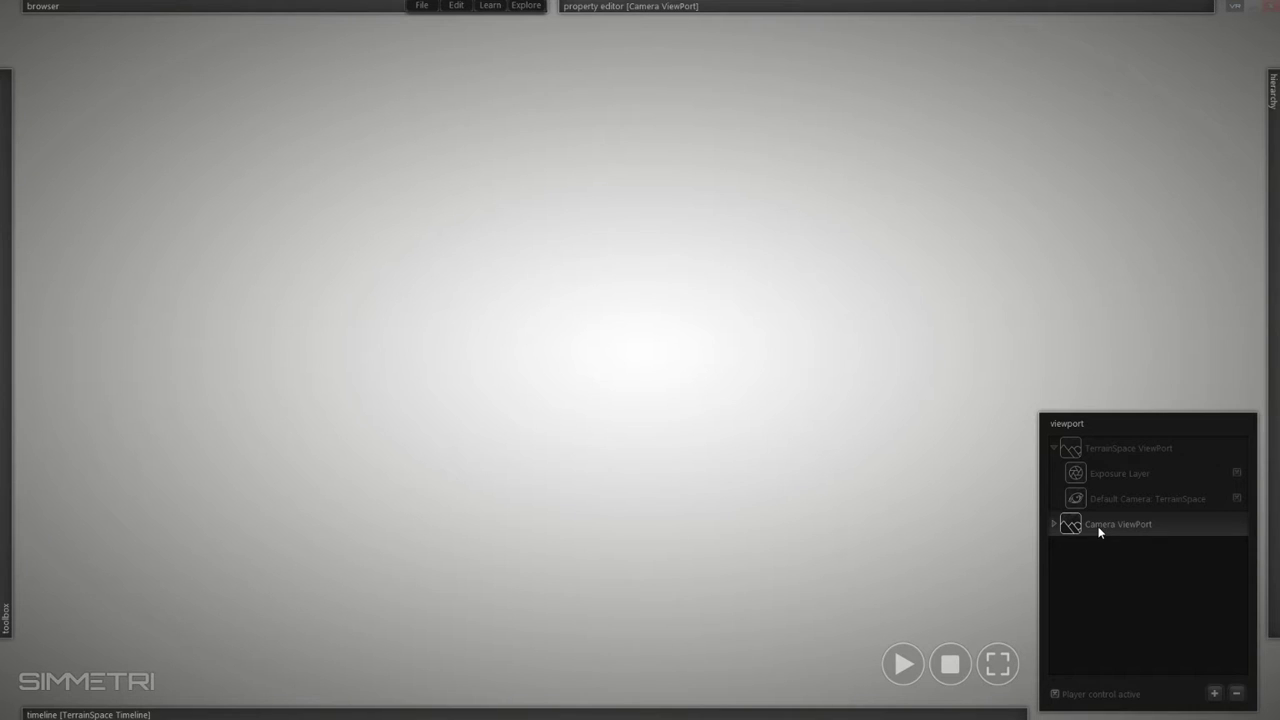
{"action": "left_click", "coordinate": [1107, 518]}
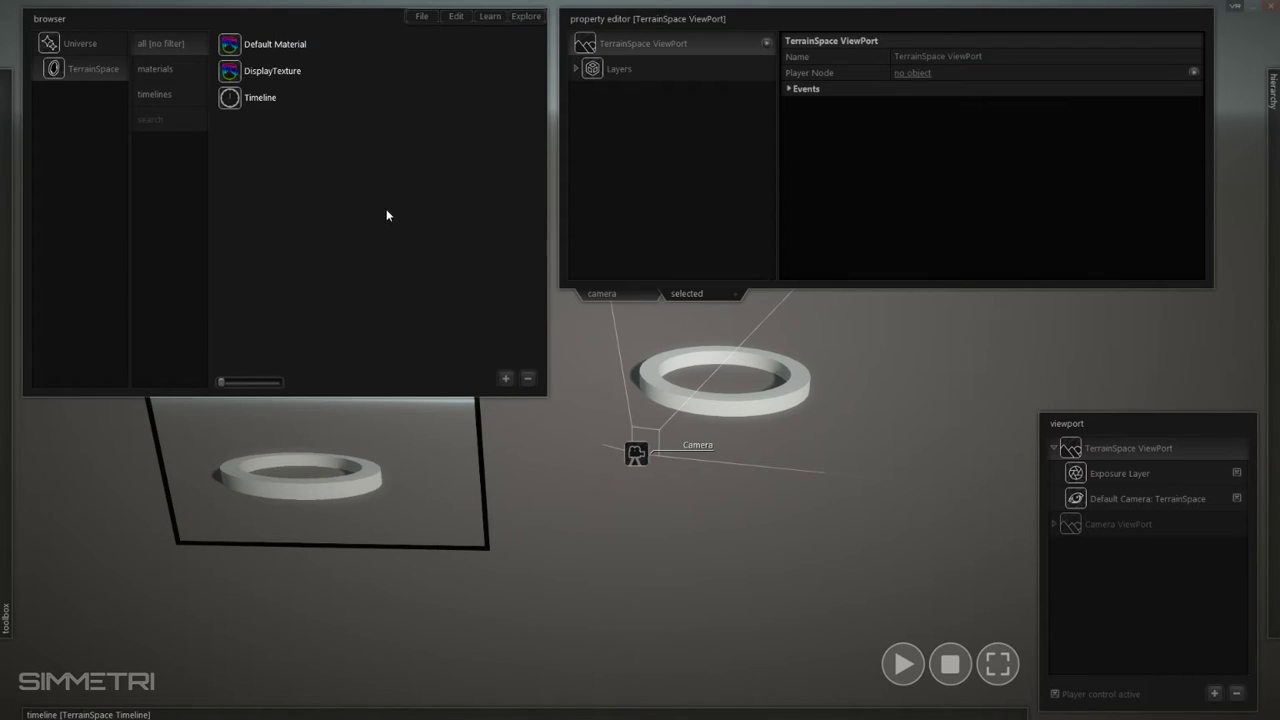
- Create a large second tube behind the small one and apply the DisplayTexture material to it
{"action": "left_click", "coordinate": [336, 16]}
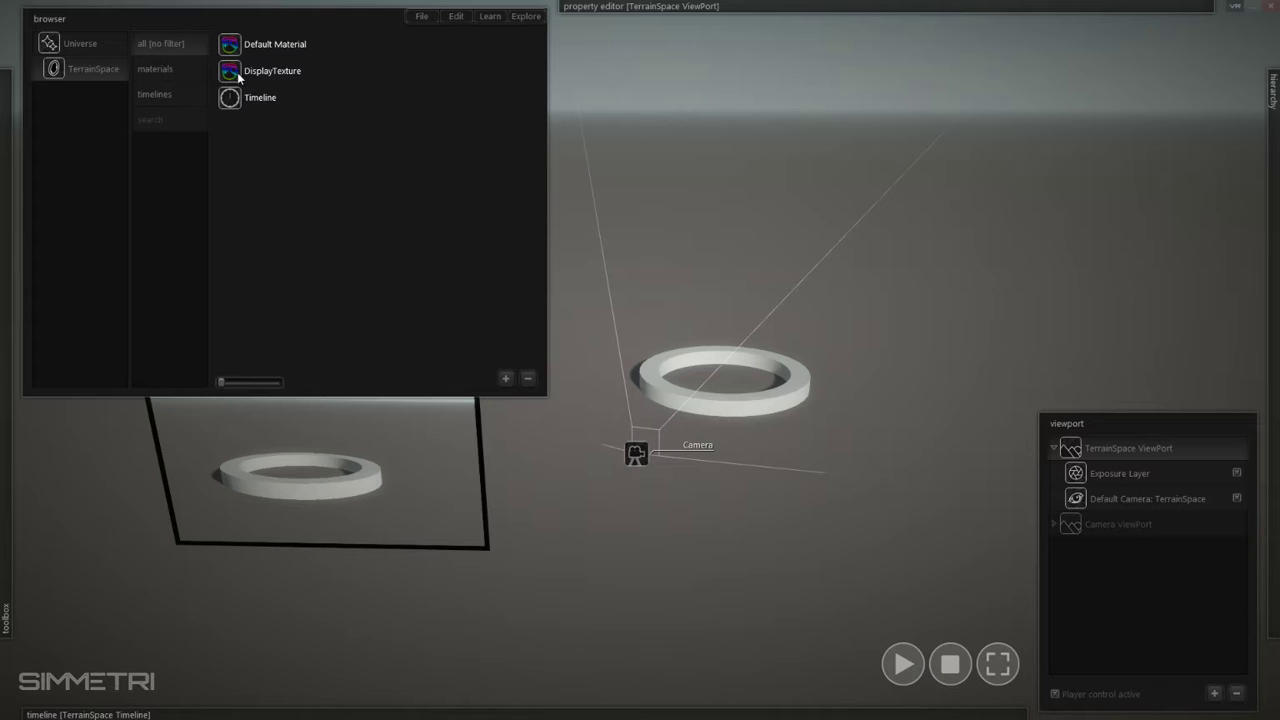
{"action": "left_click_drag", "start_coordinate": [352, 136], "coordinate": [287, 97]}
{"action": "mouse_move", "coordinate": [70, 354]}
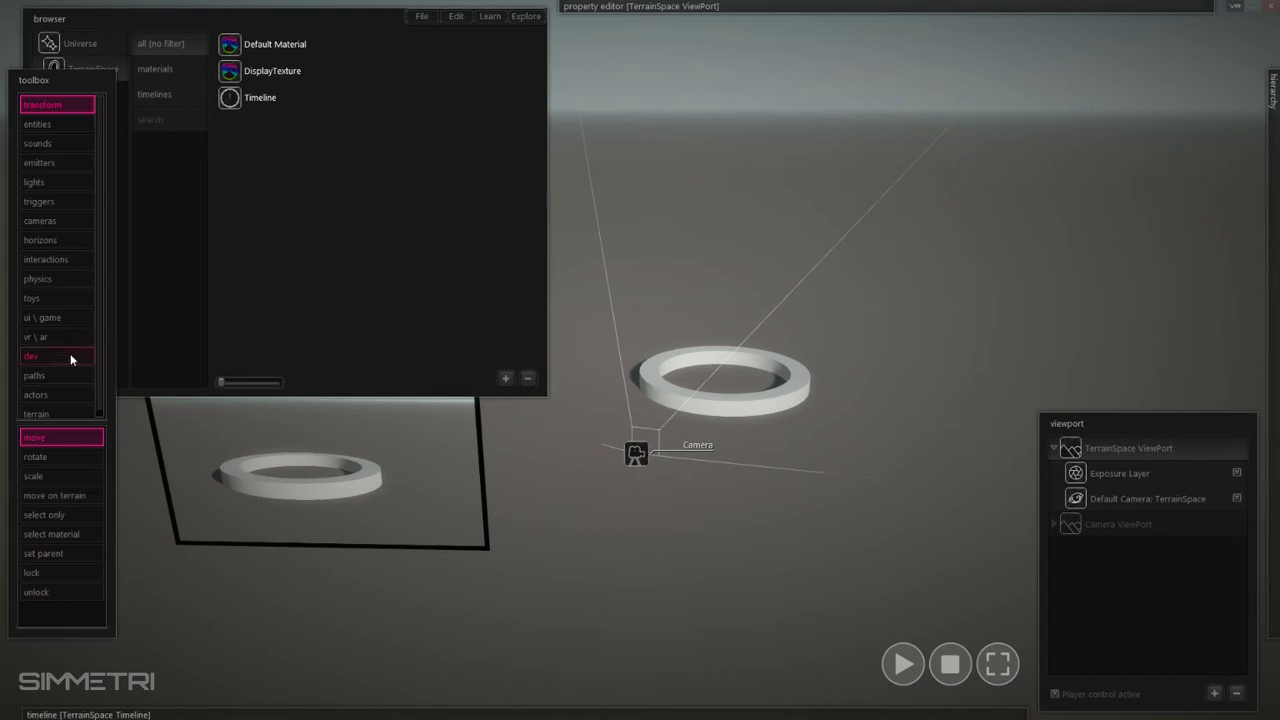
{"action": "left_click", "coordinate": [51, 123]}
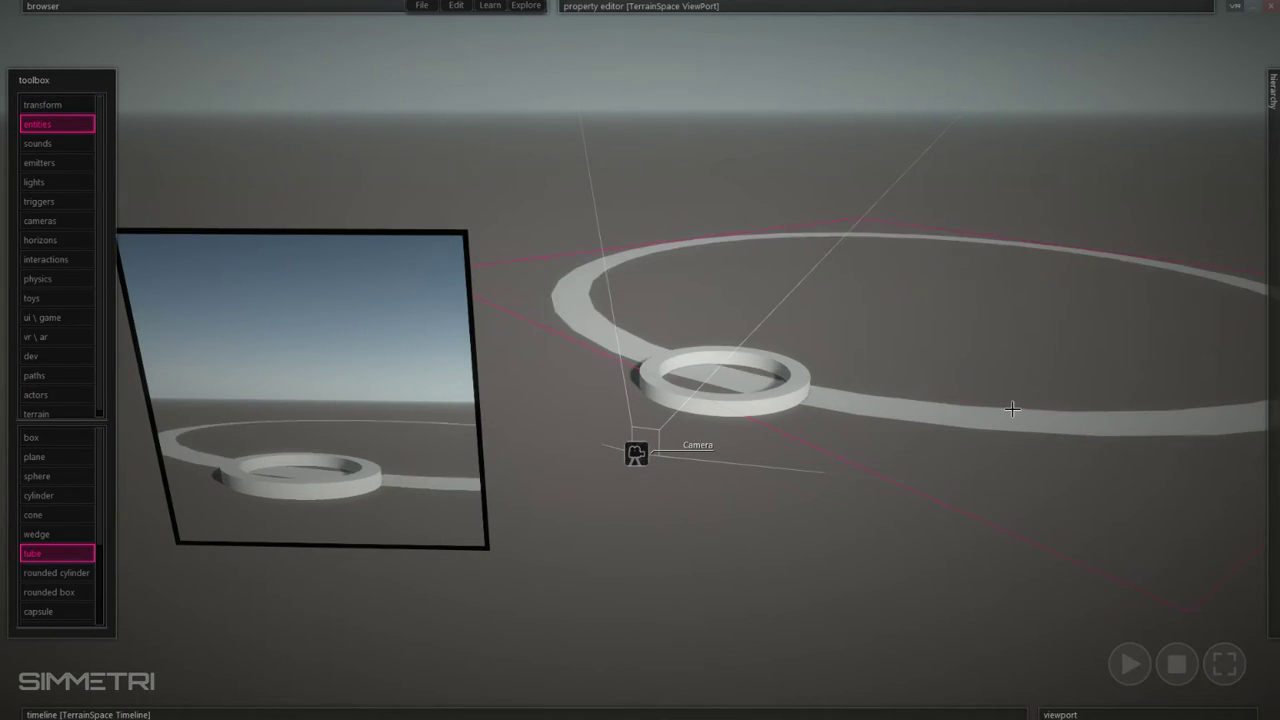
{"action": "left_click", "coordinate": [1064, 313]}
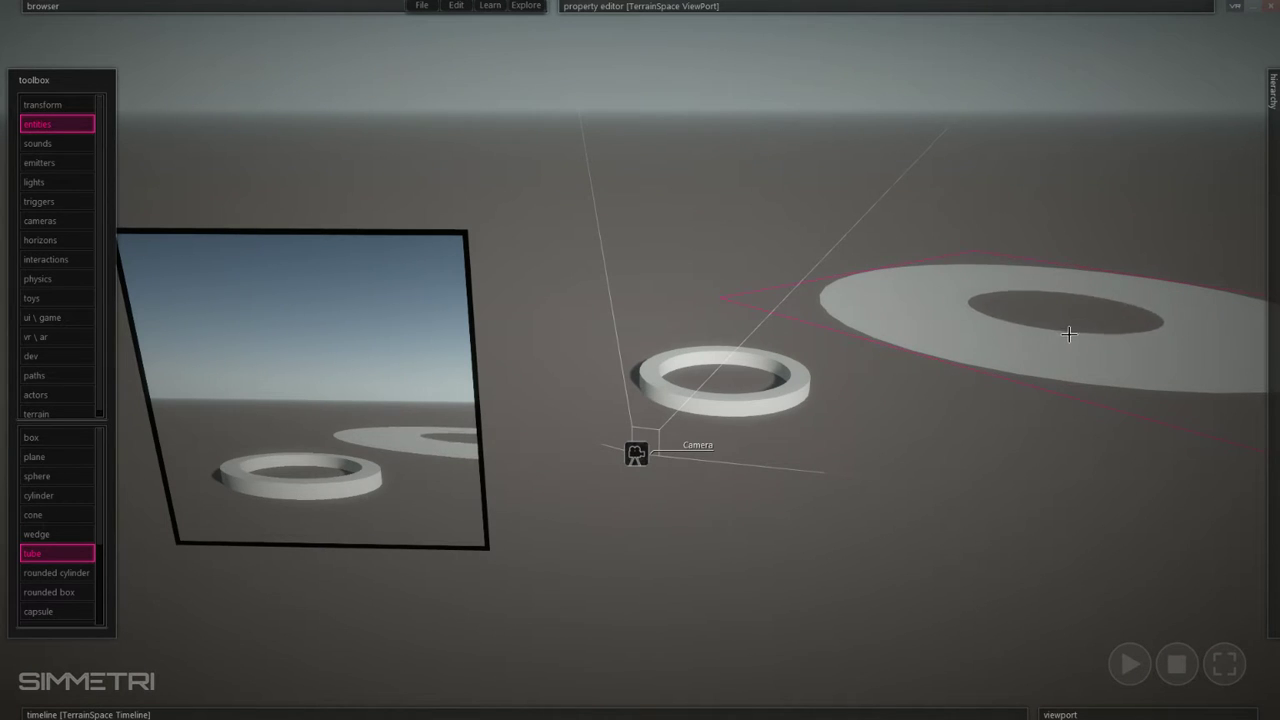
{"action": "left_click", "coordinate": [1098, 144]}
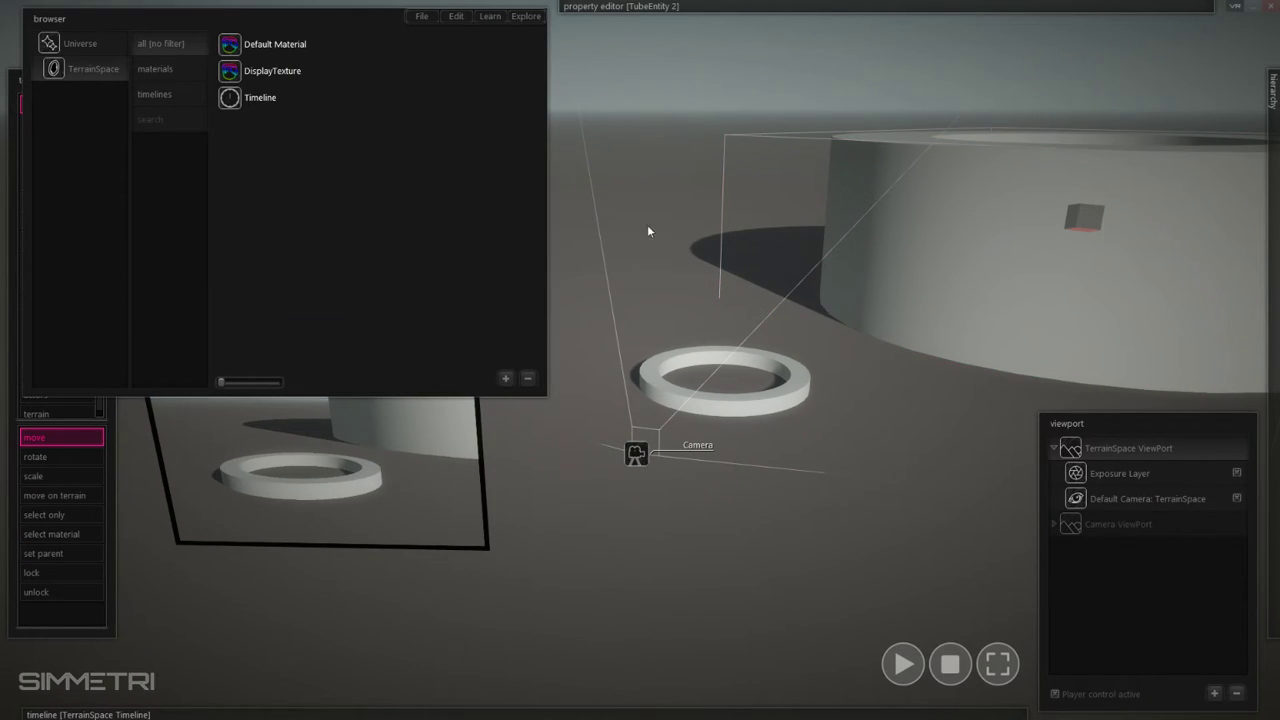
{"action": "left_click_drag", "start_coordinate": [258, 71], "coordinate": [1138, 252]}
- Move the monitor behind the small tube and shift the camera sideways so that it films its own monitor
{"action": "right_click_drag", "start_coordinate": [928, 466], "coordinate": [698, 573]}
{"action": "mouse_move", "coordinate": [627, 543]}
{"action": "left_mouse_down"}
{"action": "mouse_move", "coordinate": [836, 614]}
{"action": "mouse_move", "coordinate": [577, 550]}
{"action": "mouse_move", "coordinate": [689, 544]}
{"action": "mouse_move", "coordinate": [636, 550]}
{"action": "left_mouse_up"}
{"action": "left_click", "coordinate": [374, 586]}
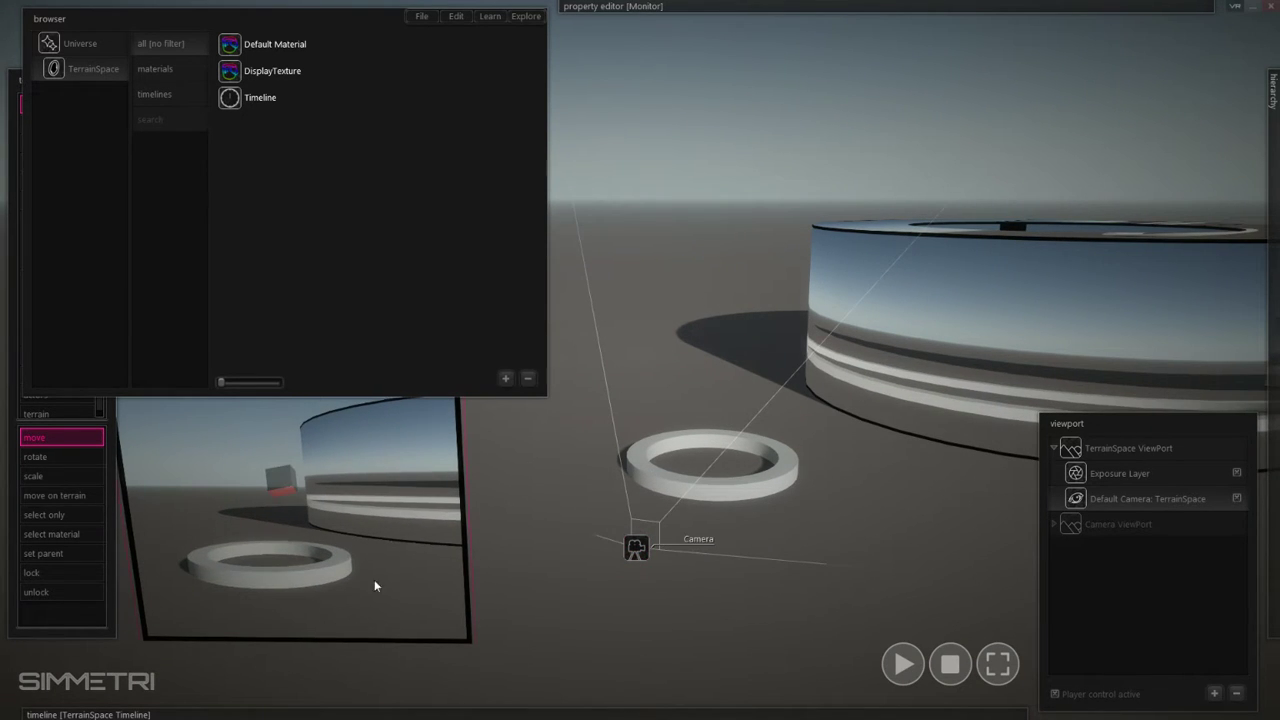
{"action": "left_click_drag", "start_coordinate": [277, 493], "coordinate": [696, 385]}
{"action": "left_click_drag", "start_coordinate": [636, 549], "coordinate": [404, 568]}
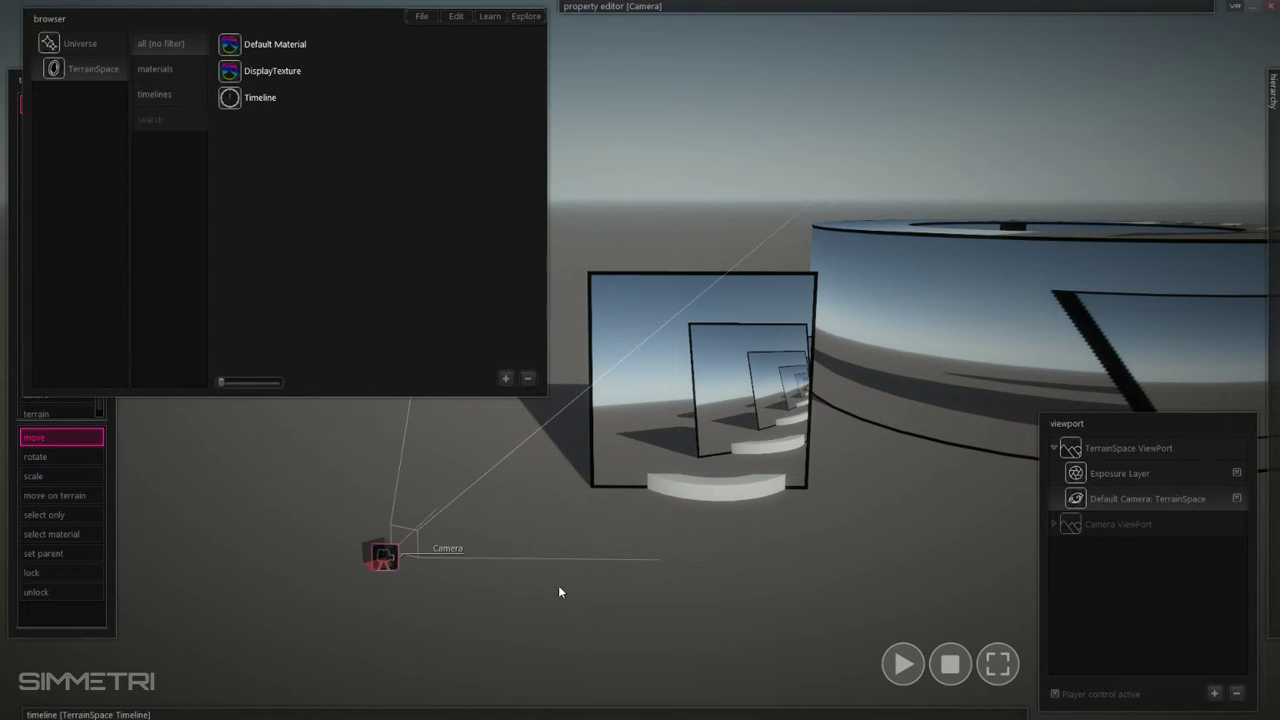
- Move the monitor back away from the small tube and delete the large textured tube
{"action": "left_click", "coordinate": [692, 418]}
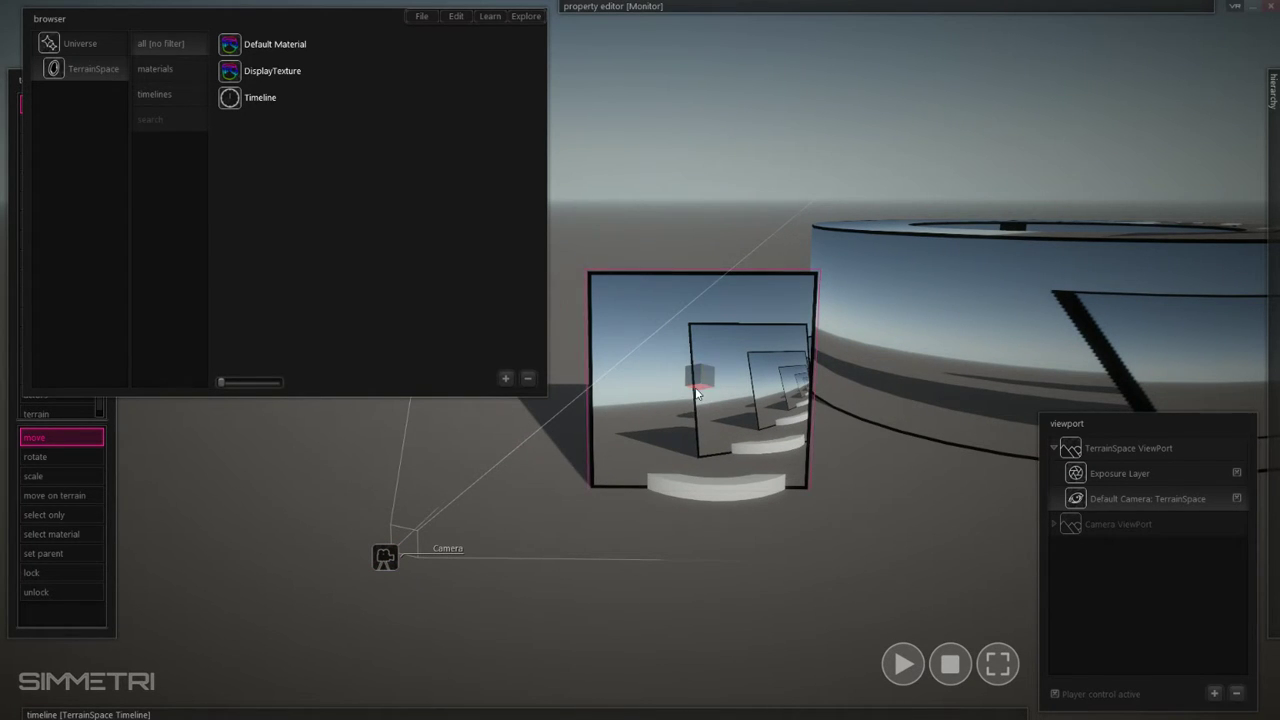
{"action": "left_click_drag", "start_coordinate": [697, 394], "coordinate": [283, 435]}
{"action": "left_click", "coordinate": [1010, 335]}
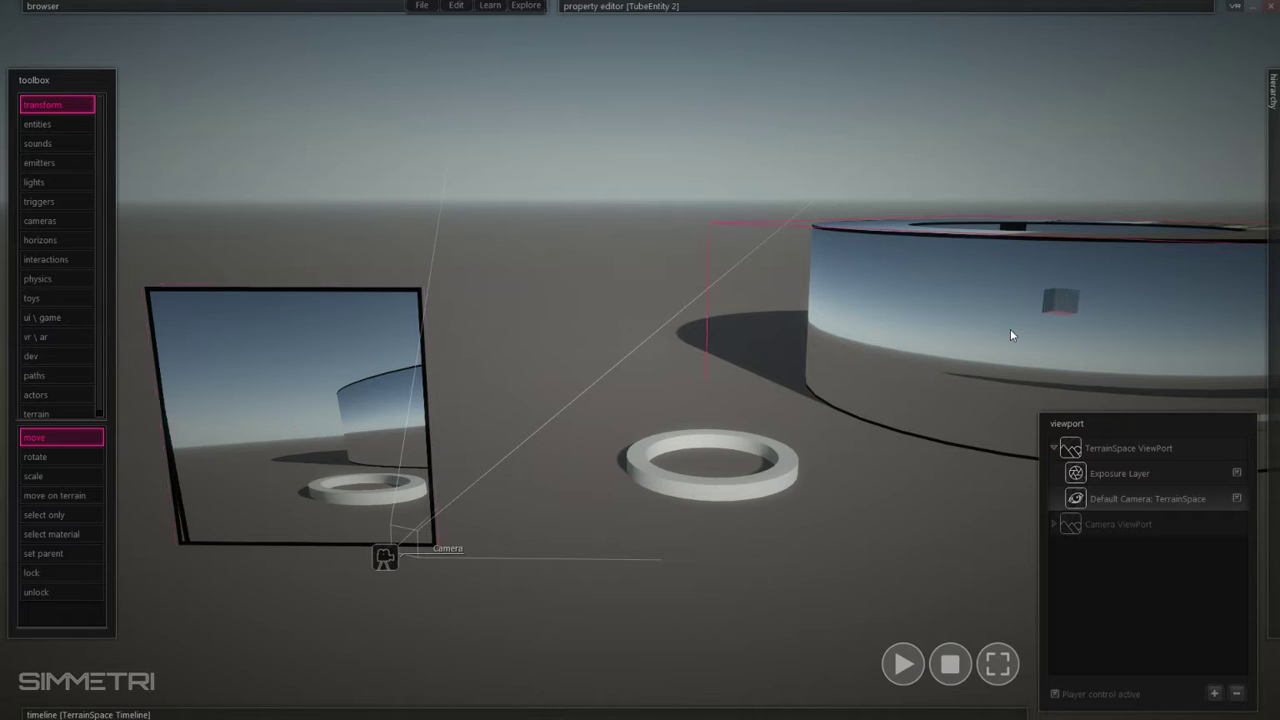
{"action": "key", "text": "Delete"}
- Turn the monitor slightly and reposition the camera farther in front of the tube, angled toward it
{"action": "left_click", "coordinate": [328, 481]}
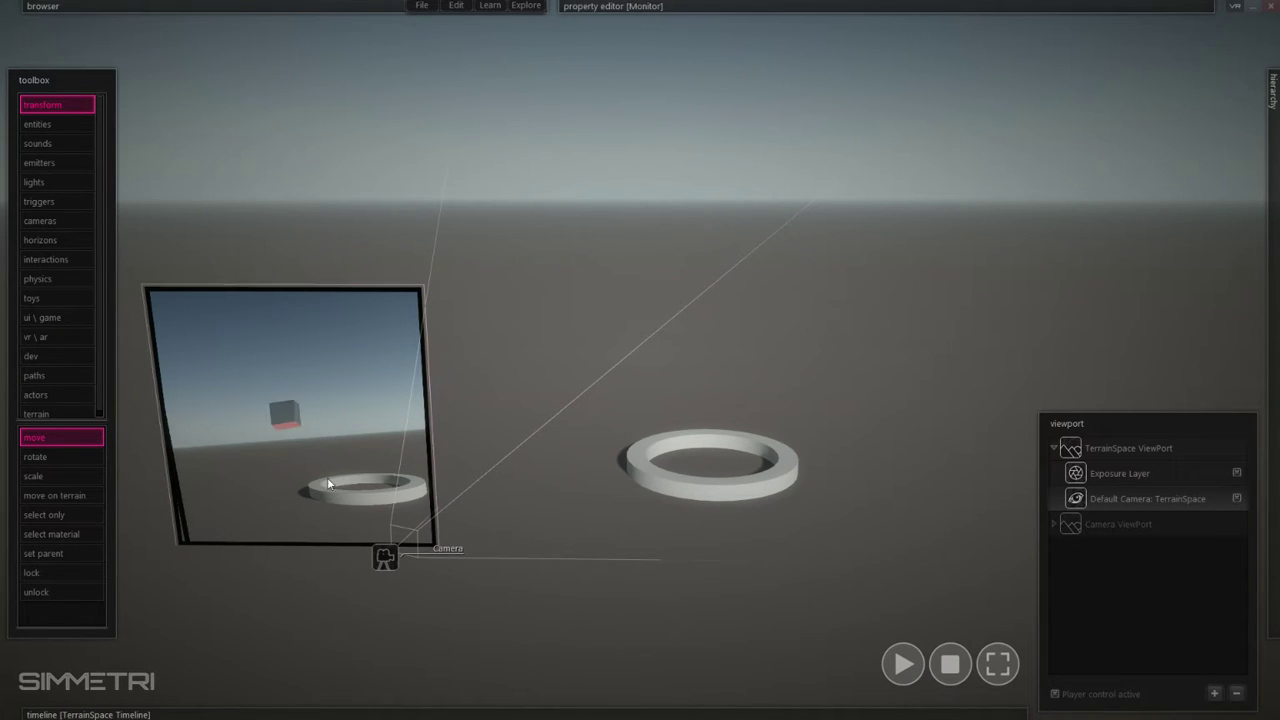
{"action": "right_click_drag", "start_coordinate": [283, 428], "coordinate": [376, 566]}
{"action": "left_click_drag", "start_coordinate": [378, 571], "coordinate": [533, 700]}
- Play the tube's animation to compare it with the monitor's picture, and reset it to the start
{"action": "key", "text": "space"}
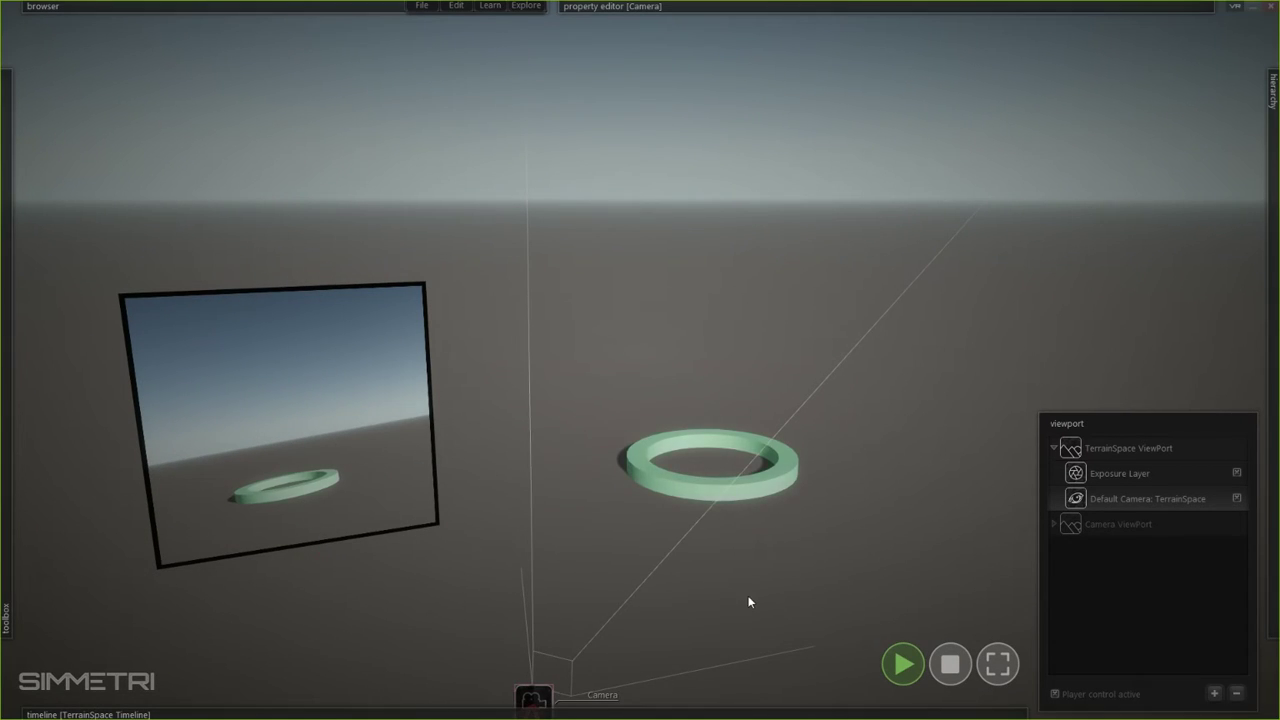
{"action": "right_click_drag", "start_coordinate": [720, 399], "coordinate": [705, 450]}
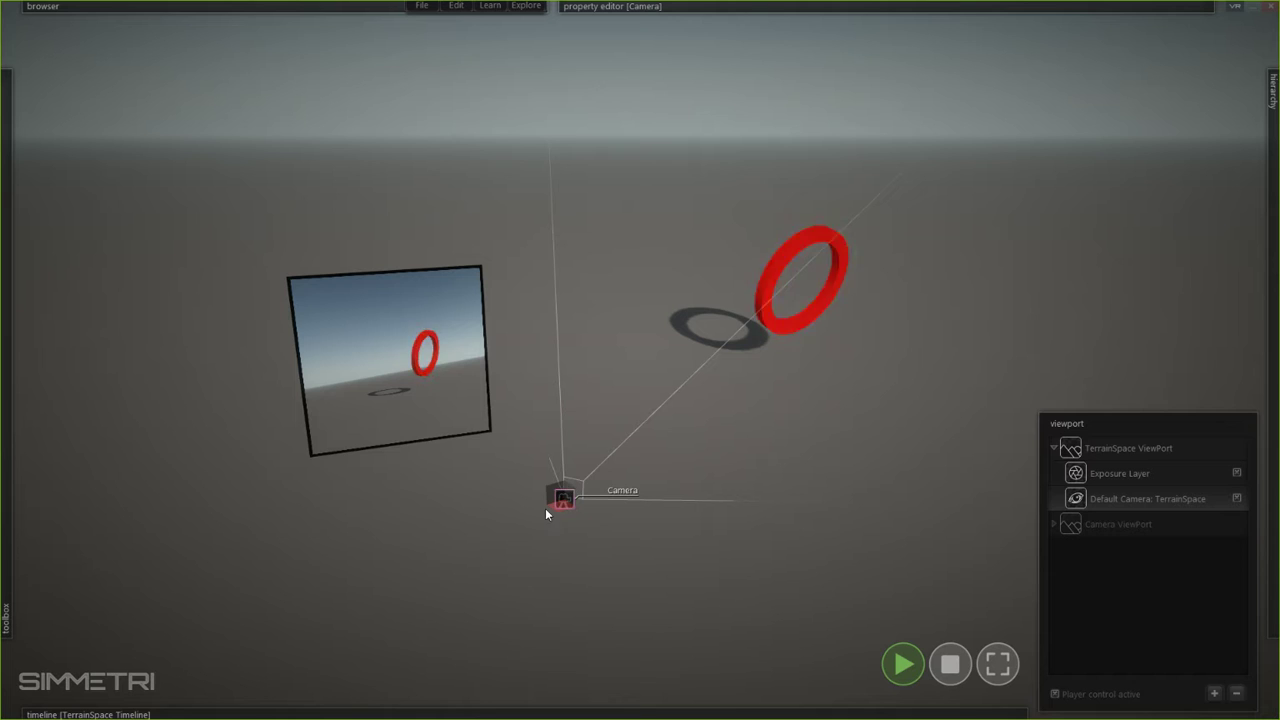
{"action": "key", "text": "space"}
{"action": "left_click", "coordinate": [950, 664]}
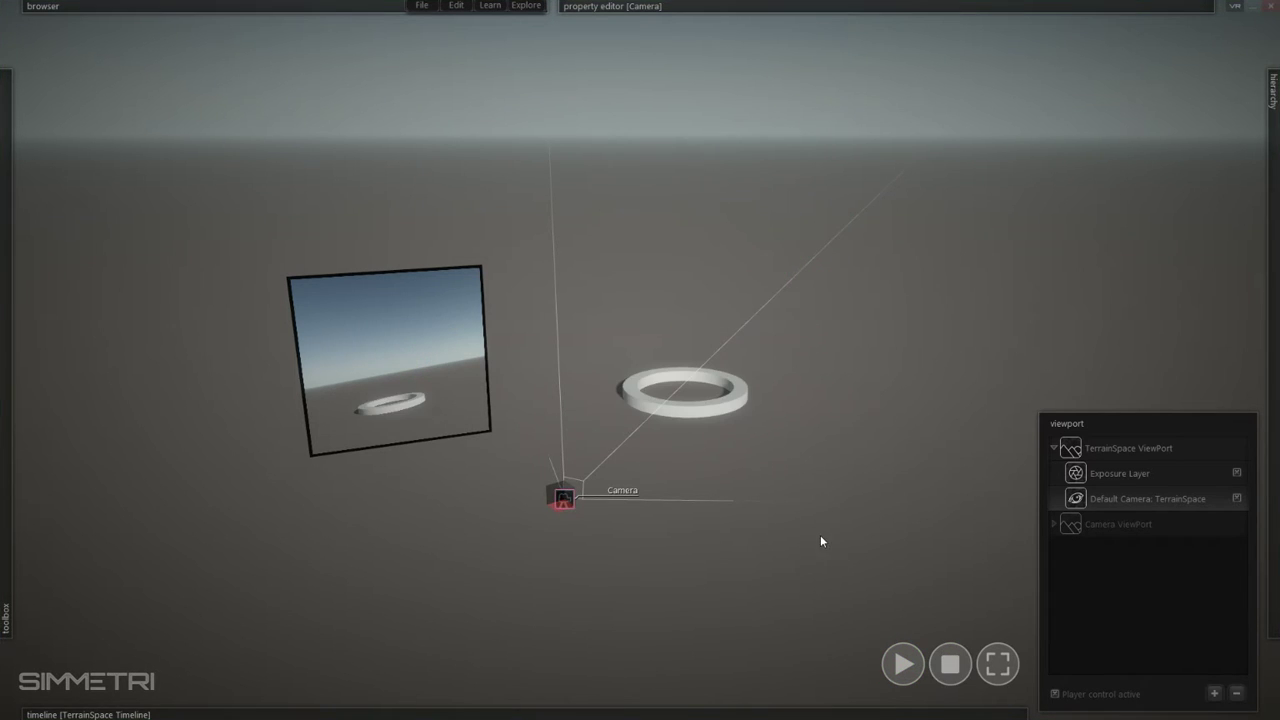
- Move the camera farther away to the left of the tube and deselect it
{"action": "left_click_drag", "start_coordinate": [561, 504], "coordinate": [274, 678]}
{"action": "left_click", "coordinate": [604, 508]}
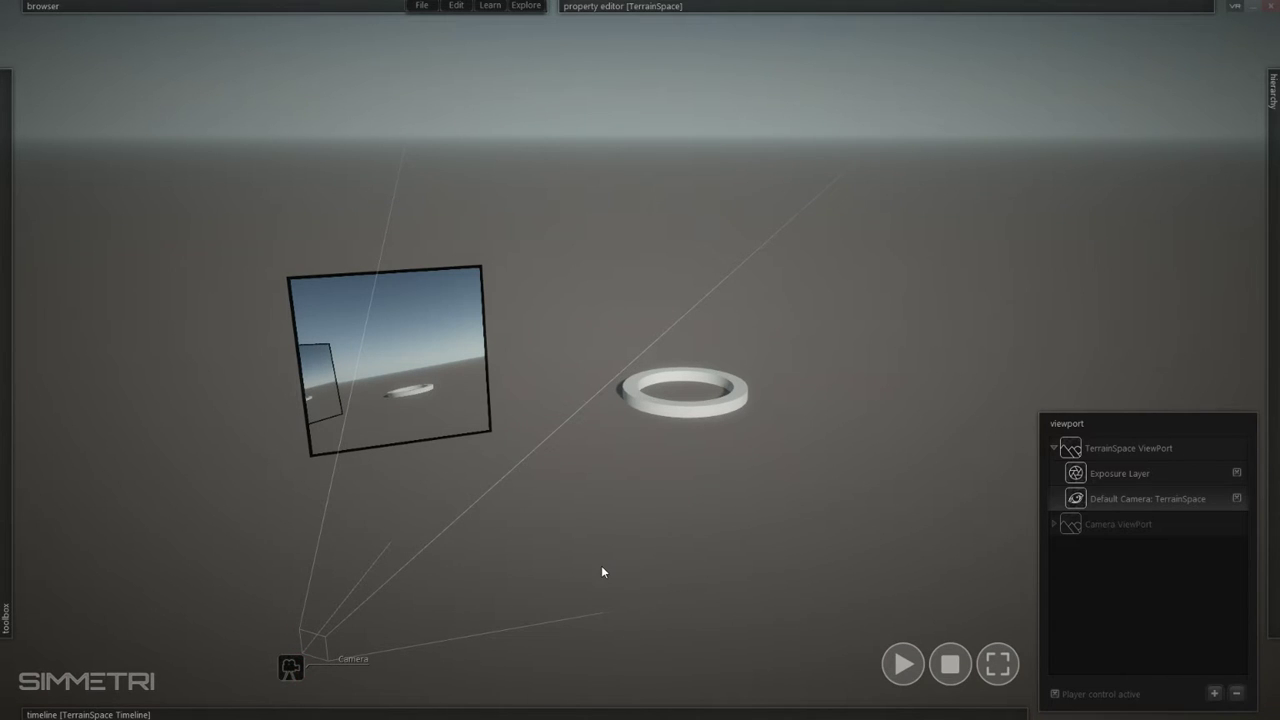
{"action": "right_click_drag", "start_coordinate": [601, 565], "coordinate": [615, 645]}
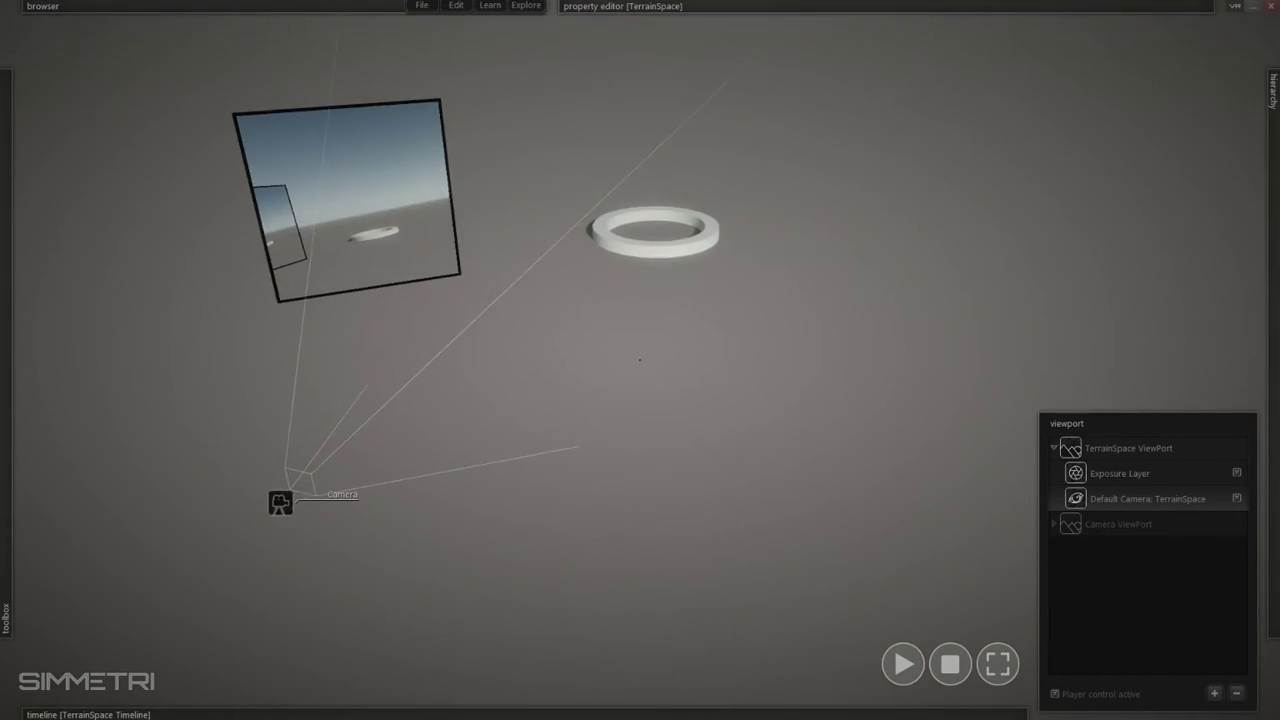
{"action": "right_click_drag", "start_coordinate": [640, 360], "coordinate": [698, 355]}
- Add a new key track for the camera's Transform to the TerrainSpace timeline
{"action": "mouse_move", "coordinate": [540, 711]}
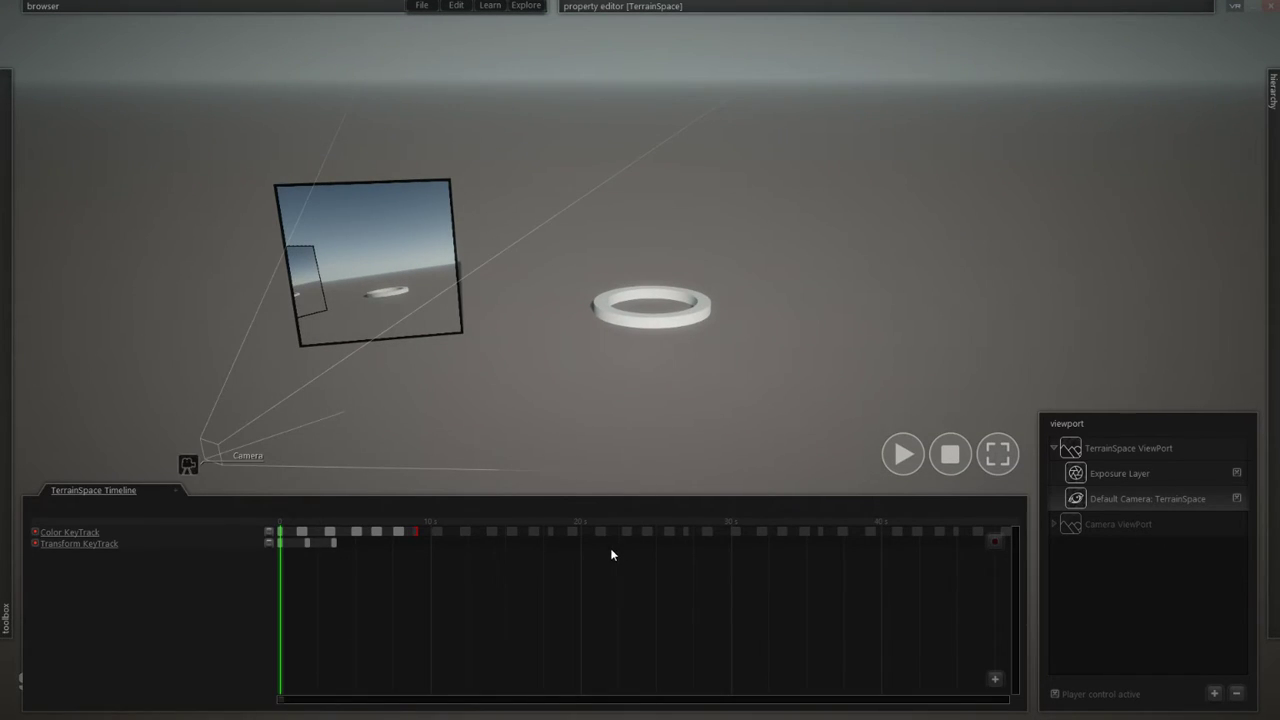
{"action": "left_click", "coordinate": [190, 463]}
{"action": "mouse_move", "coordinate": [653, 41]}
{"action": "left_click", "coordinate": [642, 72]}
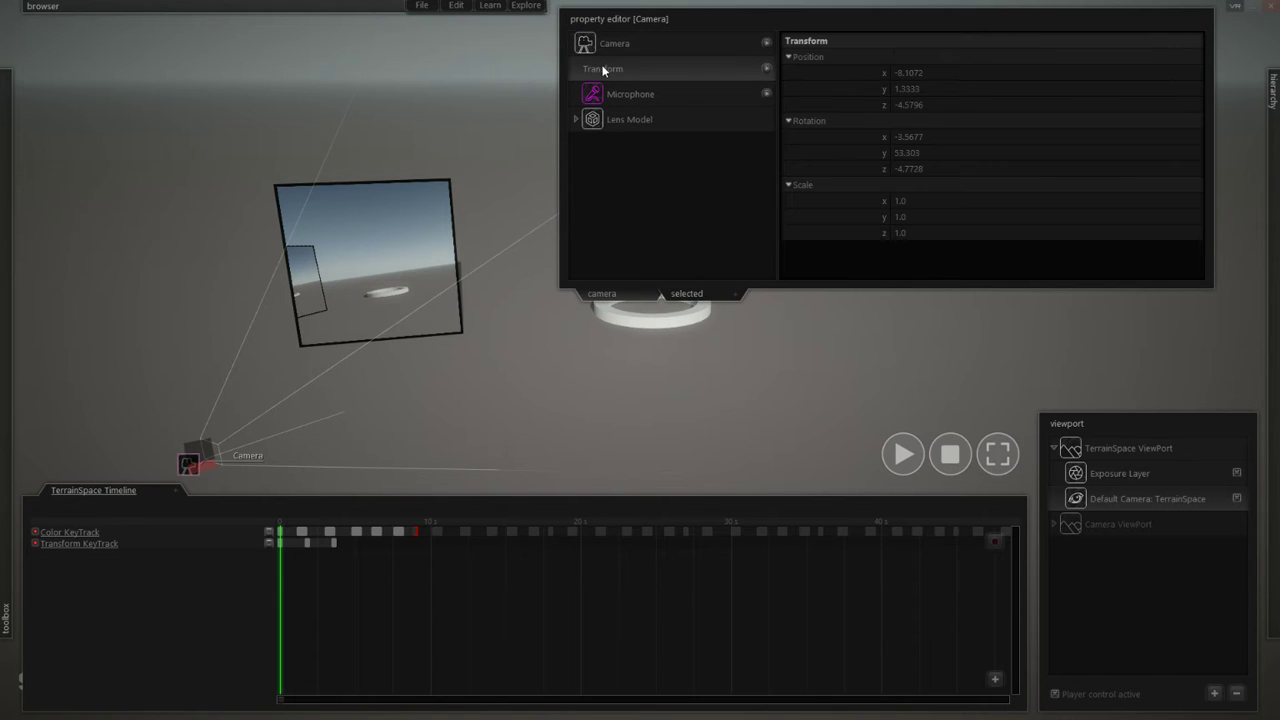
{"action": "left_click", "coordinate": [766, 69]}
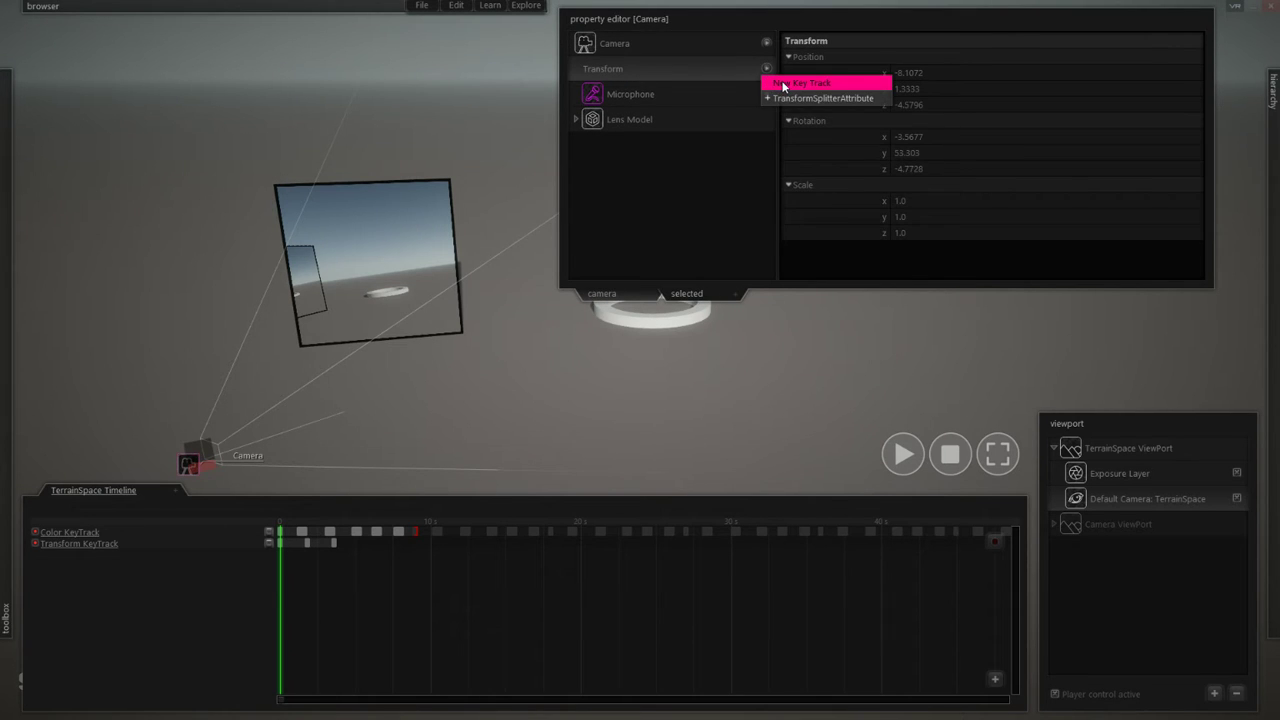
{"action": "left_click", "coordinate": [784, 84]}
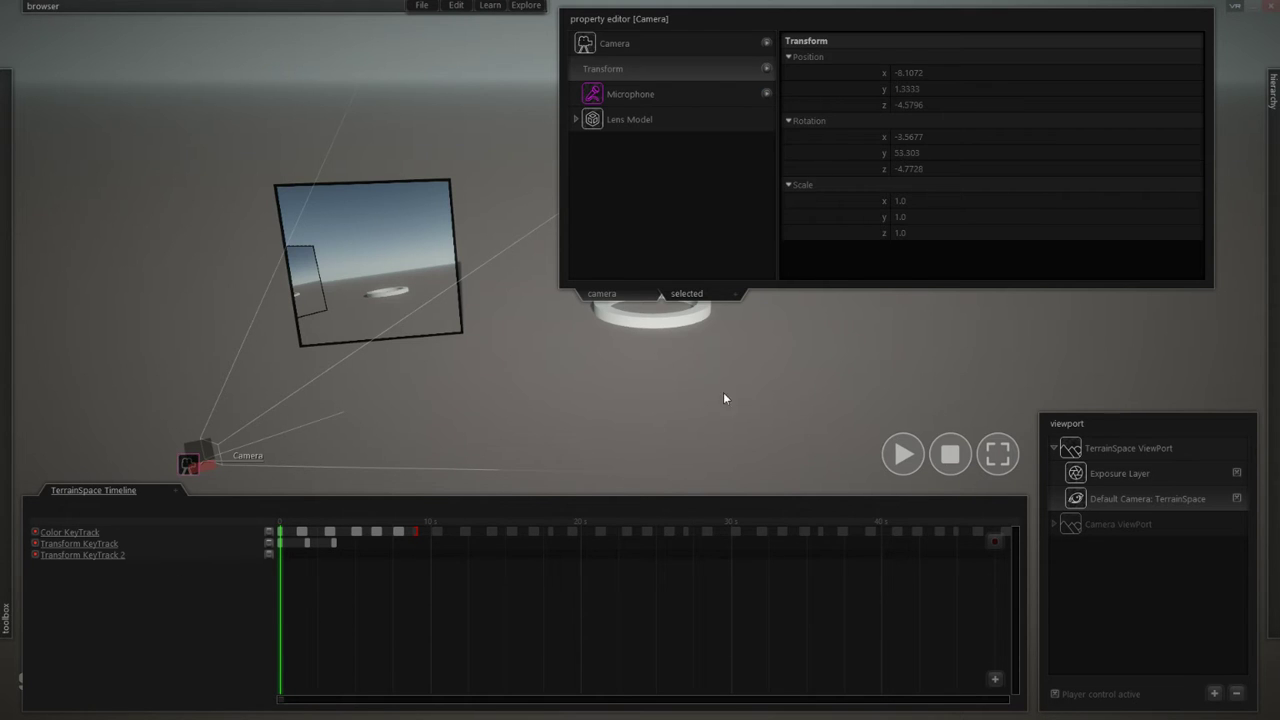
- Rename the camera's Transform KeyTrack 2 as "Camera Fly In Keytrack"
{"action": "left_click", "coordinate": [697, 15]}
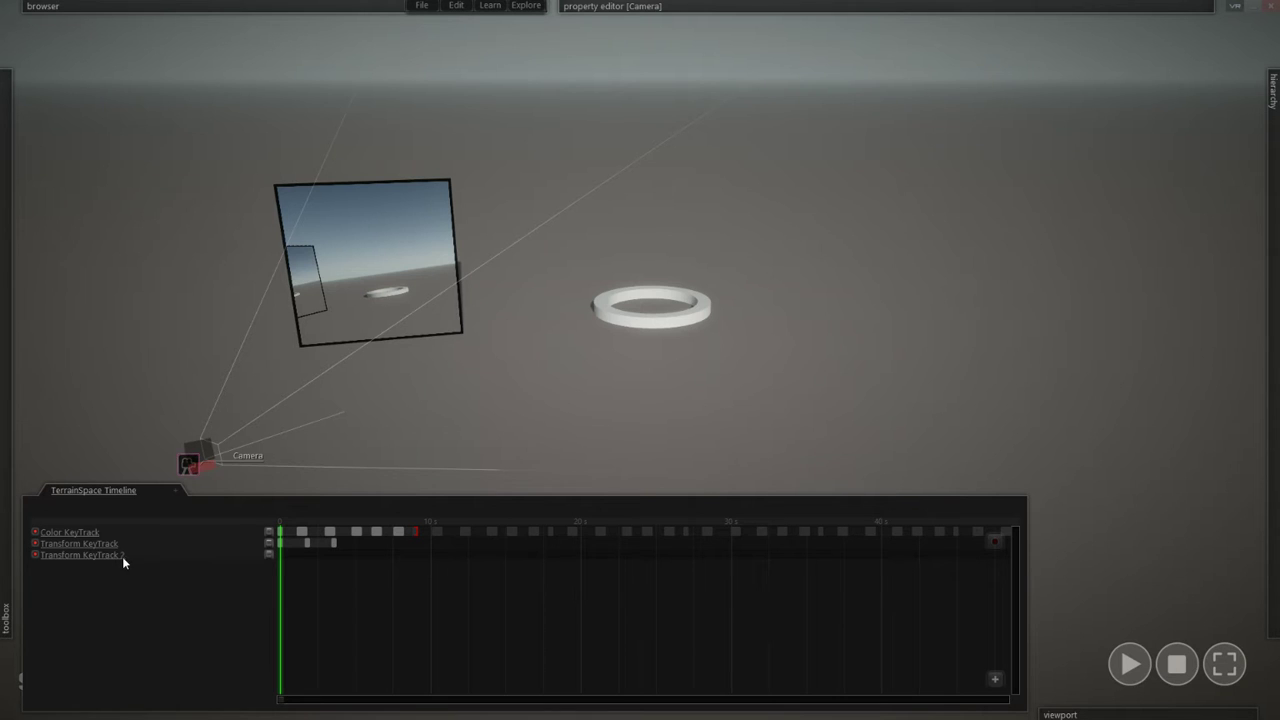
{"action": "left_click", "coordinate": [56, 554]}
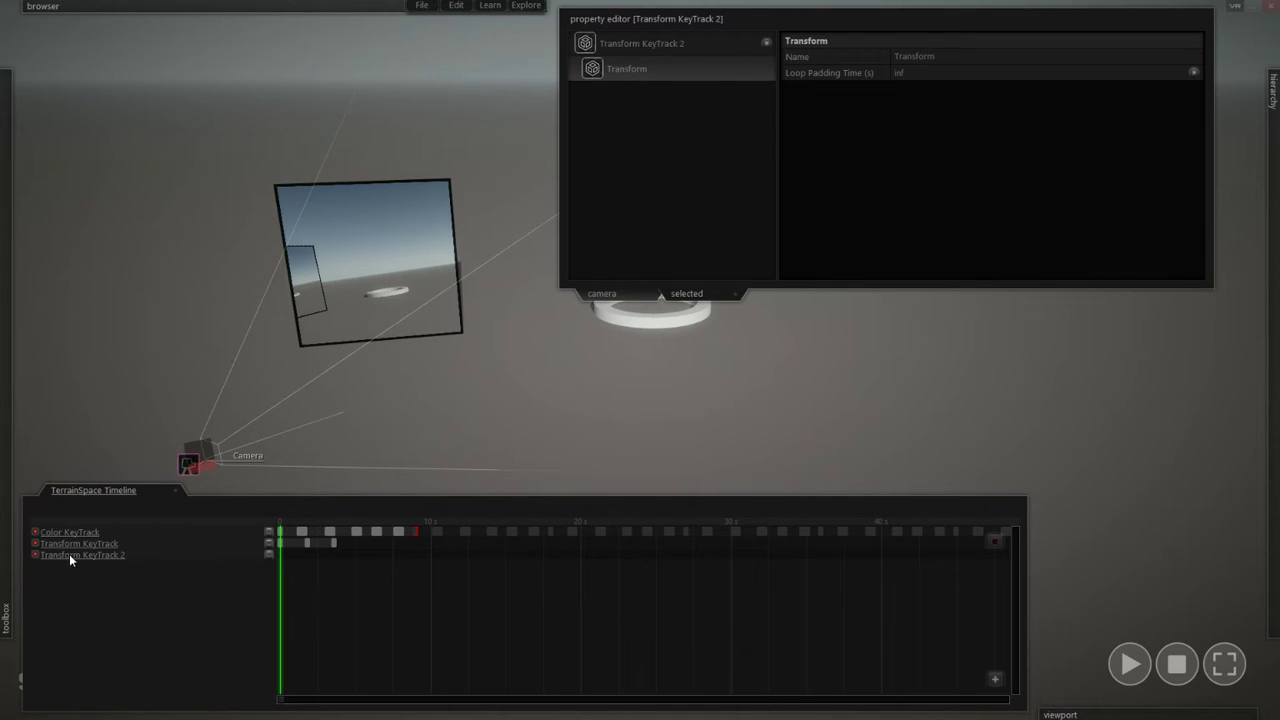
{"action": "left_click", "coordinate": [670, 45]}
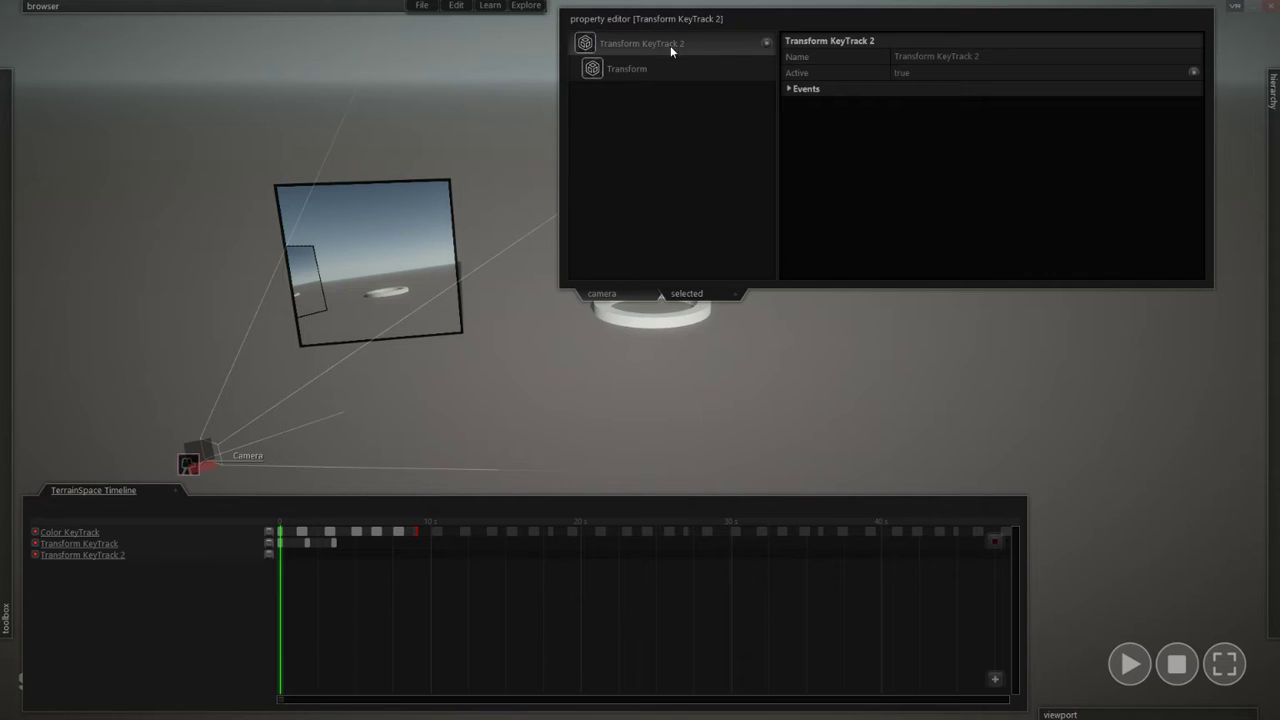
{"action": "left_click", "coordinate": [960, 57]}
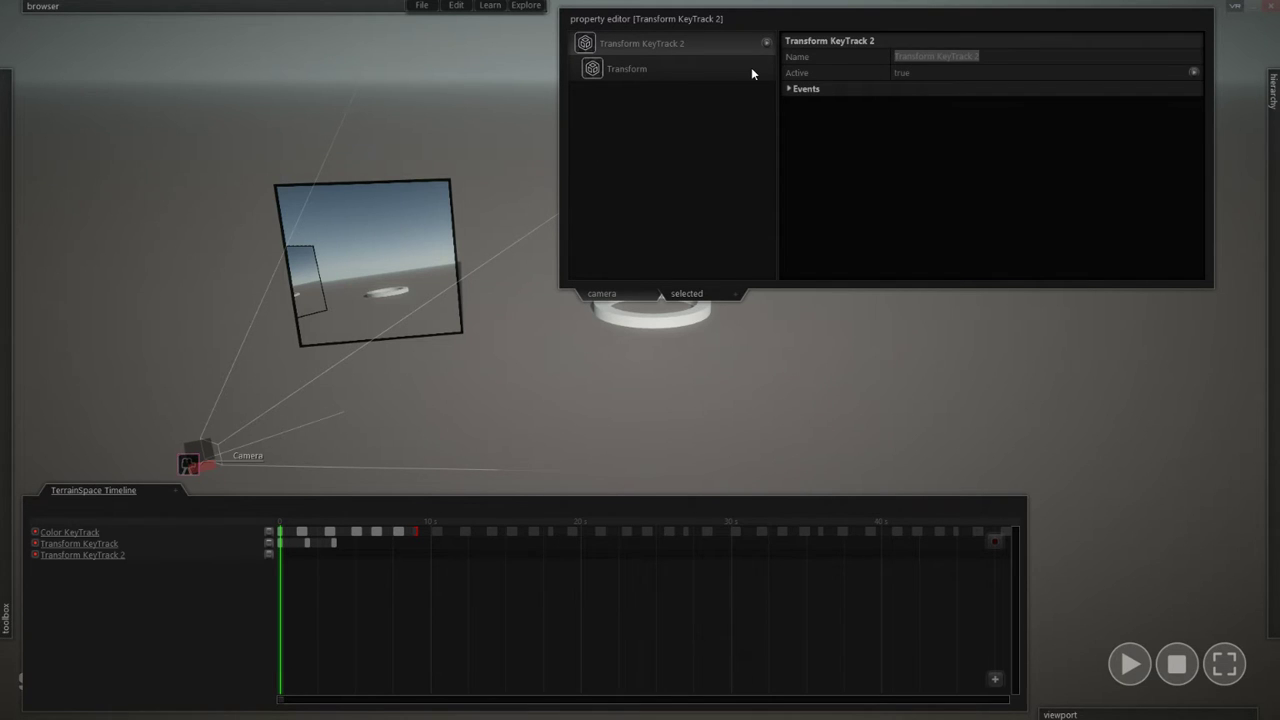
{"action": "type", "text": "Camera "}
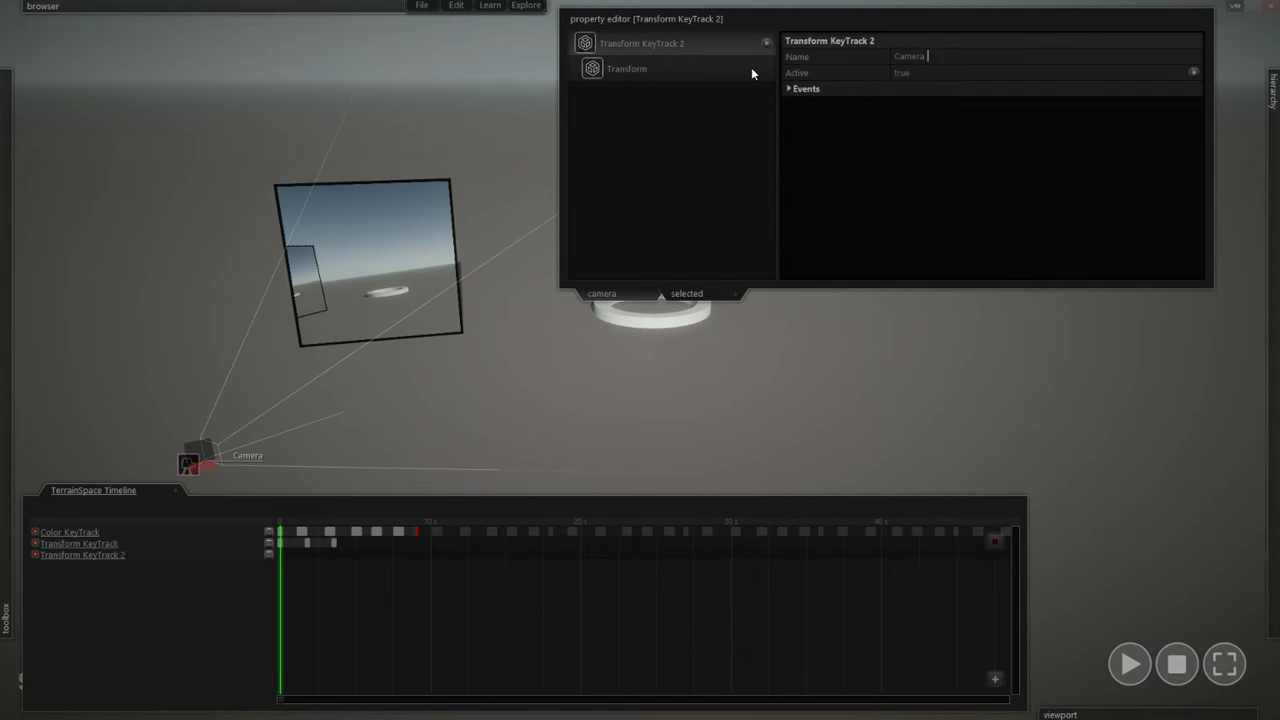
{"action": "type", "text": "Flyin"}
{"action": "key", "text": "BackSpace"}
{"action": "key", "text": "BackSpace"}
{"action": "type", "text": "In Keytrack"}
{"action": "key", "text": "Return"}
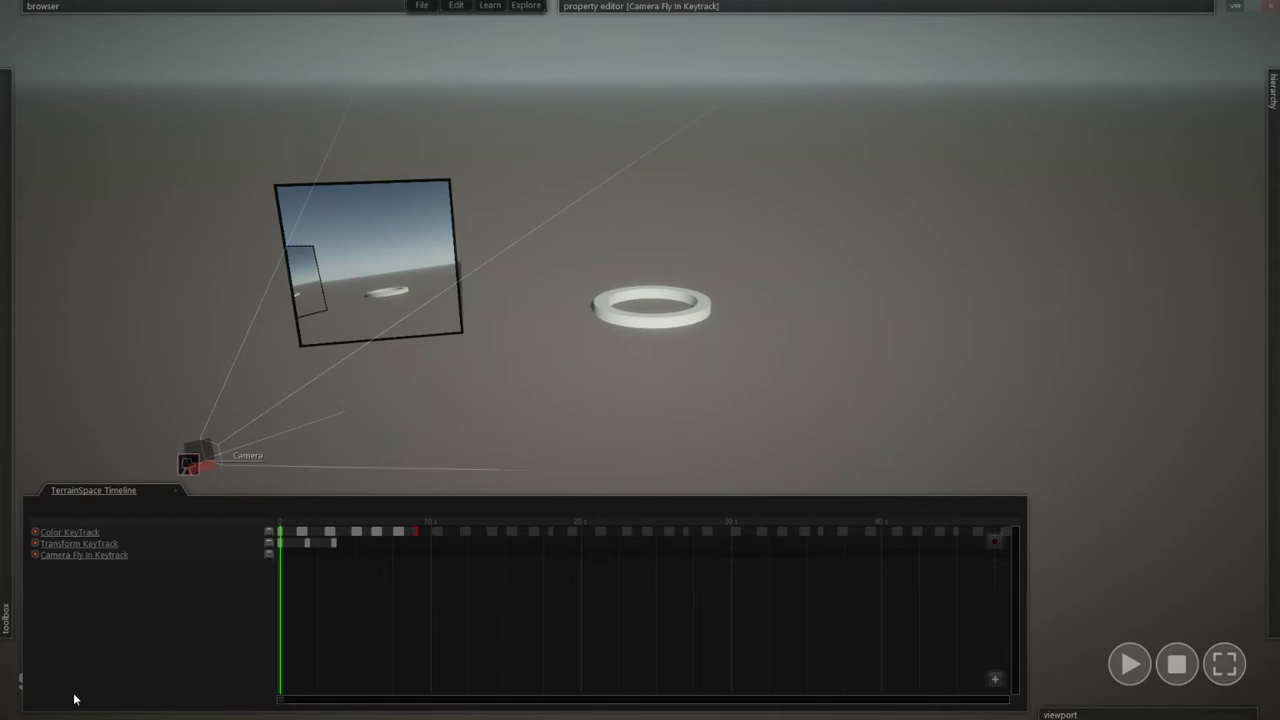
- Rename the tube's Transform KeyTrack as "Color Ring-- Transform KeyTrack"
{"action": "left_click", "coordinate": [63, 543]}
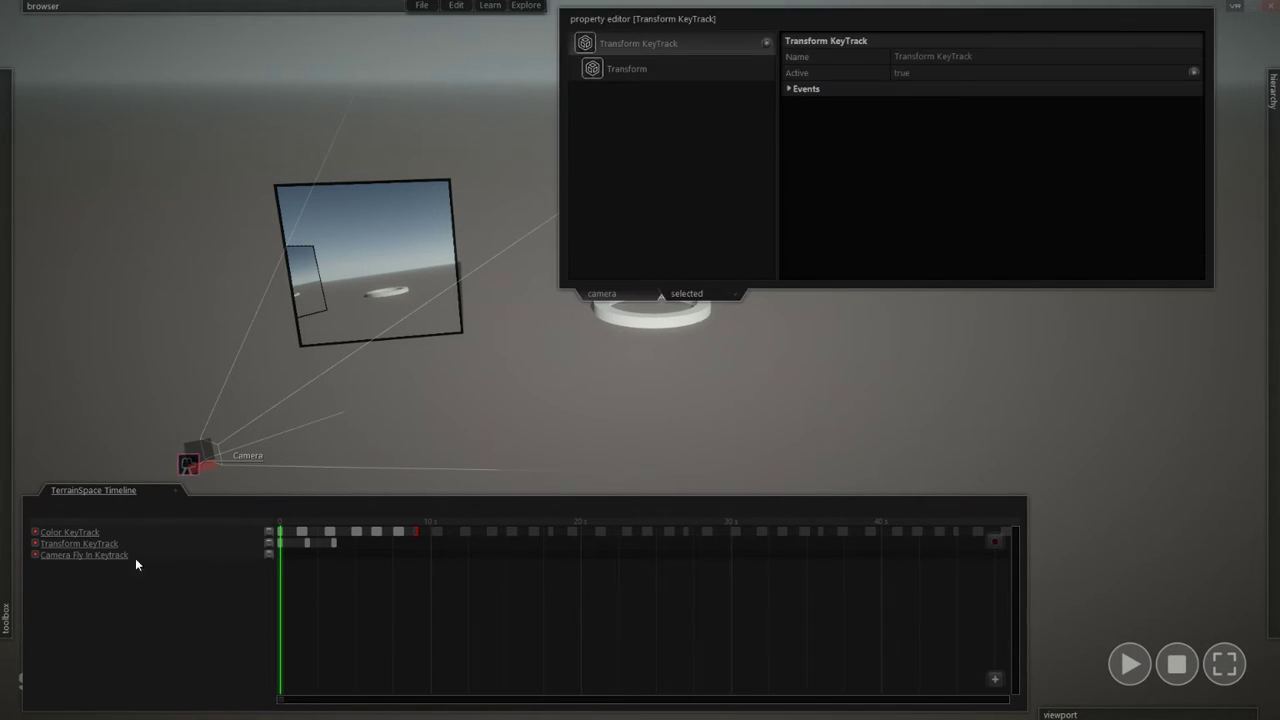
{"action": "left_click", "coordinate": [990, 55]}
{"action": "left_click", "coordinate": [893, 56]}
{"action": "type", "text": "Ring"}
{"action": "key", "text": "BackSpace"}
{"action": "key", "text": "BackSpace"}
{"action": "key", "text": "BackSpace"}
{"action": "key", "text": "BackSpace"}
{"action": "type", "text": "Color Ring--"}
{"action": "left_click", "coordinate": [858, 24]}
- Clear the selection and play the first two seconds of the timeline
{"action": "left_click", "coordinate": [806, 398]}
{"action": "key", "text": "space"}
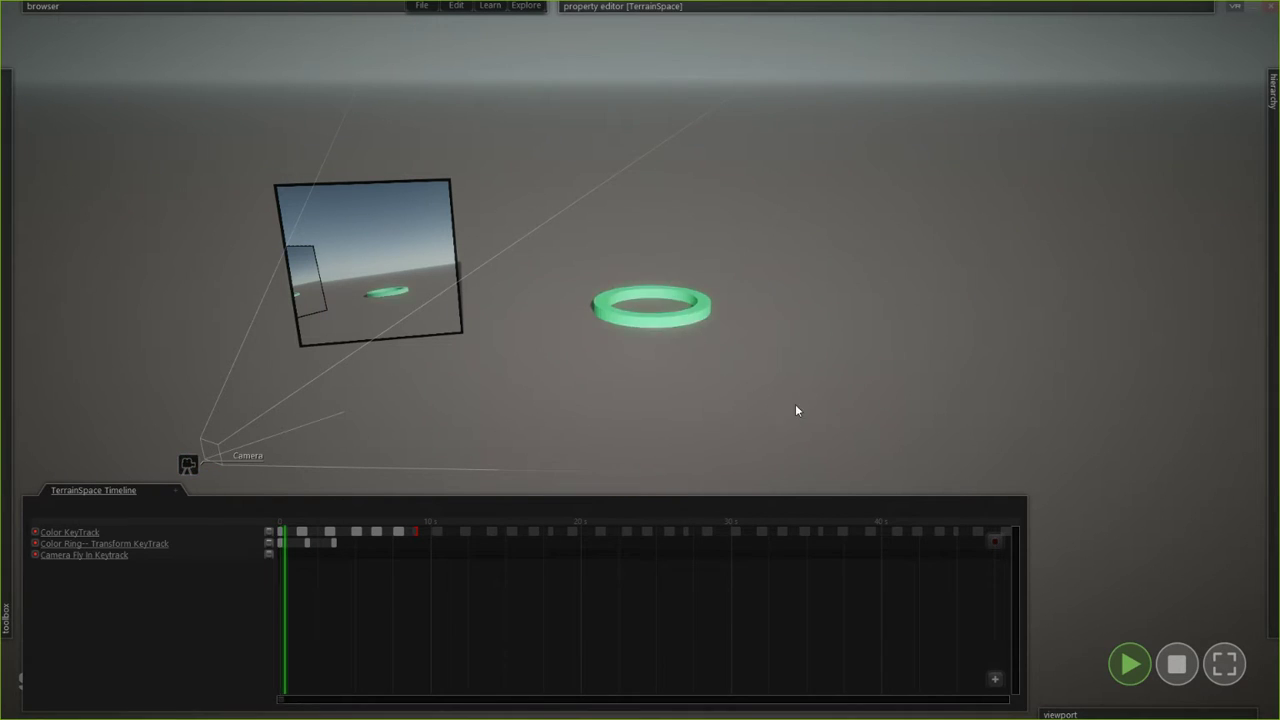
{"action": "key", "text": "space"}
- Rename the TubeEntity as "Color Ring"
{"action": "mouse_move", "coordinate": [1278, 228]}
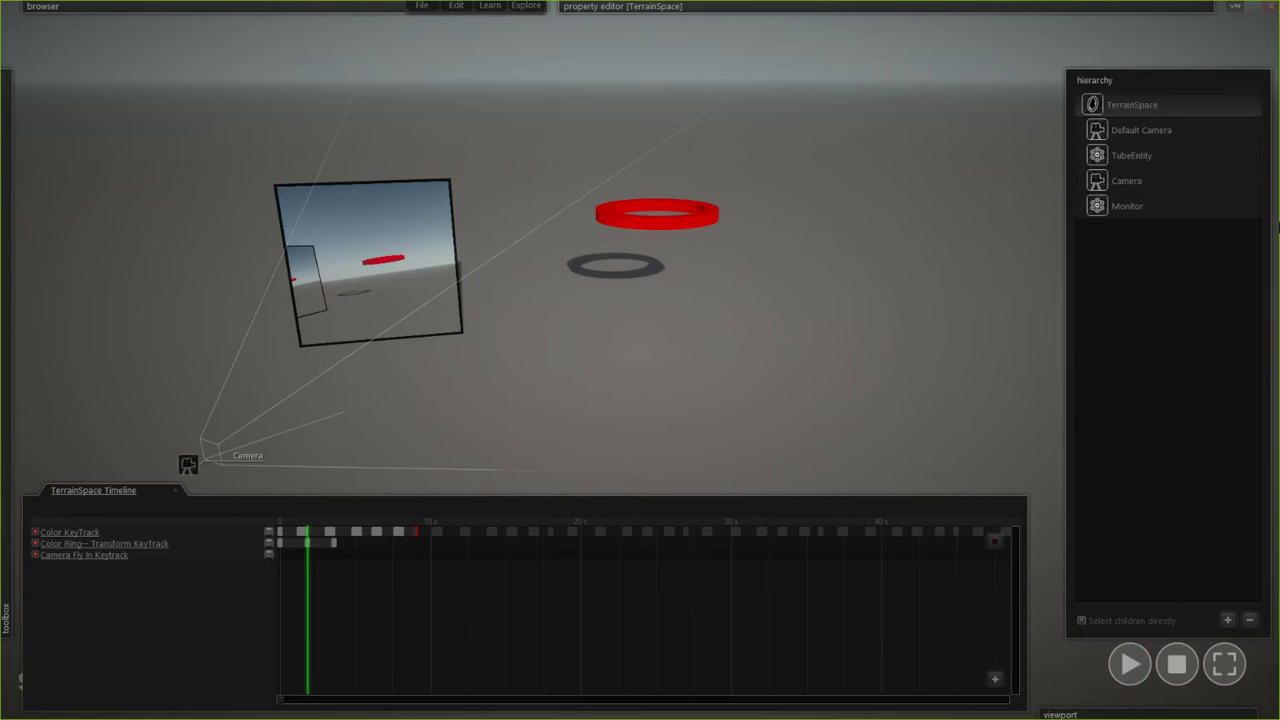
{"action": "left_click", "coordinate": [1132, 157]}
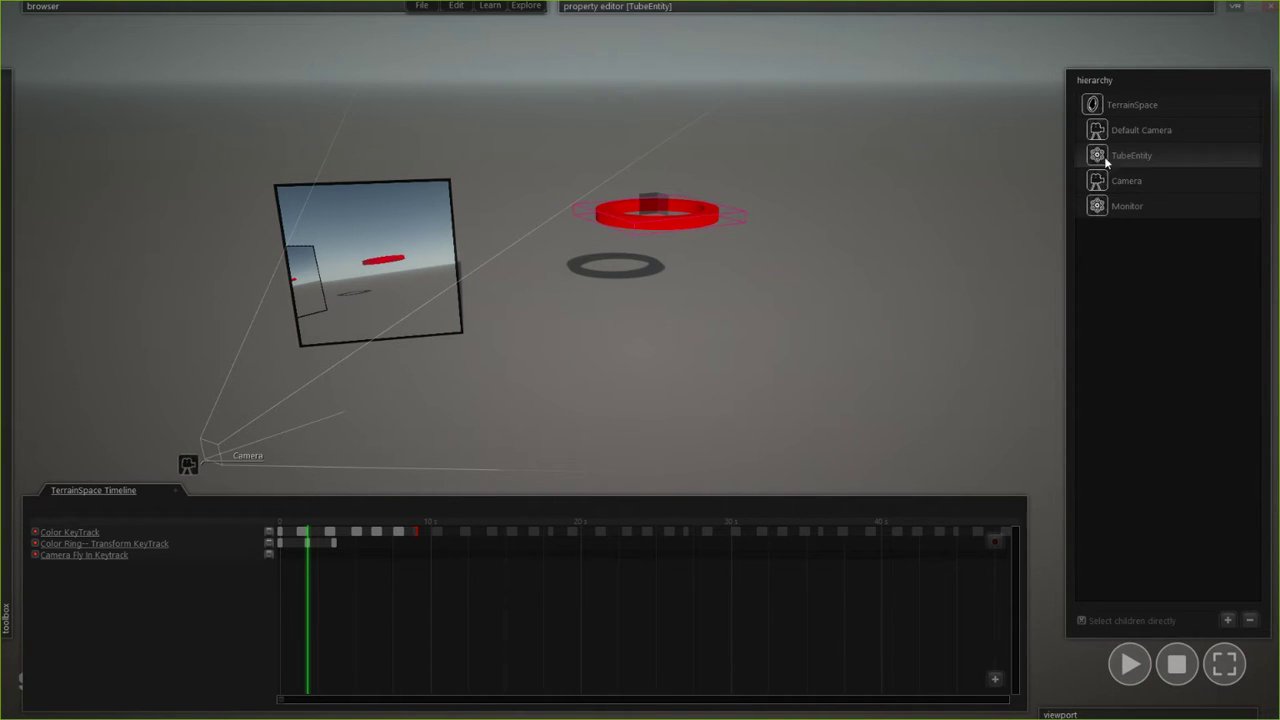
{"action": "mouse_move", "coordinate": [684, 29]}
{"action": "left_click", "coordinate": [651, 46]}
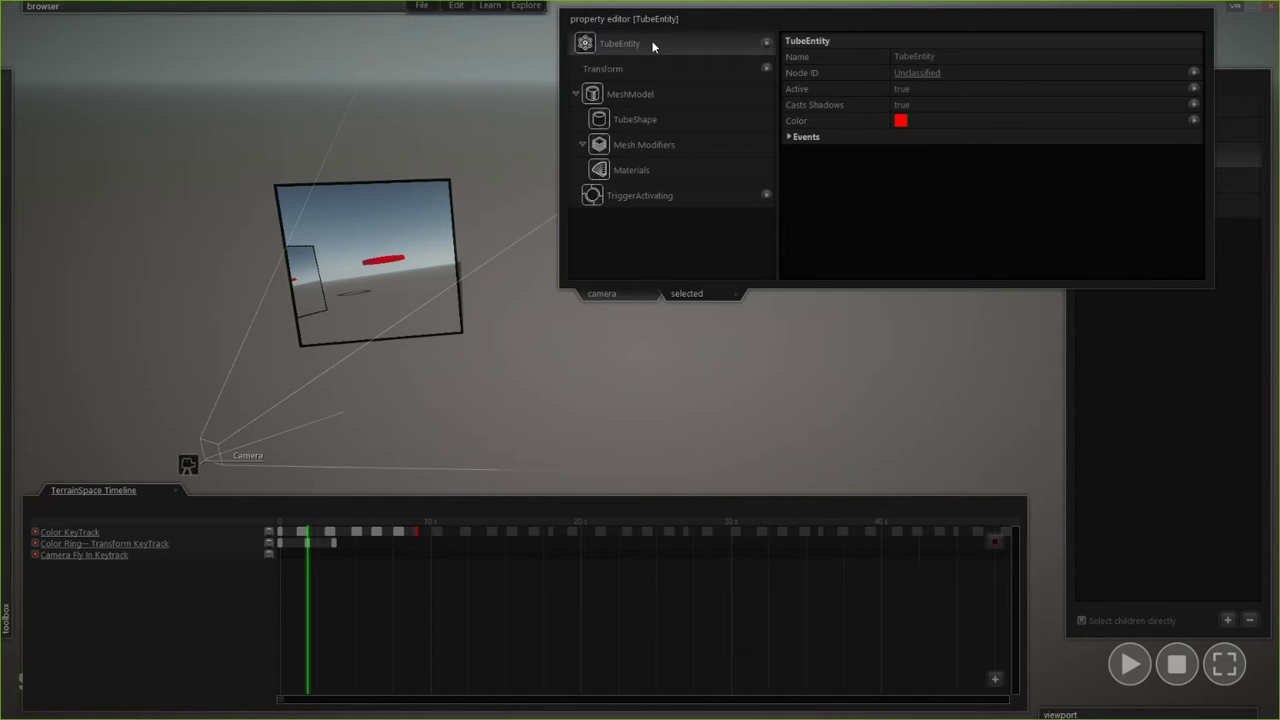
{"action": "left_click", "coordinate": [915, 56]}
{"action": "key", "text": "ctrl+a"}
{"action": "type", "text": "Color Ring"}
{"action": "key", "text": "Return"}
{"action": "left_click", "coordinate": [5, 615]}
{"action": "left_click", "coordinate": [926, 10]}
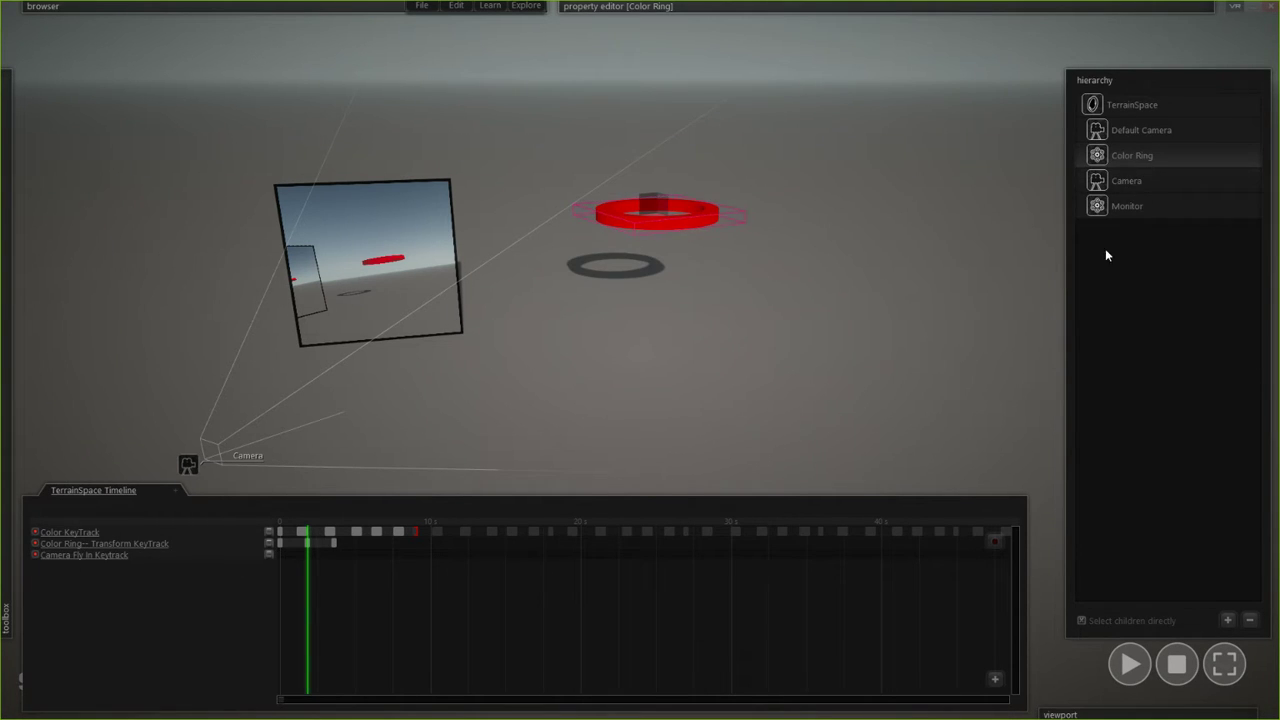
- Identify the Monitor and the Color Ring in the scene from their hierarchy entries, and clear the selection
{"action": "left_click", "coordinate": [1133, 202]}
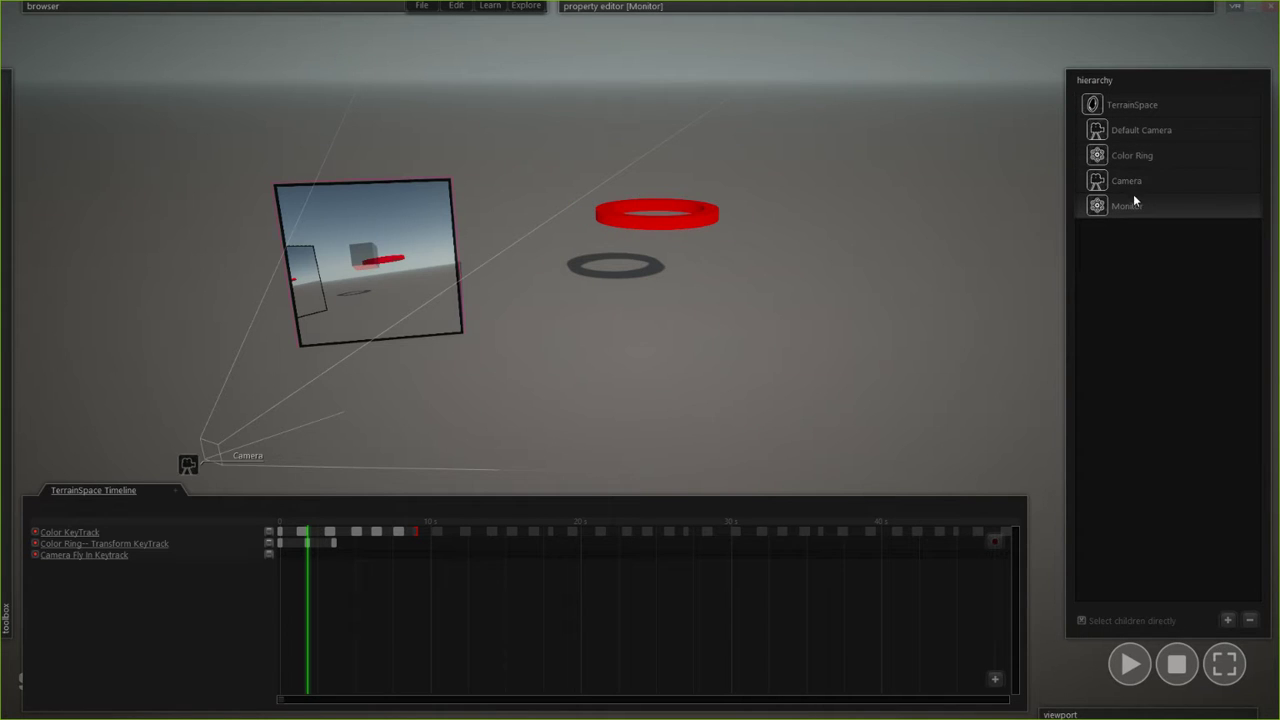
{"action": "left_click", "coordinate": [1120, 157]}
{"action": "left_click", "coordinate": [736, 346]}
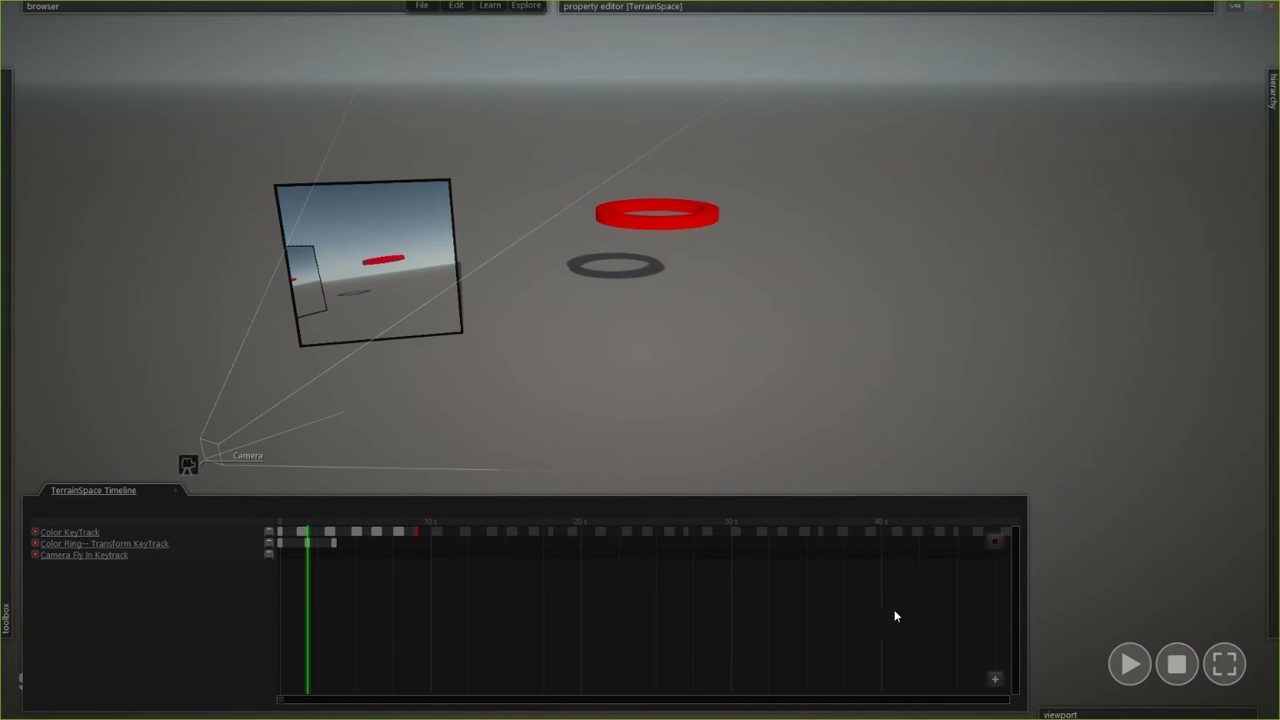
- Play the ring's animation from the start of the timeline and pause it after about 4 seconds
{"action": "left_click", "coordinate": [279, 523]}
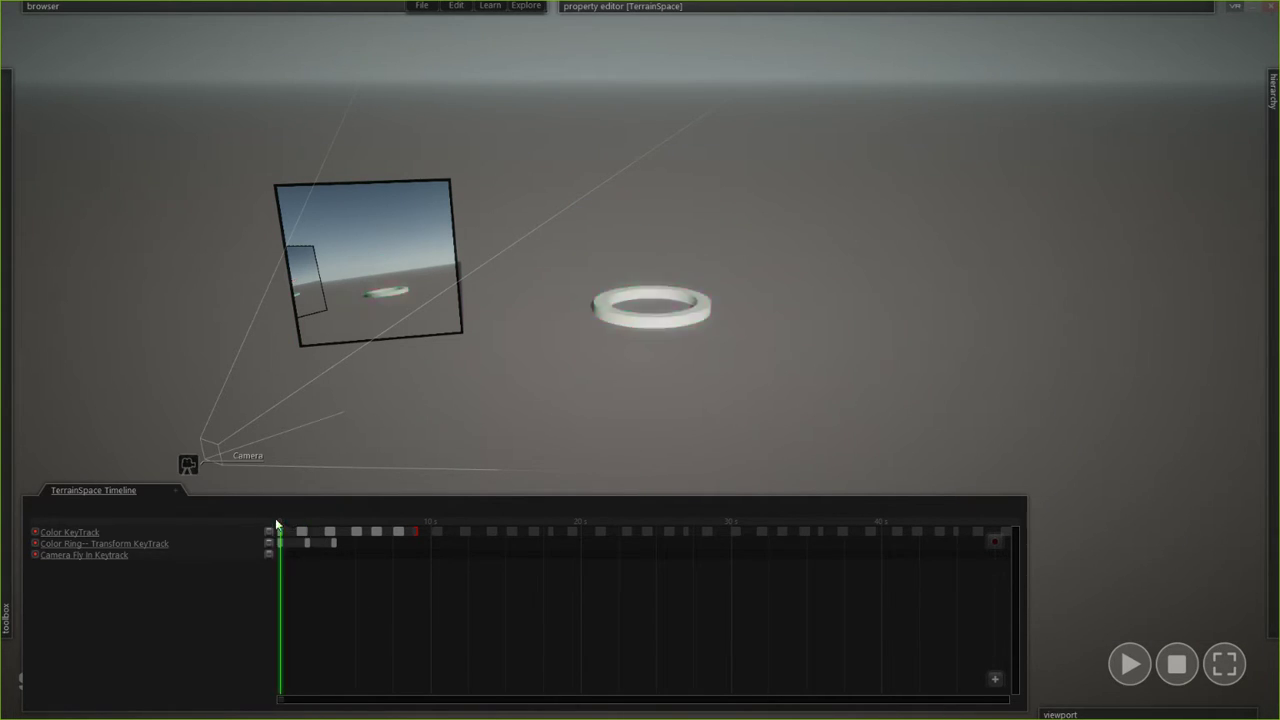
{"action": "key", "text": "space"}
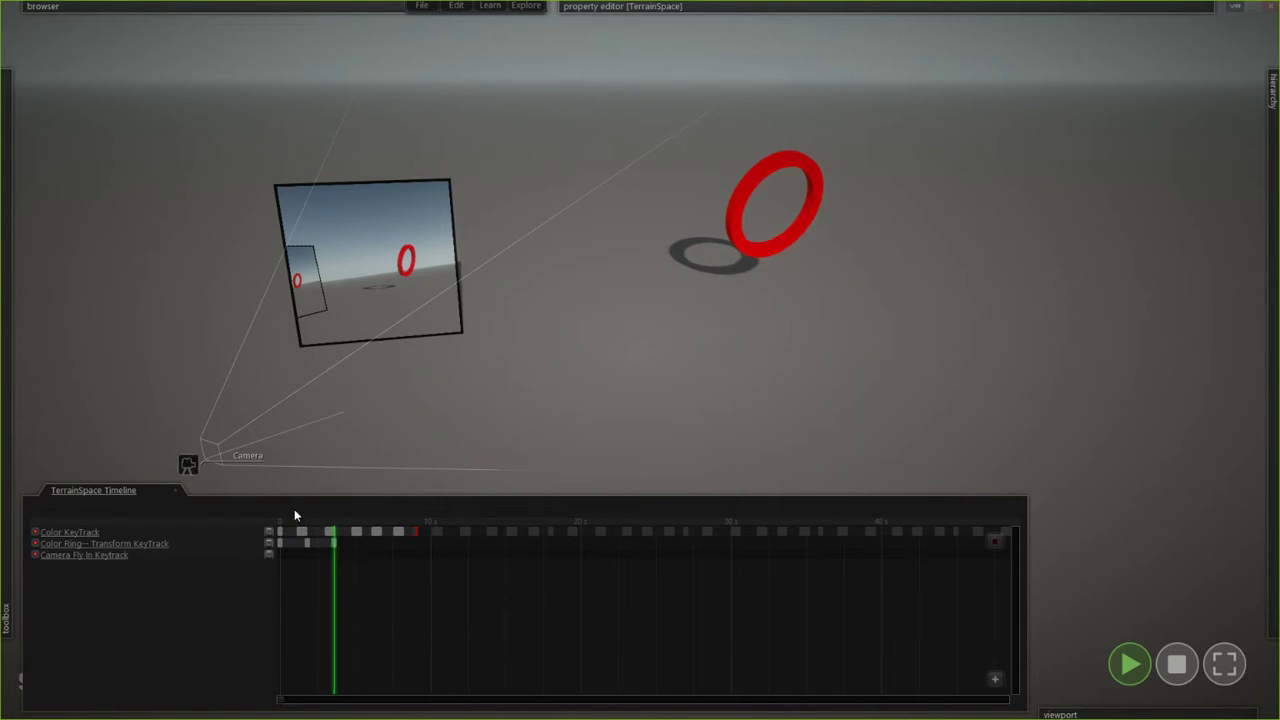
{"action": "key", "text": "space"}
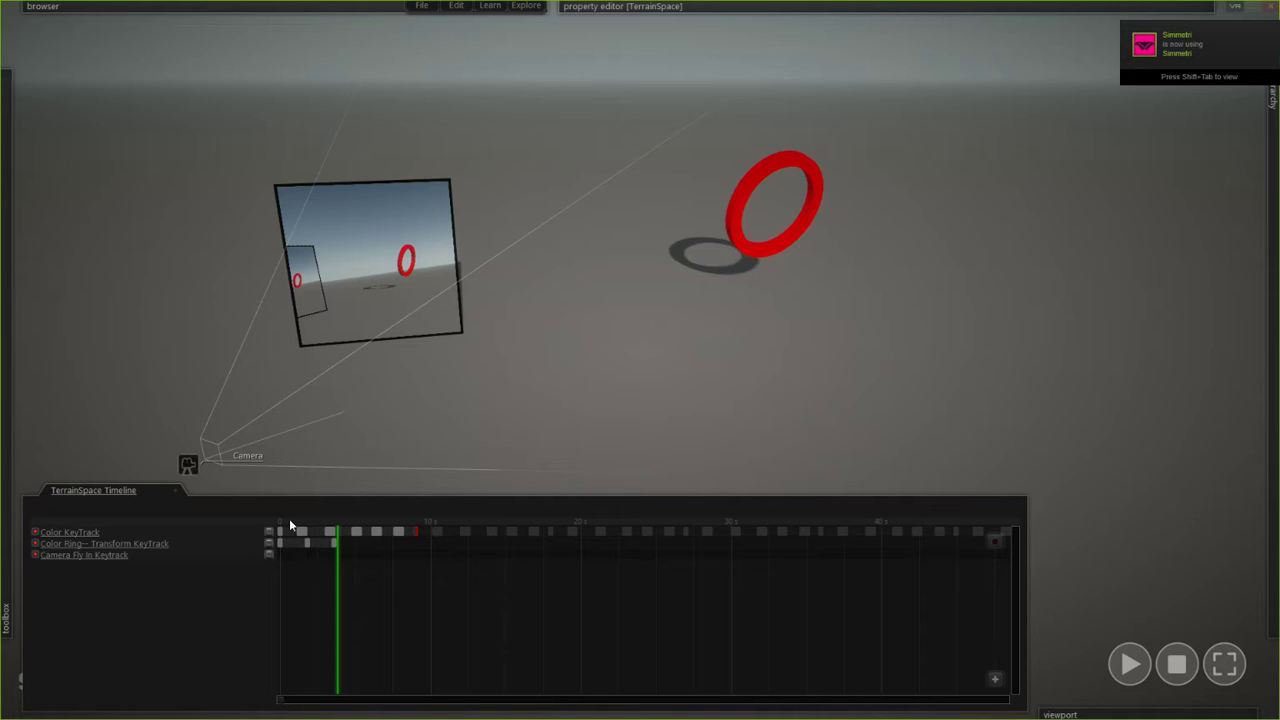
- Add a keyframe for the camera's starting position at 0 seconds on the Camera Fly In Keytrack
{"action": "left_click", "coordinate": [288, 521]}
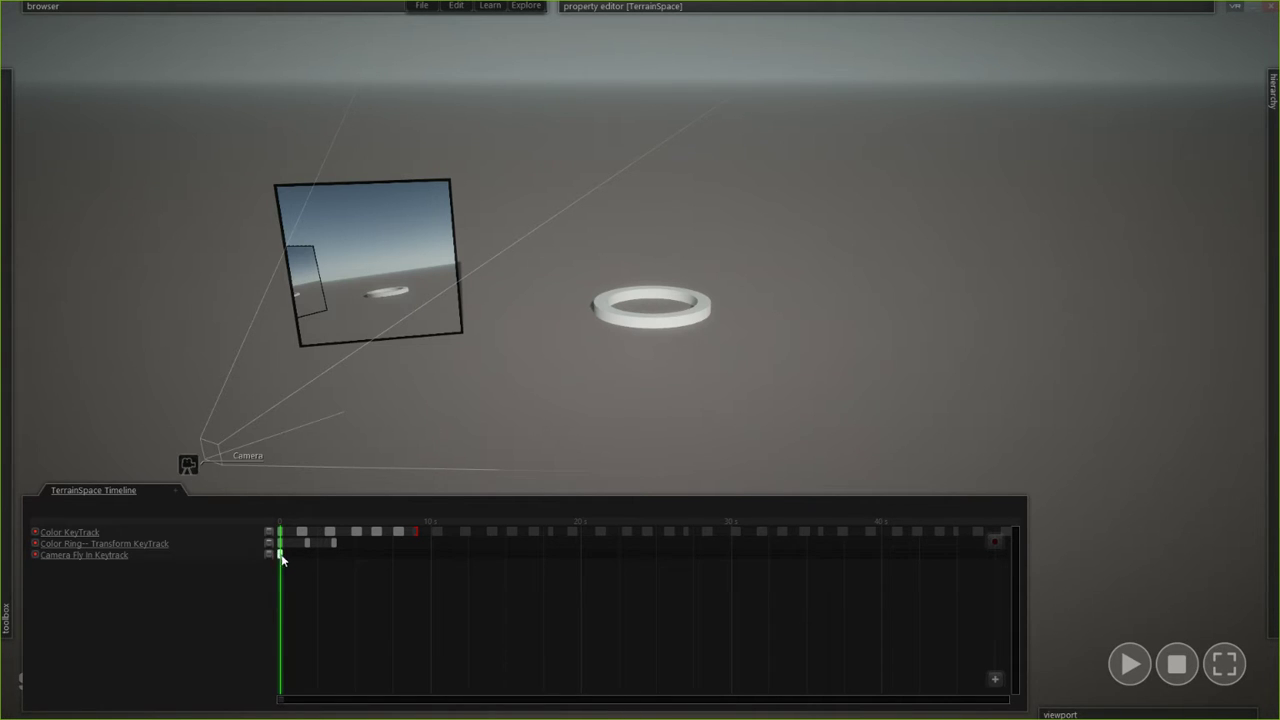
{"action": "left_click", "coordinate": [281, 557]}
- Set the playhead to about 3 seconds, move the camera close to the ring, and key its position on the Camera Fly In Keytrack
{"action": "left_click", "coordinate": [436, 527]}
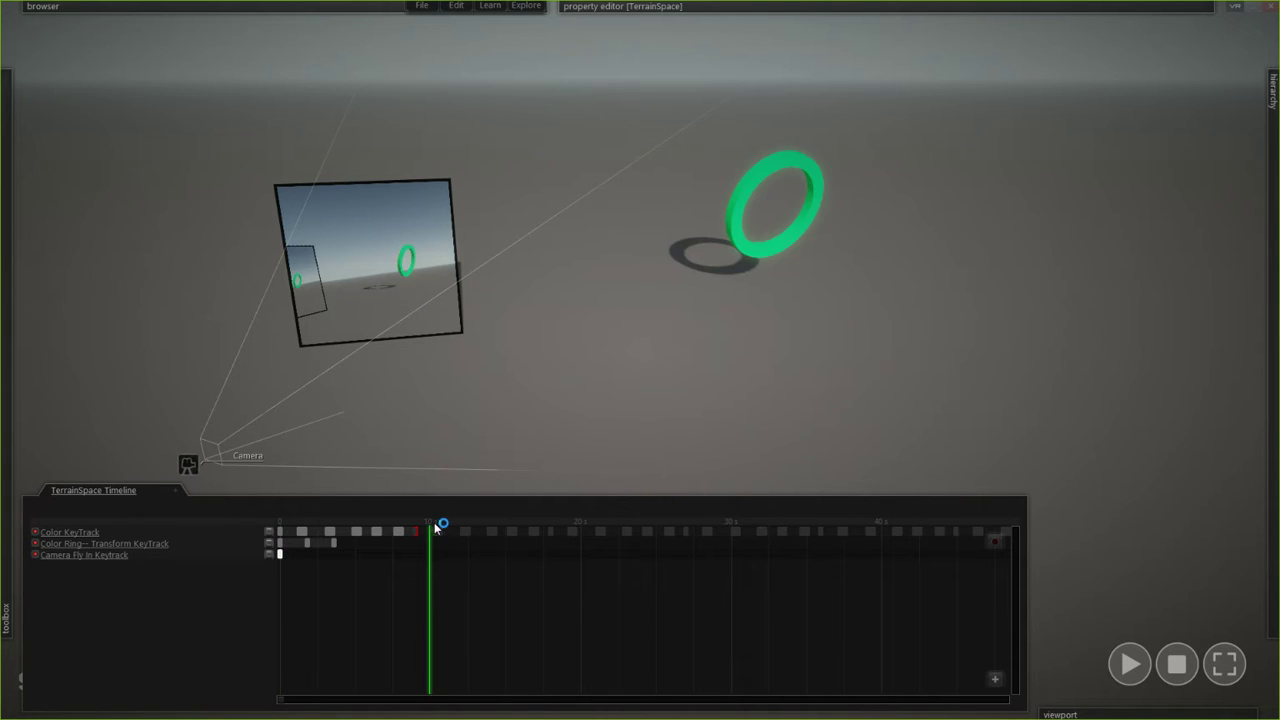
{"action": "left_click_drag", "start_coordinate": [436, 527], "coordinate": [327, 543]}
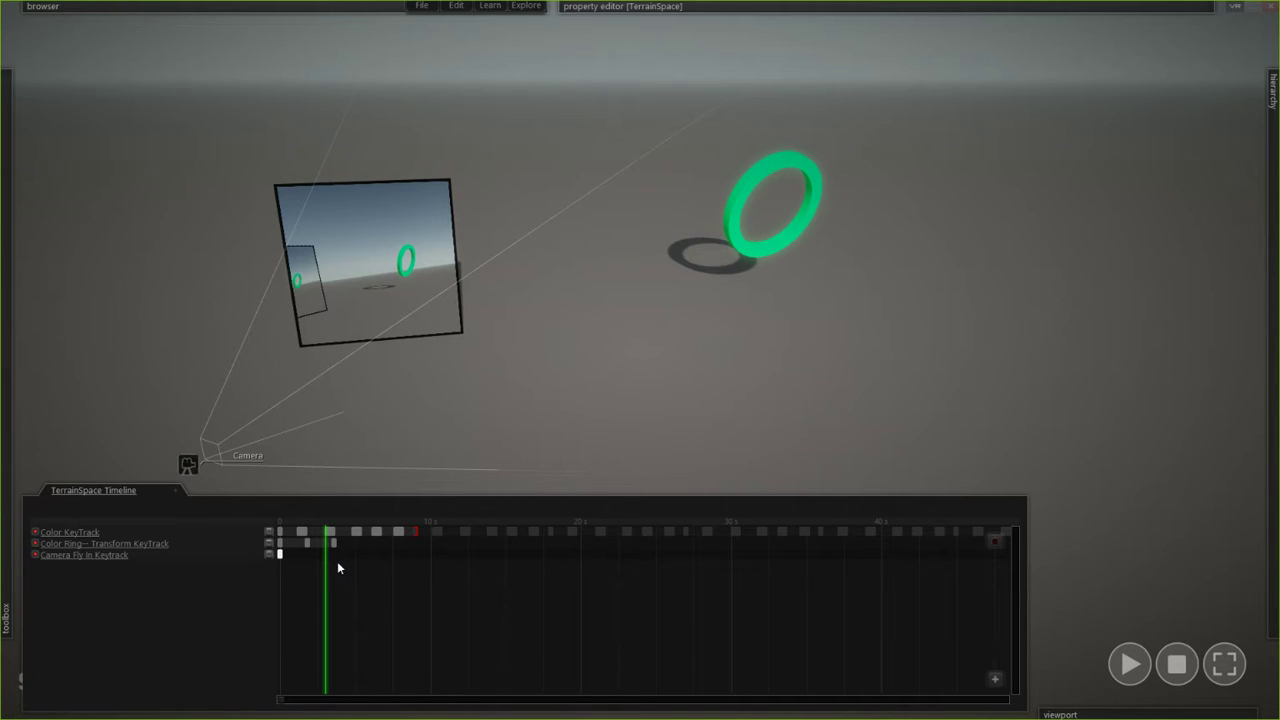
{"action": "left_click", "coordinate": [326, 555]}
{"action": "left_click", "coordinate": [326, 554]}
{"action": "left_click", "coordinate": [322, 555]}
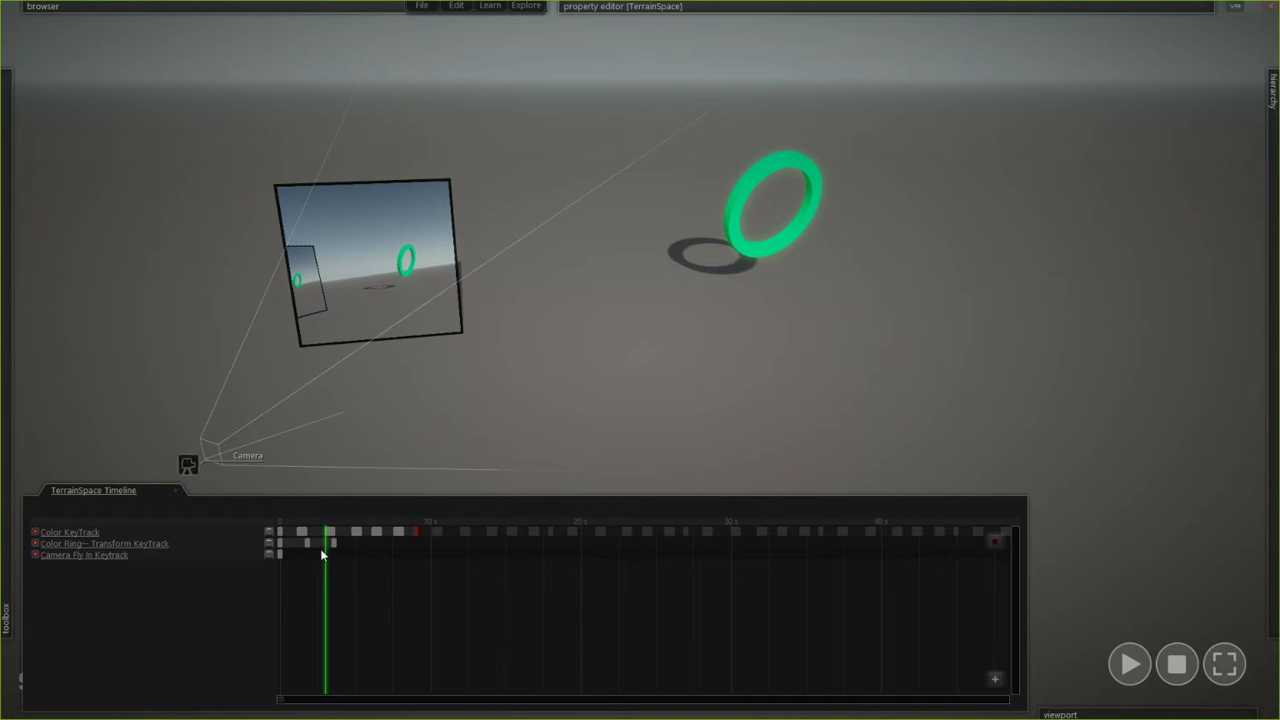
{"action": "left_click", "coordinate": [192, 467]}
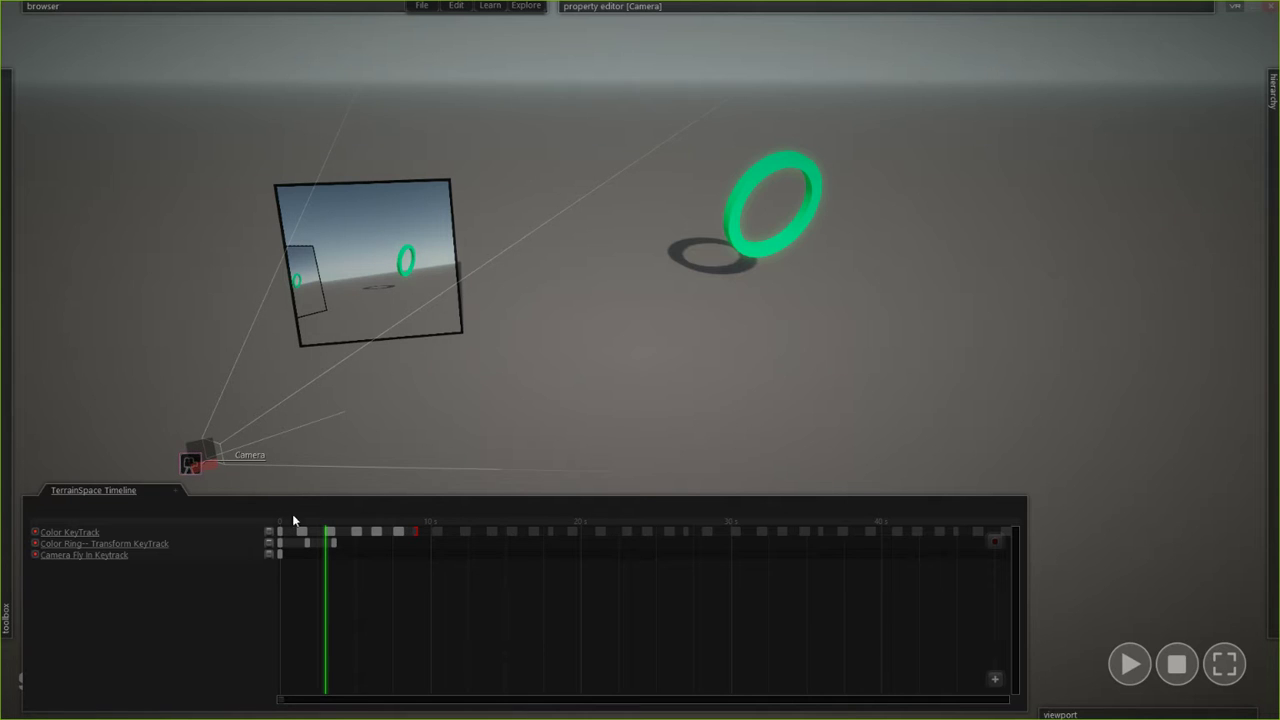
{"action": "left_click_drag", "start_coordinate": [200, 472], "coordinate": [634, 298]}
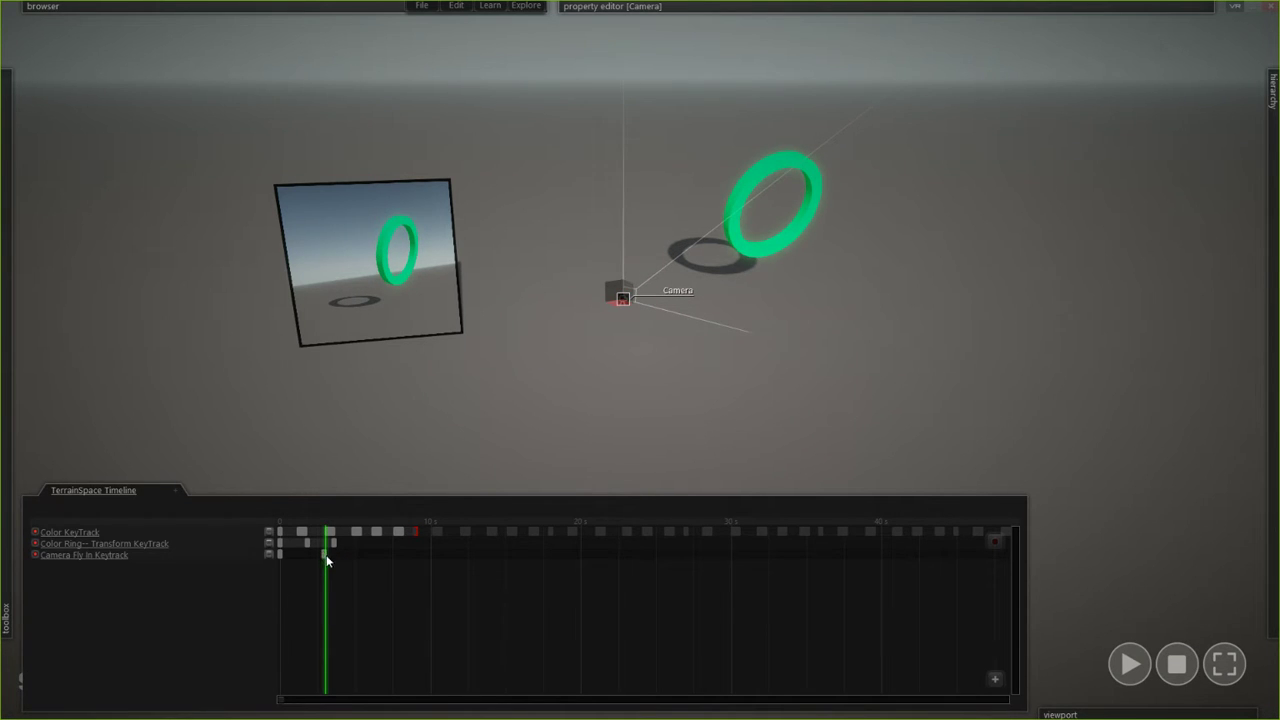
- Set the interpolation between the two keyframes of the Camera Fly In Keytrack to Smooth
{"action": "right_click", "coordinate": [295, 552]}
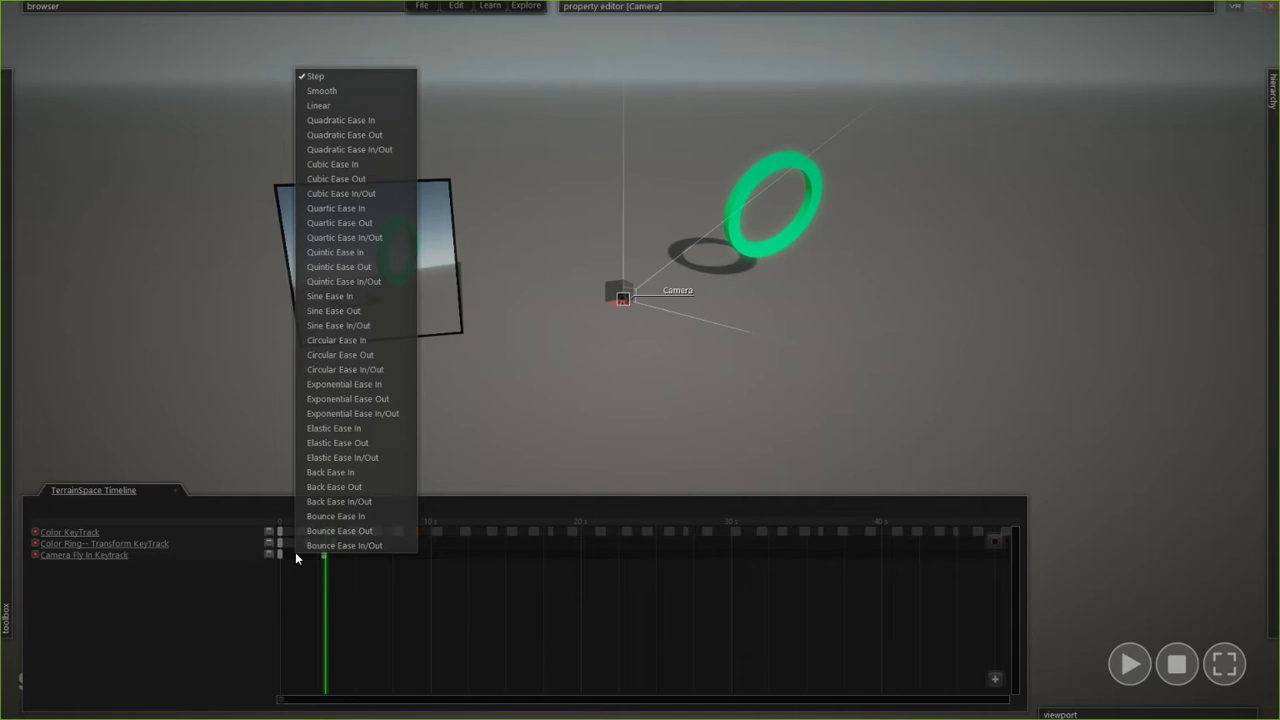
{"action": "left_click", "coordinate": [334, 90]}
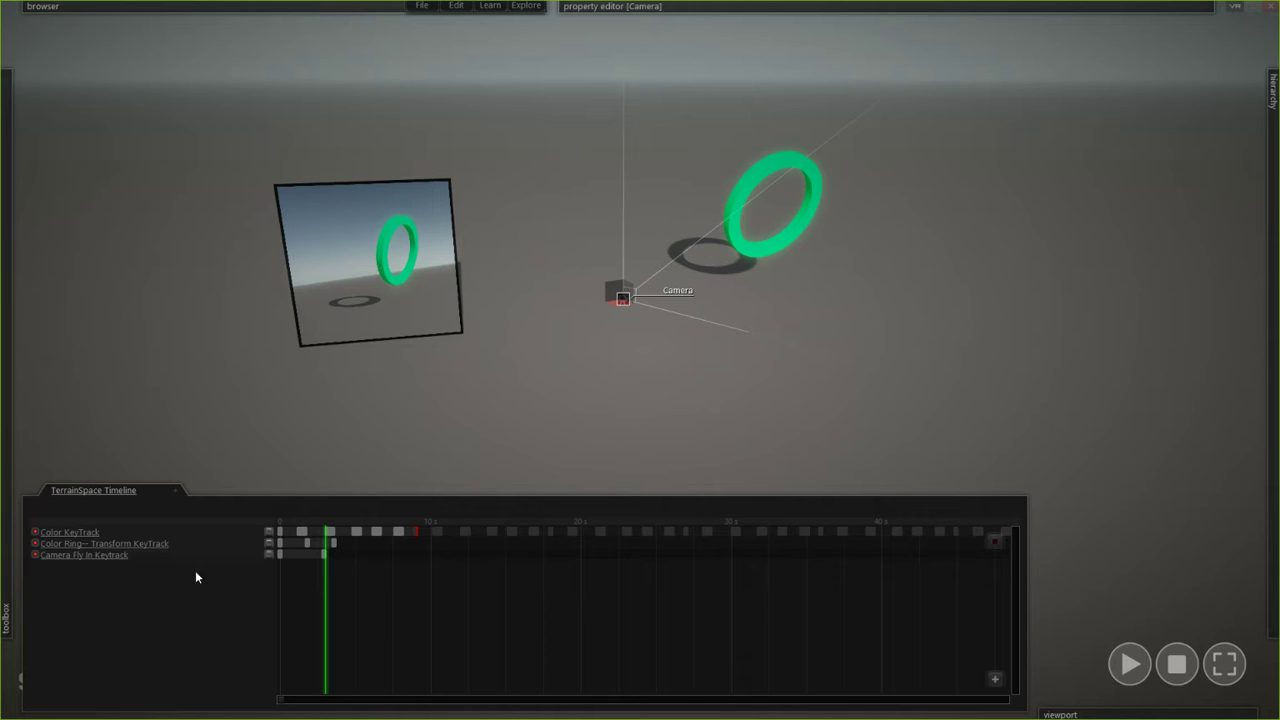
{"action": "right_click", "coordinate": [56, 552]}
{"action": "left_click", "coordinate": [352, 566]}
{"action": "right_click", "coordinate": [335, 552]}
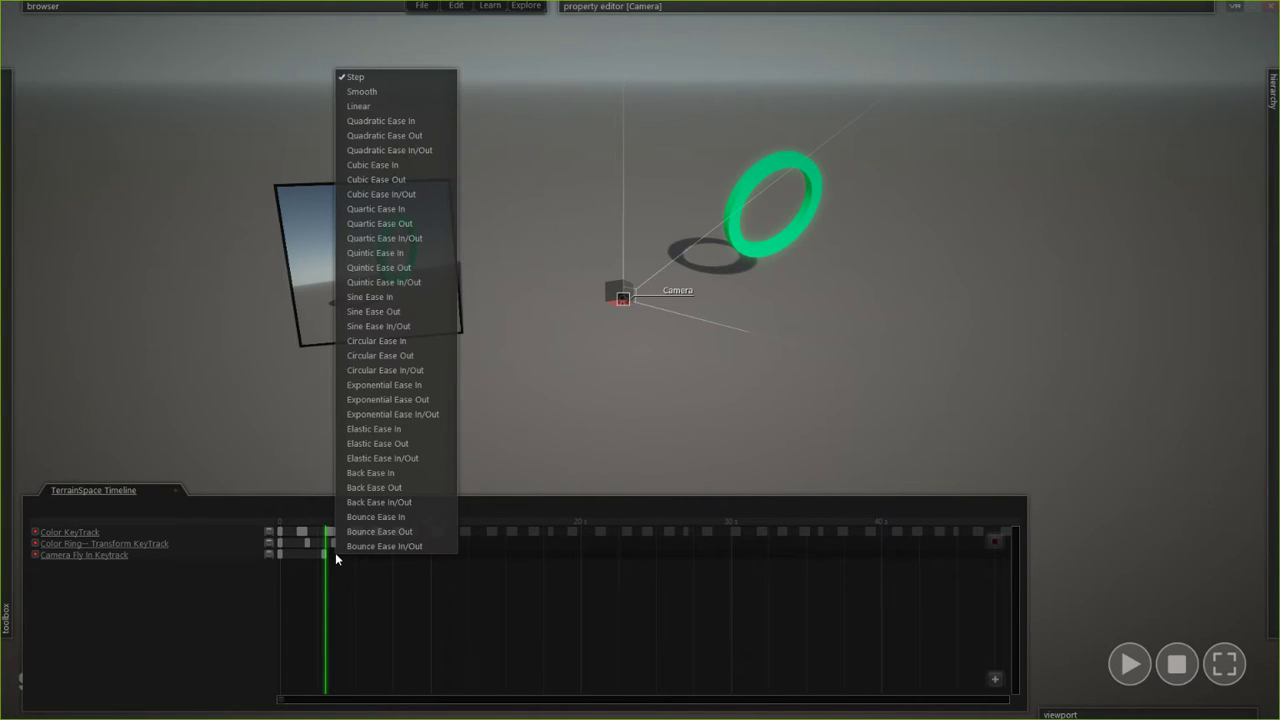
{"action": "left_click", "coordinate": [363, 99]}
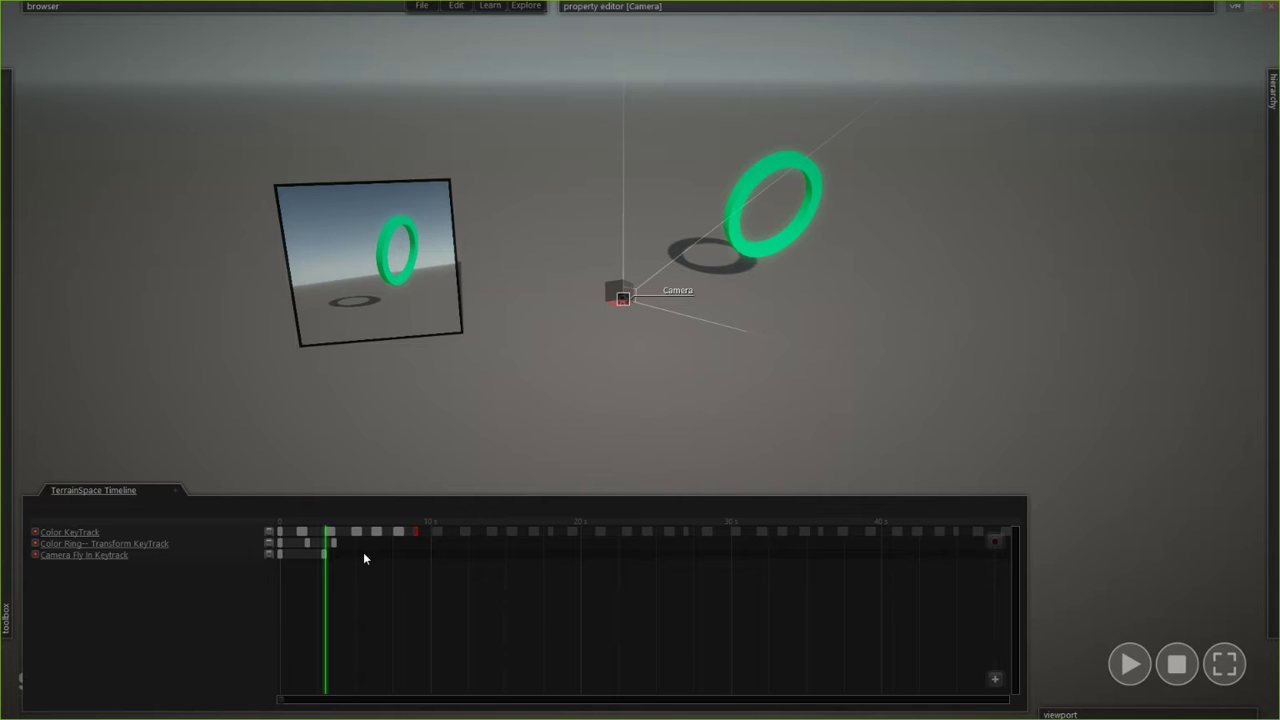
- Play the animation twice from the start to check the camera's fly-in on the monitor, and stop it at the start
{"action": "left_click_drag", "start_coordinate": [327, 527], "coordinate": [276, 537]}
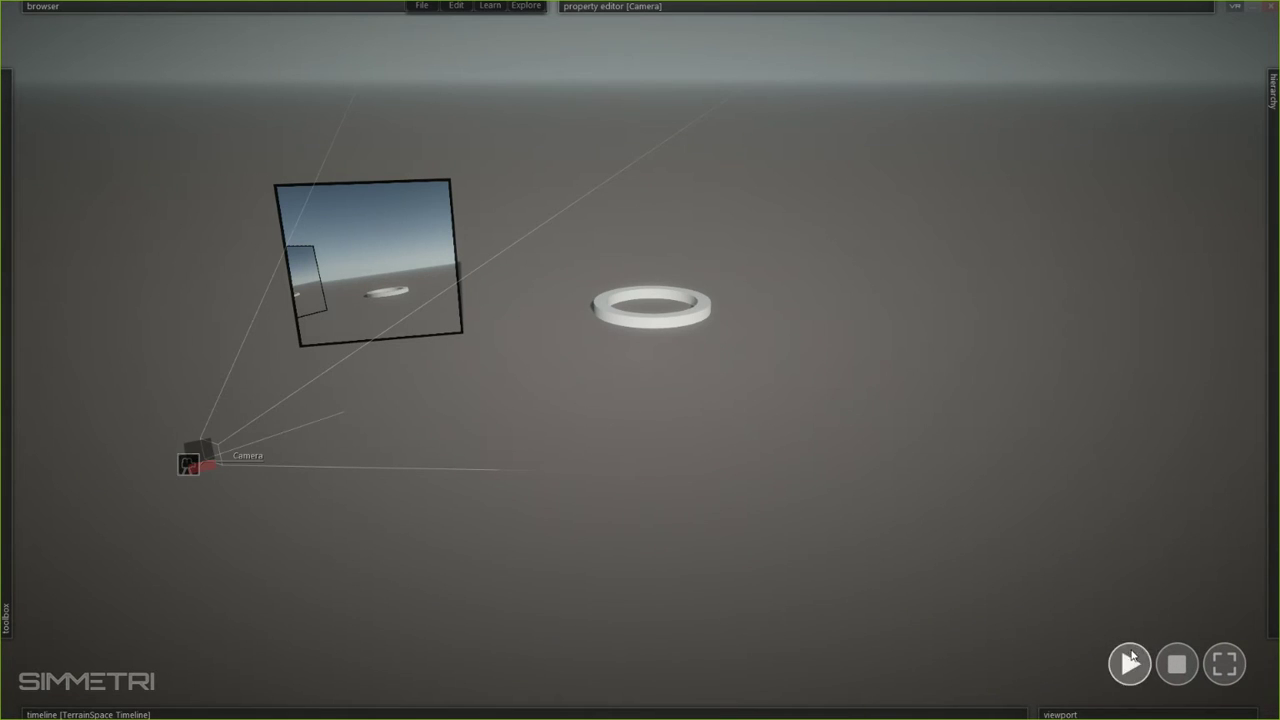
{"action": "left_click", "coordinate": [1129, 662]}
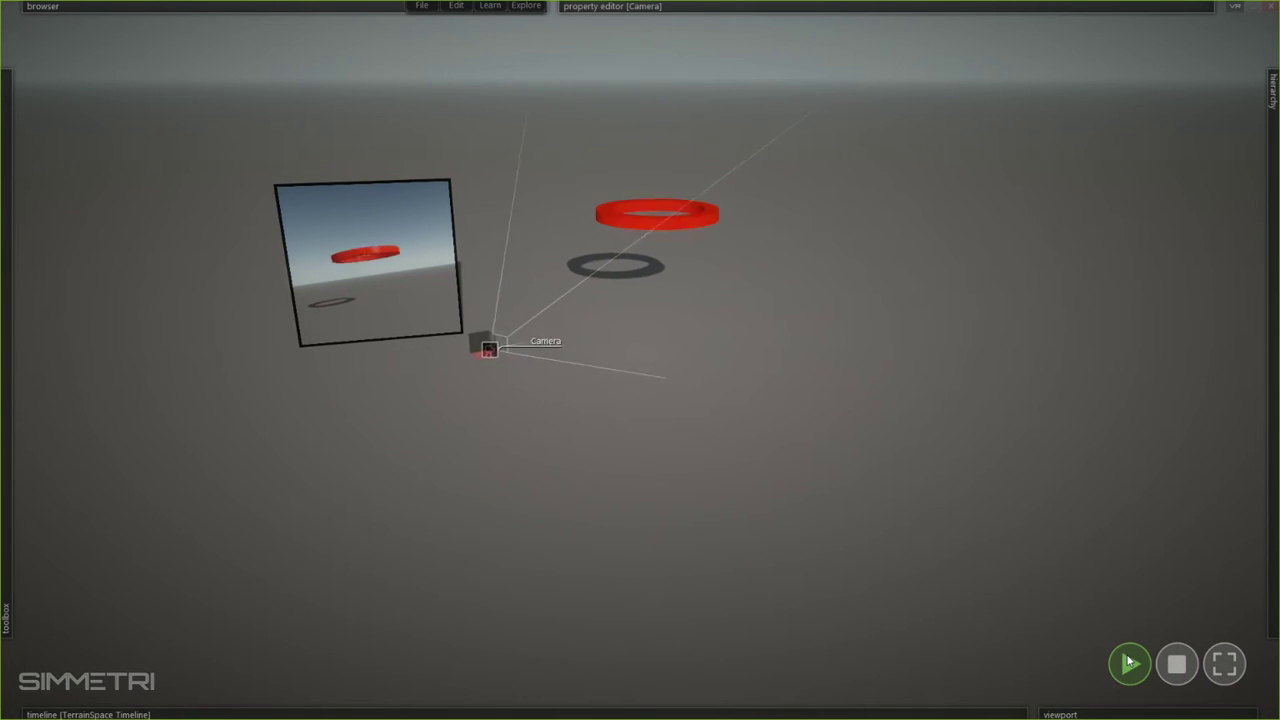
{"action": "mouse_move", "coordinate": [671, 565]}
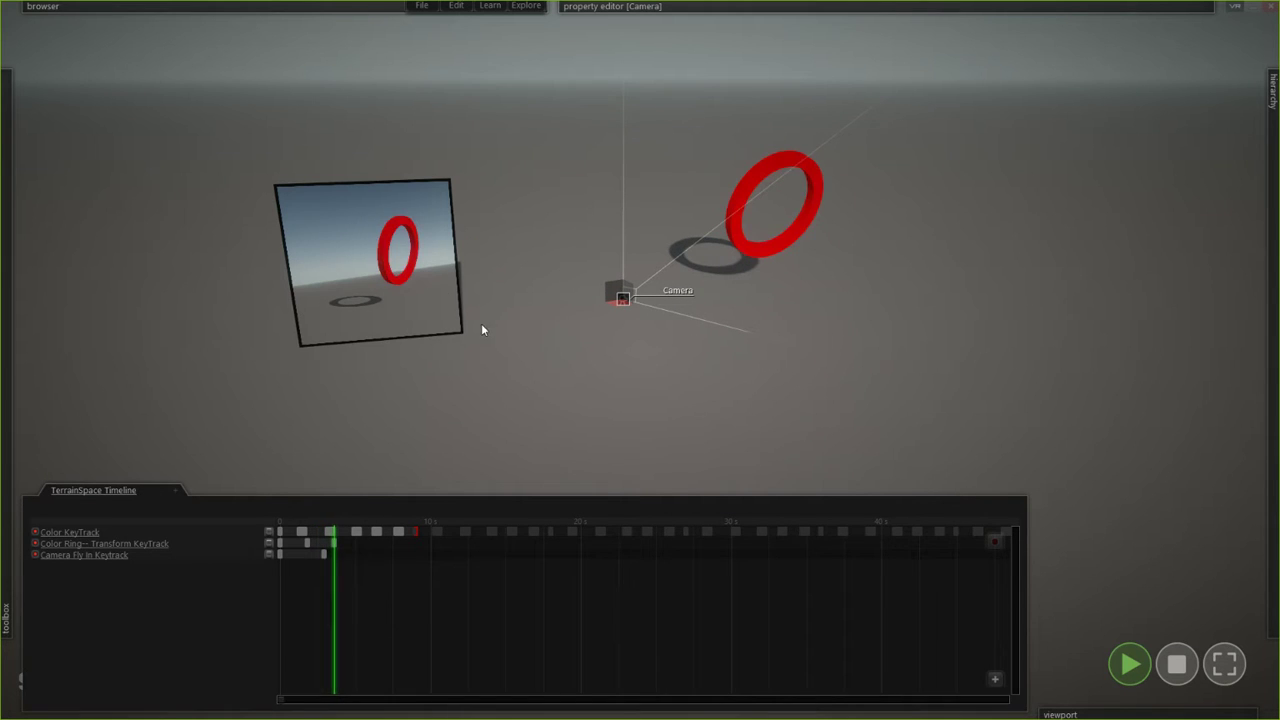
{"action": "key", "text": "space"}
{"action": "left_click_drag", "start_coordinate": [323, 521], "coordinate": [230, 530]}
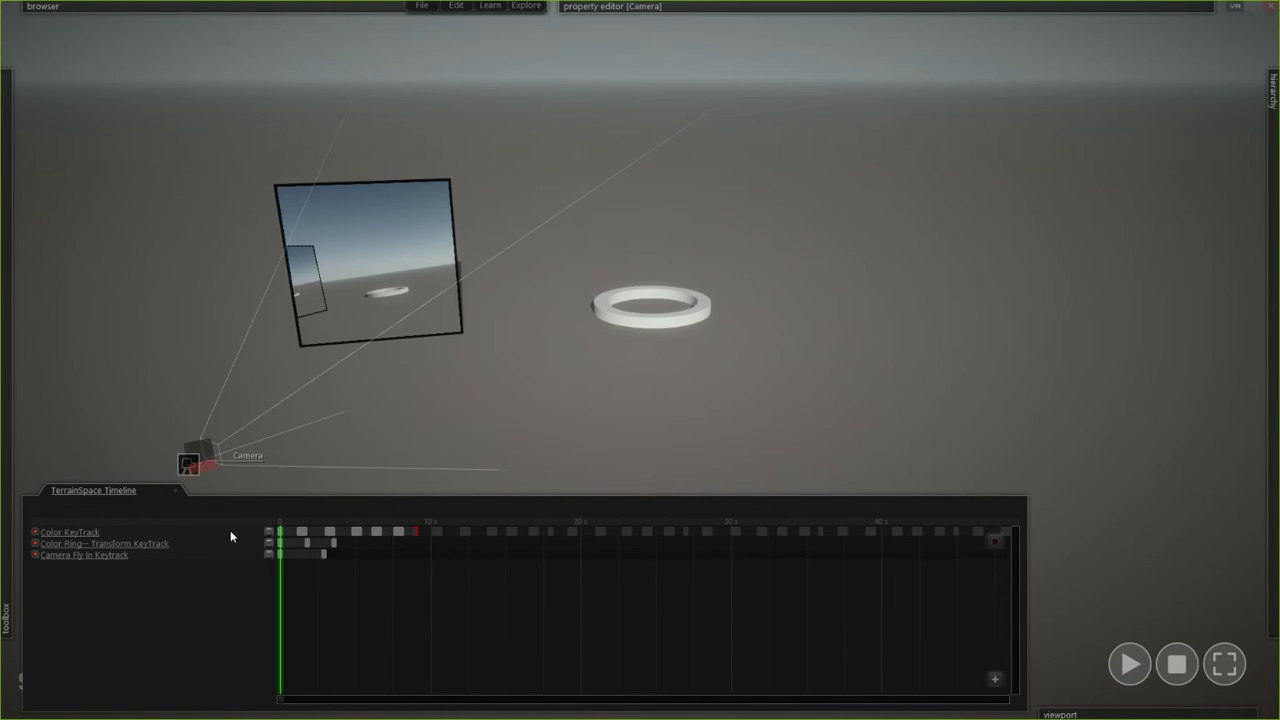
{"action": "key", "text": "space"}
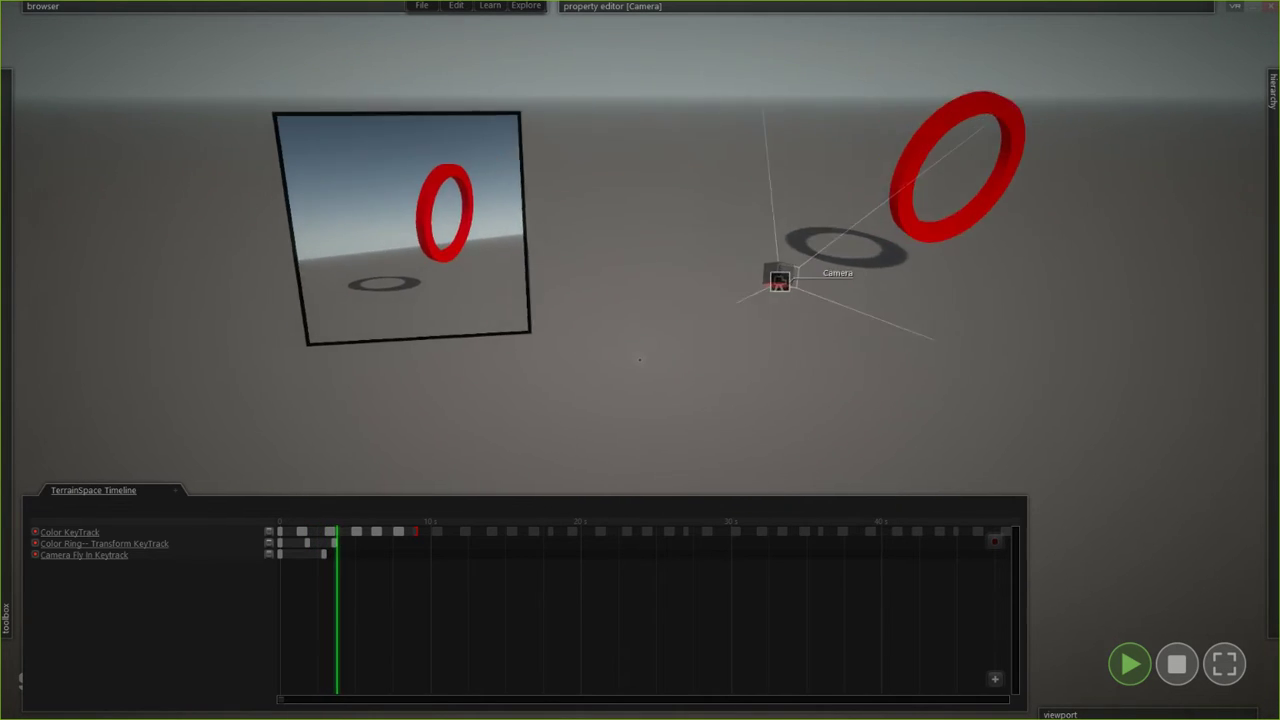
{"action": "left_click", "coordinate": [280, 516]}
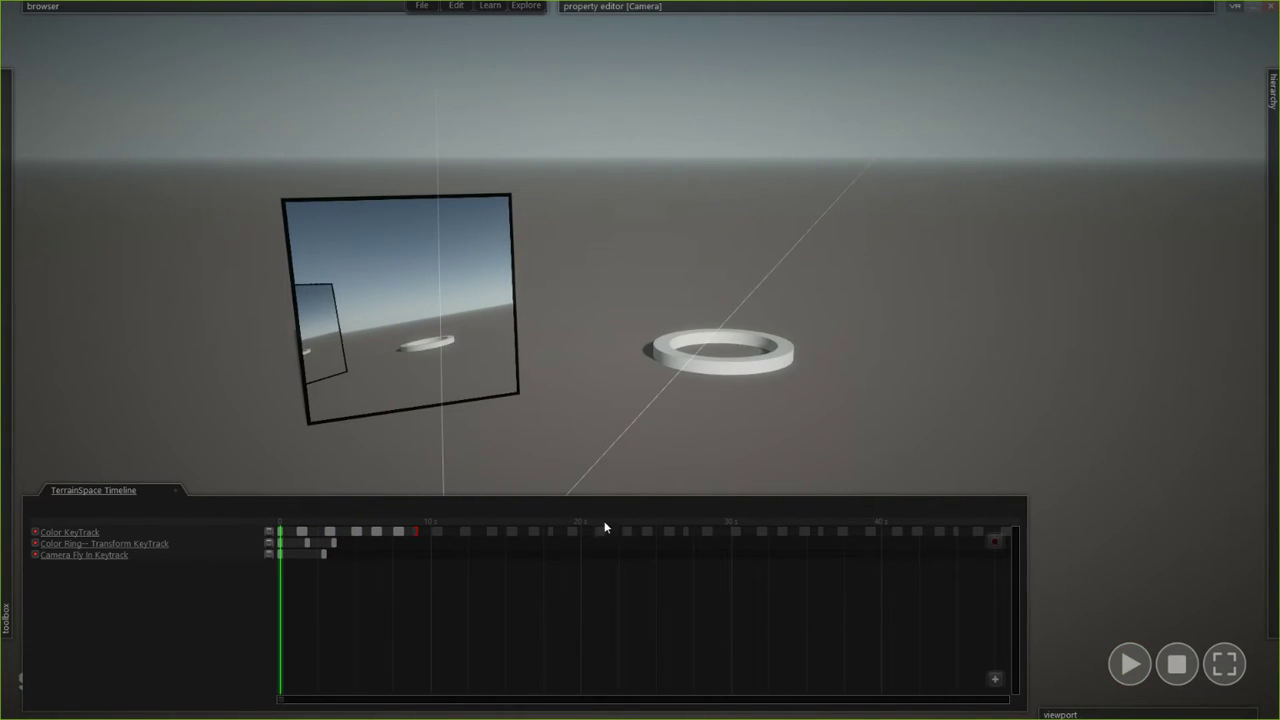
{"action": "left_click", "coordinate": [1188, 660]}
- Switch the scene view to the Camera ViewPort
{"action": "mouse_move", "coordinate": [1180, 714]}
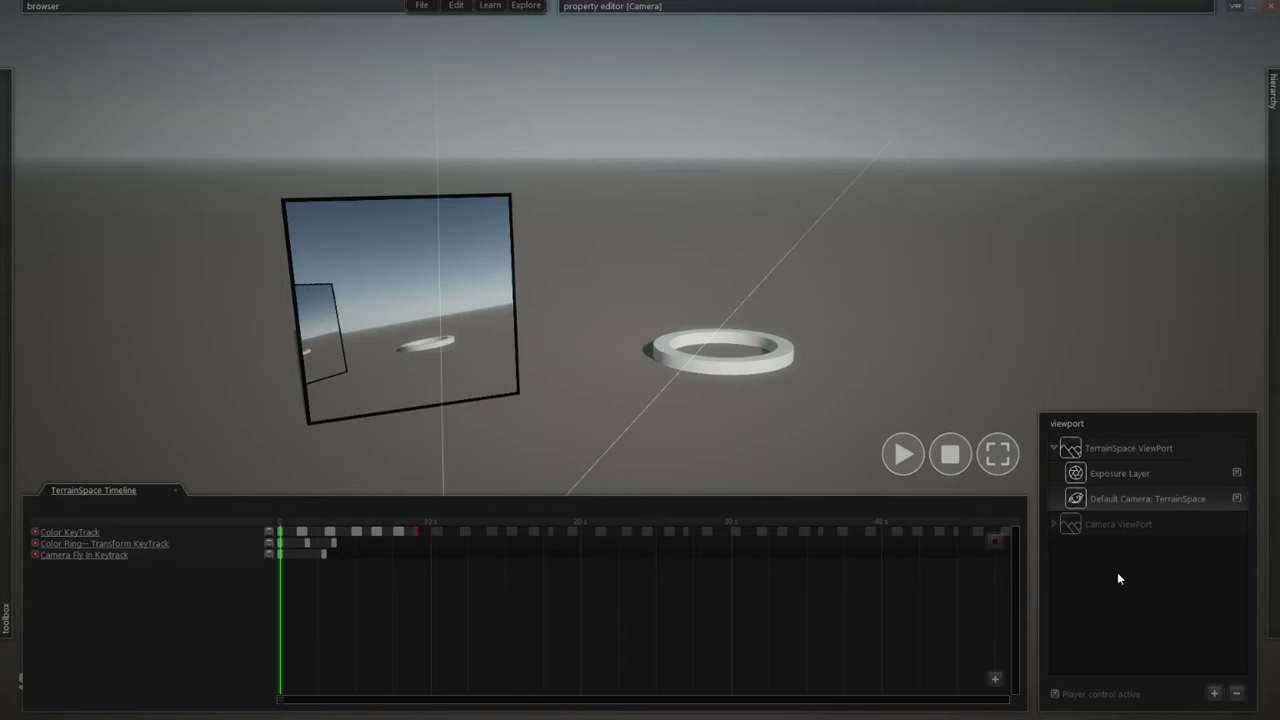
{"action": "left_click", "coordinate": [1121, 525]}
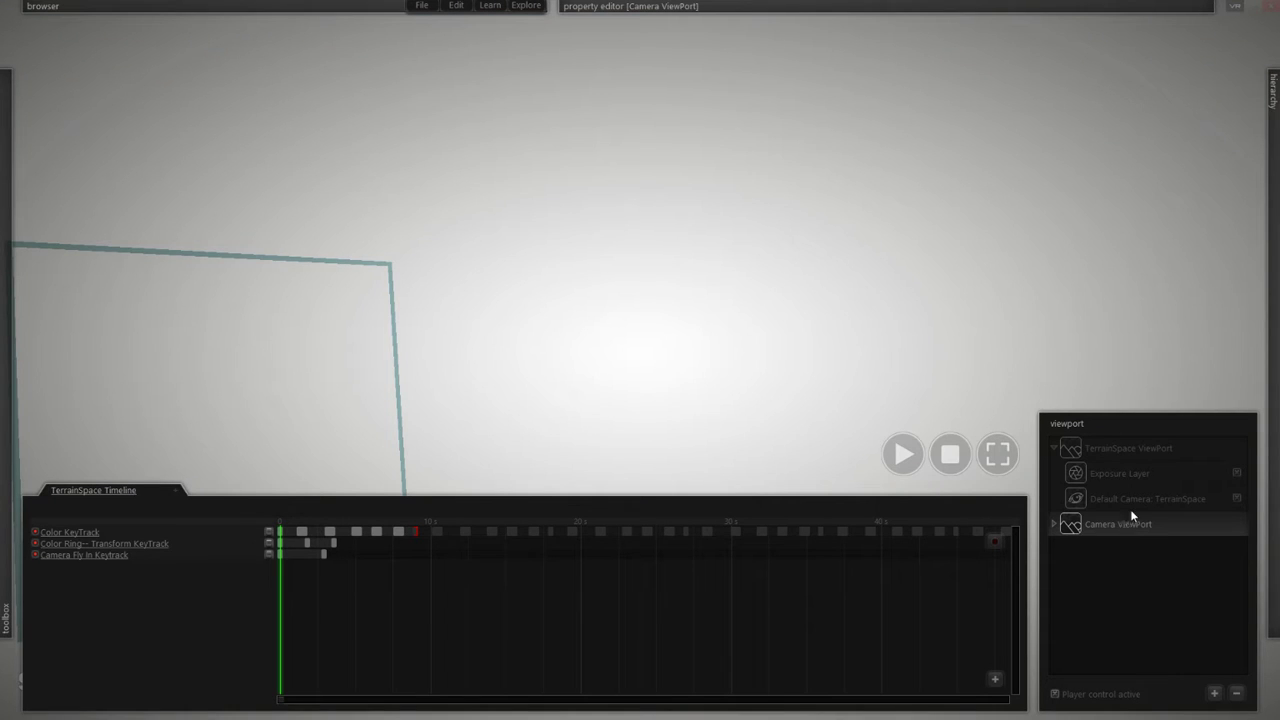
- Return the scene view to the TerrainSpace ViewPort and frame the camera, the monitor and the ring together
{"action": "left_click", "coordinate": [1122, 450]}
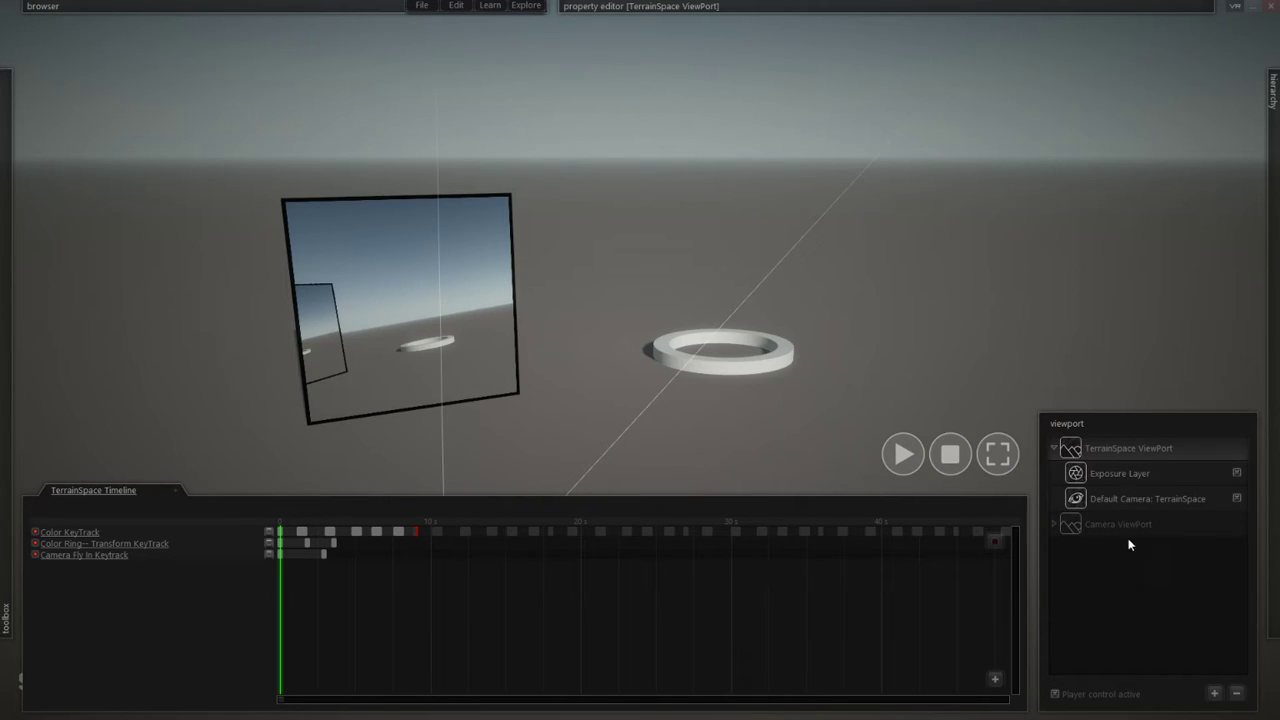
{"action": "left_click", "coordinate": [1128, 589]}
{"action": "left_click", "coordinate": [835, 708]}
{"action": "key", "text": "s"}
{"action": "key", "text": "w"}
{"action": "key", "text": "d"}
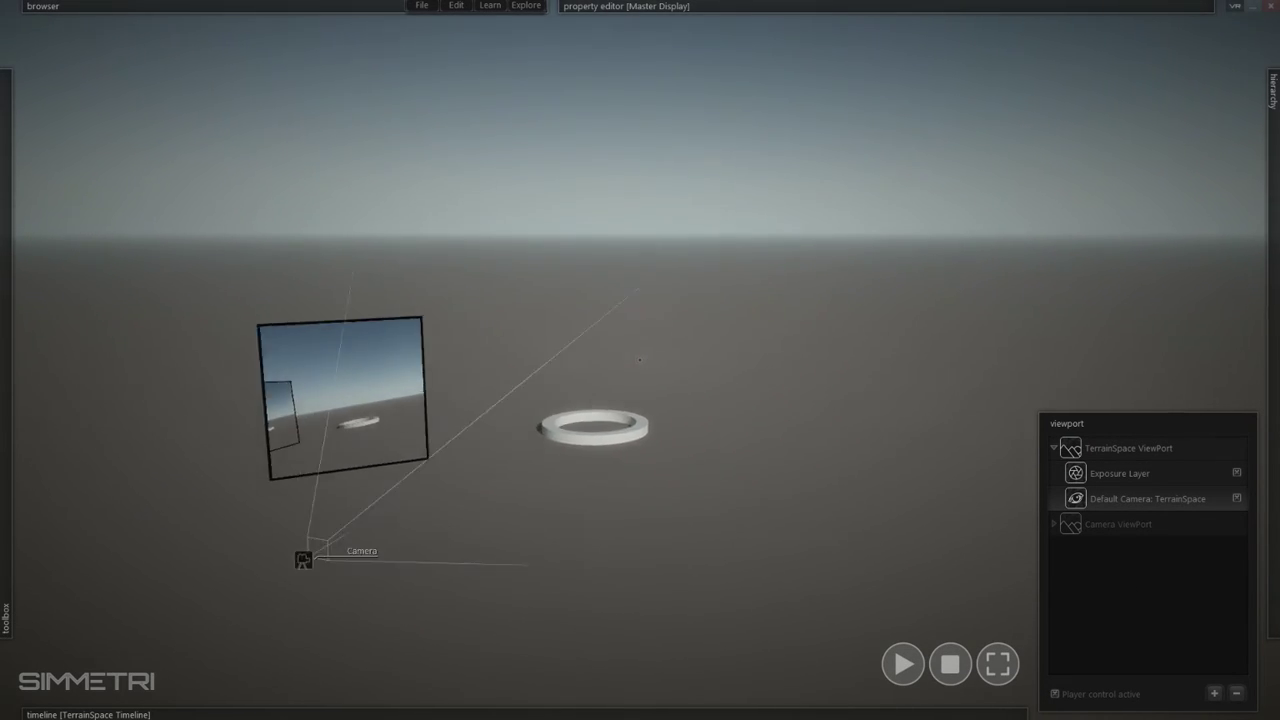
{"action": "key", "text": "w"}
{"action": "key", "text": "q"}
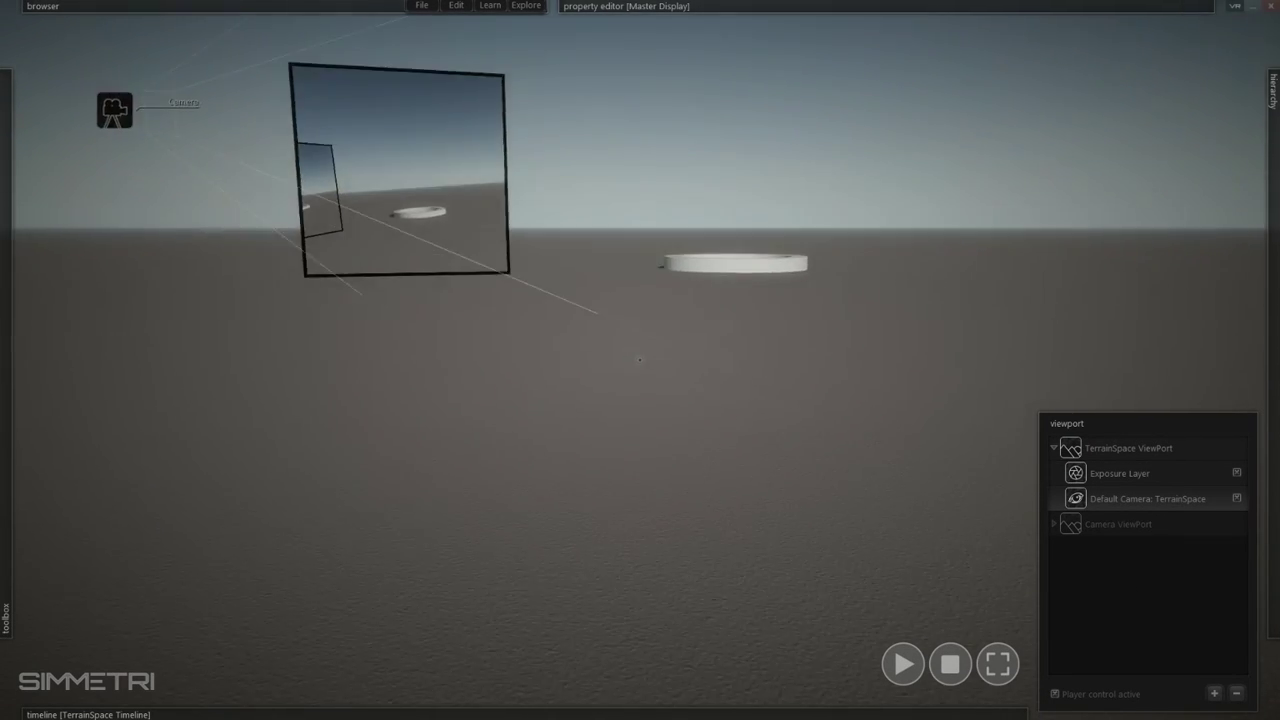
{"action": "key", "text": "w"}
{"action": "key", "text": "e"}
{"action": "key", "text": "w"}
{"action": "key", "text": "e"}
{"action": "key", "text": "s"}
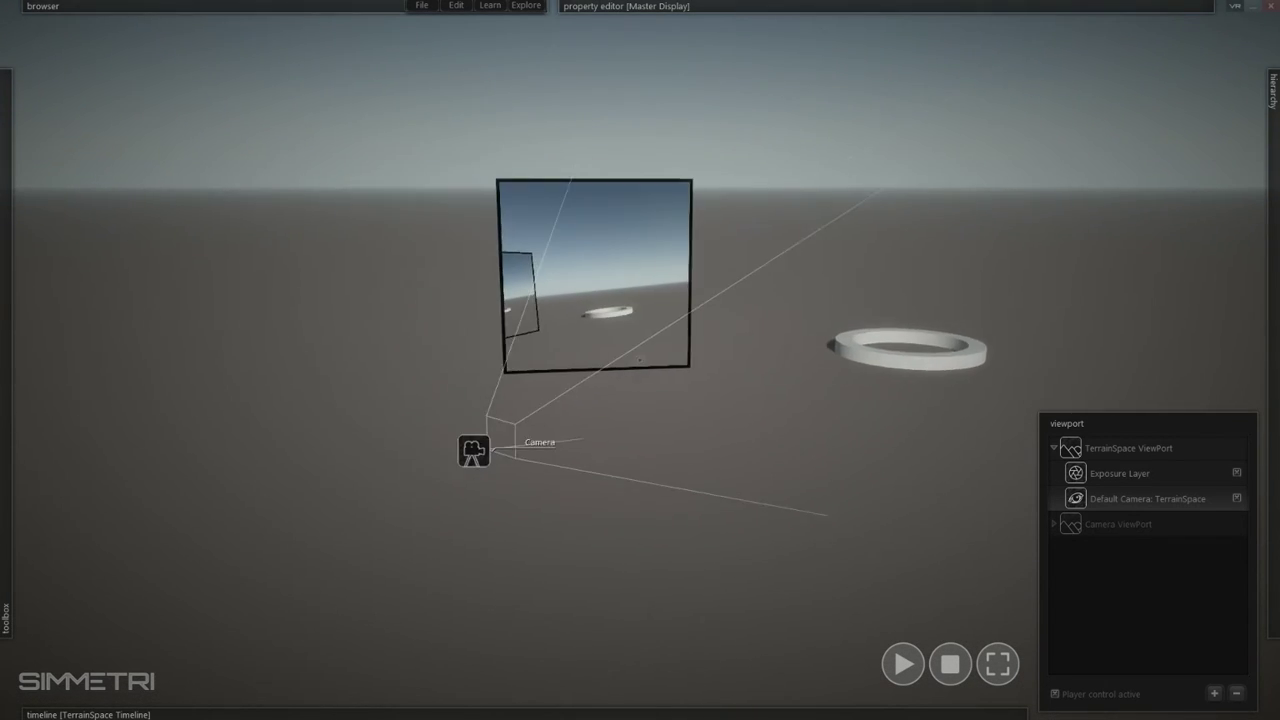
{"action": "key", "text": "e"}
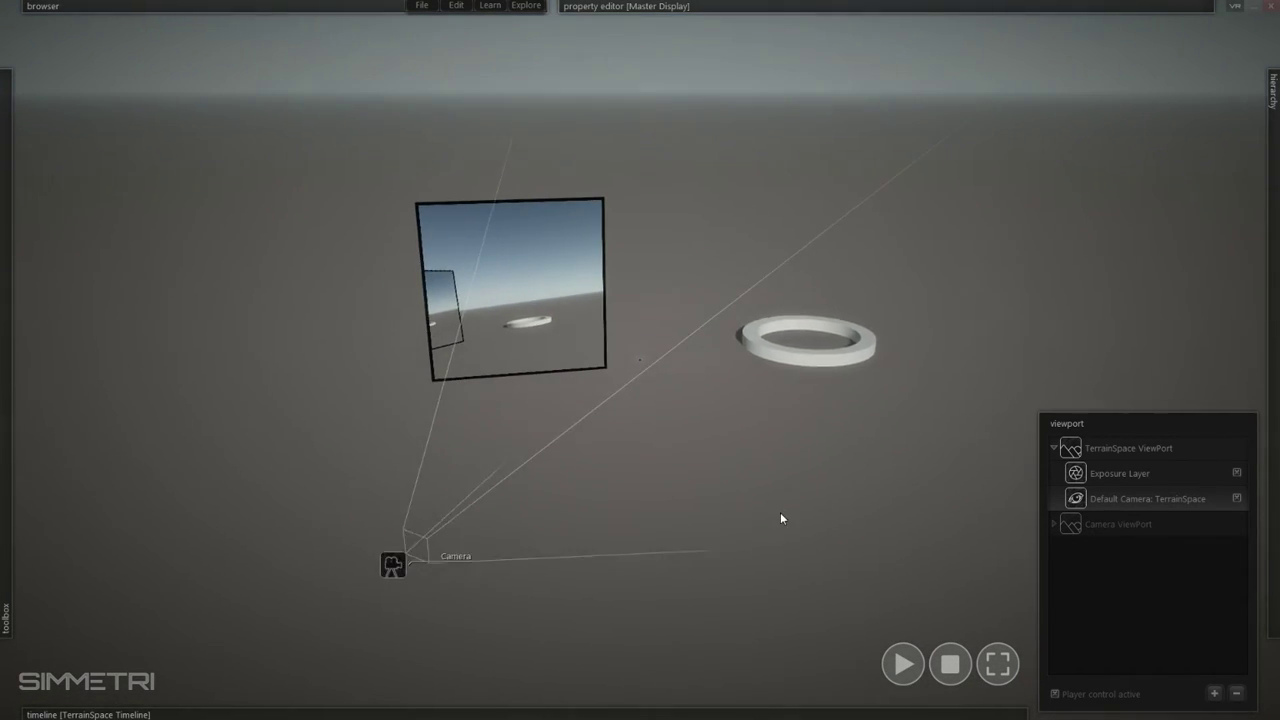
- Play the animation twice to watch the camera fly towards the ring, pausing the second run at about 1.6 seconds
{"action": "key", "text": "space"}
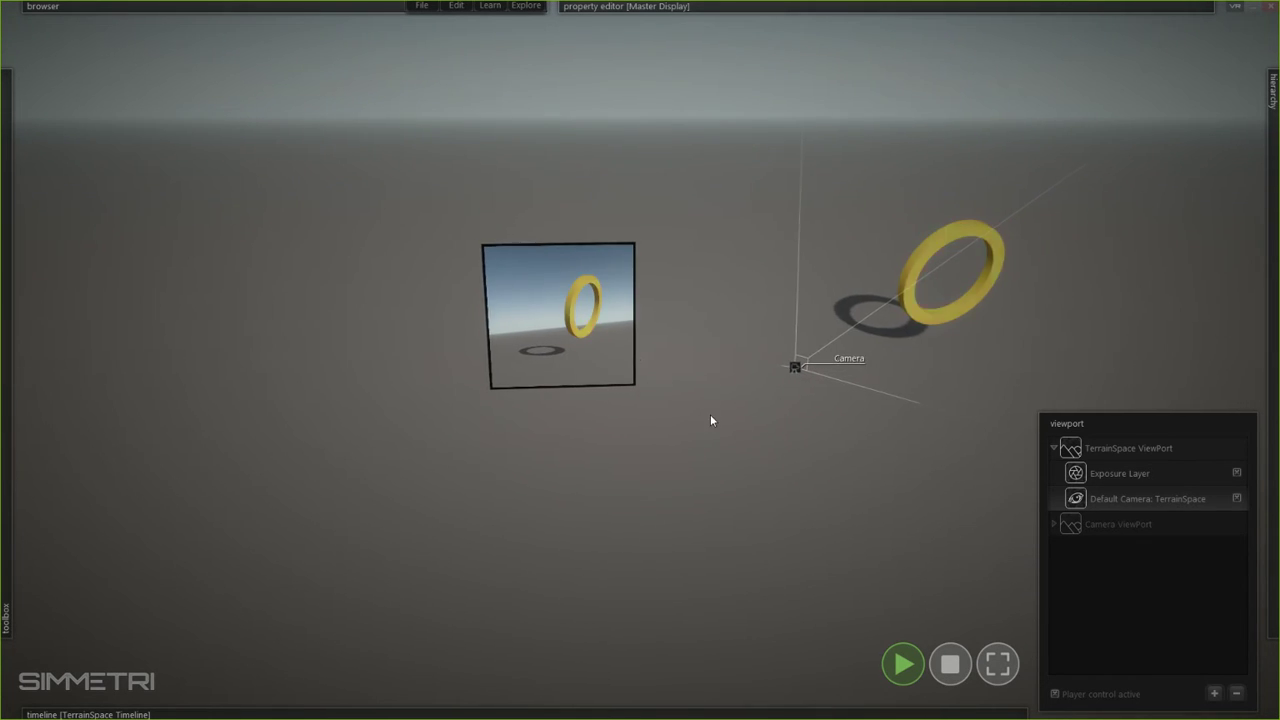
{"action": "left_click", "coordinate": [950, 662]}
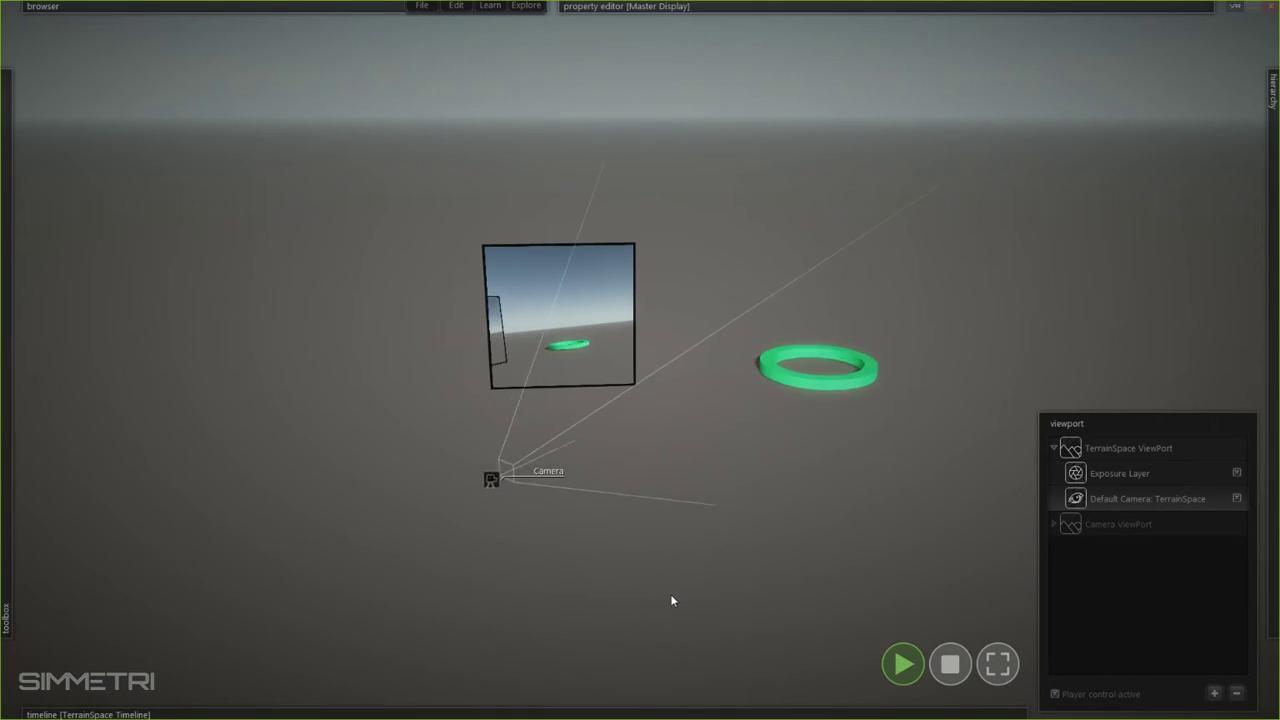
{"action": "key", "text": "space"}
- Place a second camera on the ground in front of the ring and select it
{"action": "mouse_move", "coordinate": [35, 205]}
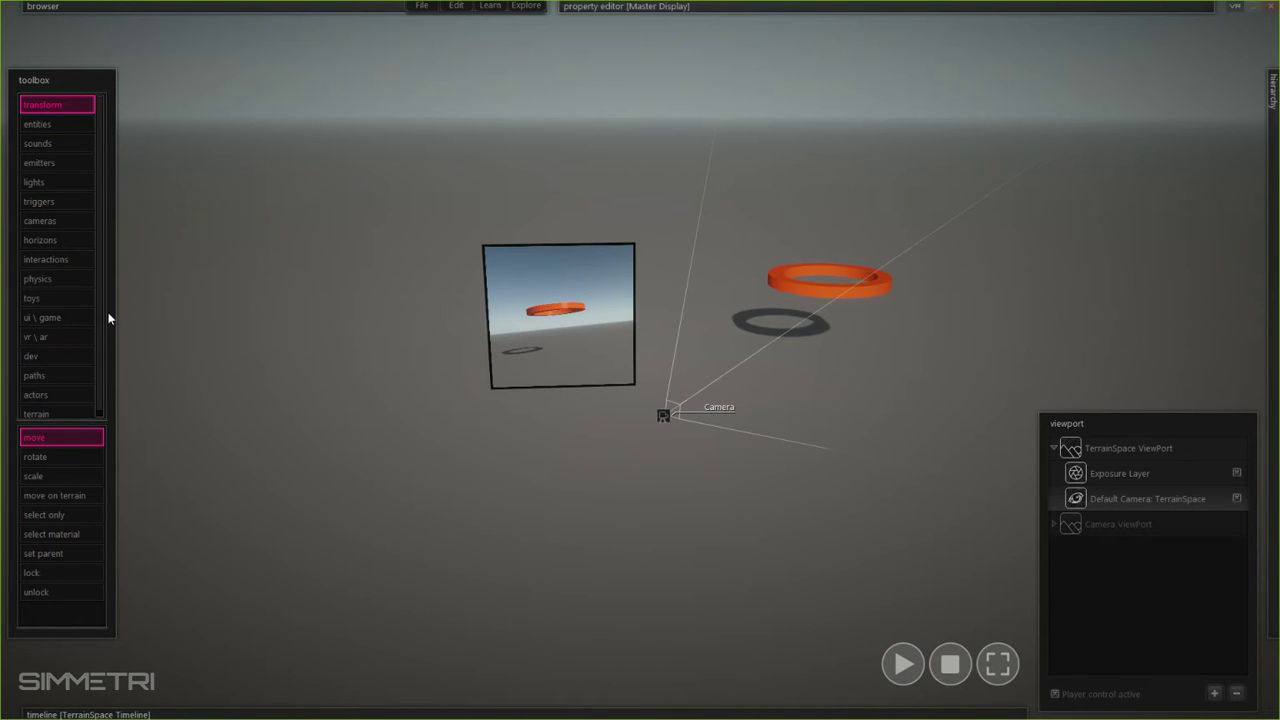
{"action": "left_click", "coordinate": [74, 221]}
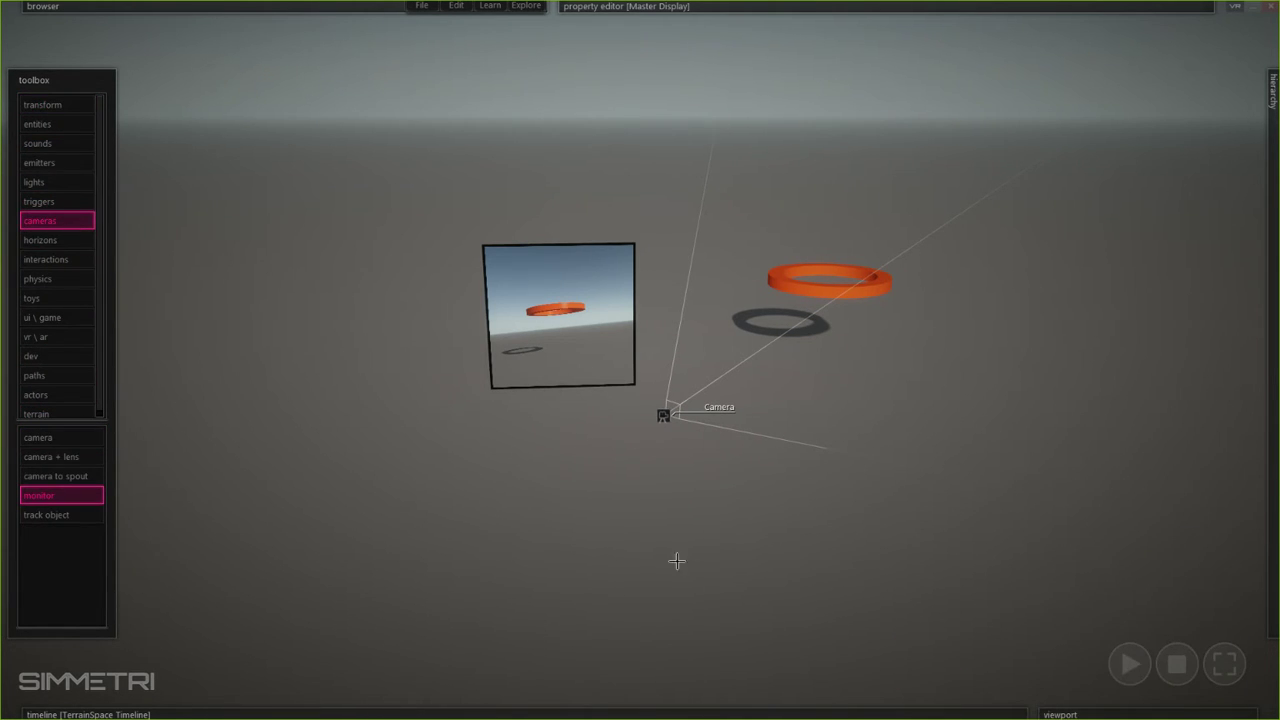
{"action": "left_click", "coordinate": [53, 440]}
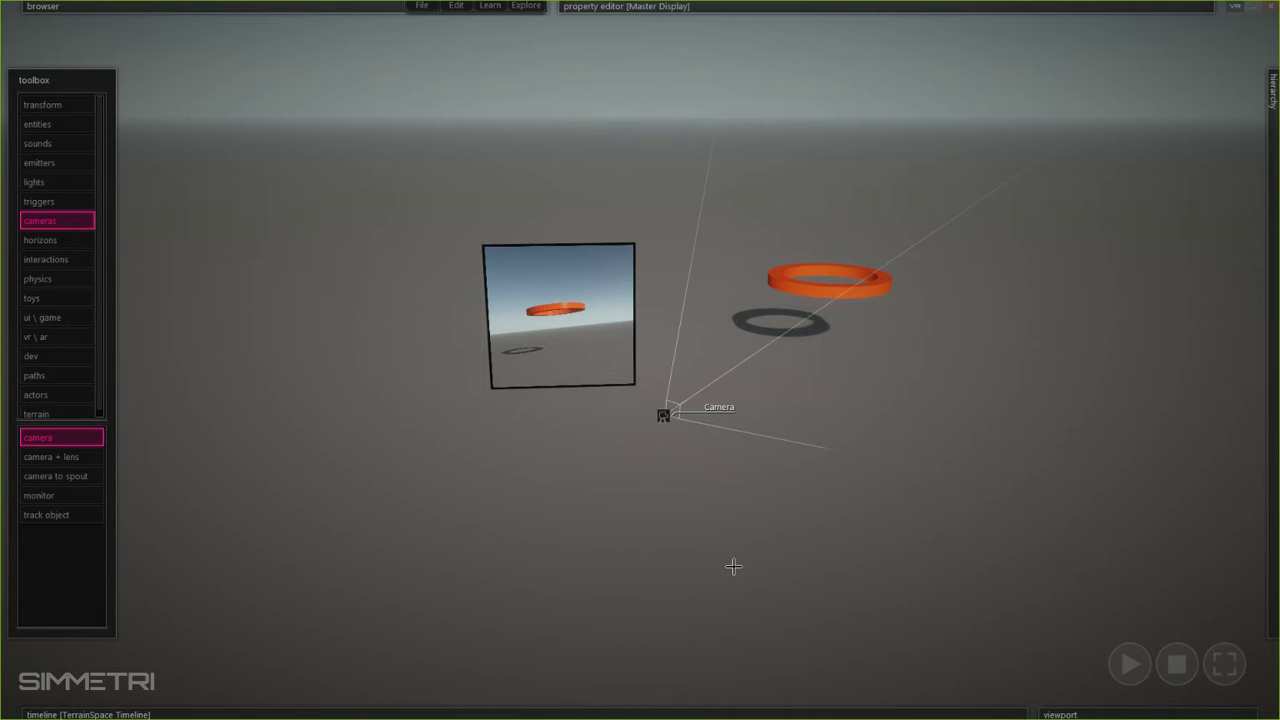
{"action": "left_click", "coordinate": [814, 505]}
{"action": "key", "text": "Escape"}
{"action": "left_click_drag", "start_coordinate": [831, 499], "coordinate": [824, 518]}
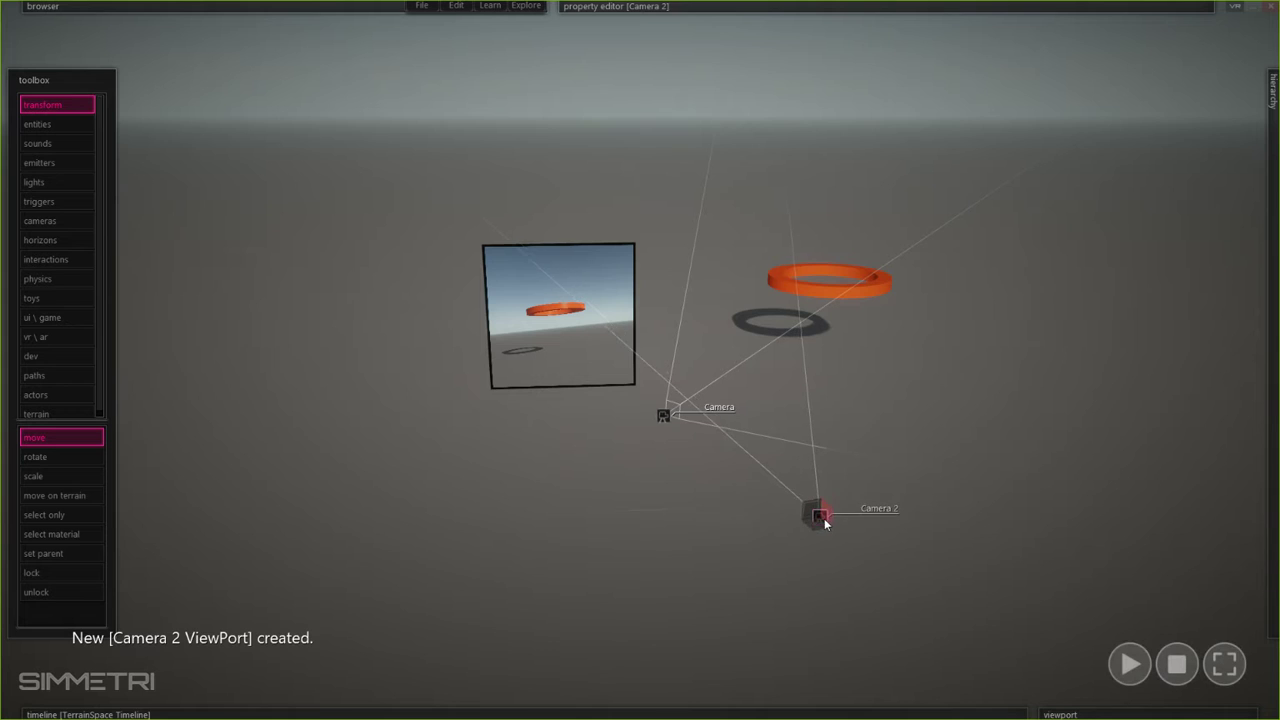
- Create a key track for Camera 2's transform and add a keyframe at 0 seconds
{"action": "mouse_move", "coordinate": [712, 6]}
{"action": "left_click", "coordinate": [767, 69]}
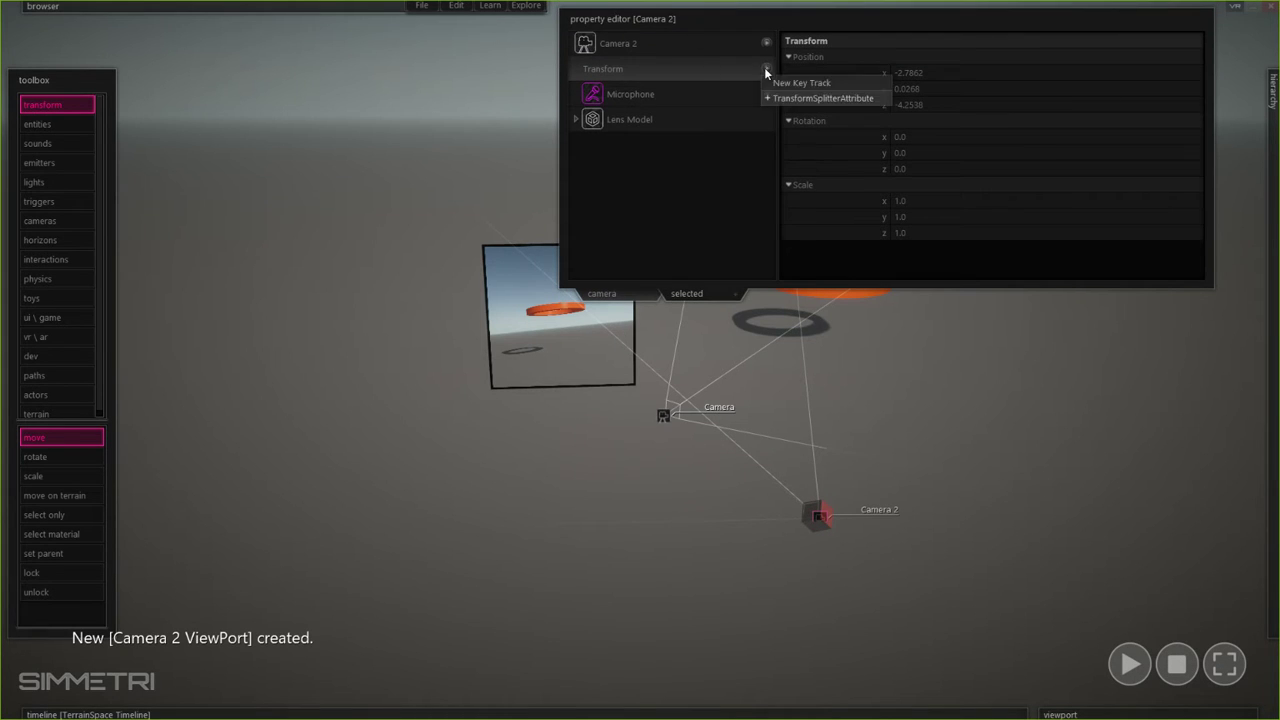
{"action": "left_click", "coordinate": [826, 91]}
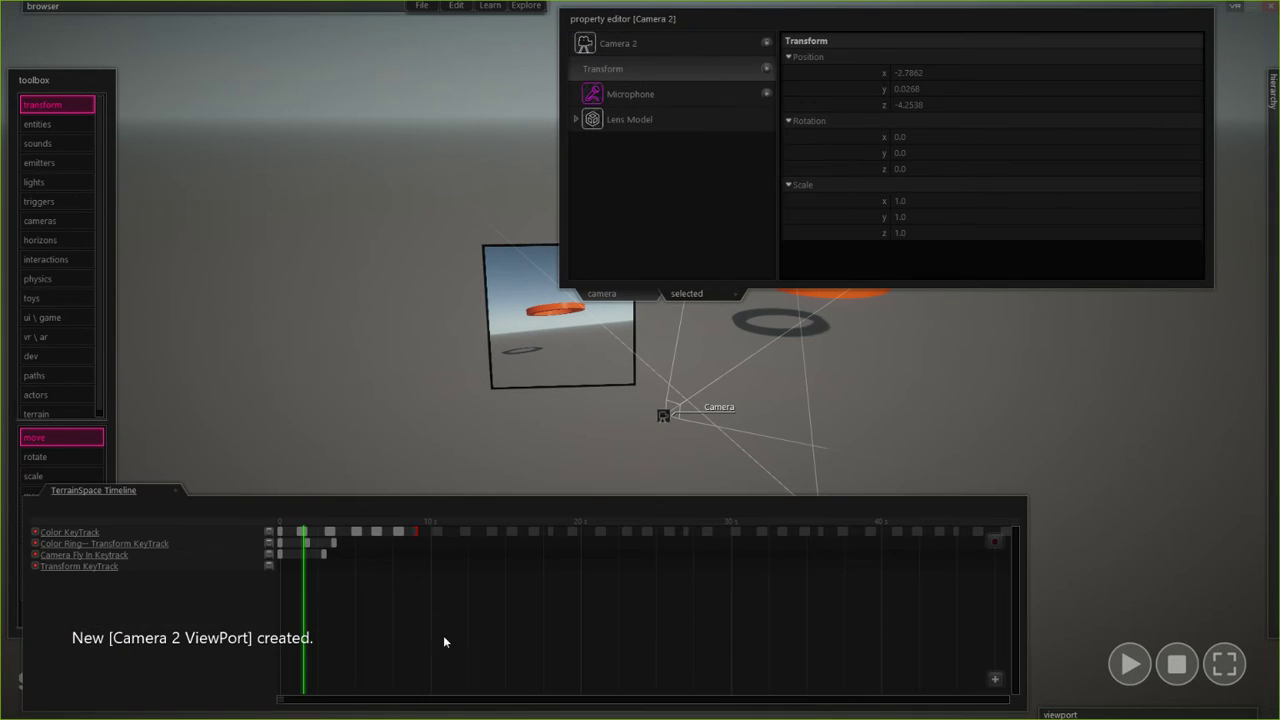
{"action": "double_click", "coordinate": [279, 566]}
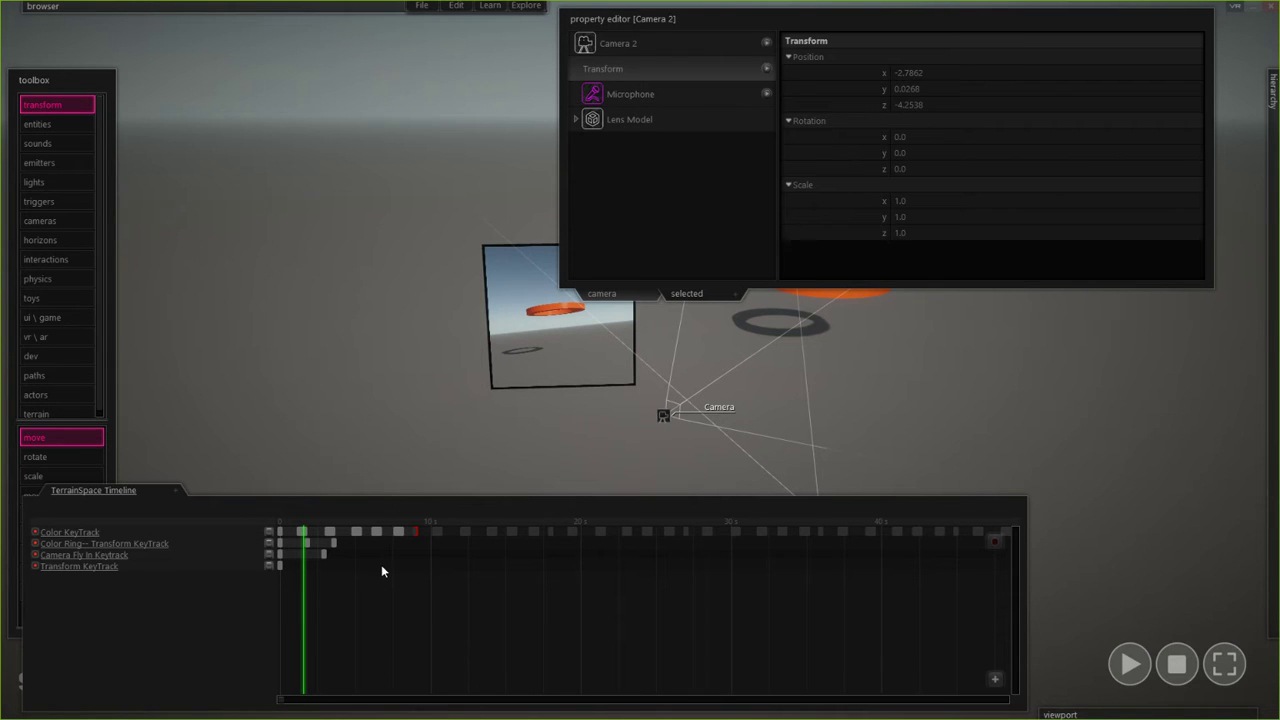
{"action": "left_click", "coordinate": [324, 566]}
{"action": "left_click_drag", "start_coordinate": [331, 570], "coordinate": [327, 568]}
{"action": "key", "text": "Delete"}
- Move Camera 2 close to the ring, turned about 35° around Y, key it at about 1.6 seconds, and set the interpolation to Smooth
{"action": "left_click_drag", "start_coordinate": [821, 521], "coordinate": [839, 388]}
{"action": "mouse_move", "coordinate": [485, 716]}
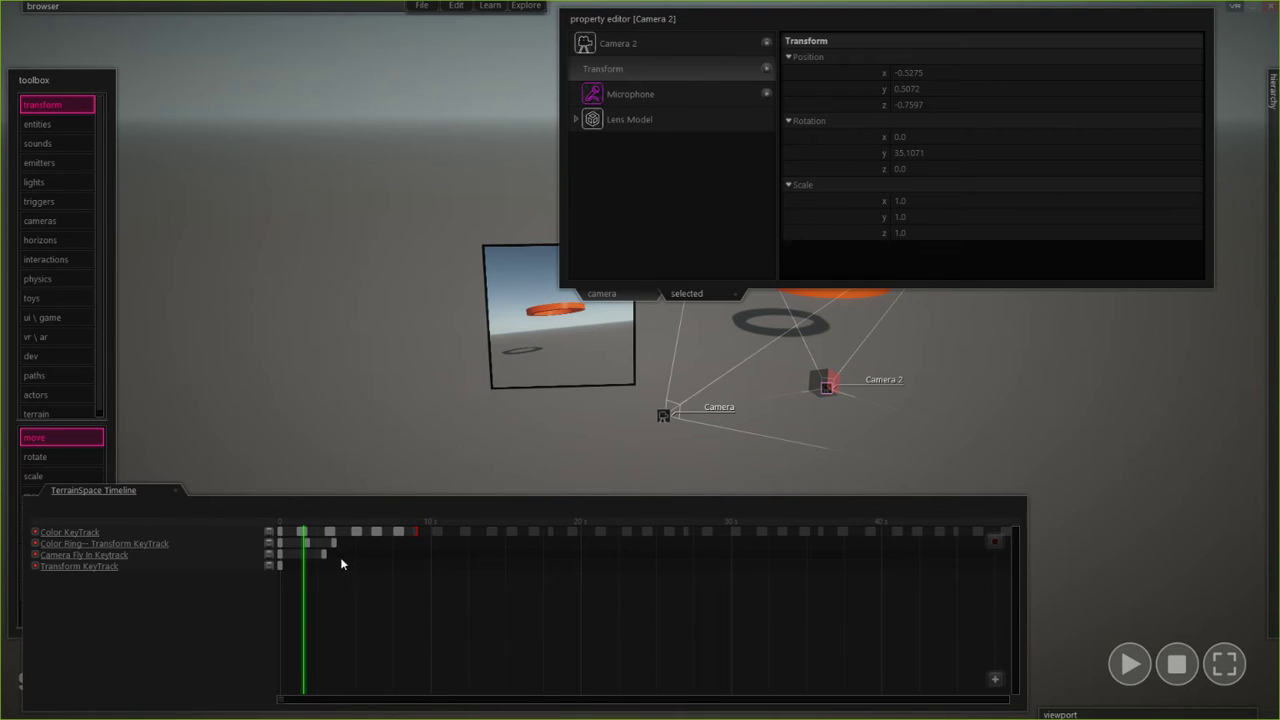
{"action": "right_click", "coordinate": [294, 566]}
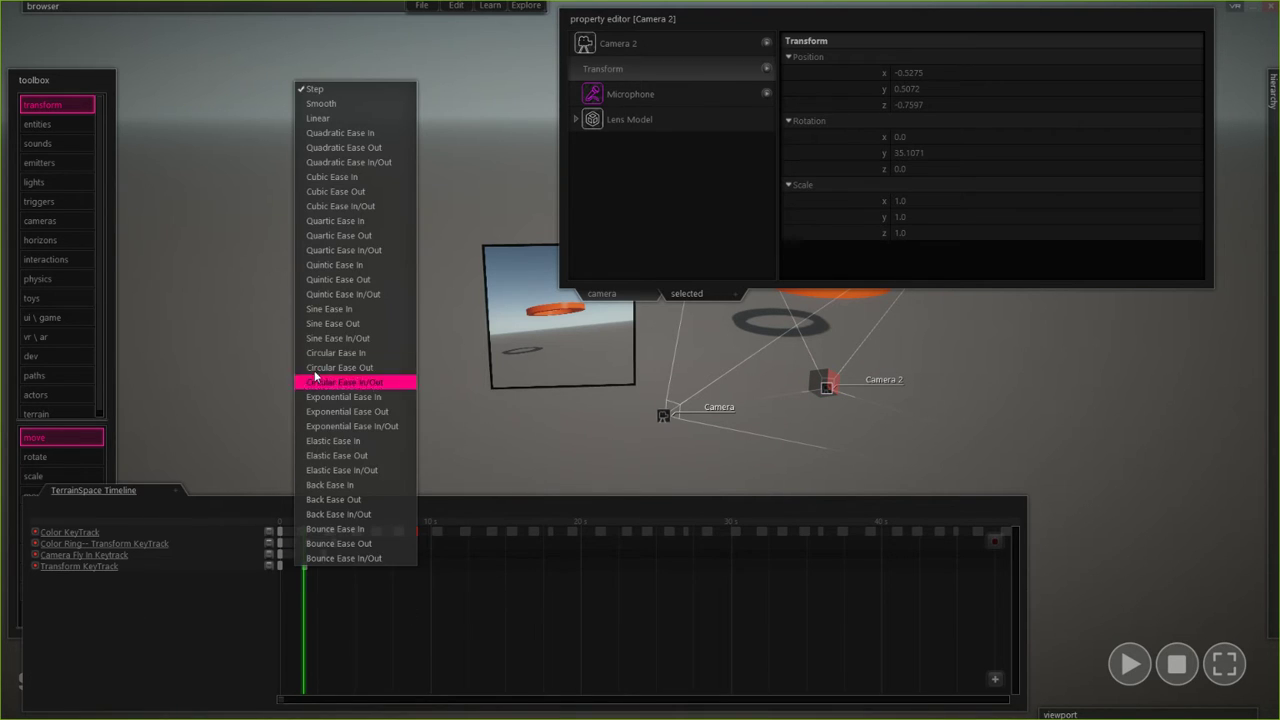
{"action": "left_click", "coordinate": [313, 92]}
- Play the animation from the start through the Camera 2 ViewPort to check its move, and stop it
{"action": "left_click_drag", "start_coordinate": [304, 521], "coordinate": [278, 519]}
{"action": "mouse_move", "coordinate": [1170, 714]}
{"action": "left_click", "coordinate": [1140, 550]}
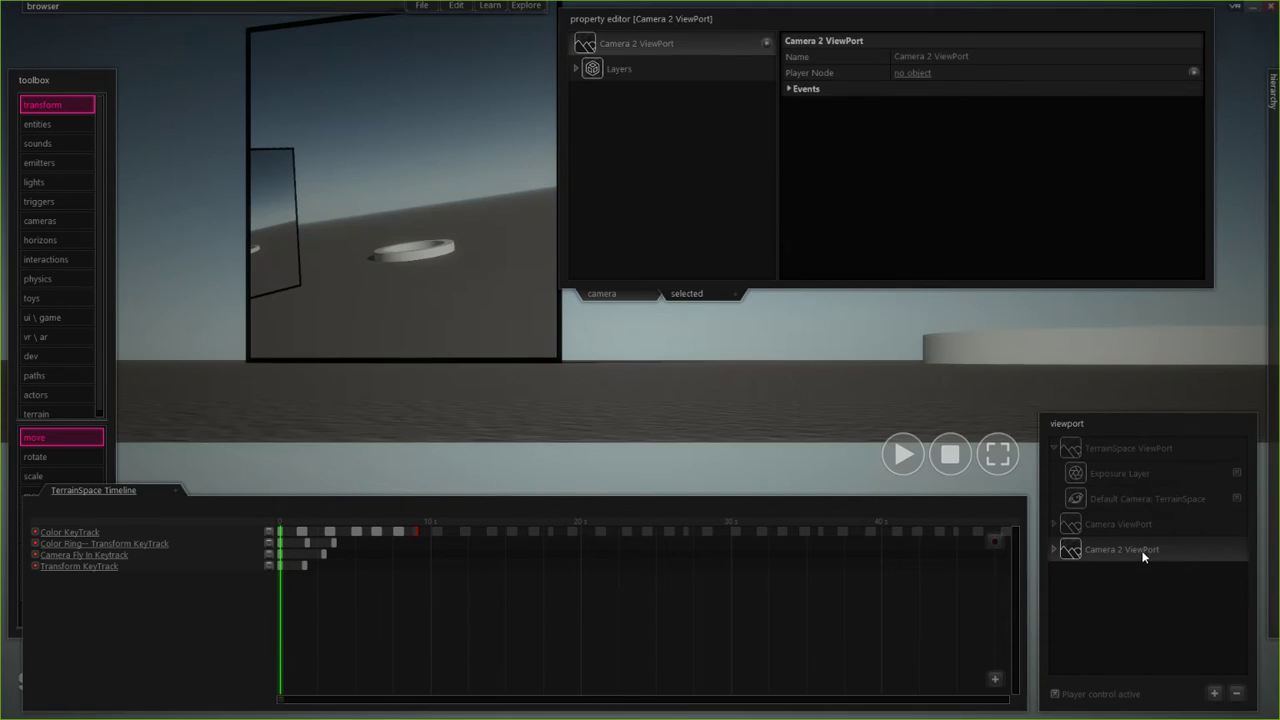
{"action": "key", "text": "space"}
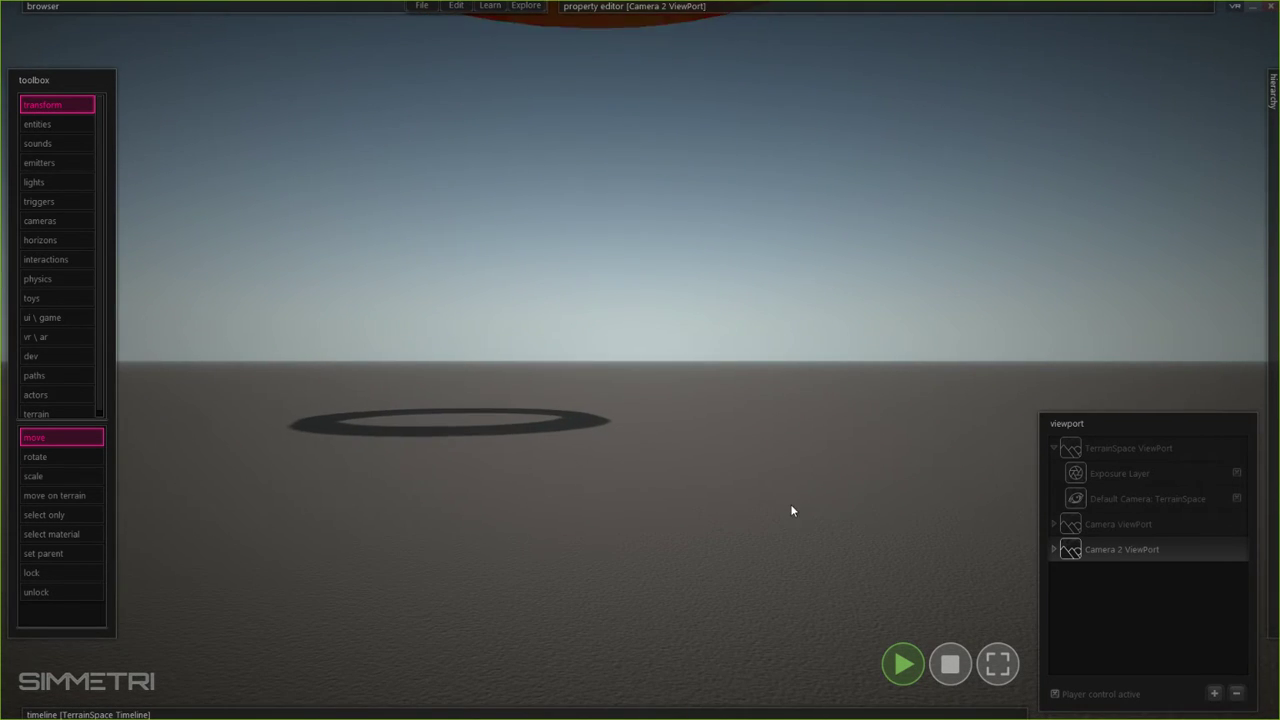
{"action": "left_click", "coordinate": [949, 663]}
- While viewing through the Camera 2 ViewPort, set the first Transform KeyTrack keyframe's Y rotation to about 0.95 and Y position to about 0.76
{"action": "right_click_drag", "start_coordinate": [772, 629], "coordinate": [740, 660]}
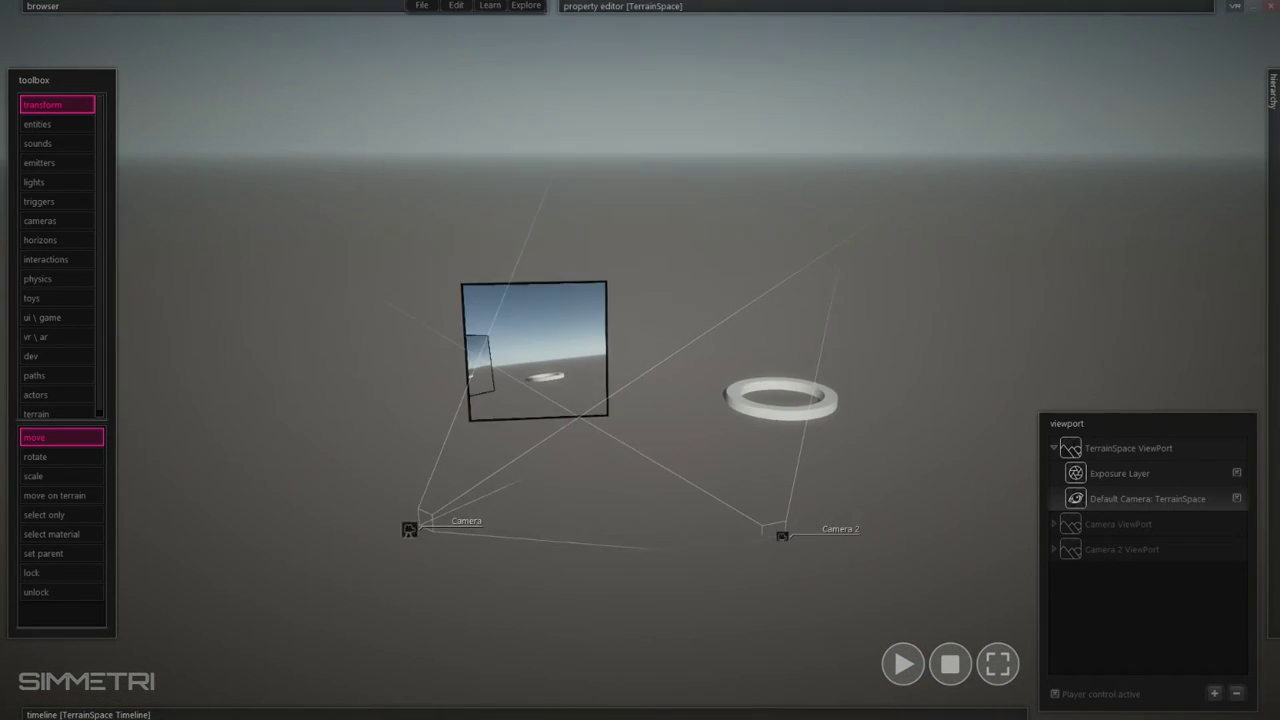
{"action": "scroll", "coordinate": [700, 689], "scroll_direction": "down", "scroll_amount": 2}
{"action": "mouse_move", "coordinate": [600, 714]}
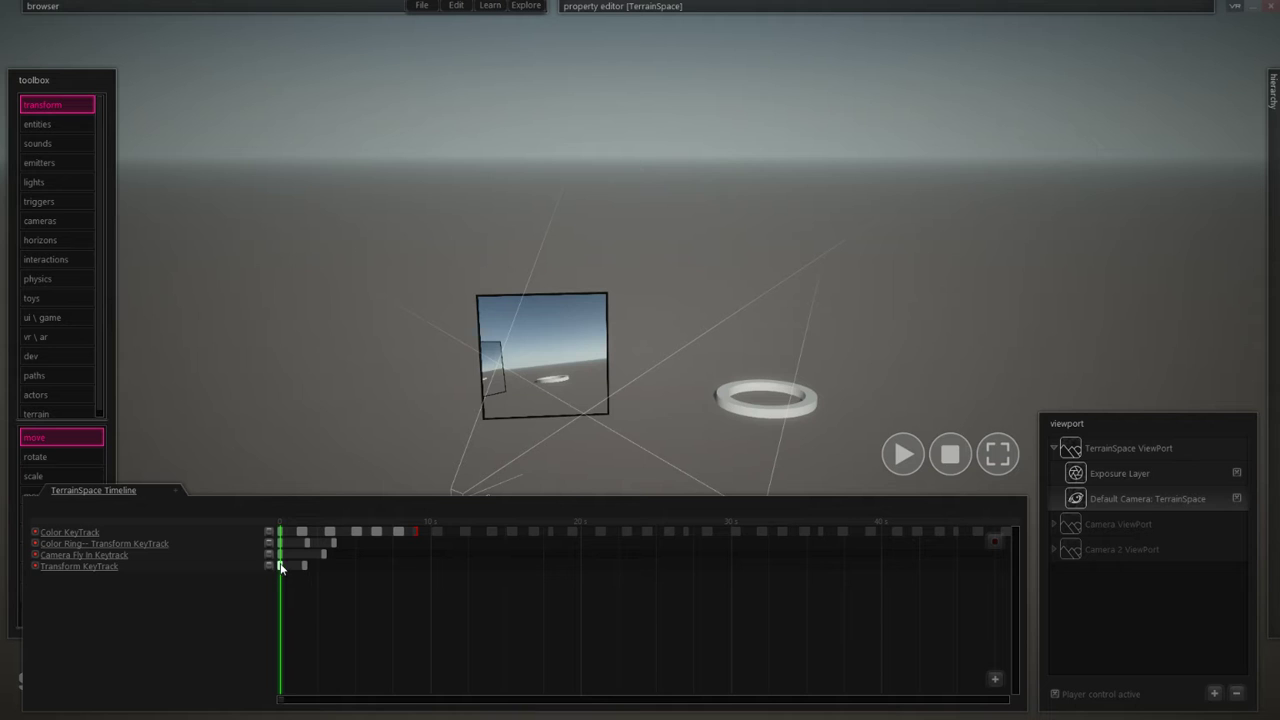
{"action": "left_click", "coordinate": [1056, 553]}
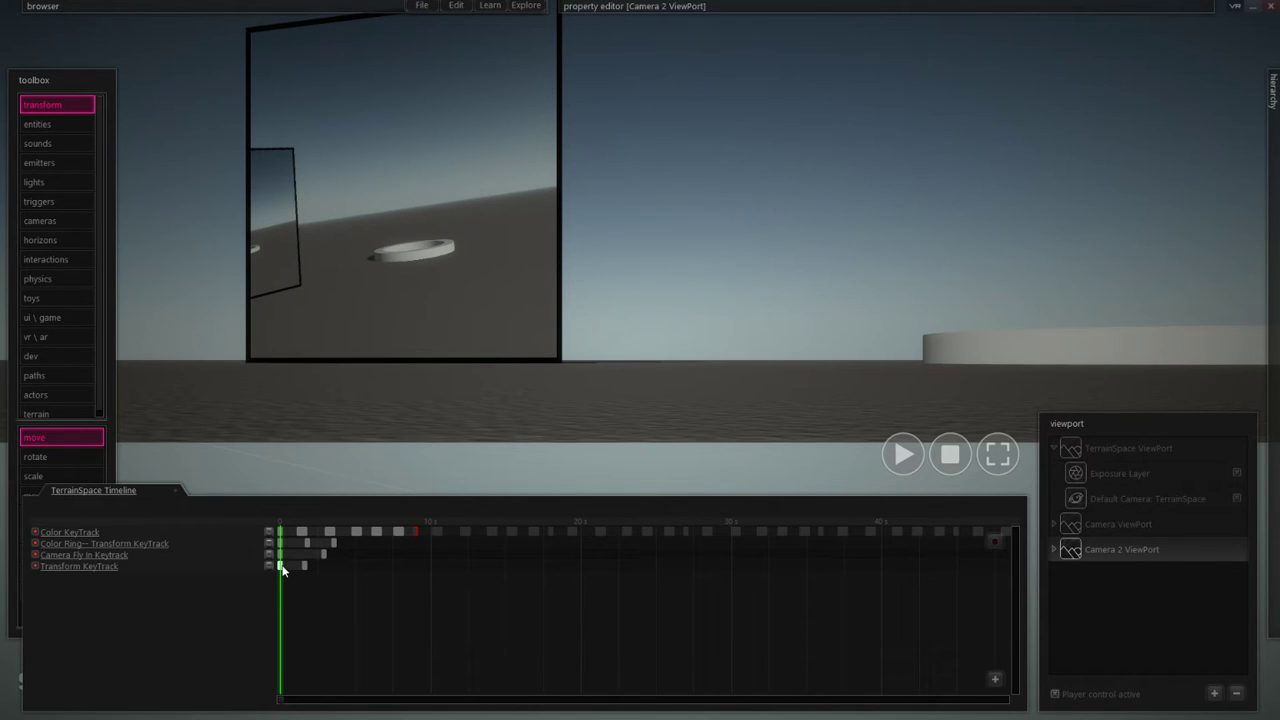
{"action": "mouse_move", "coordinate": [282, 566]}
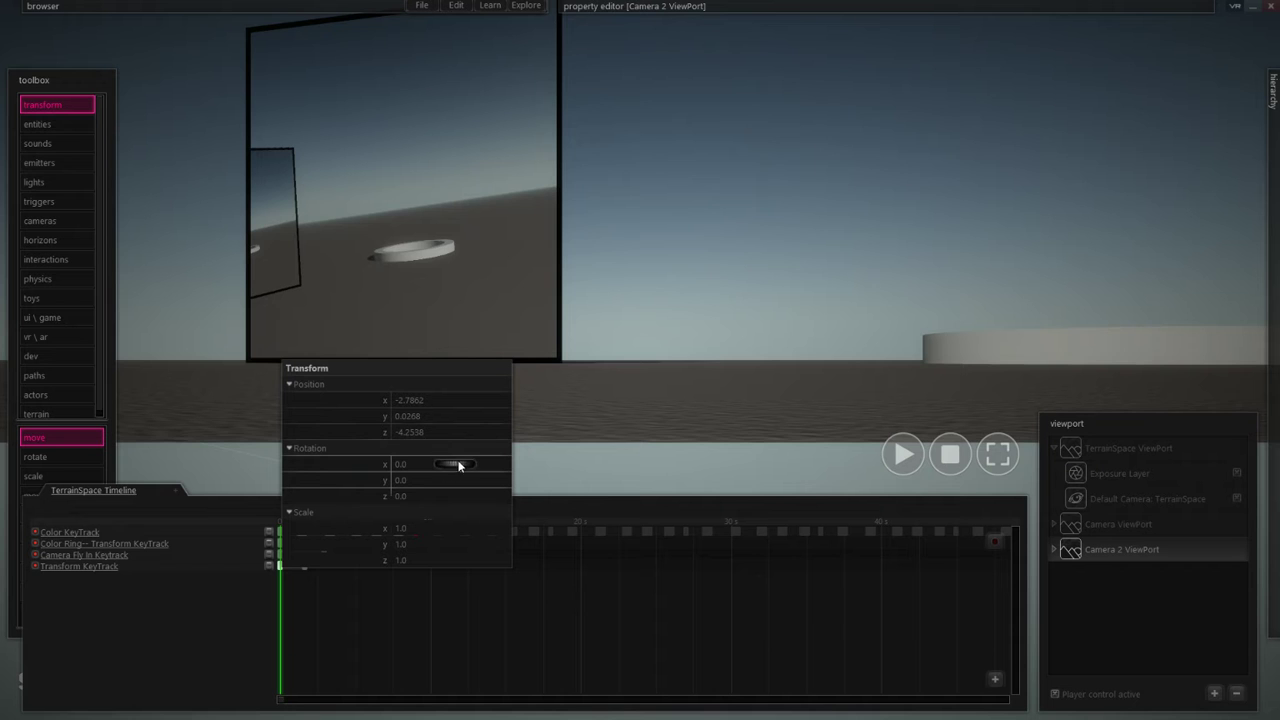
{"action": "left_click_drag", "start_coordinate": [457, 479], "coordinate": [460, 483]}
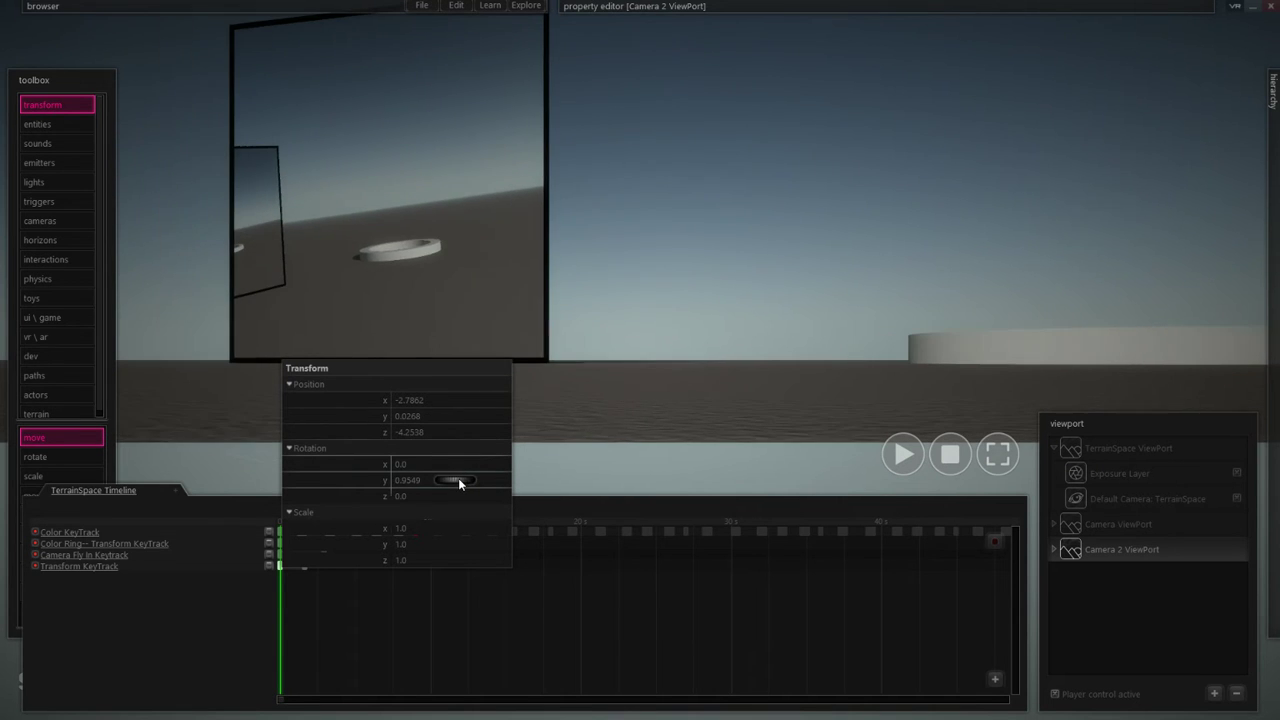
{"action": "left_click_drag", "start_coordinate": [453, 415], "coordinate": [483, 430]}
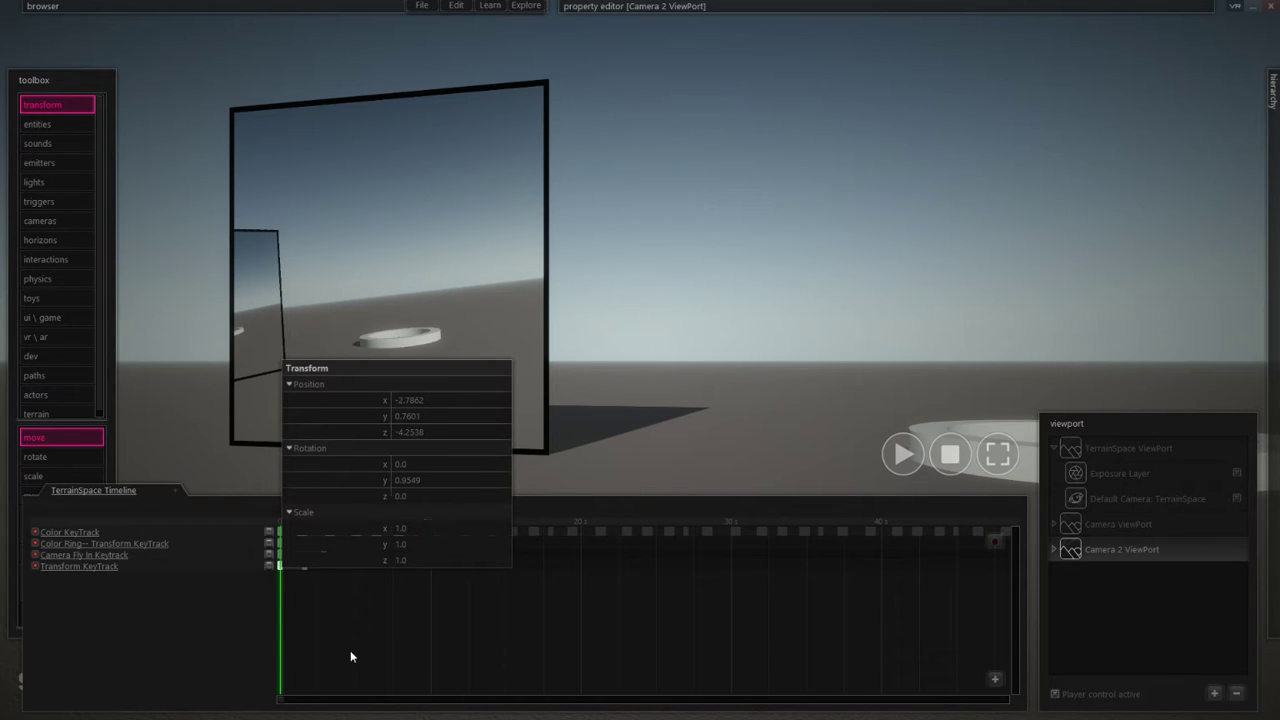
{"action": "left_click", "coordinate": [366, 610]}
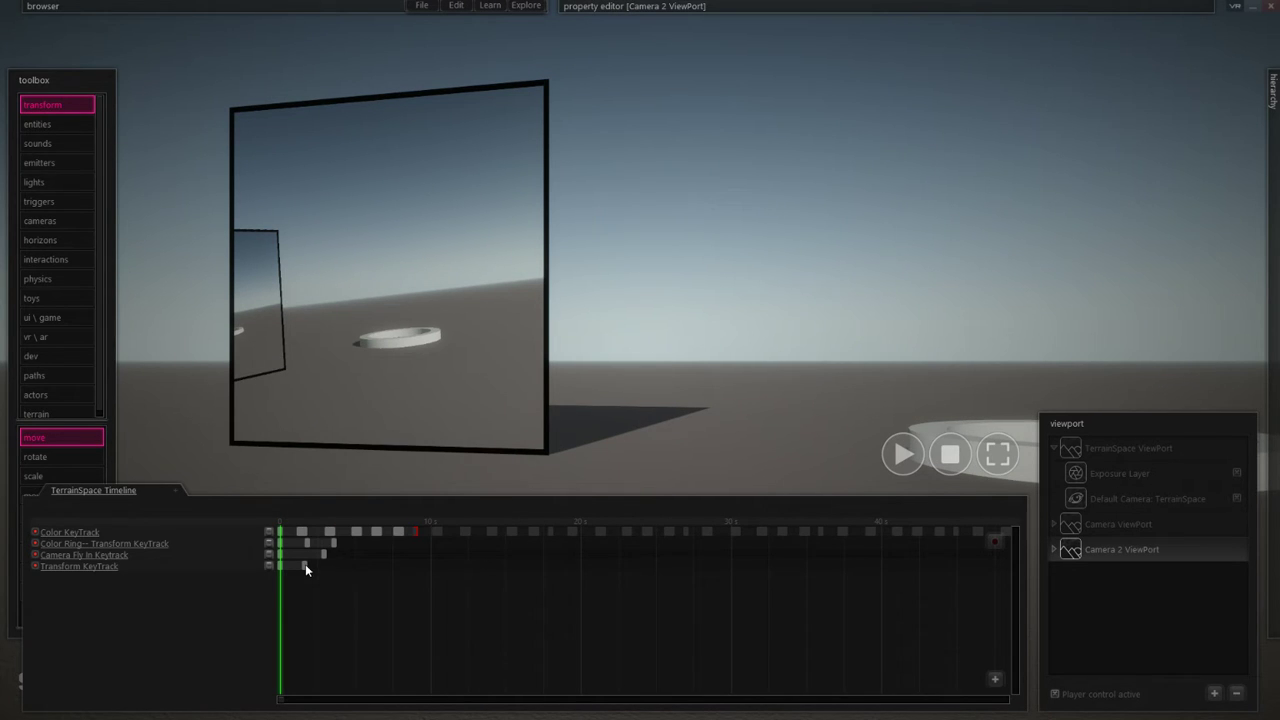
- Set the second Transform KeyTrack keyframe's Y position to about 1.67, X rotation to about -14.32 and Y rotation to about 37.97
{"action": "left_click", "coordinate": [305, 566]}
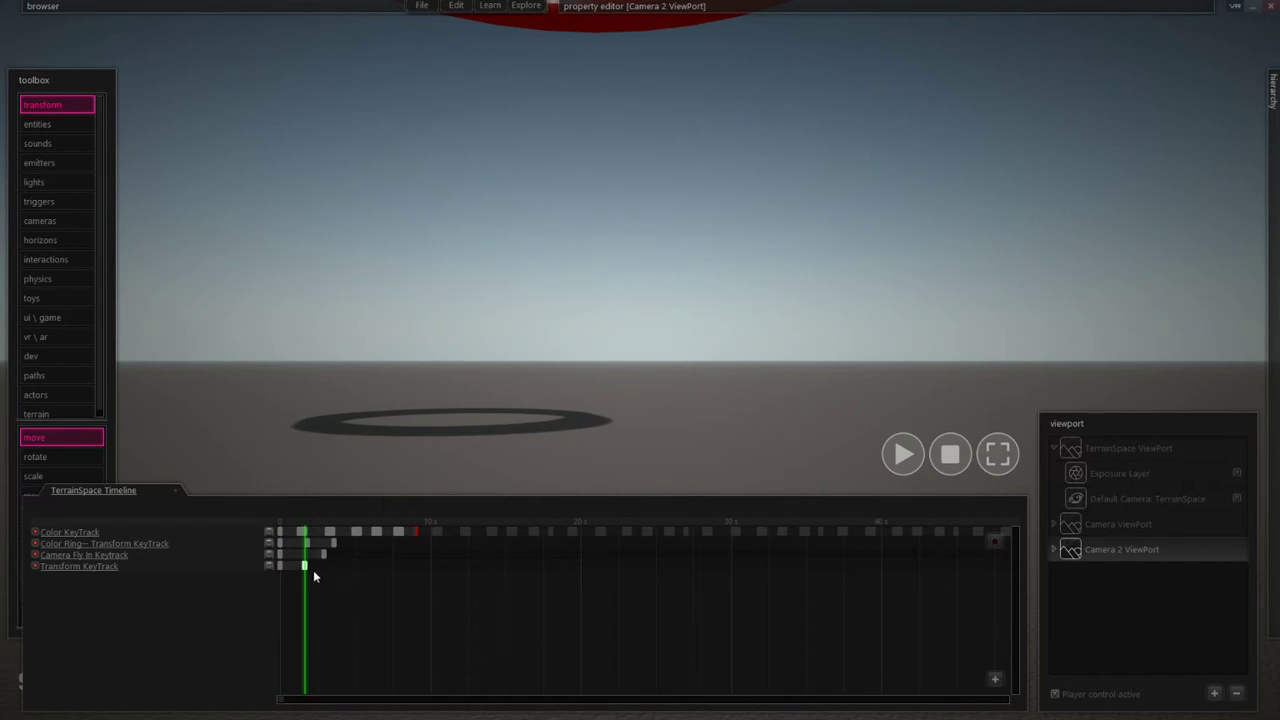
{"action": "double_click", "coordinate": [305, 566]}
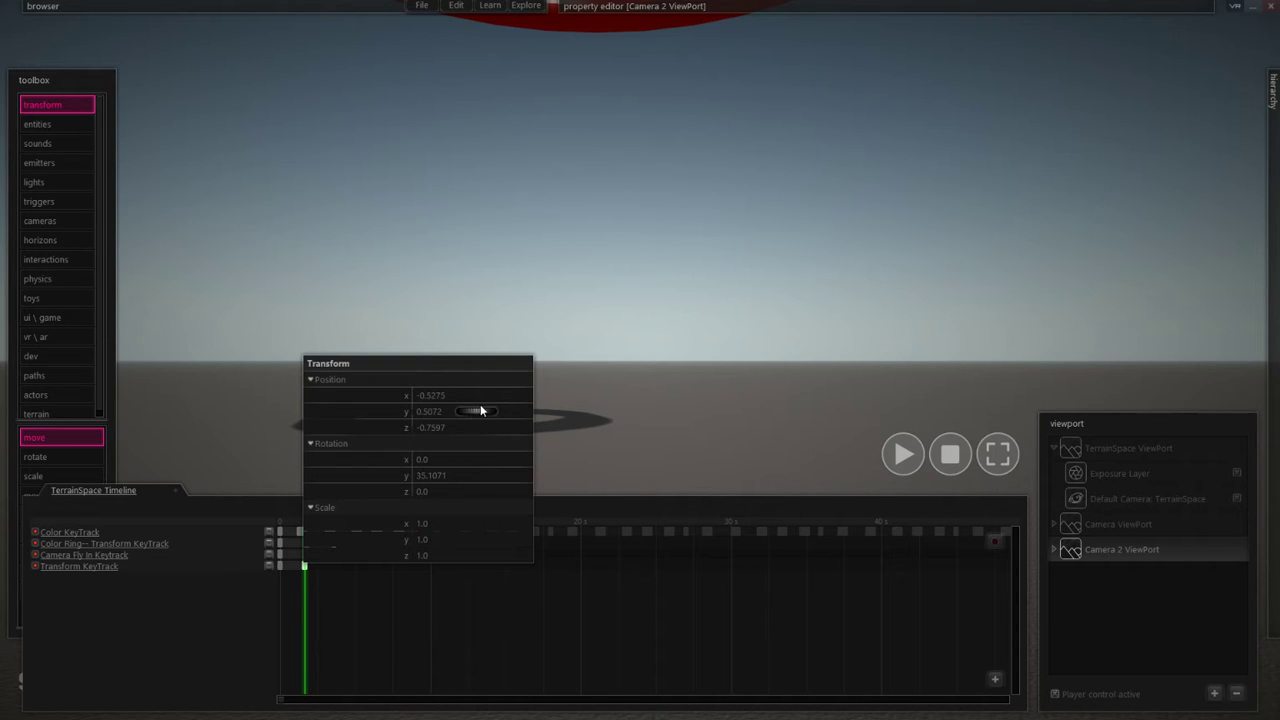
{"action": "left_click_drag", "start_coordinate": [477, 411], "coordinate": [522, 422]}
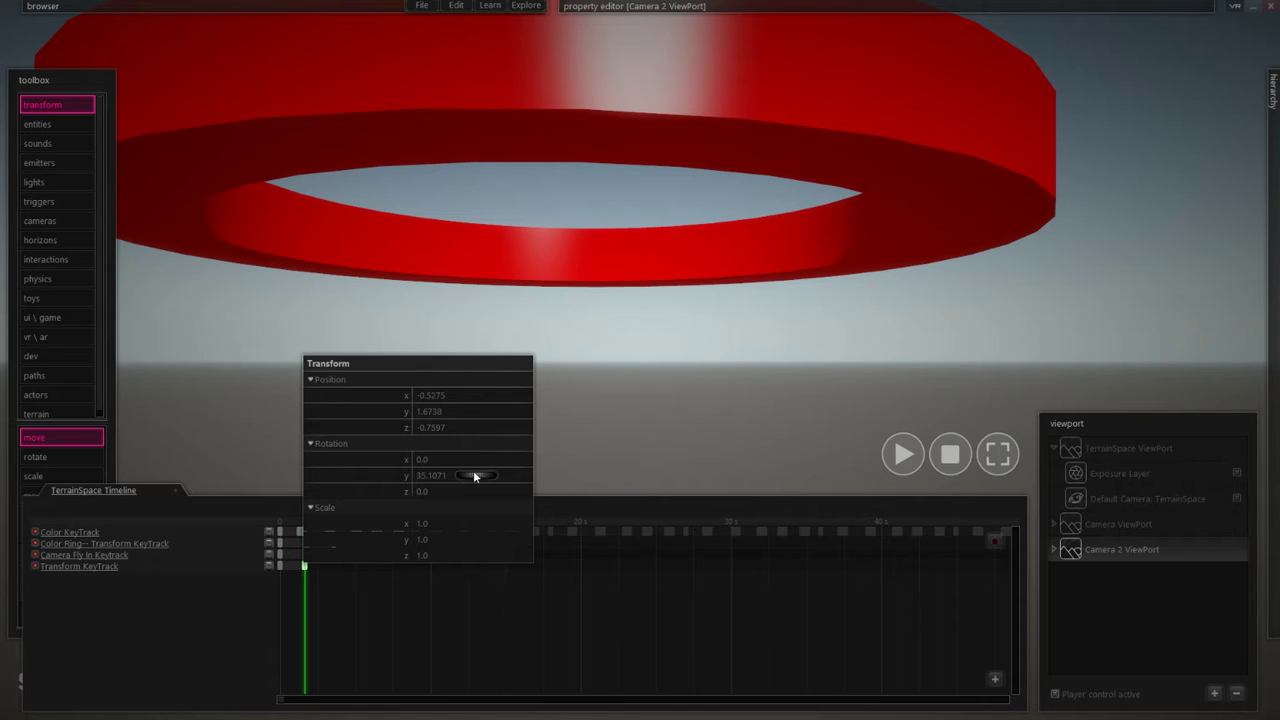
{"action": "mouse_move", "coordinate": [474, 476]}
{"action": "left_mouse_down"}
{"action": "mouse_move", "coordinate": [481, 458]}
{"action": "mouse_move", "coordinate": [455, 459]}
{"action": "left_mouse_up"}
{"action": "left_click", "coordinate": [273, 630]}
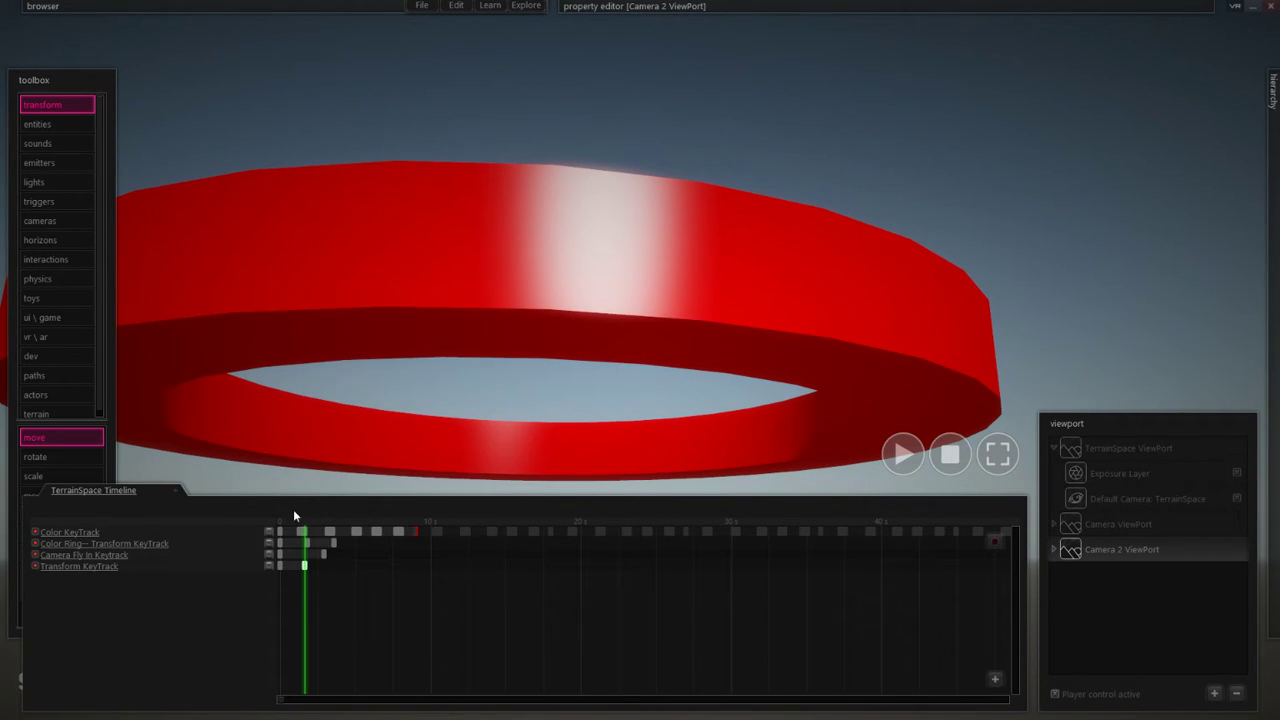
{"action": "left_click", "coordinate": [304, 566]}
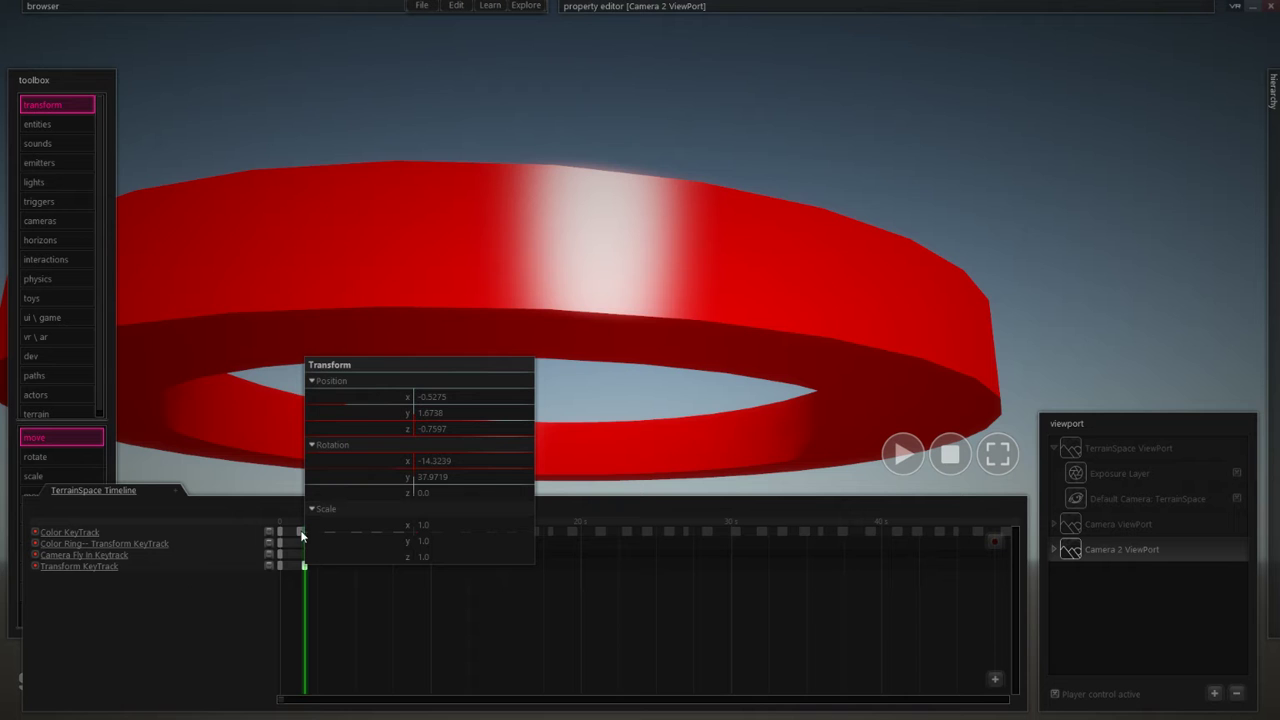
{"action": "left_click", "coordinate": [537, 650]}
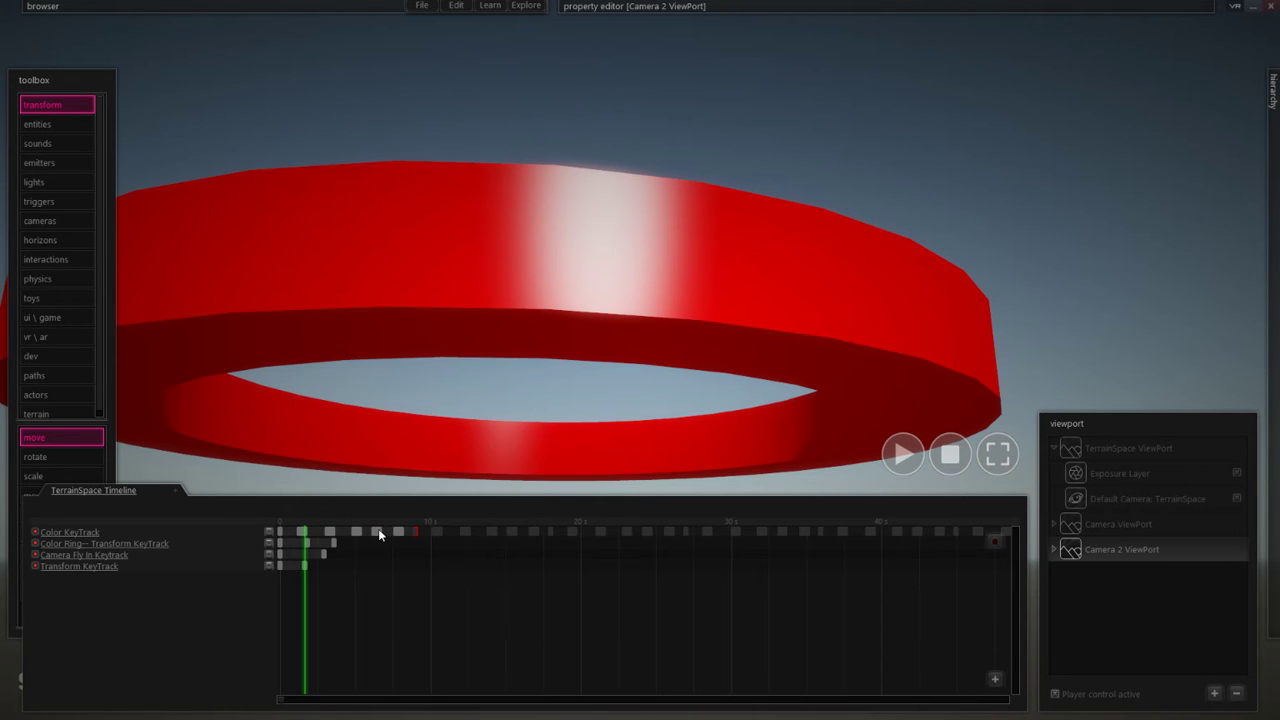
- Play the animation from the start through the Camera 2 ViewPort to check the adjusted keyframes
{"action": "left_click", "coordinate": [281, 521]}
{"action": "key", "text": "space"}
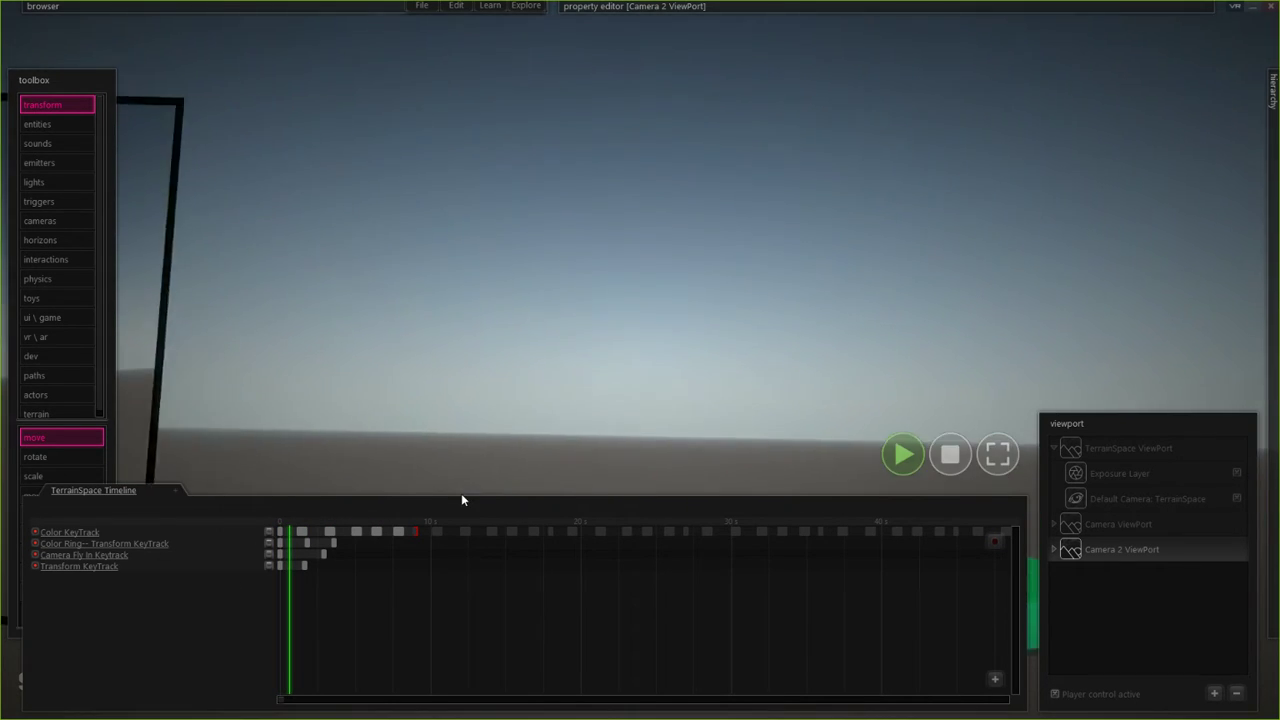
{"action": "left_click", "coordinate": [651, 700]}
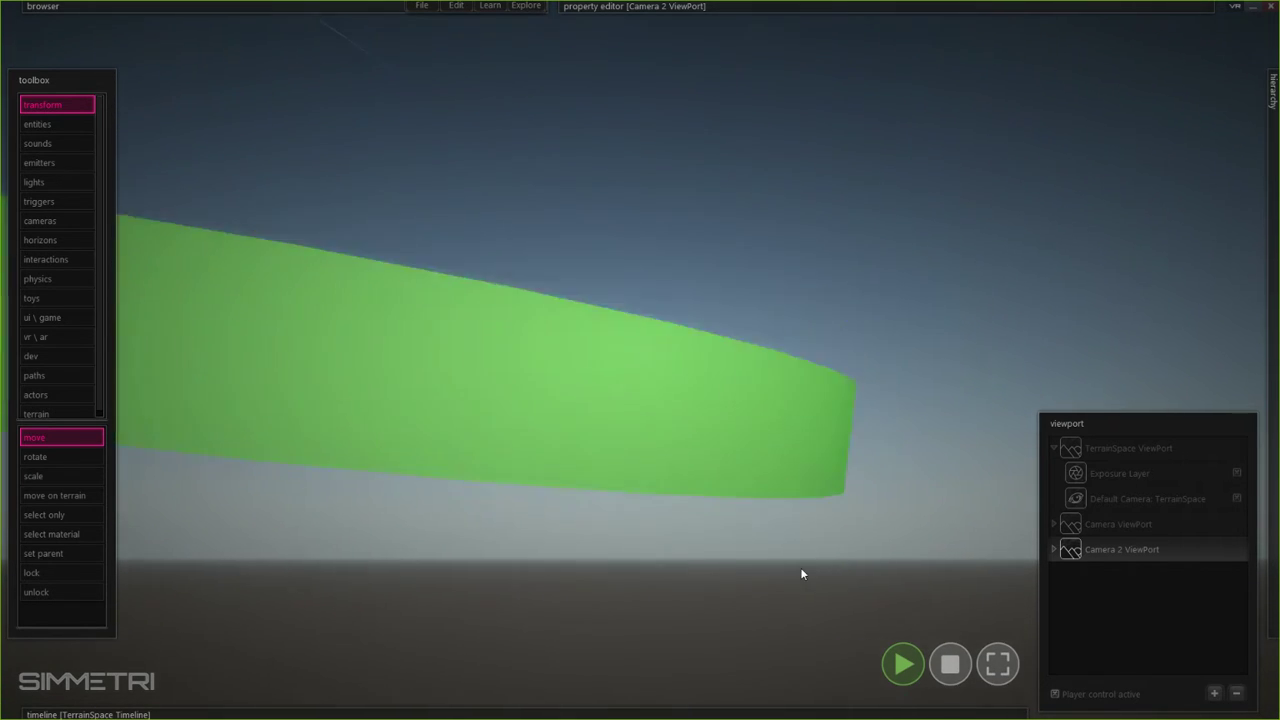
{"action": "left_click", "coordinate": [700, 713]}
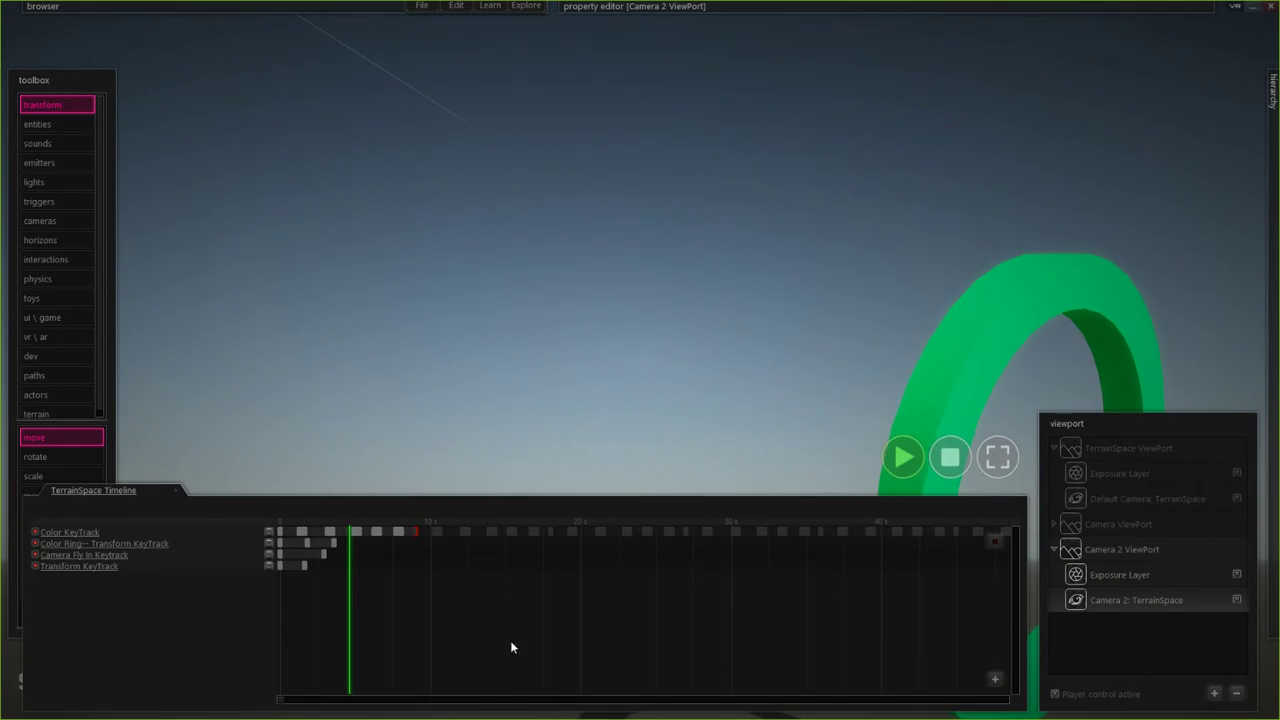
- Pause the playback and move the second keyframe of the Transform KeyTrack to about 3 seconds
{"action": "key", "text": "space"}
{"action": "left_click_drag", "start_coordinate": [306, 565], "coordinate": [325, 565]}
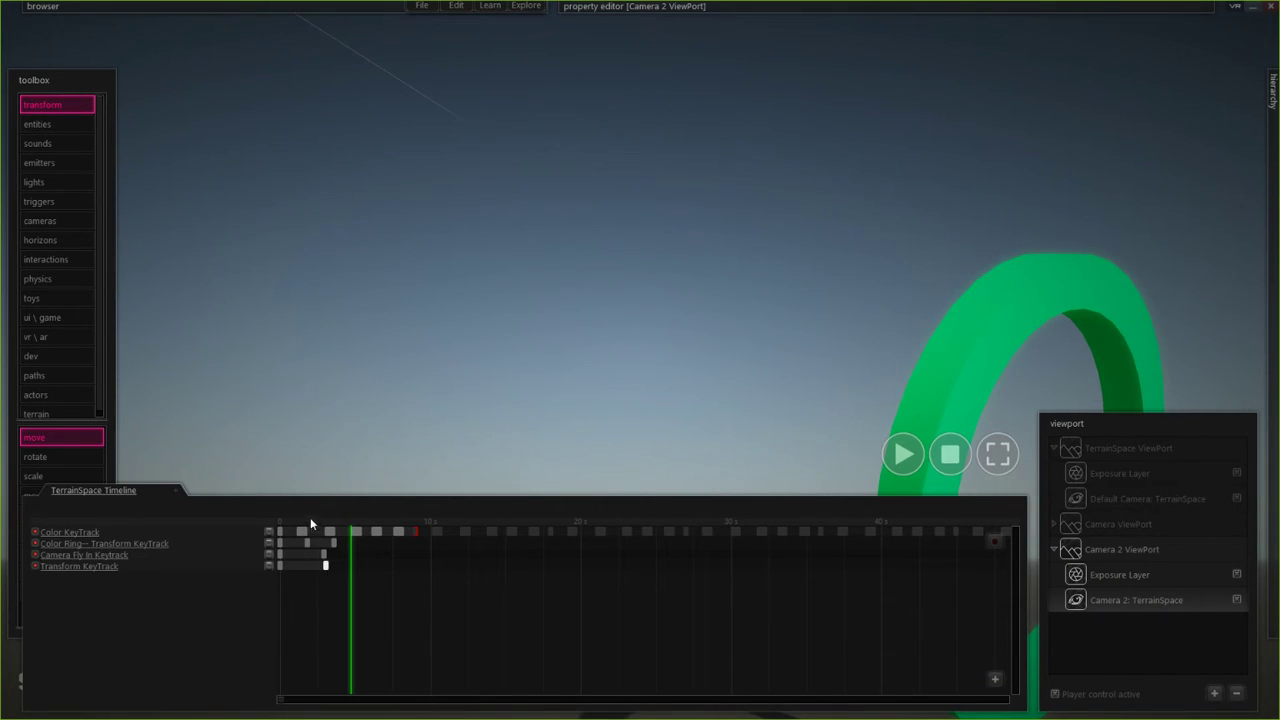
- Move the second keyframe of the Transform KeyTrack to about 4.2 seconds and play the animation from the start
{"action": "left_click_drag", "start_coordinate": [310, 519], "coordinate": [278, 526]}
{"action": "left_click_drag", "start_coordinate": [314, 566], "coordinate": [343, 566]}
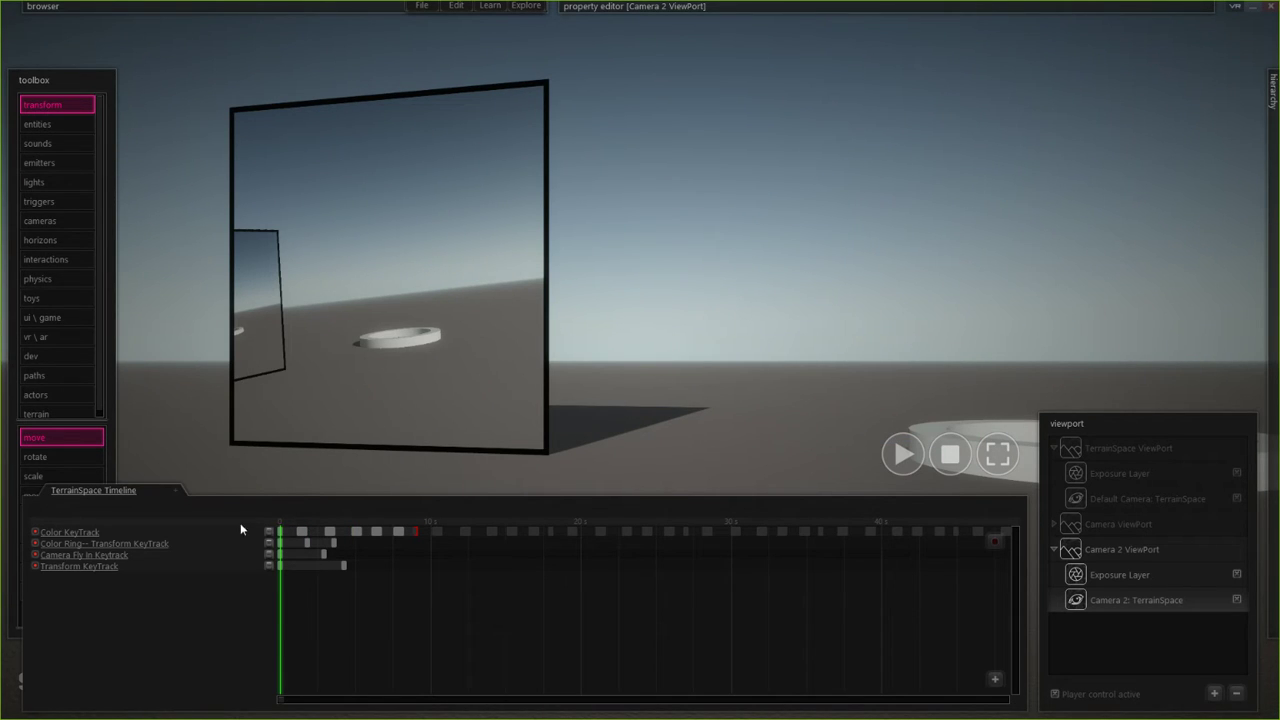
{"action": "key", "text": "space"}
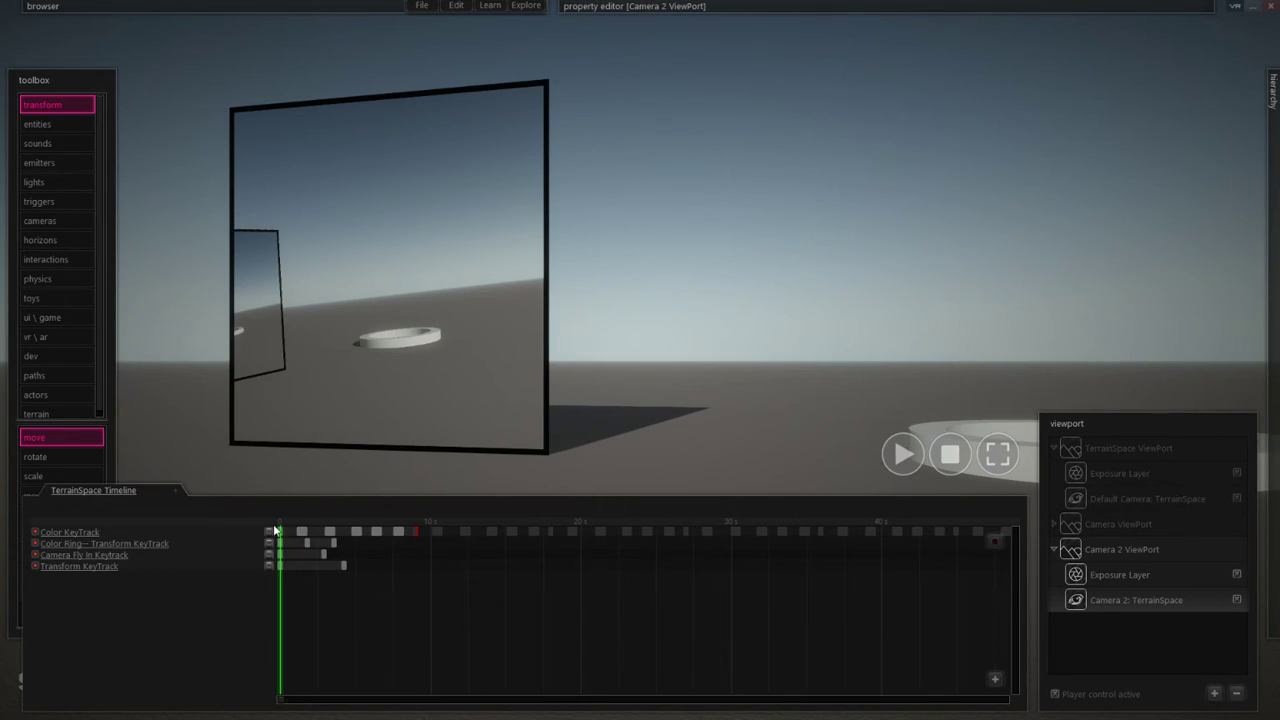
- Play the animation through the Camera 2 ViewPort, compare it with the TerrainSpace ViewPort and return to Camera 2
{"action": "left_click", "coordinate": [643, 460]}
{"action": "left_click", "coordinate": [560, 714]}
{"action": "right_click_drag", "start_coordinate": [601, 640], "coordinate": [850, 640]}
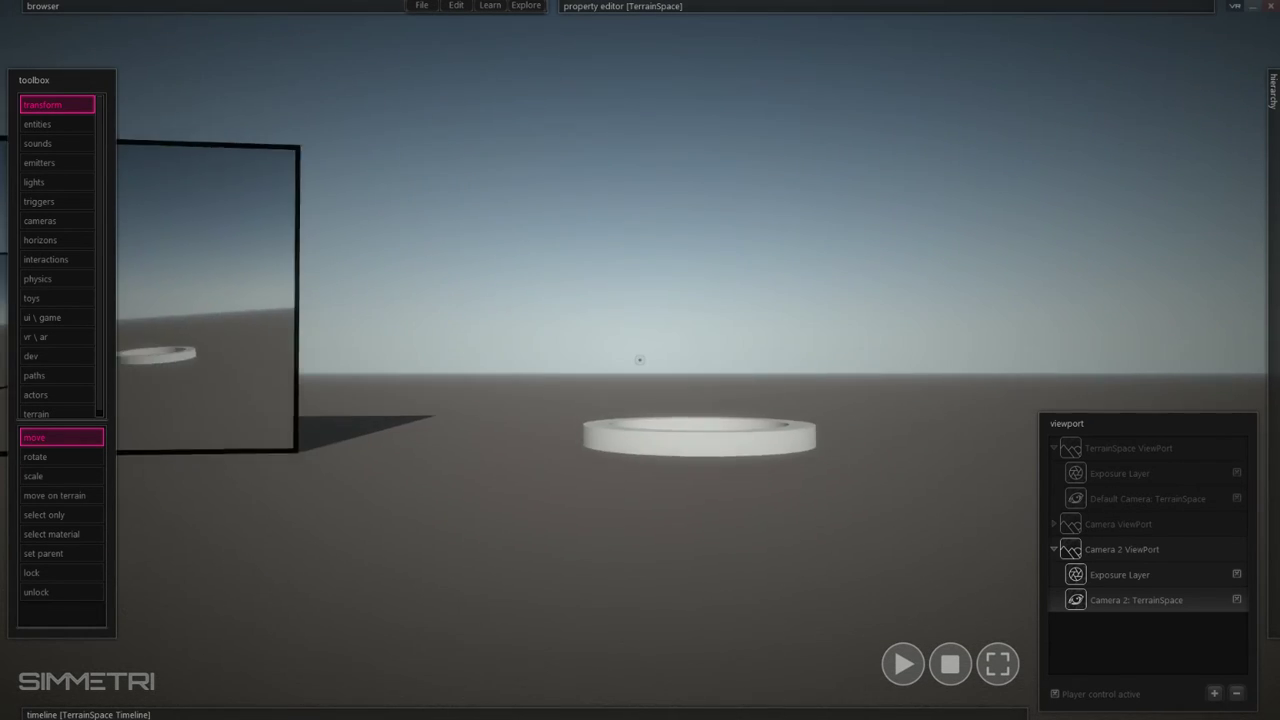
{"action": "right_click_drag", "start_coordinate": [640, 360], "coordinate": [480, 400]}
{"action": "left_click", "coordinate": [463, 714]}
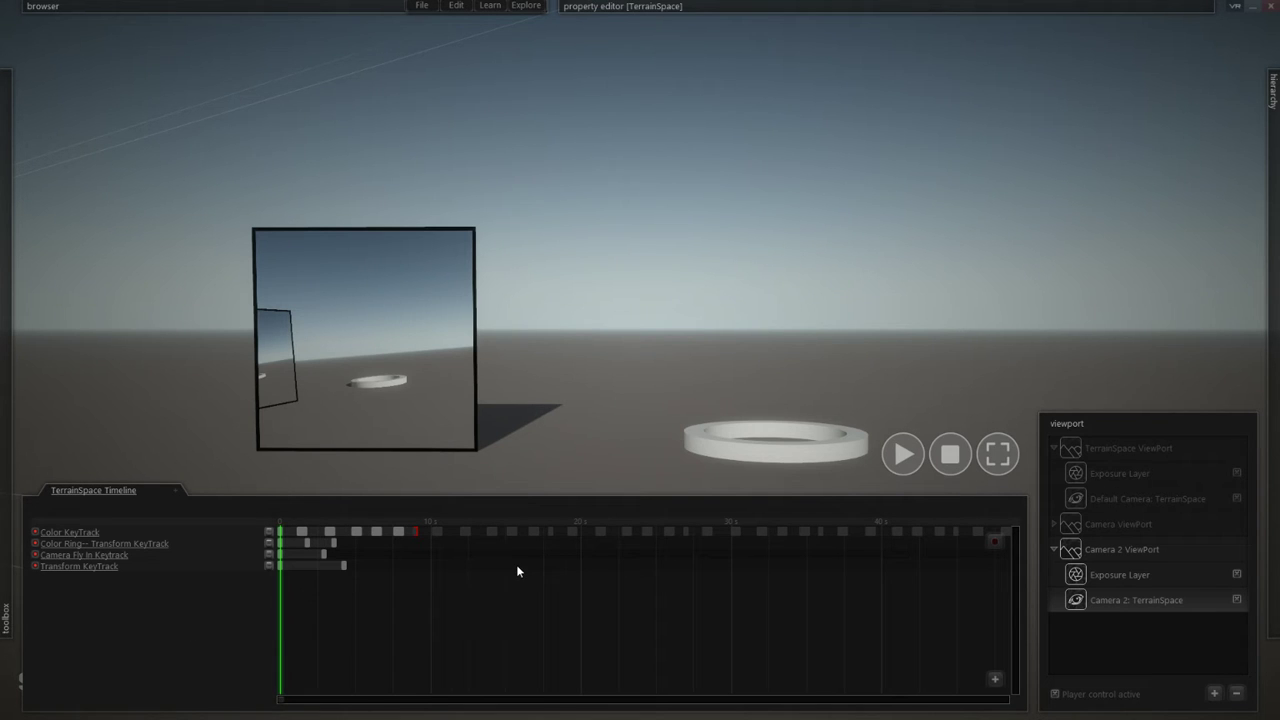
{"action": "key", "text": "space"}
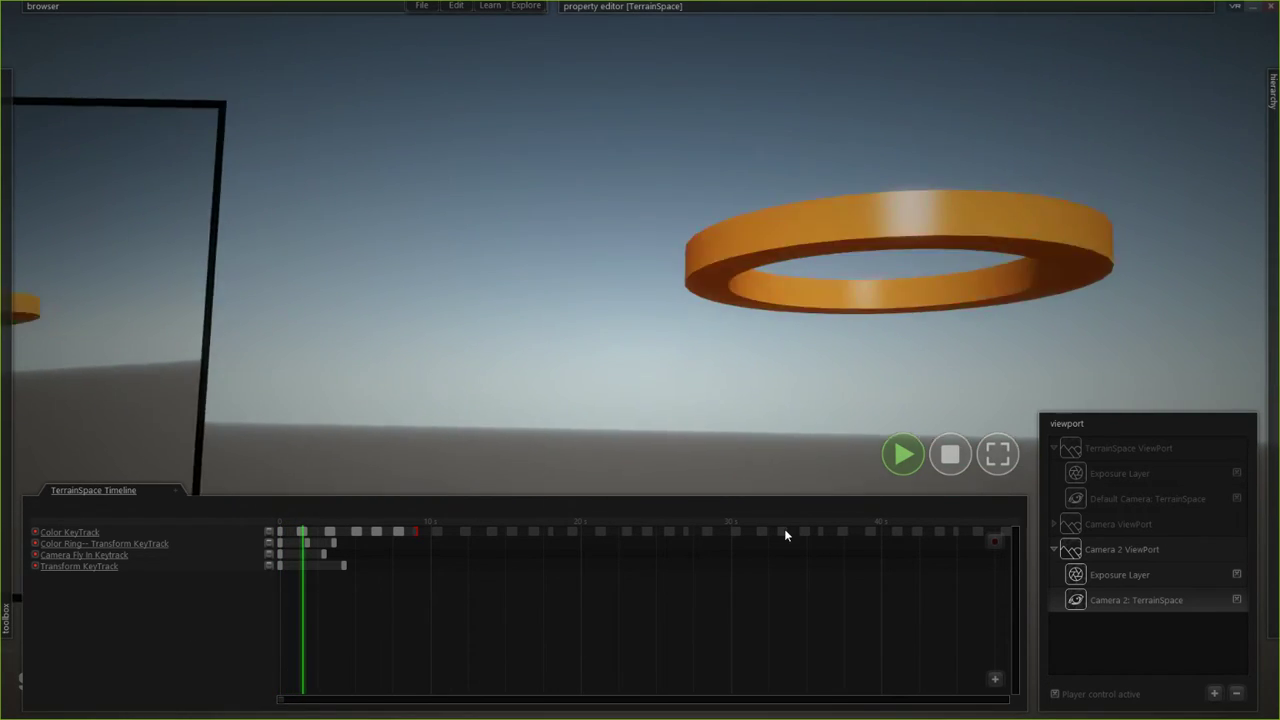
{"action": "left_click", "coordinate": [1128, 448]}
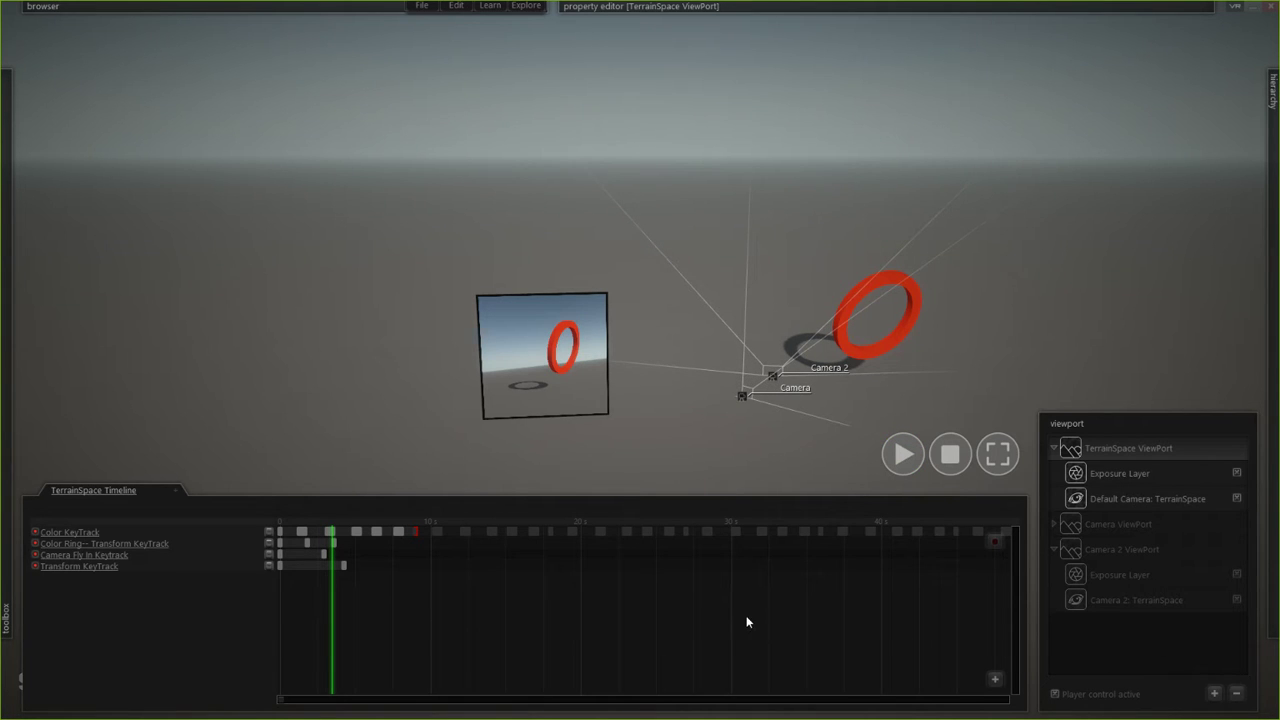
{"action": "left_click", "coordinate": [1161, 629]}
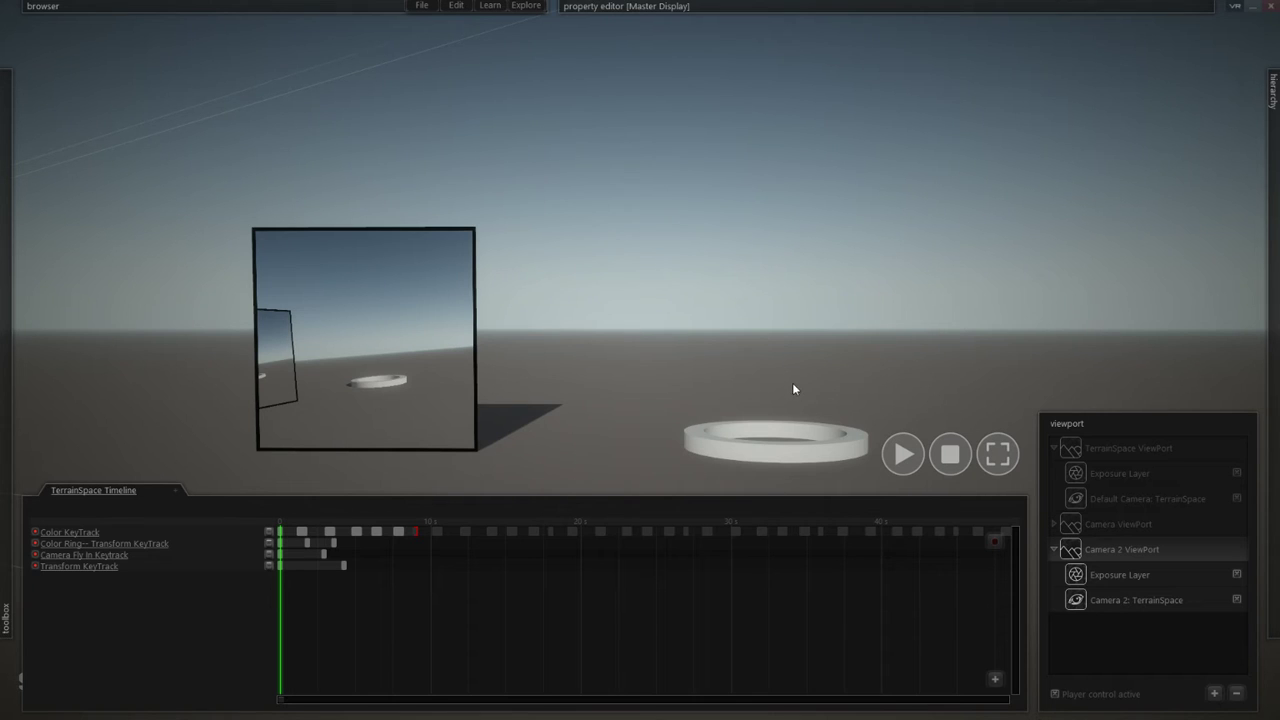
- Toggle the Color Ring's Active property off and back to true, and look at the key track options for it
{"action": "left_click", "coordinate": [765, 440]}
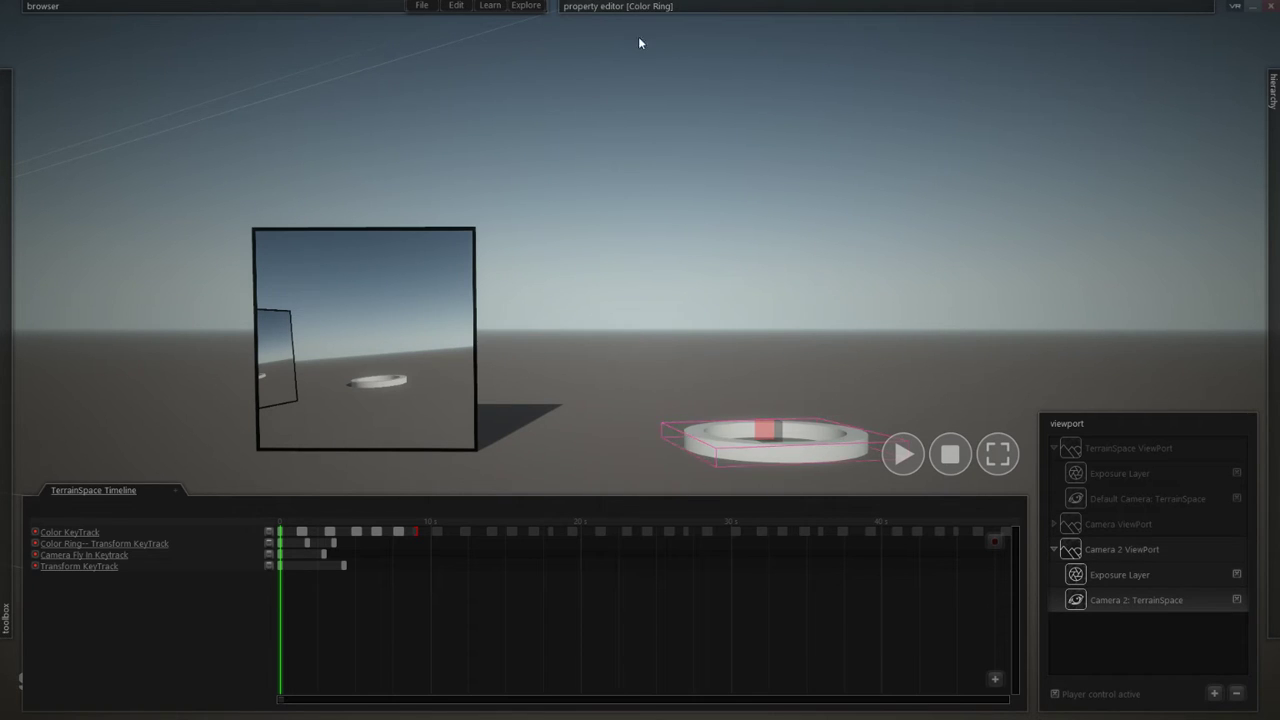
{"action": "left_click", "coordinate": [616, 6]}
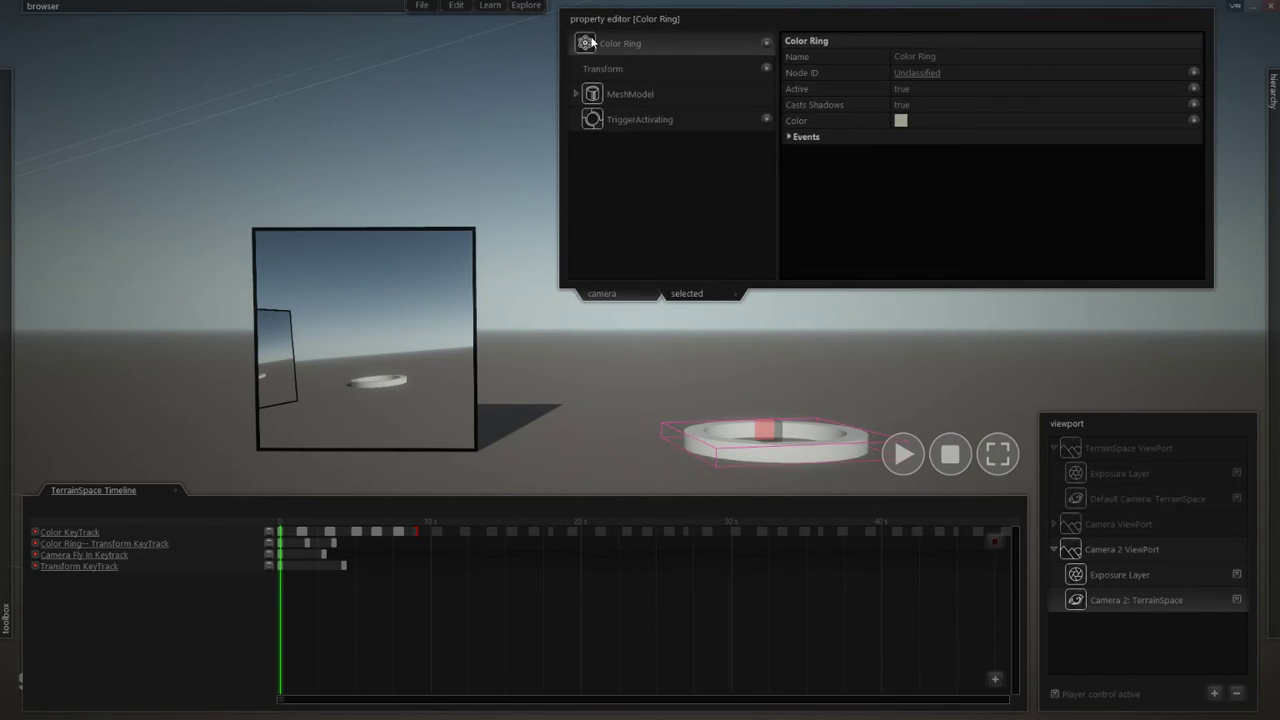
{"action": "left_click", "coordinate": [910, 90]}
{"action": "left_click", "coordinate": [910, 90]}
{"action": "left_click", "coordinate": [906, 88]}
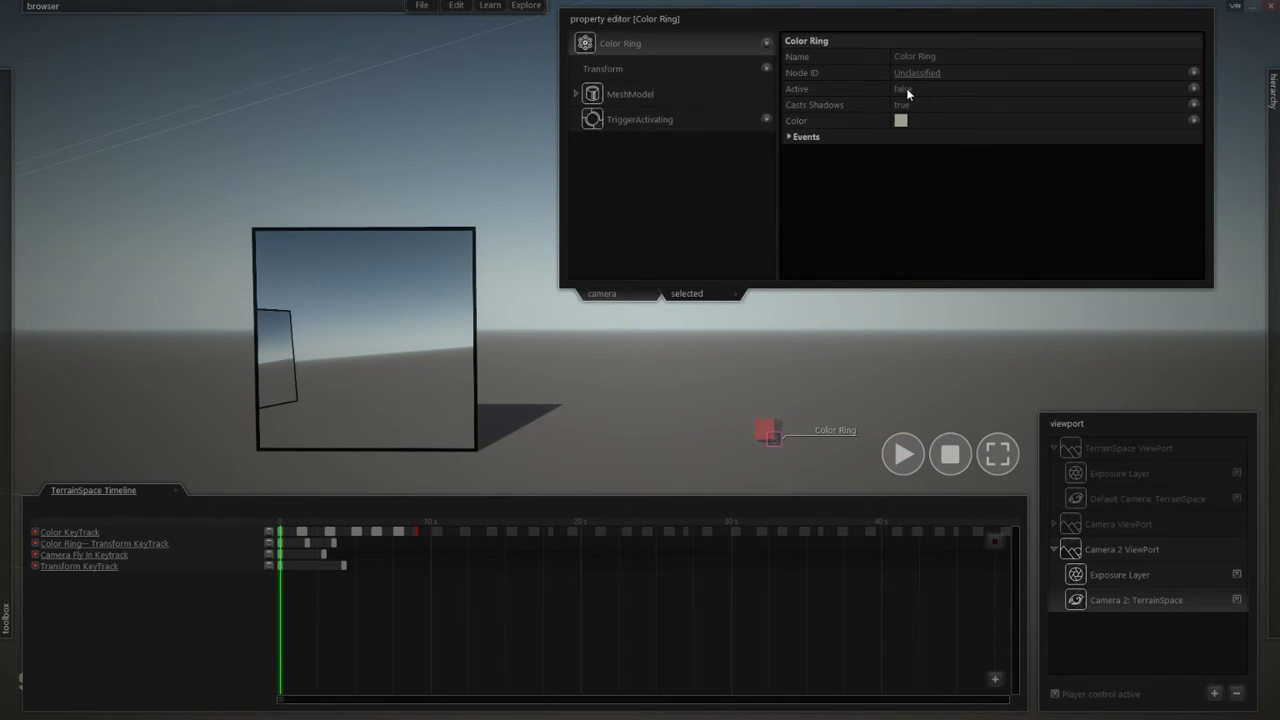
{"action": "left_click", "coordinate": [906, 88]}
{"action": "left_click", "coordinate": [1194, 88]}
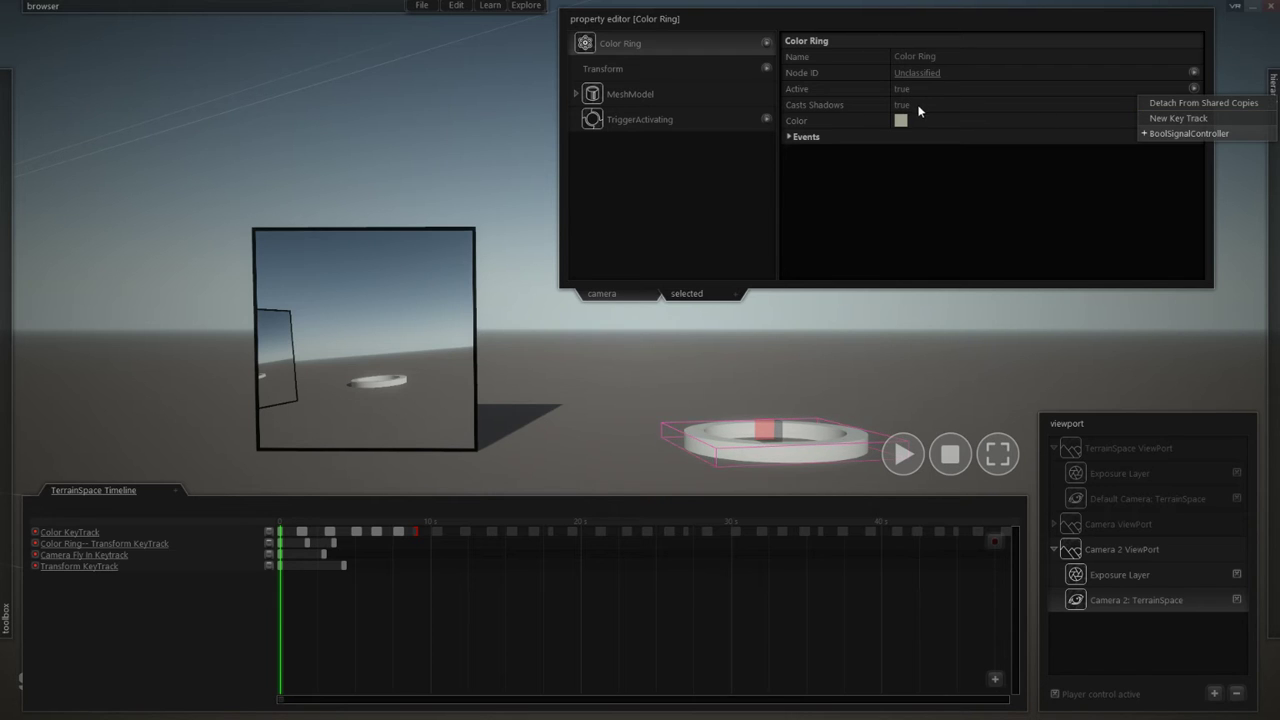
{"action": "left_click", "coordinate": [938, 221]}
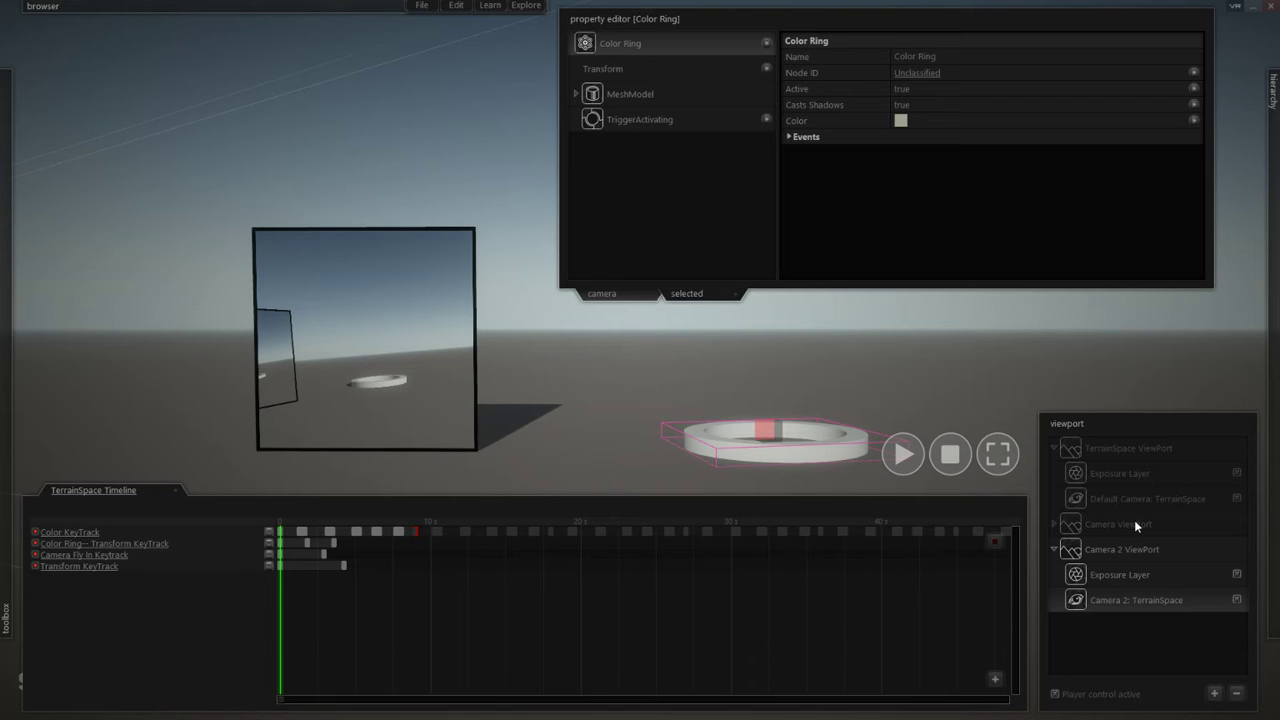
- Add a new key track for the View property of the Camera 2 ViewPort's ViewLayer
{"action": "left_click", "coordinate": [1159, 557]}
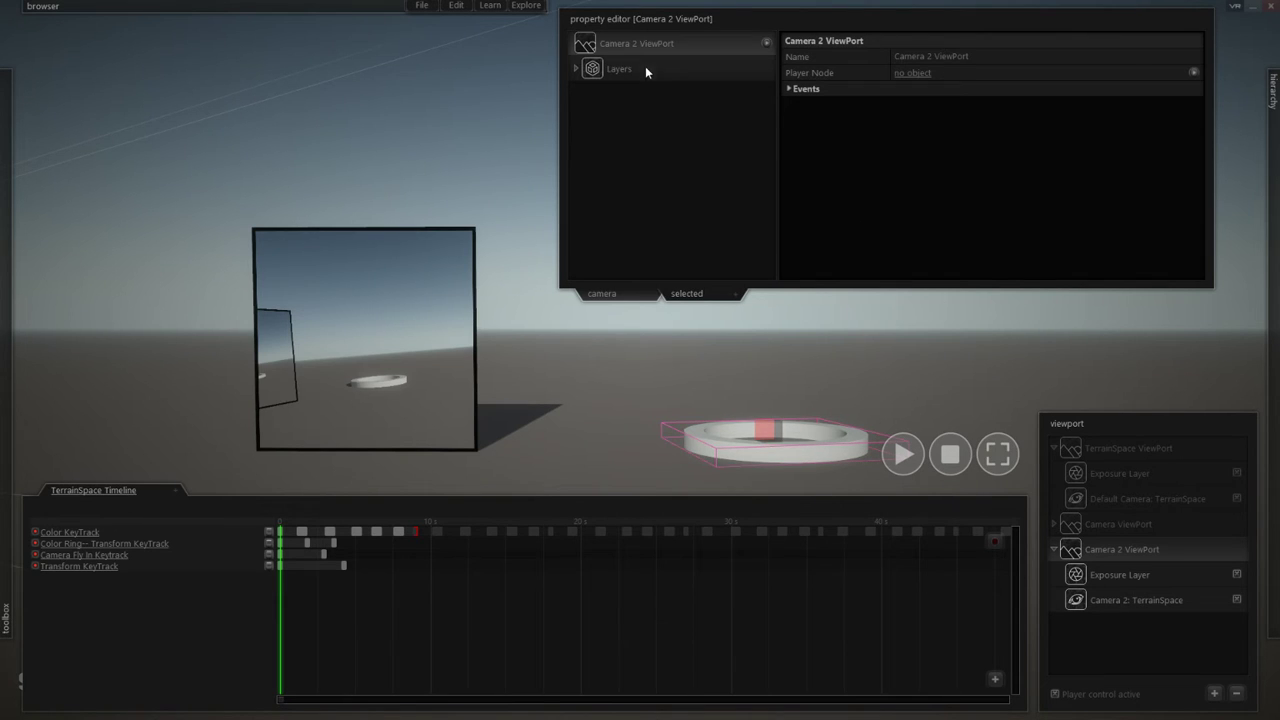
{"action": "left_click", "coordinate": [617, 69]}
{"action": "left_click", "coordinate": [576, 69]}
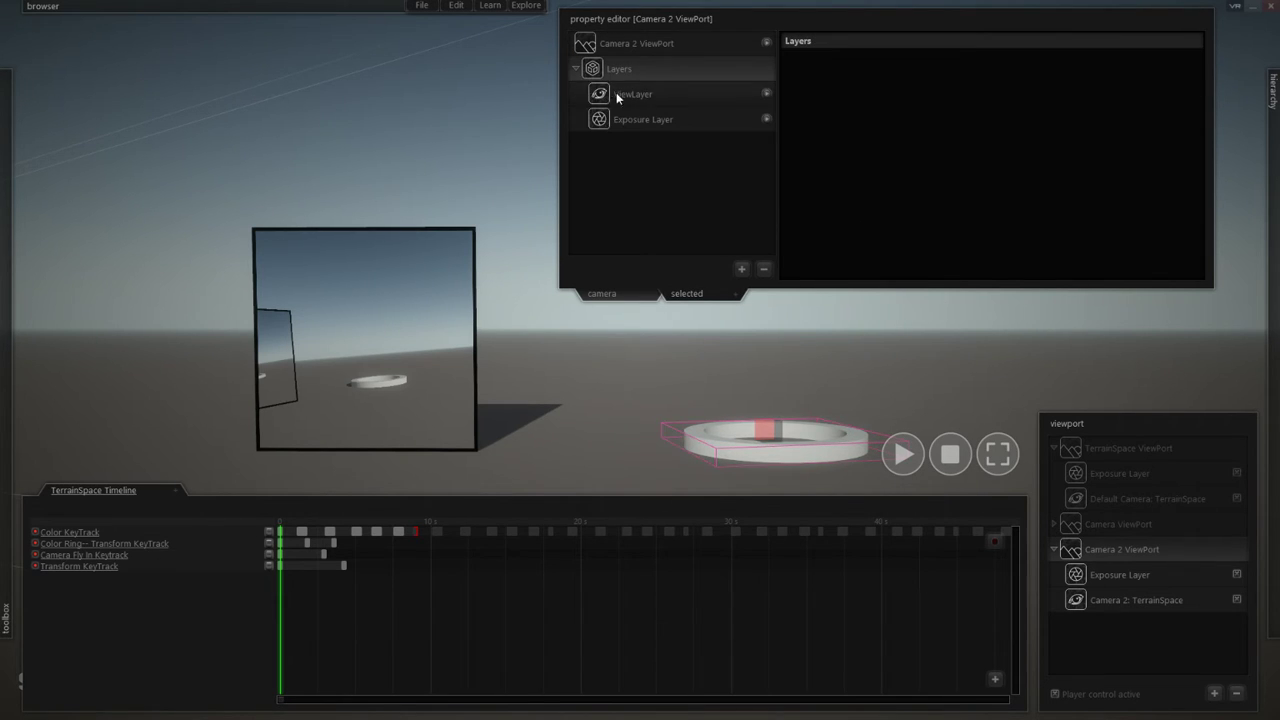
{"action": "left_click", "coordinate": [646, 98]}
{"action": "mouse_move", "coordinate": [883, 92]}
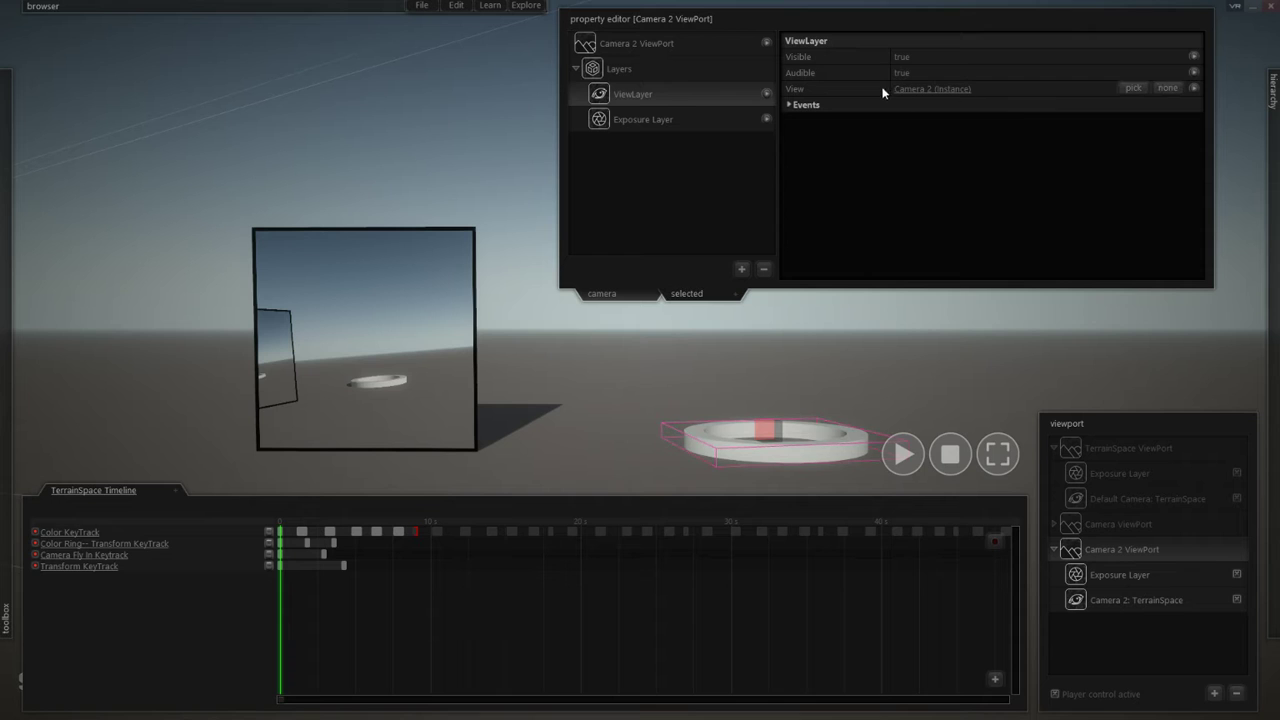
{"action": "left_click", "coordinate": [1146, 600]}
{"action": "left_click", "coordinate": [1116, 548]}
{"action": "mouse_move", "coordinate": [943, 86]}
{"action": "left_click", "coordinate": [1193, 88]}
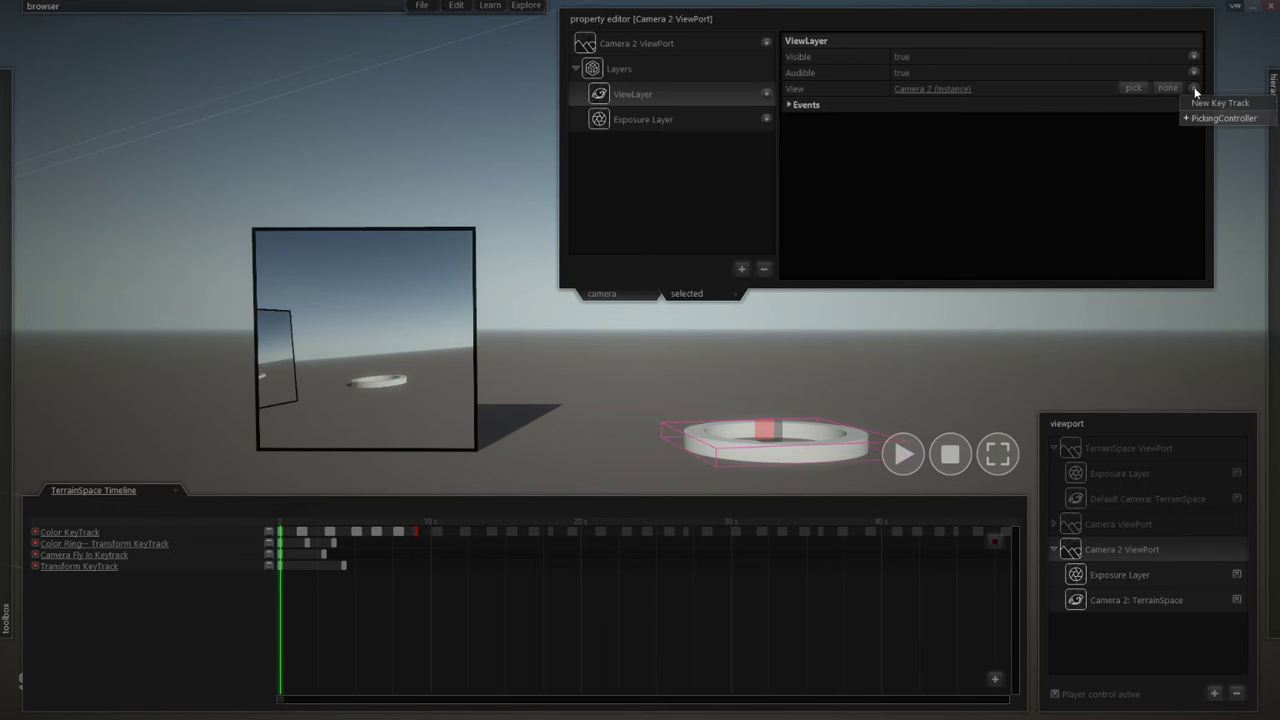
{"action": "left_click", "coordinate": [1200, 100]}
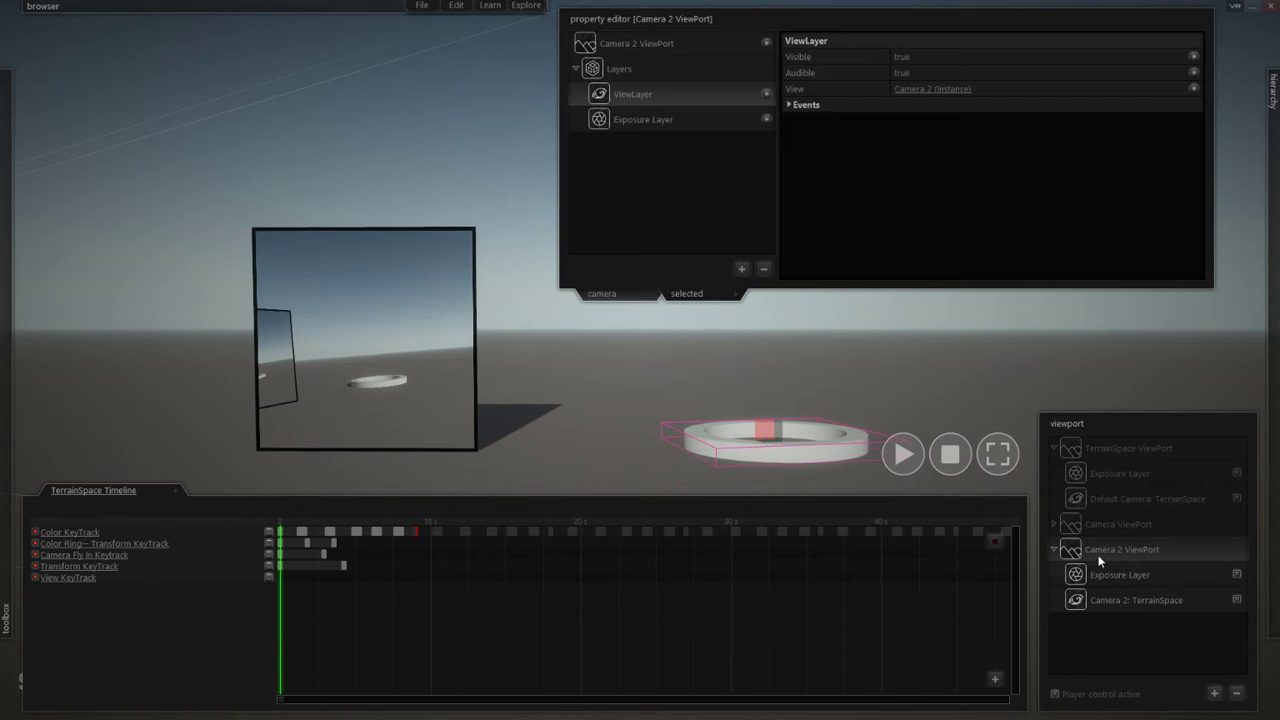
- Add View KeyTrack keyframes holding Camera 2 at the start and at about 2.6 seconds
{"action": "mouse_move", "coordinate": [906, 88]}
{"action": "left_click", "coordinate": [282, 577]}
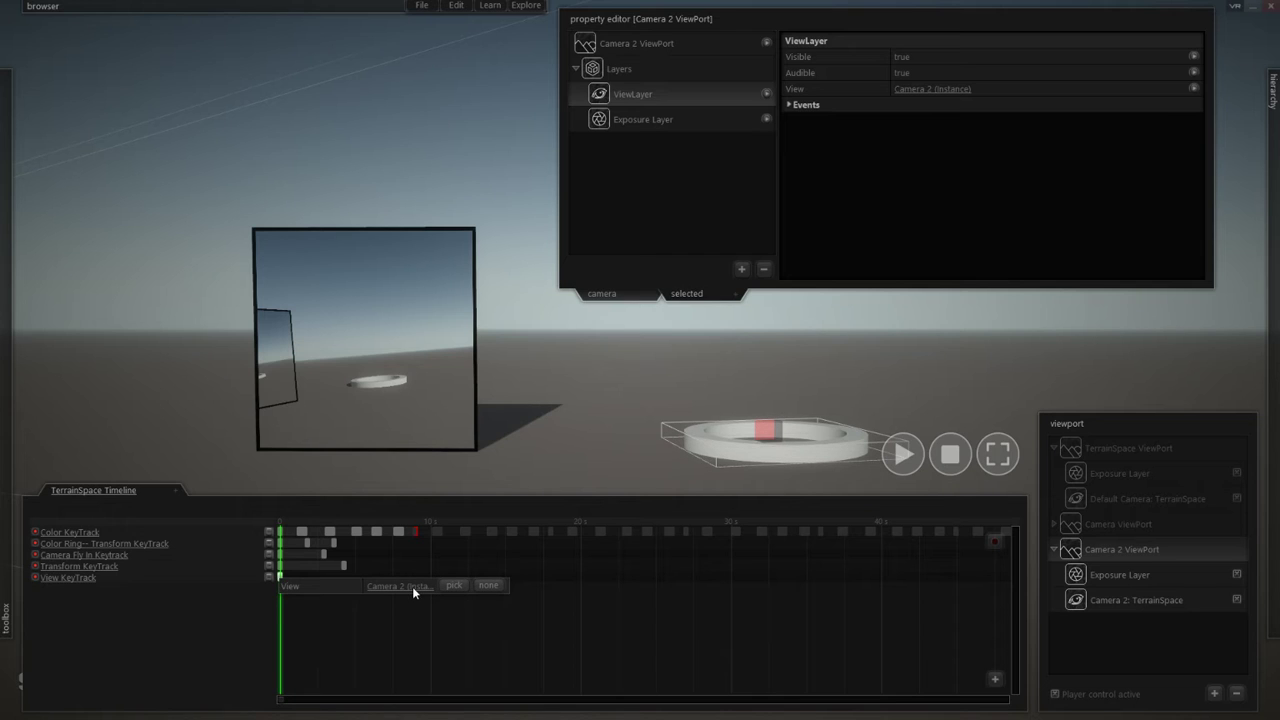
{"action": "left_click", "coordinate": [282, 578]}
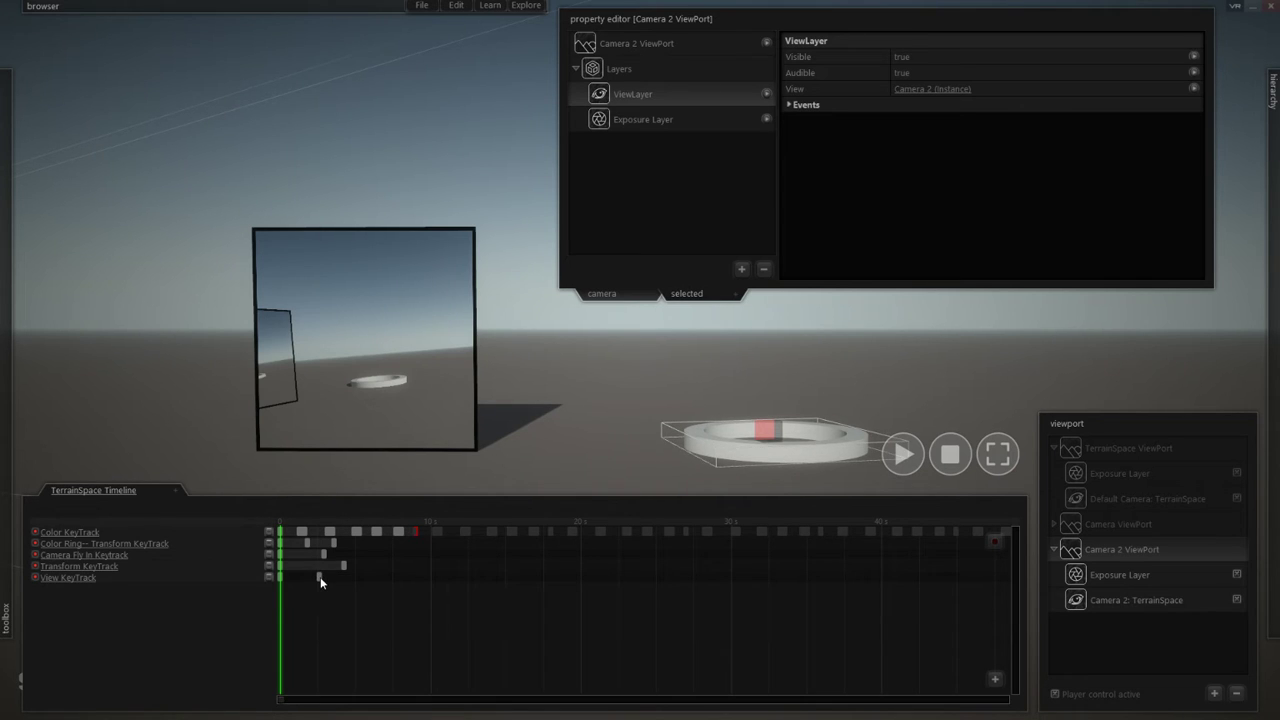
- Try to pick another camera for the second View KeyTrack keyframe, cancel the picking and remove that keyframe
{"action": "left_click", "coordinate": [317, 578]}
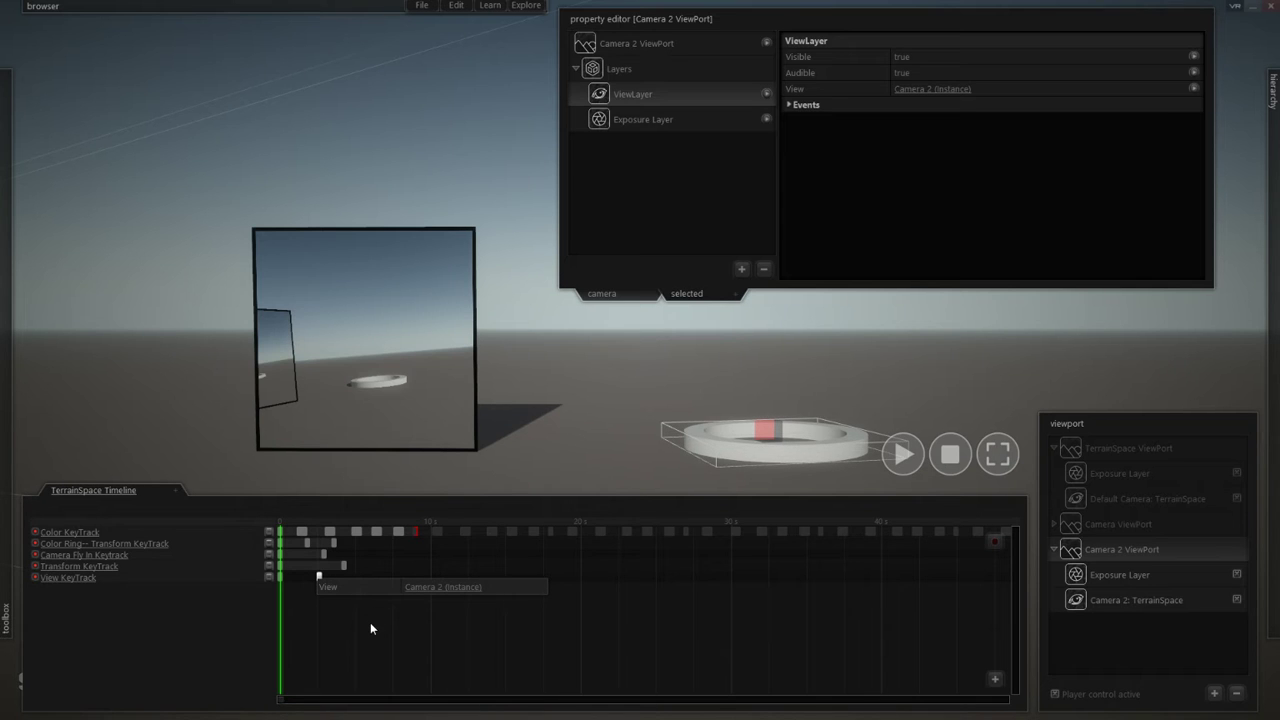
{"action": "mouse_move", "coordinate": [440, 588]}
{"action": "left_click", "coordinate": [492, 586]}
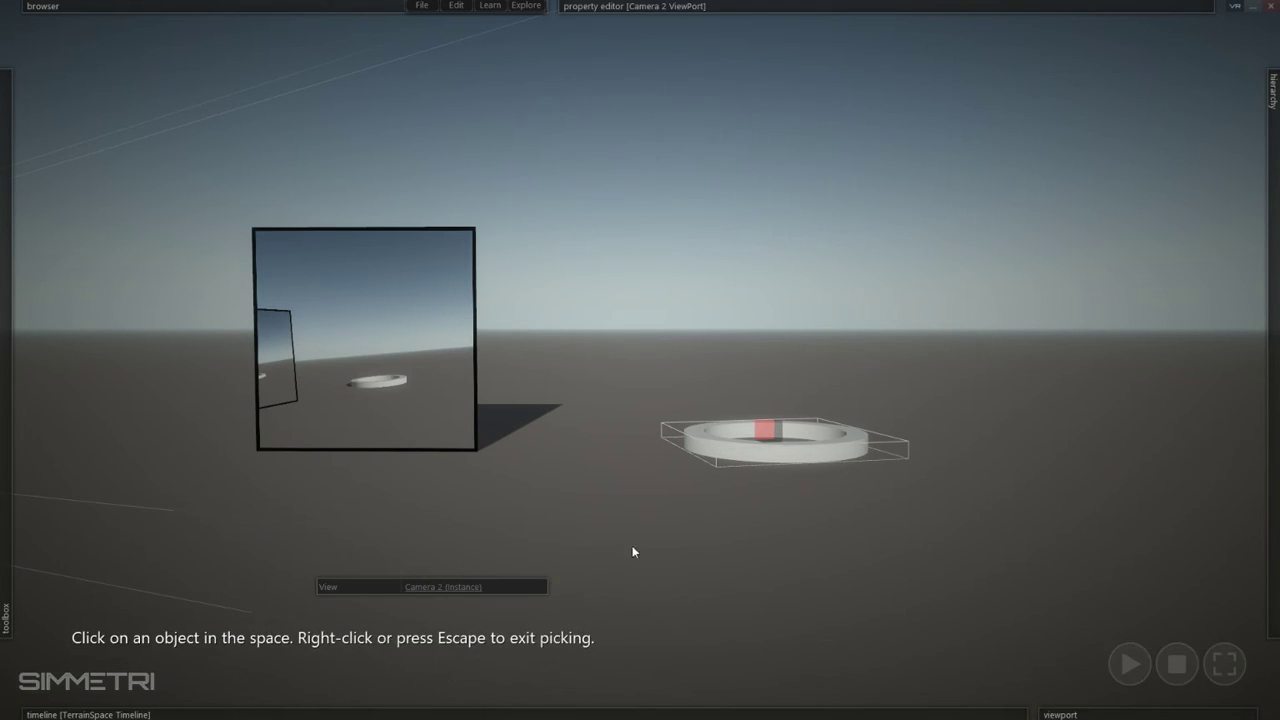
{"action": "right_click", "coordinate": [457, 548]}
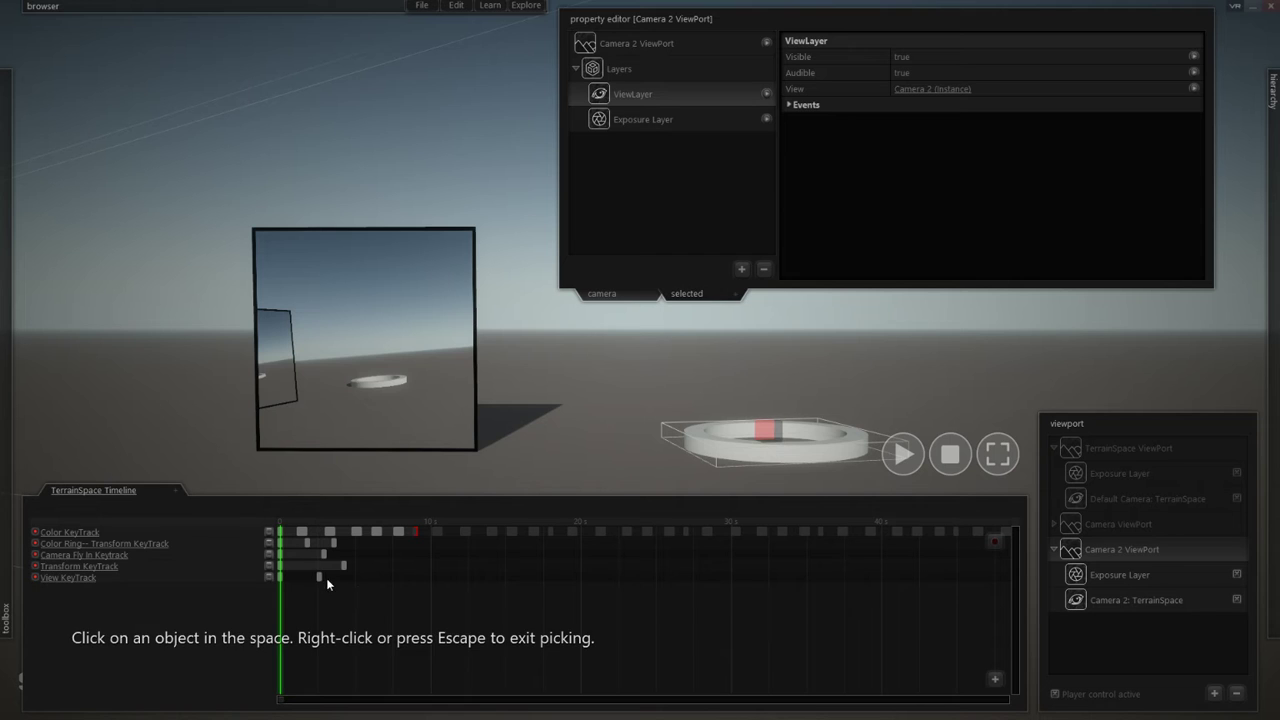
{"action": "right_click_drag", "start_coordinate": [528, 427], "coordinate": [533, 423]}
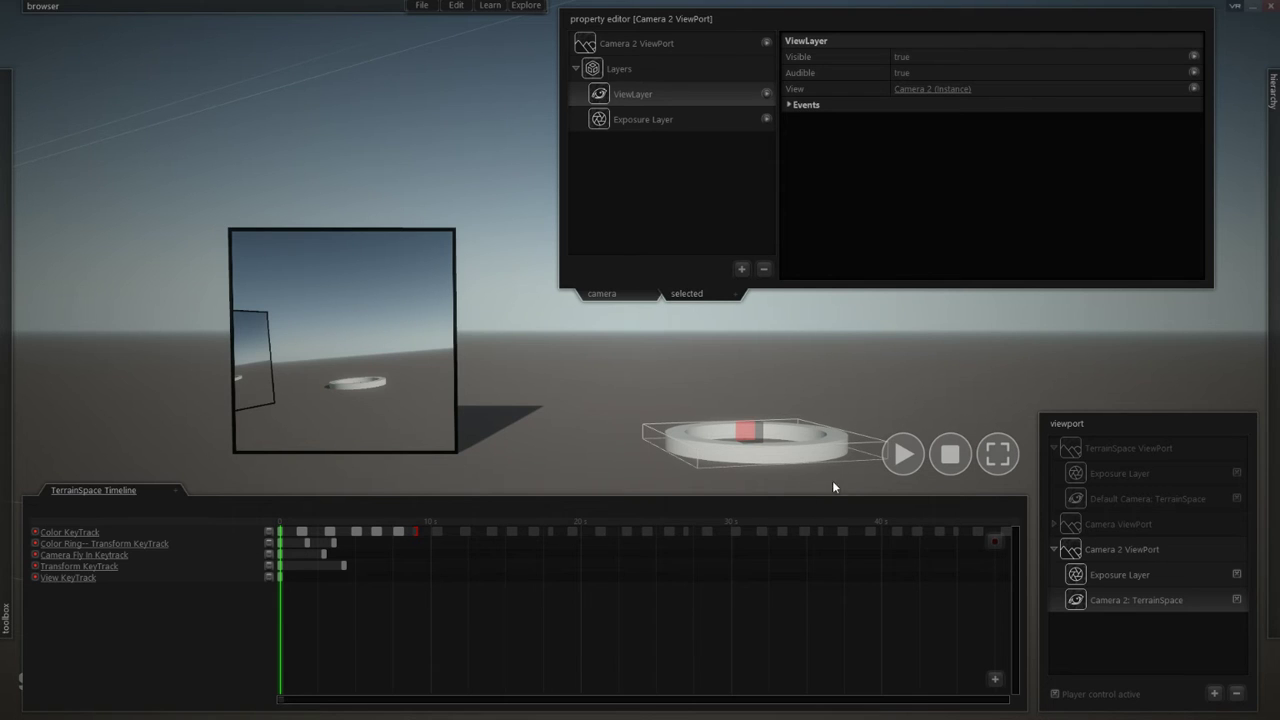
- Add a keyframe for Camera to the View KeyTrack at about 3.5 seconds and play the animation to check the switch
{"action": "mouse_move", "coordinate": [1274, 281]}
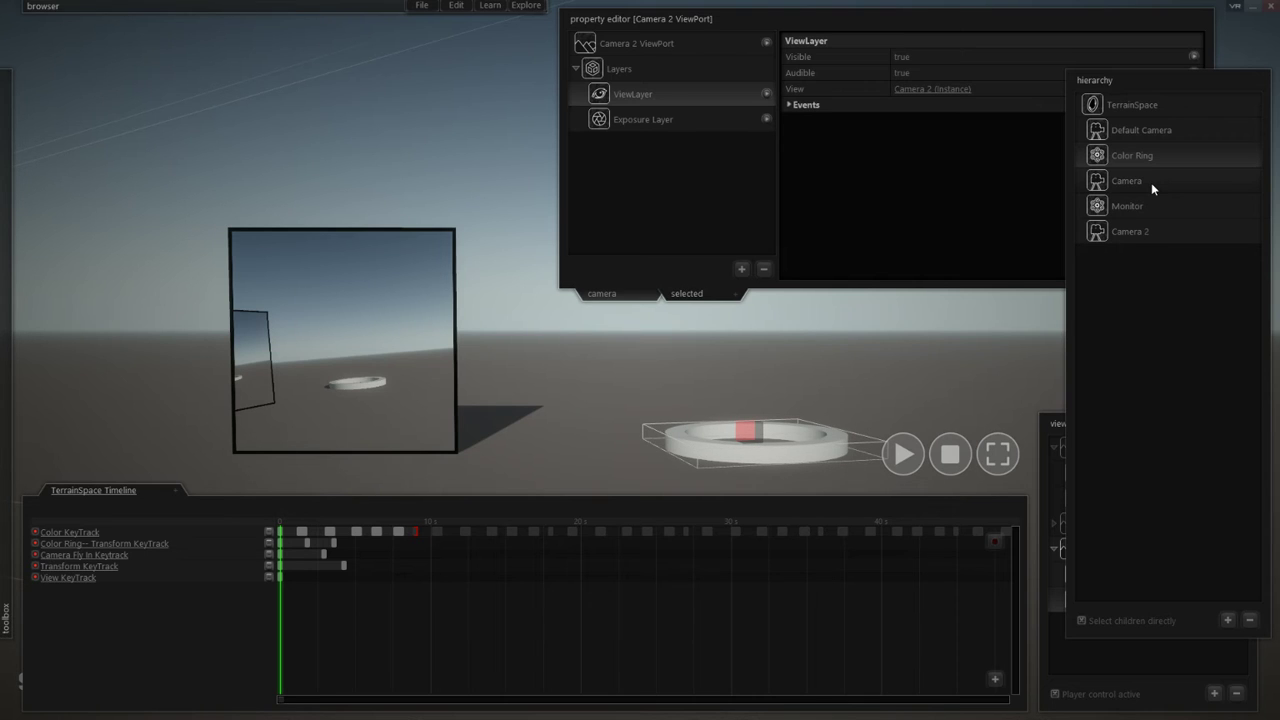
{"action": "left_click_drag", "start_coordinate": [1100, 182], "coordinate": [334, 577]}
{"action": "key", "text": "space"}
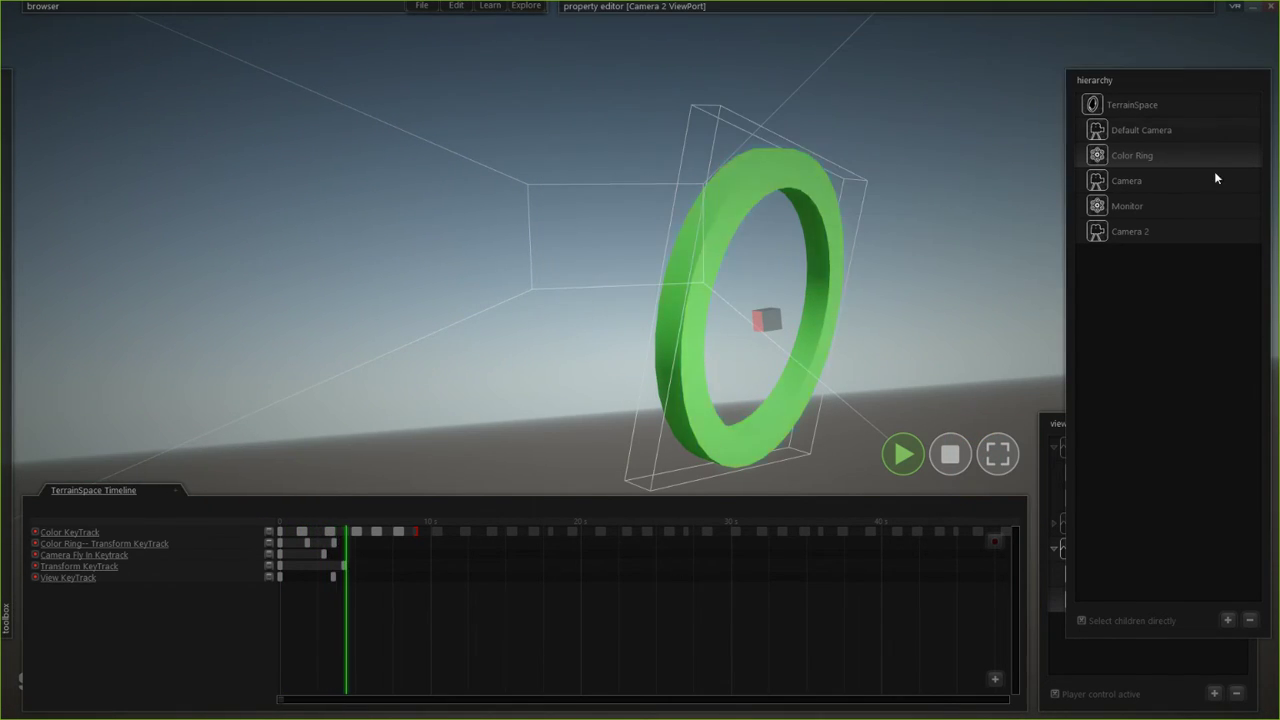
{"action": "key", "text": "space"}
{"action": "mouse_move", "coordinate": [624, 686]}
{"action": "key", "text": "space"}
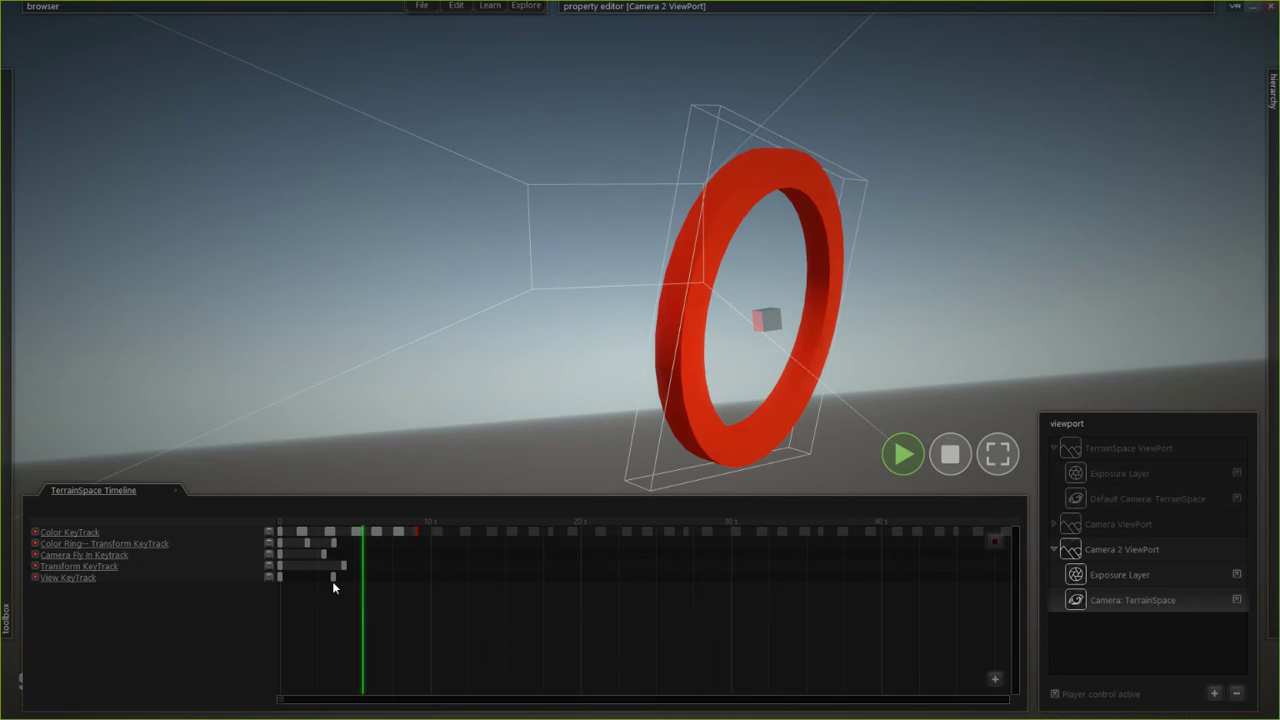
- Move the View KeyTrack's starting keyframe to about 5 seconds and play the TerrainSpace Timeline past it
{"action": "left_click_drag", "start_coordinate": [280, 577], "coordinate": [356, 577]}
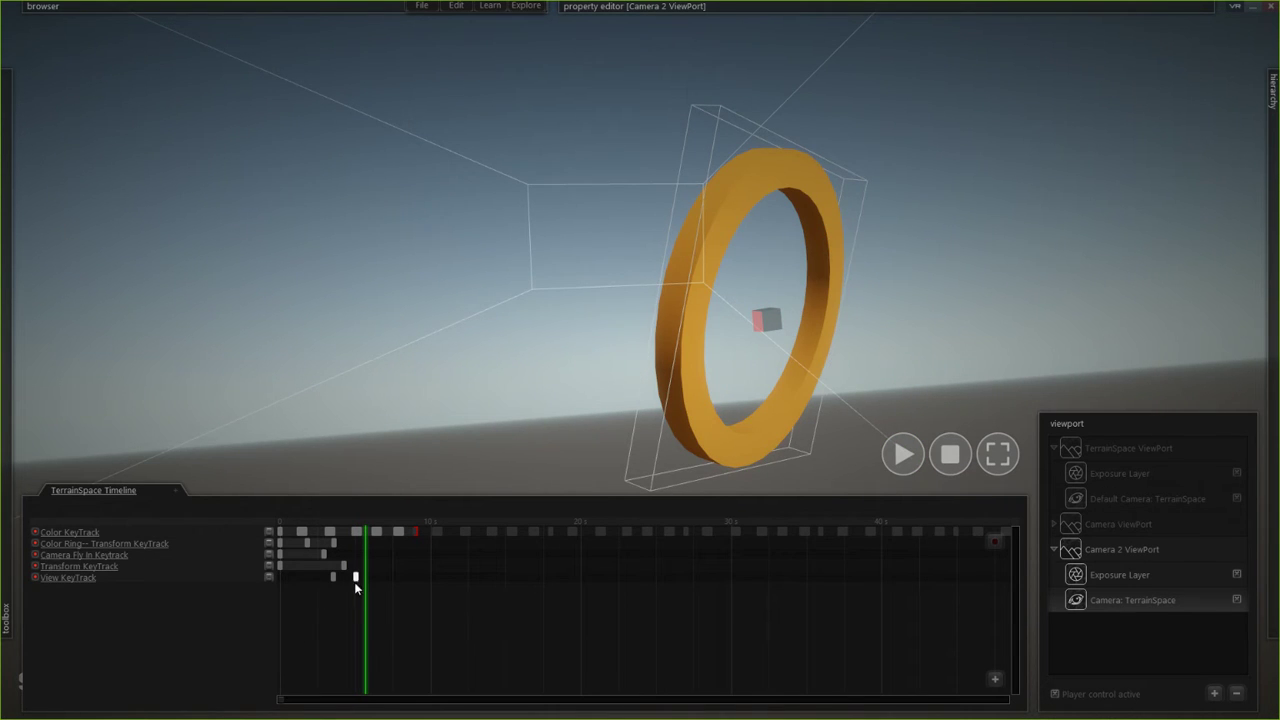
{"action": "left_click", "coordinate": [333, 577]}
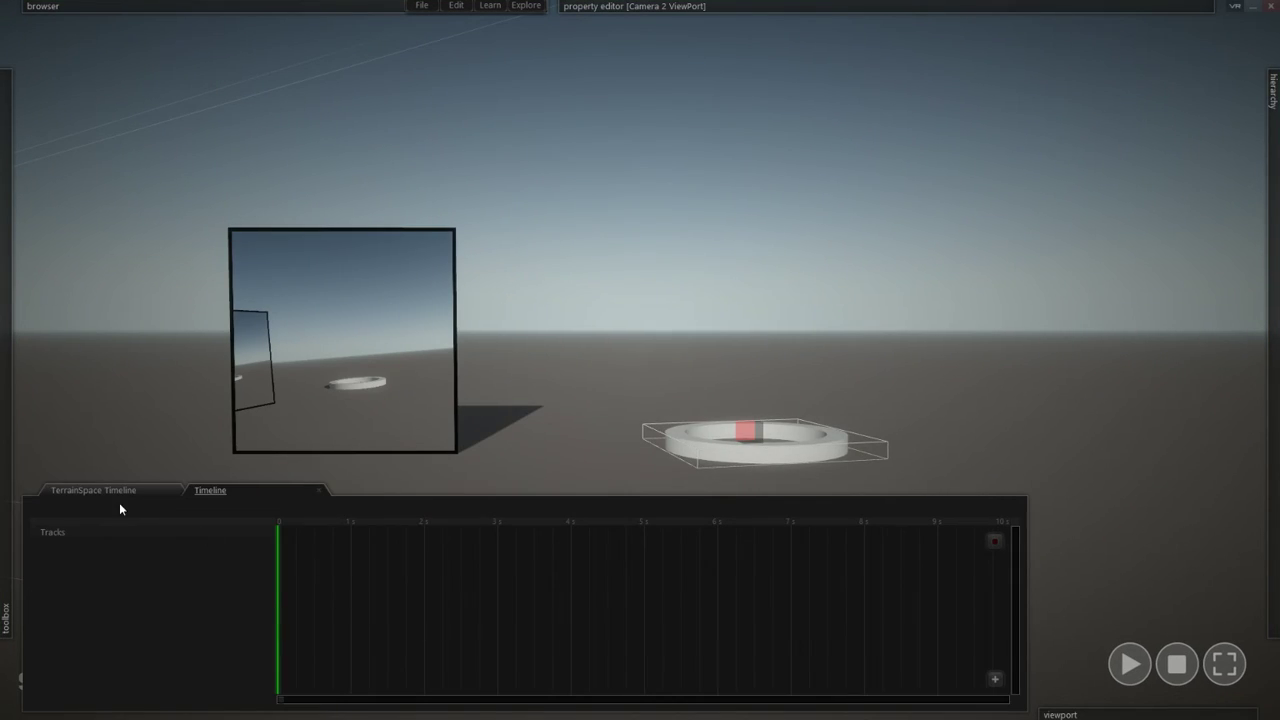
{"action": "left_click", "coordinate": [118, 490]}
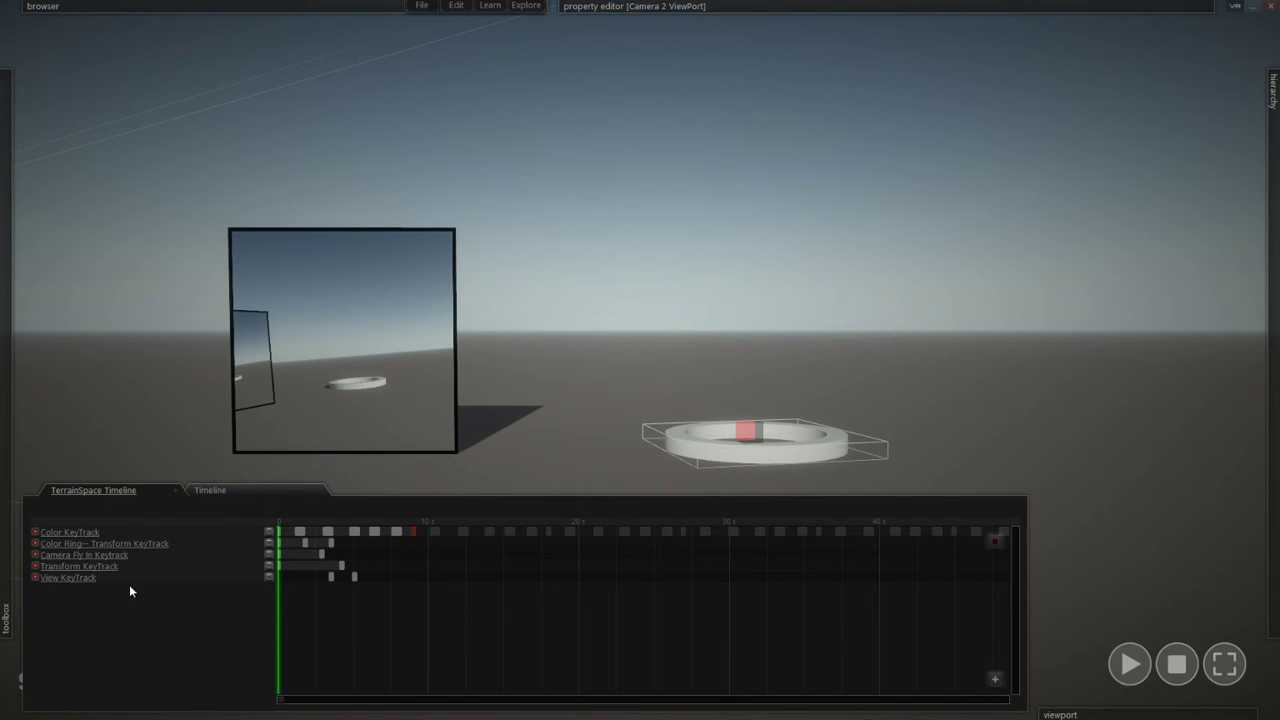
{"action": "key", "text": "space"}
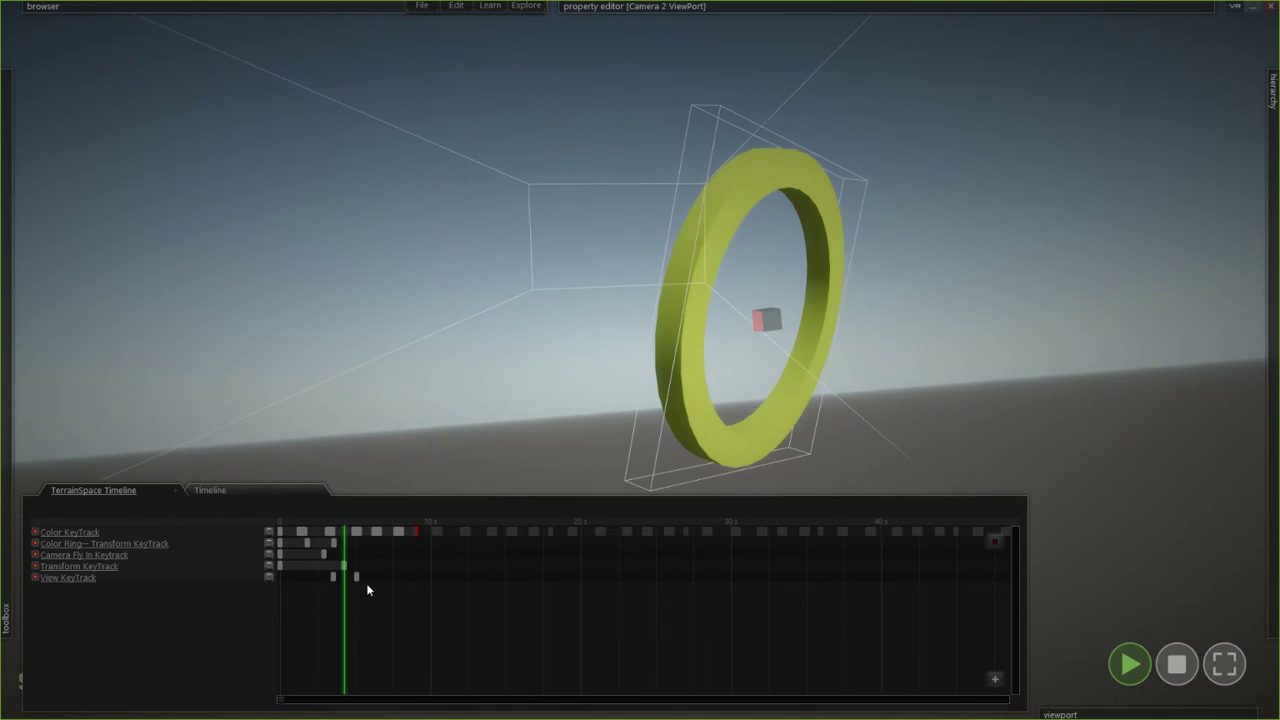
{"action": "key", "text": "space"}
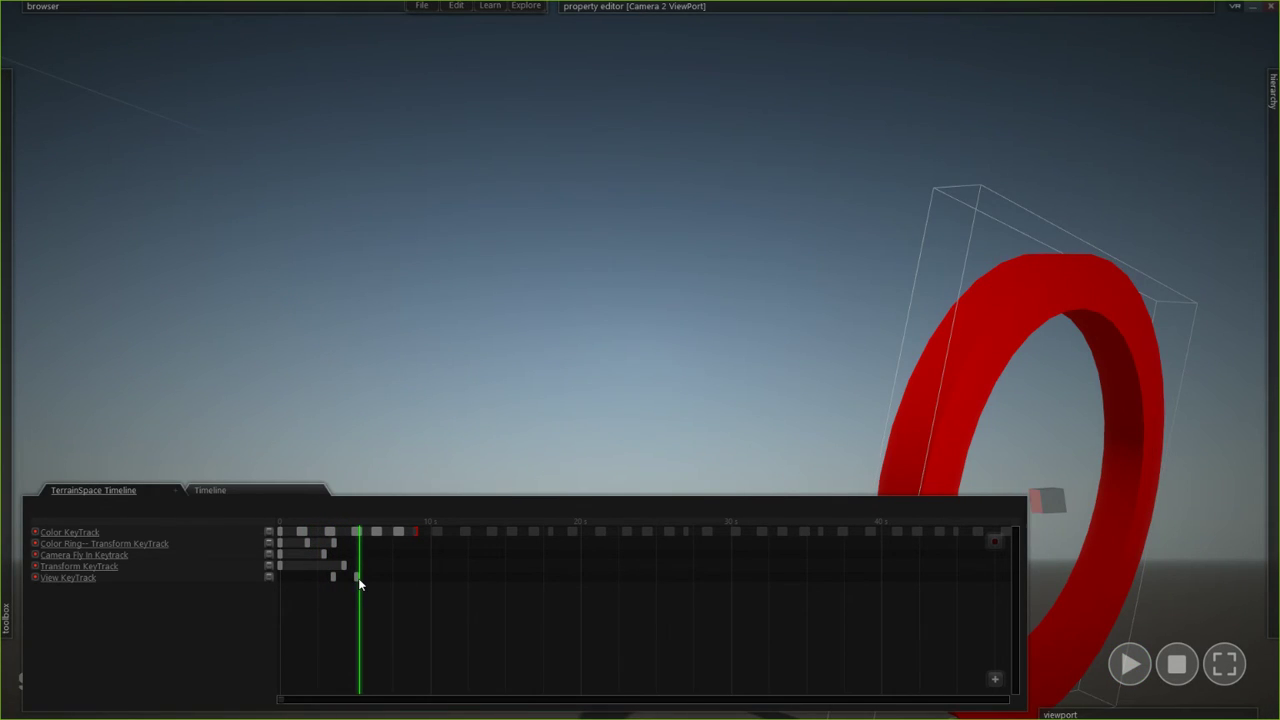
- Copy the View KeyTrack keyframe at about 5 seconds to the start of the track and play from 0
{"action": "left_click_drag", "start_coordinate": [358, 578], "coordinate": [287, 581]}
{"action": "left_click_drag", "start_coordinate": [304, 523], "coordinate": [240, 527]}
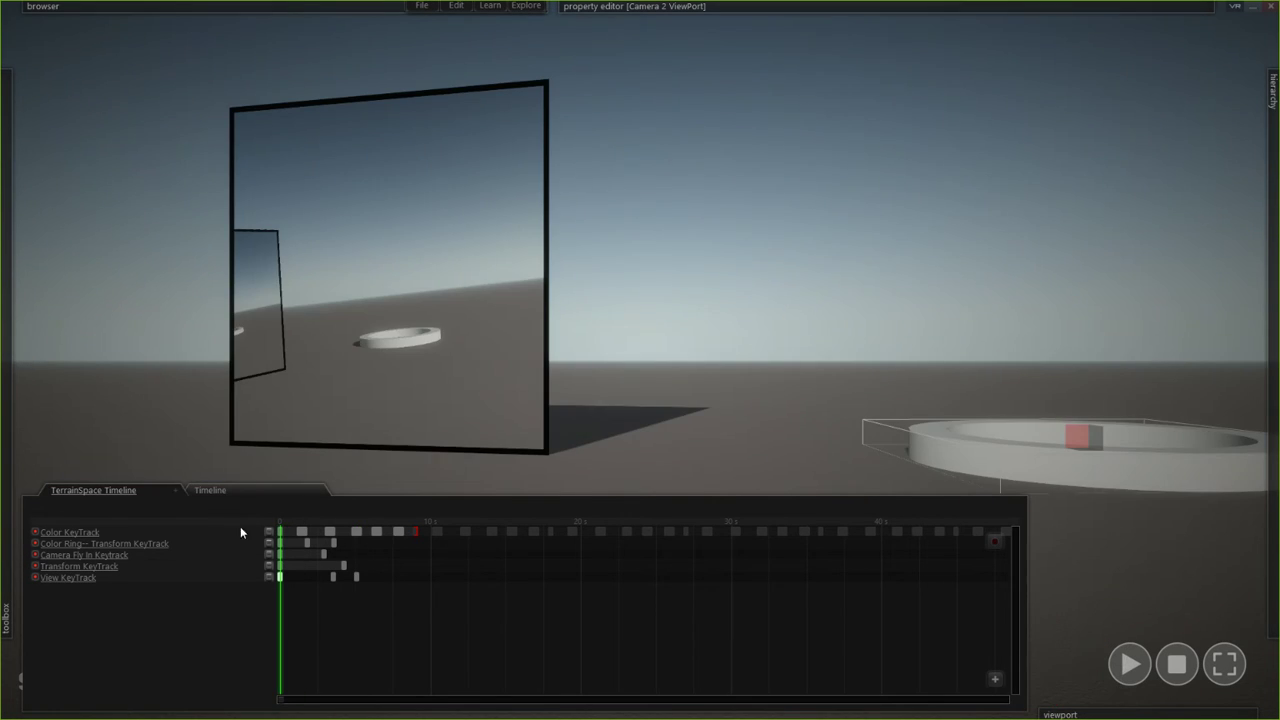
{"action": "key", "text": "space"}
- Move the View KeyTrack's middle keyframe to about 1.8 seconds and play through the camera switches
{"action": "left_click", "coordinate": [333, 580]}
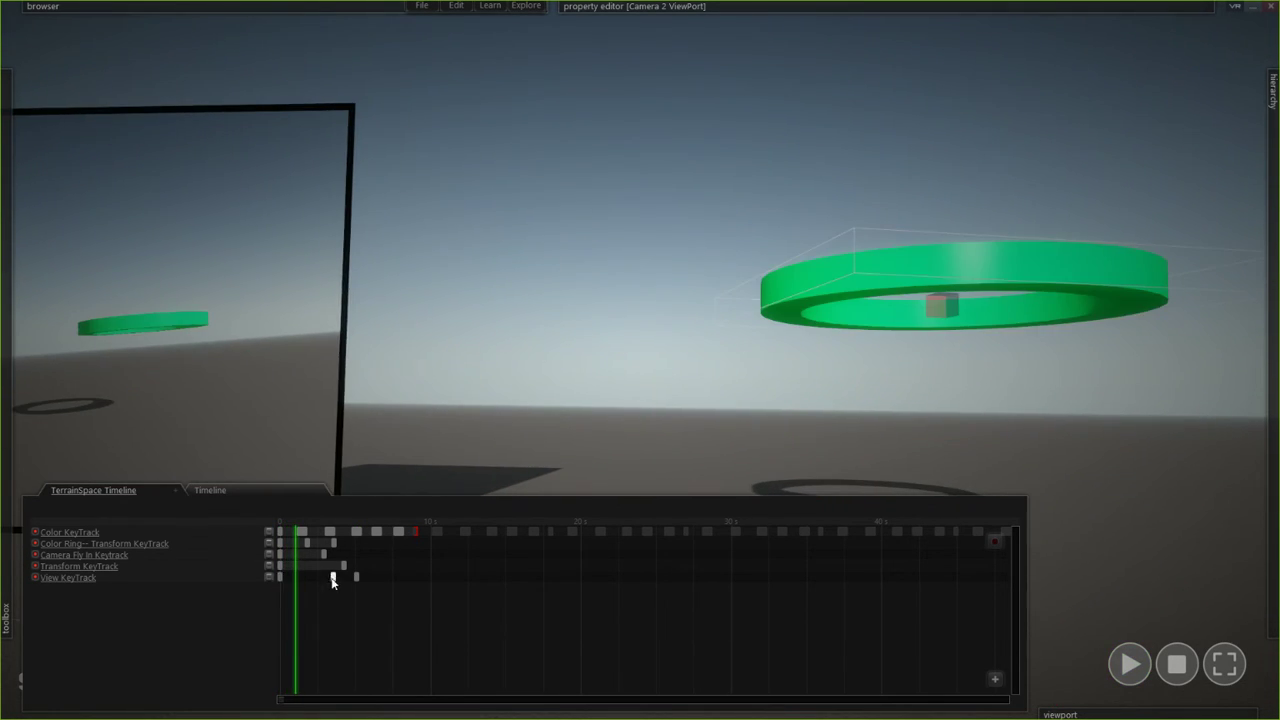
{"action": "left_click_drag", "start_coordinate": [333, 580], "coordinate": [308, 580]}
{"action": "key", "text": "space"}
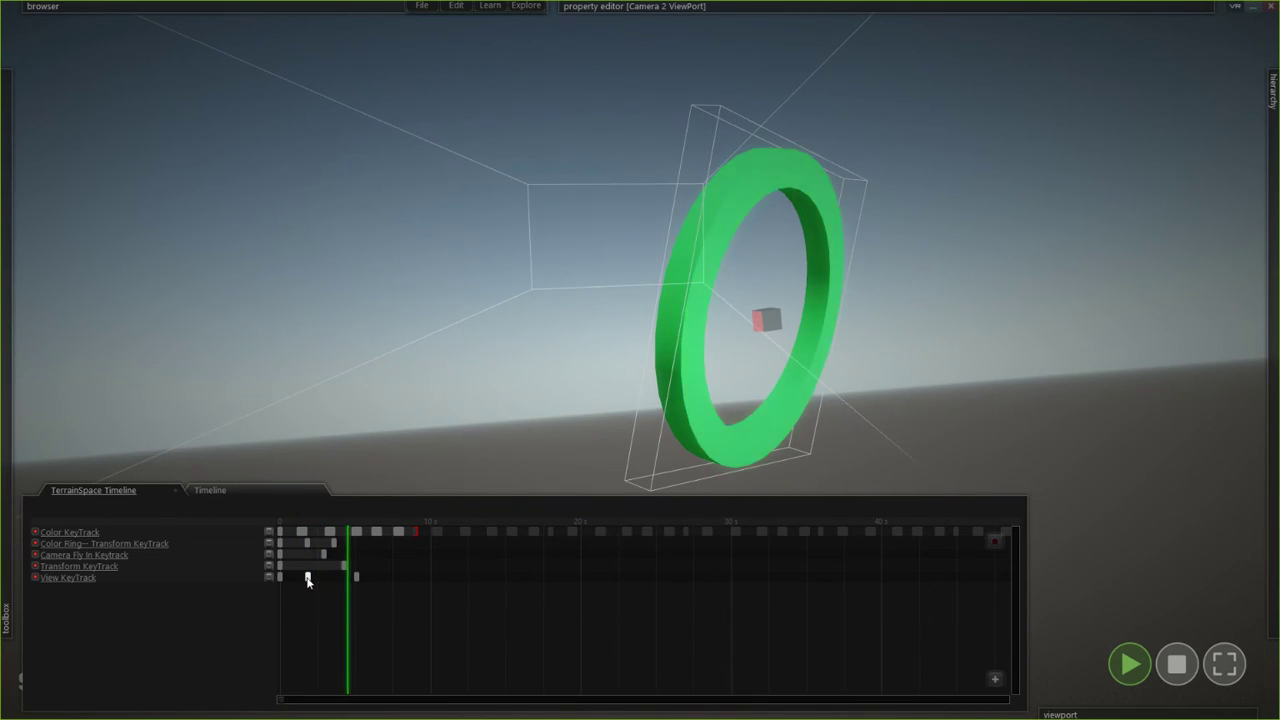
{"action": "key", "text": "space"}
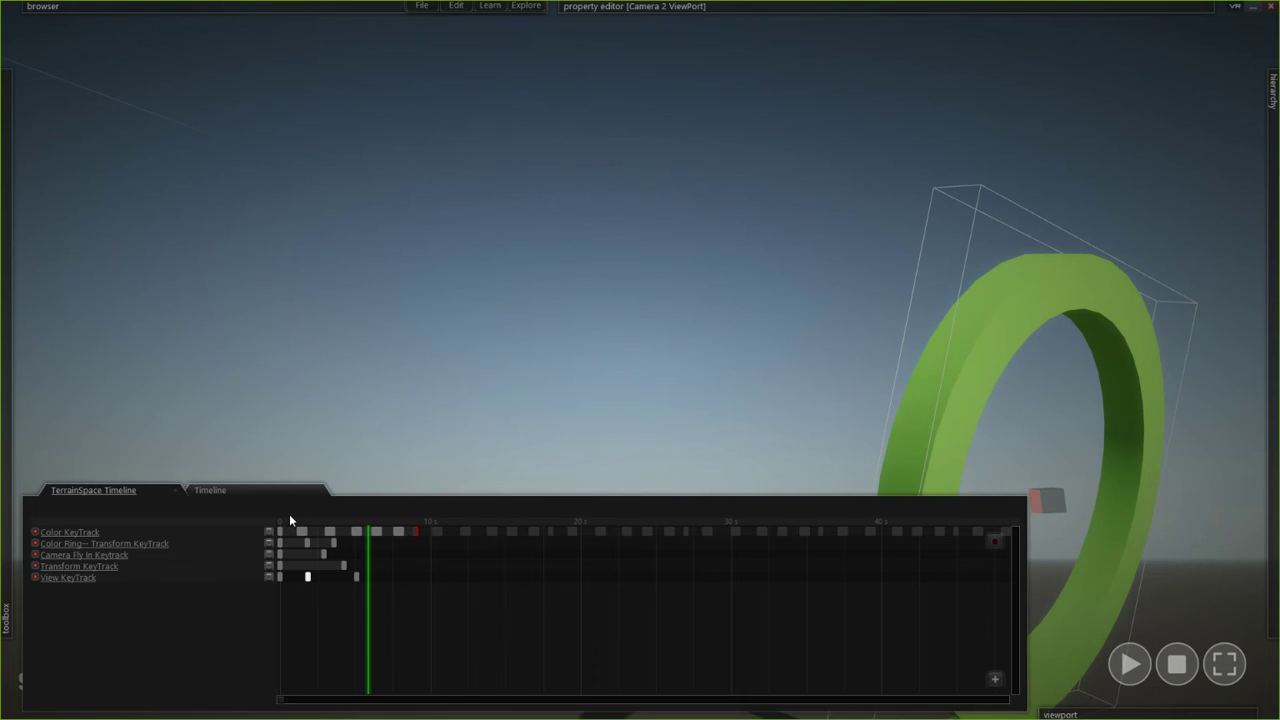
- Set the position of the Transform KeyTrack's starting keyframe to y 2.2768 and z -7.0705
{"action": "left_click_drag", "start_coordinate": [289, 519], "coordinate": [245, 532]}
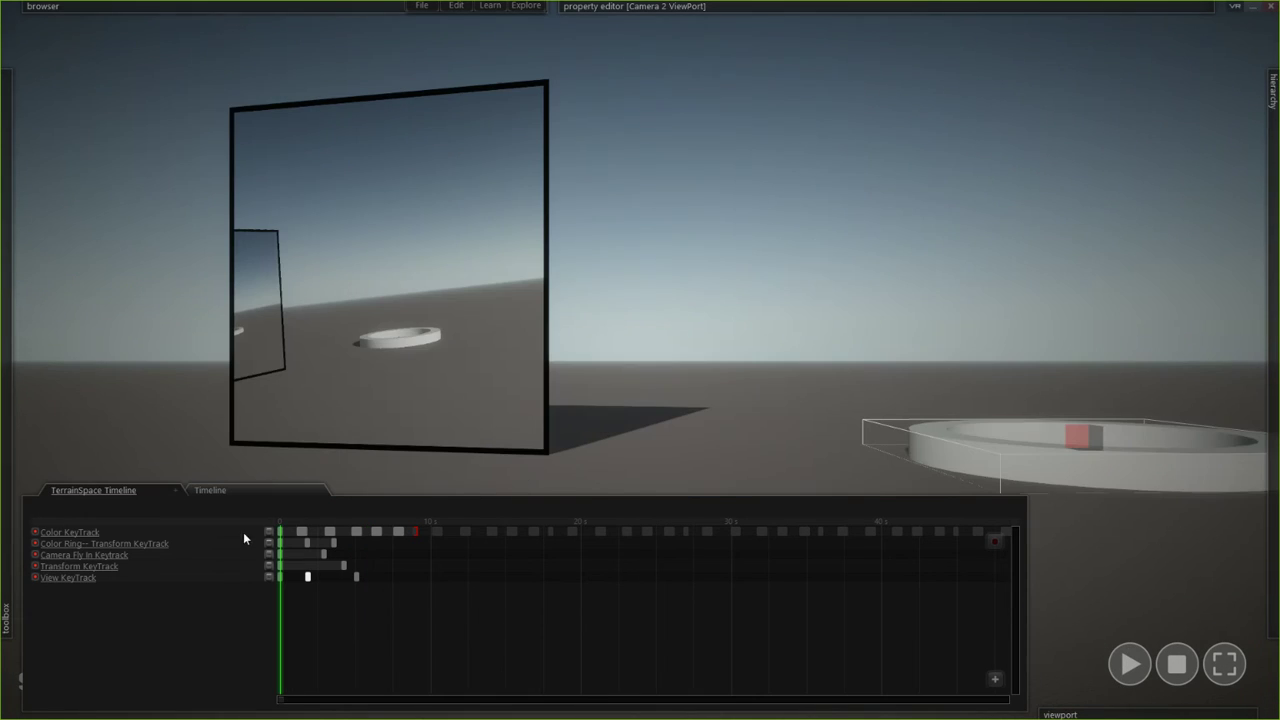
{"action": "left_click", "coordinate": [343, 566]}
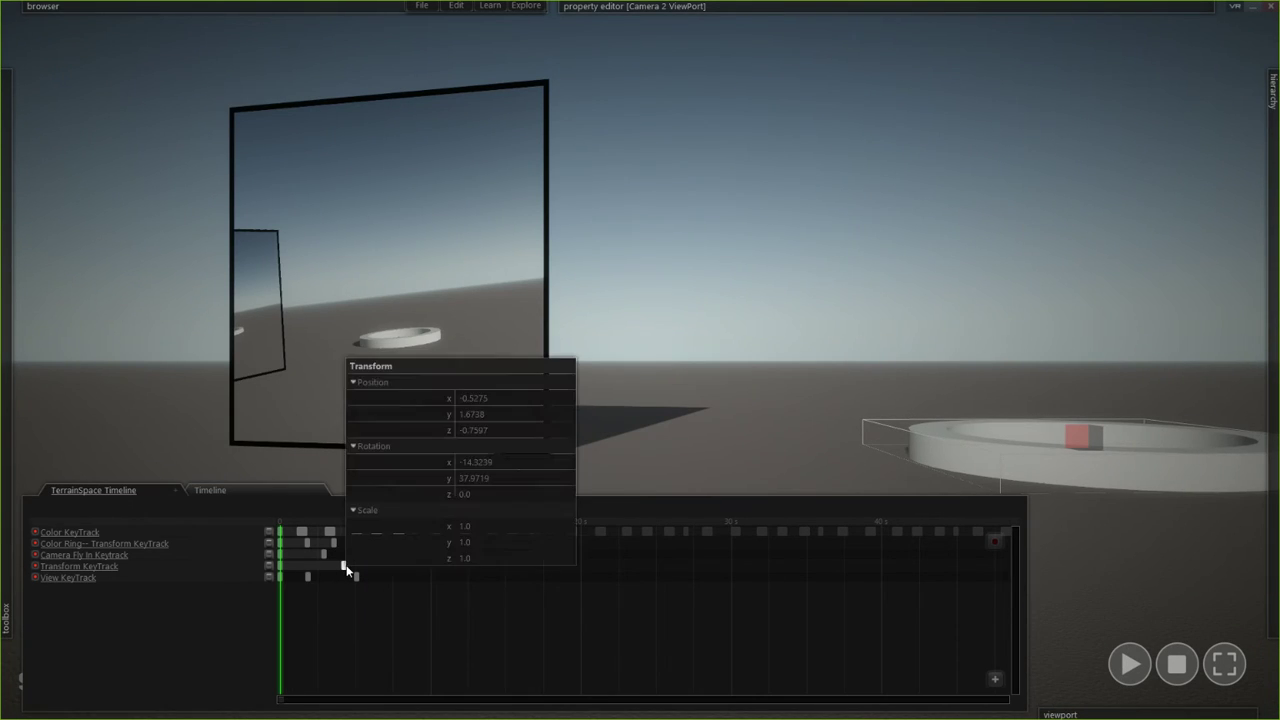
{"action": "left_click", "coordinate": [311, 590]}
{"action": "key", "text": "space"}
{"action": "key", "text": "space"}
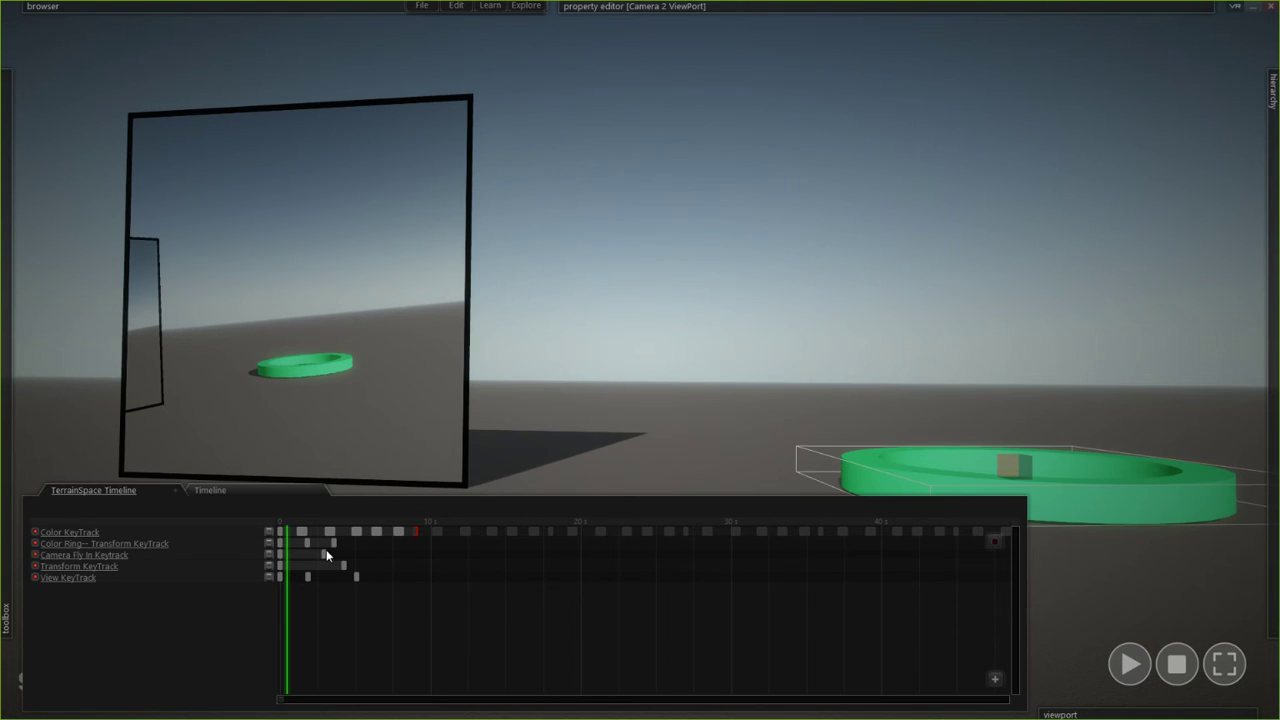
{"action": "left_click", "coordinate": [280, 566]}
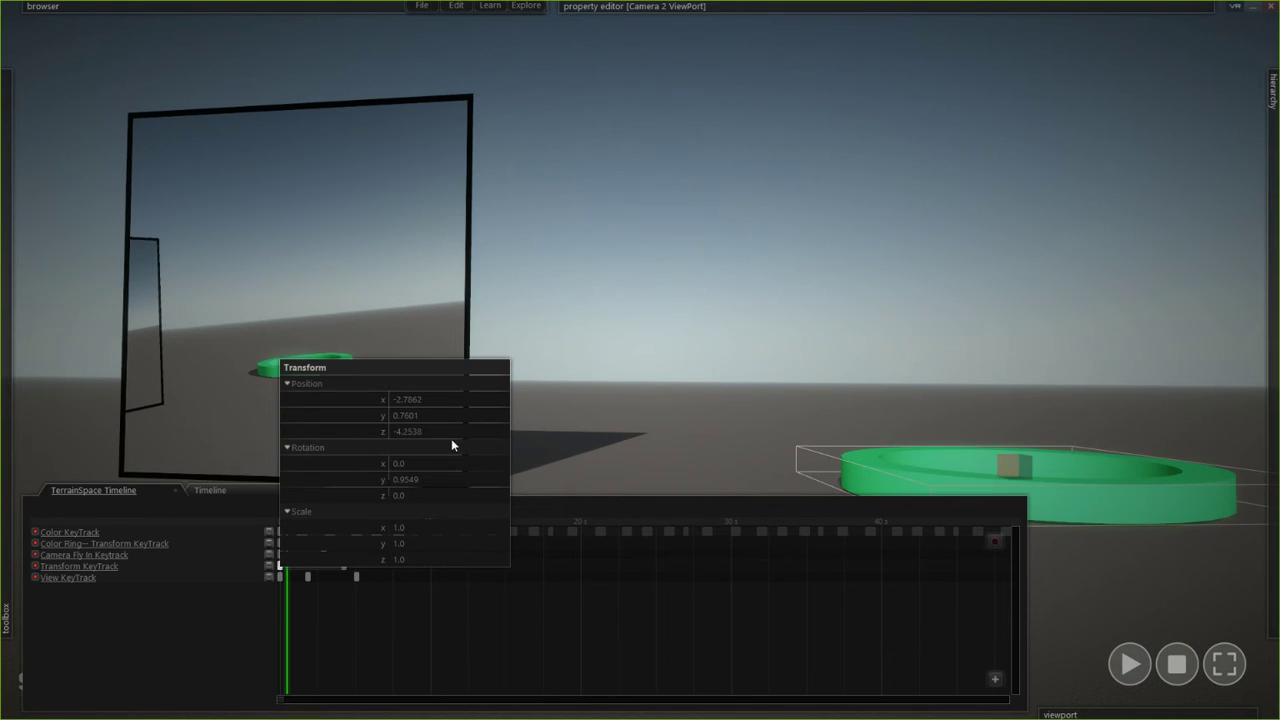
{"action": "mouse_move", "coordinate": [446, 414]}
{"action": "left_mouse_down"}
{"action": "mouse_move", "coordinate": [509, 416]}
{"action": "mouse_move", "coordinate": [315, 446]}
{"action": "mouse_move", "coordinate": [451, 424]}
{"action": "left_mouse_up"}
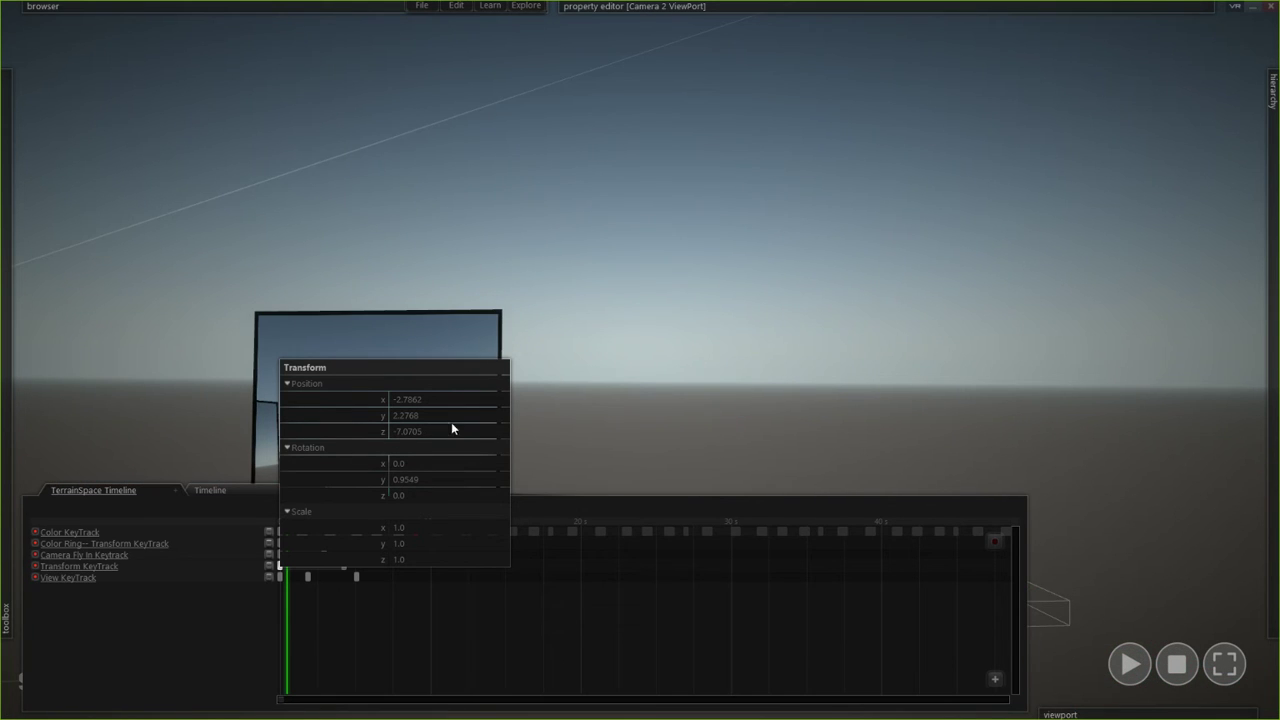
- Rewind the TerrainSpace Timeline to 0 and play the adjusted camera move
{"action": "left_click", "coordinate": [300, 618]}
{"action": "left_click_drag", "start_coordinate": [292, 527], "coordinate": [221, 527]}
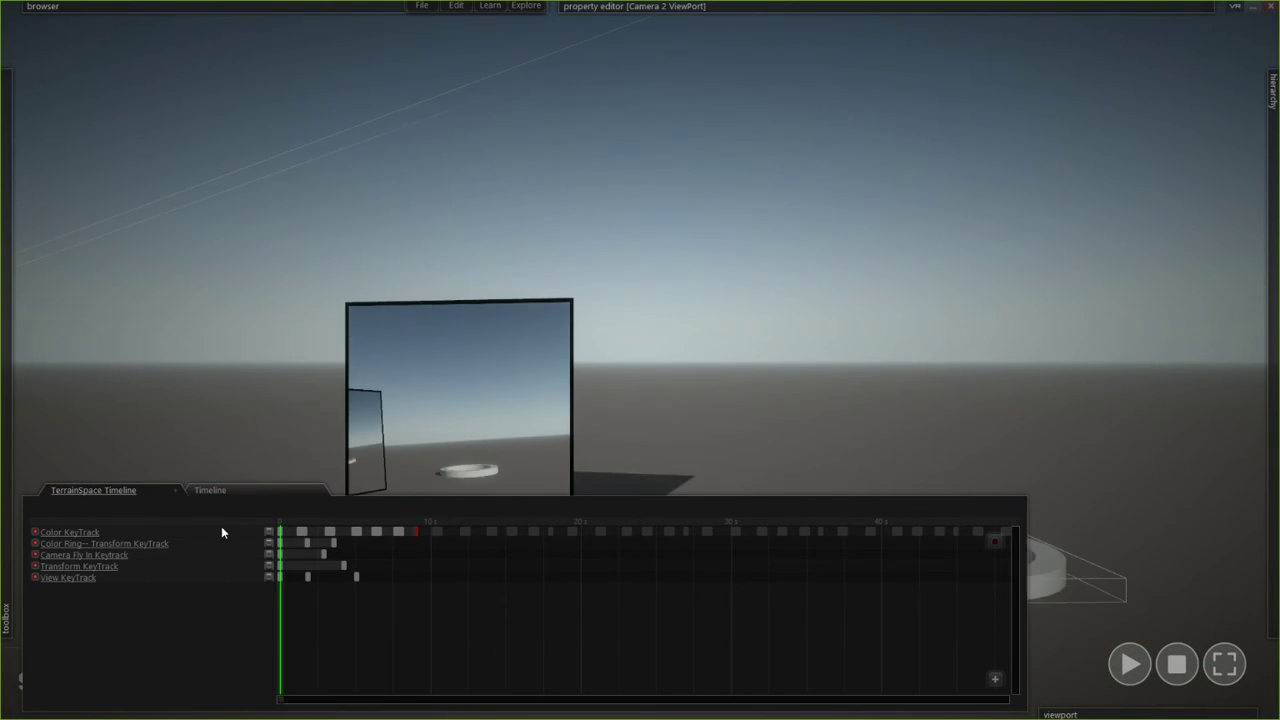
{"action": "key", "text": "space"}
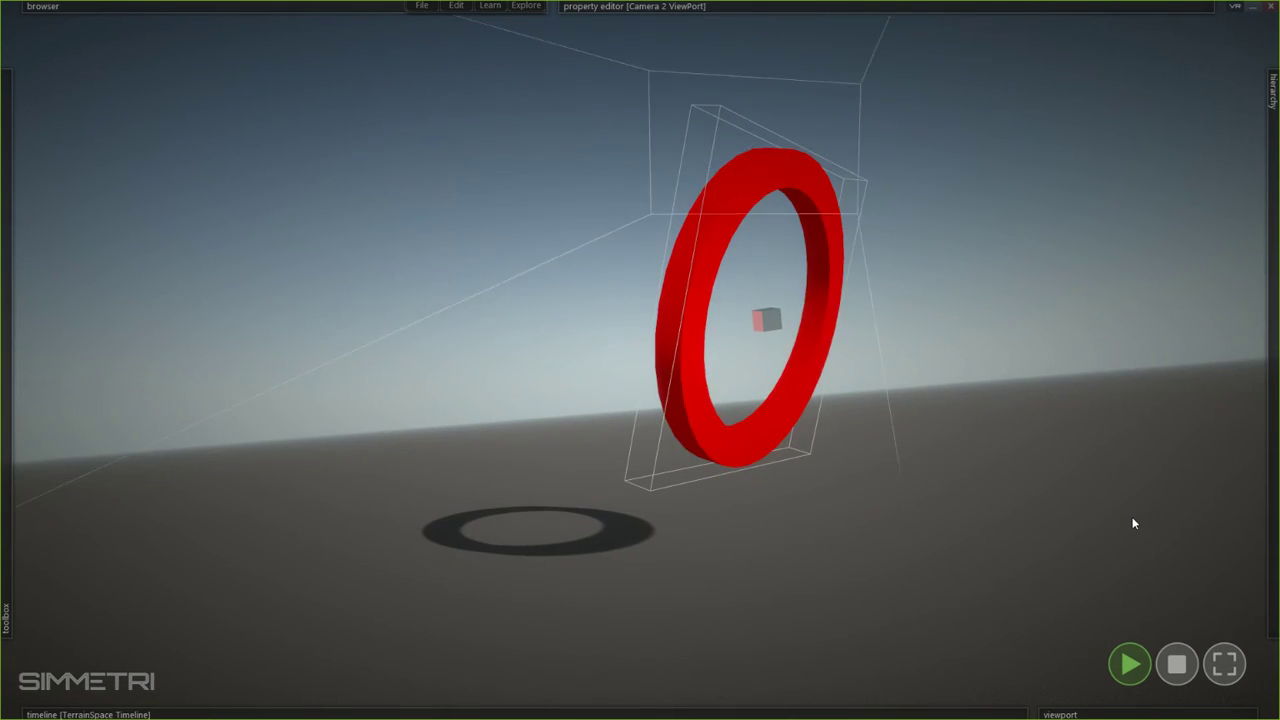
- Replay the timeline from 0 while watching the Camera 2 ViewPort's camera layer in the viewport list, and stop the playback
{"action": "mouse_move", "coordinate": [1148, 714]}
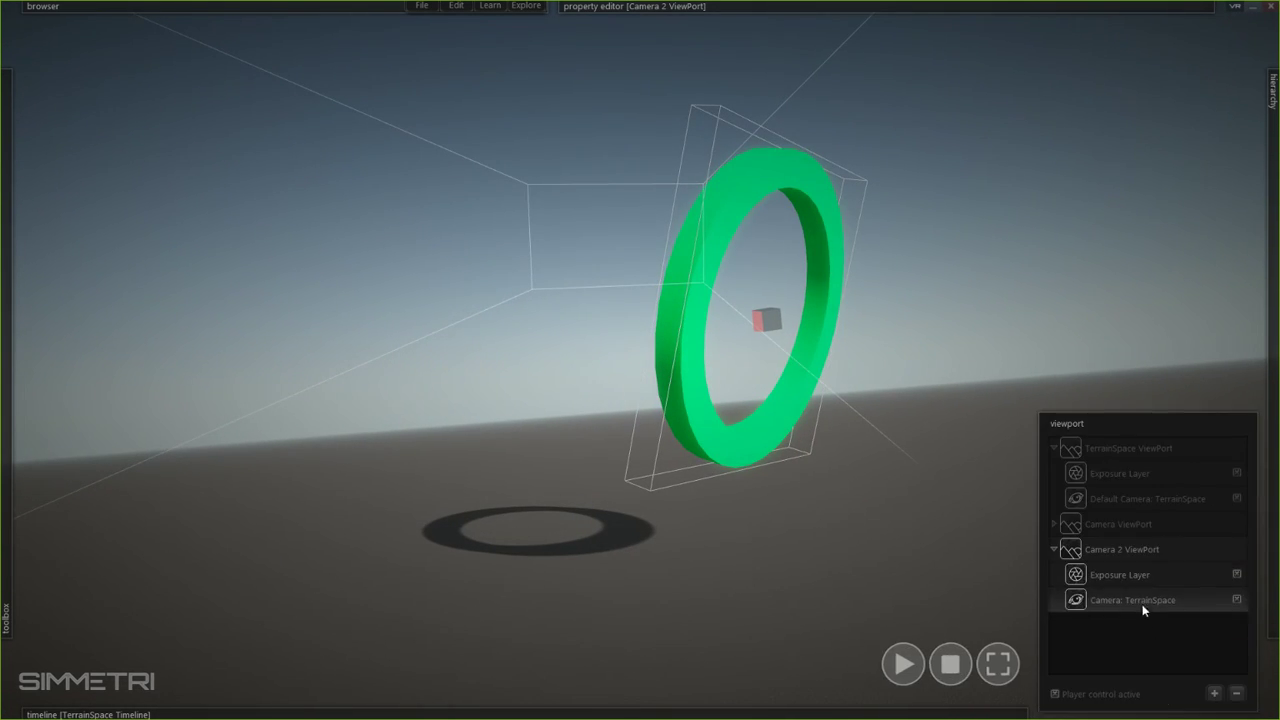
{"action": "left_click", "coordinate": [851, 679]}
{"action": "mouse_move", "coordinate": [666, 716]}
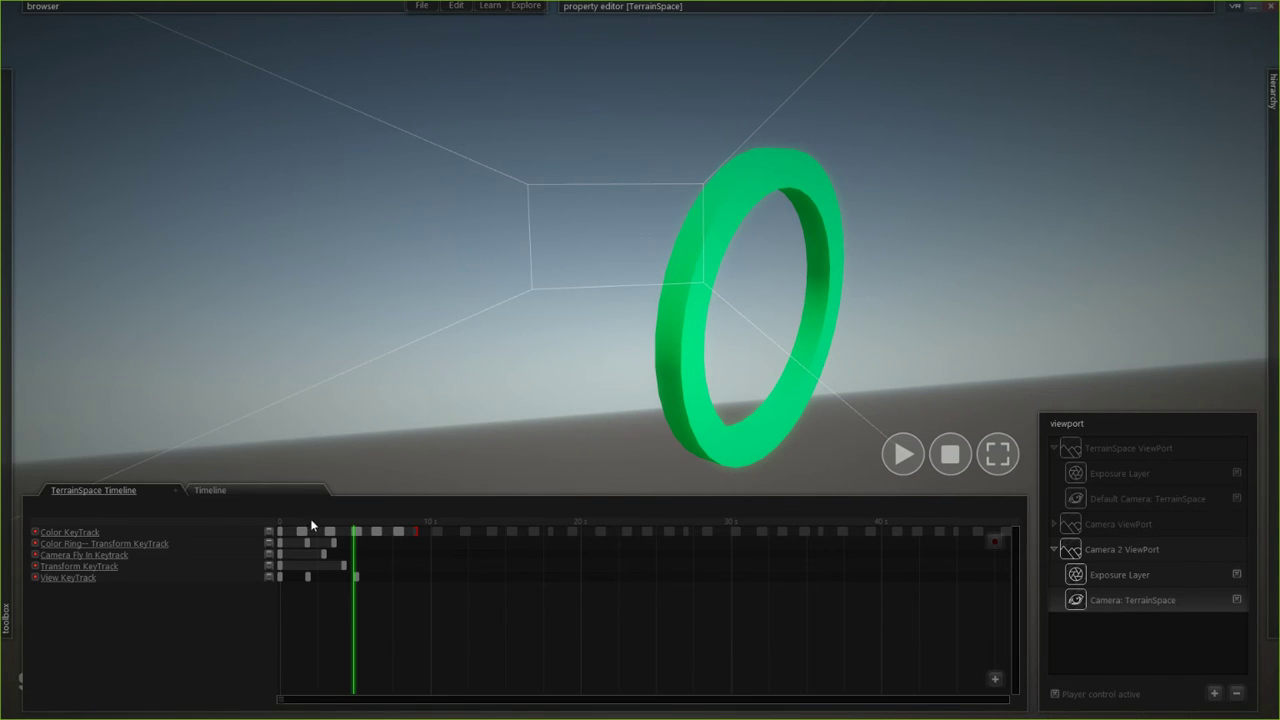
{"action": "left_click_drag", "start_coordinate": [311, 522], "coordinate": [217, 536]}
{"action": "key", "text": "space"}
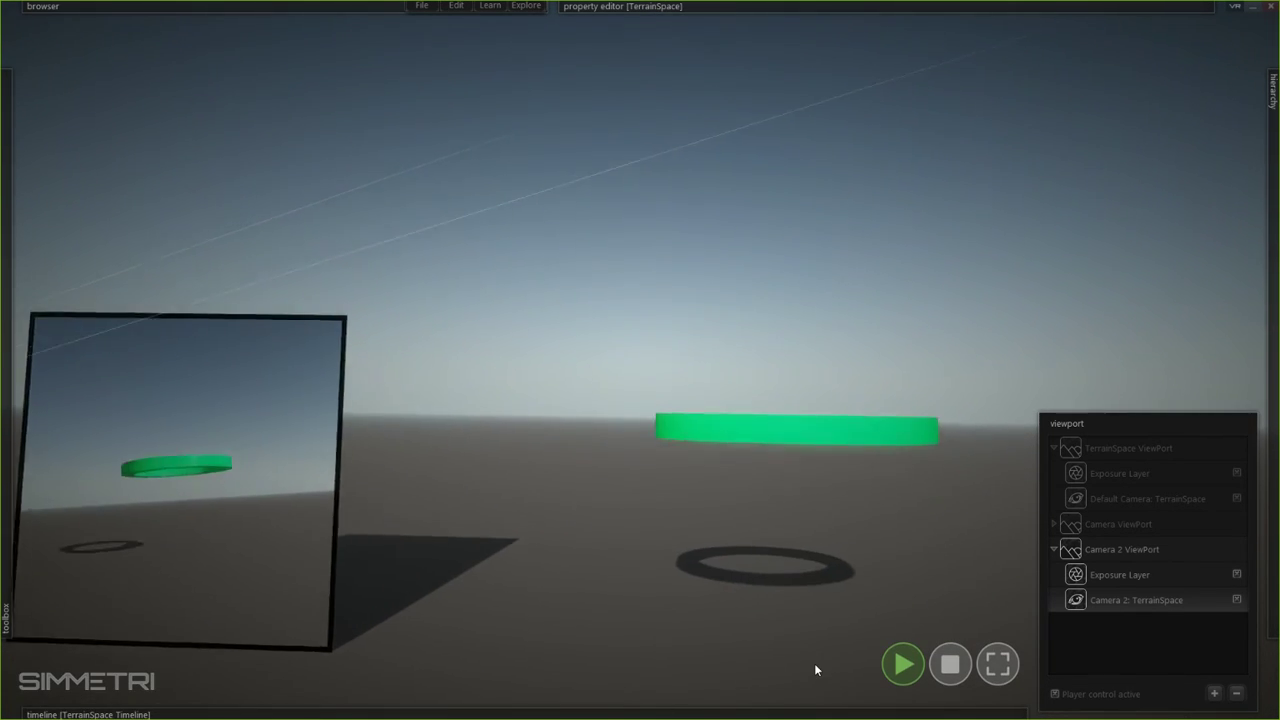
{"action": "mouse_move", "coordinate": [600, 714]}
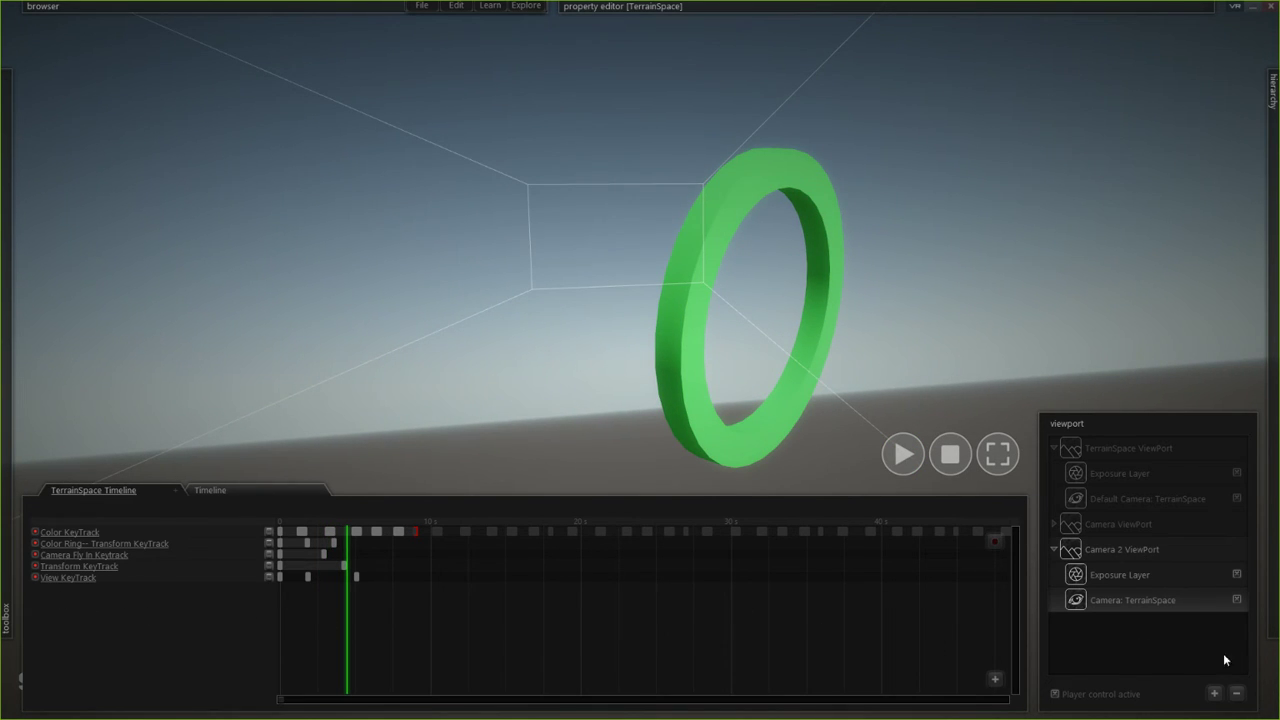
{"action": "left_click", "coordinate": [1175, 663]}
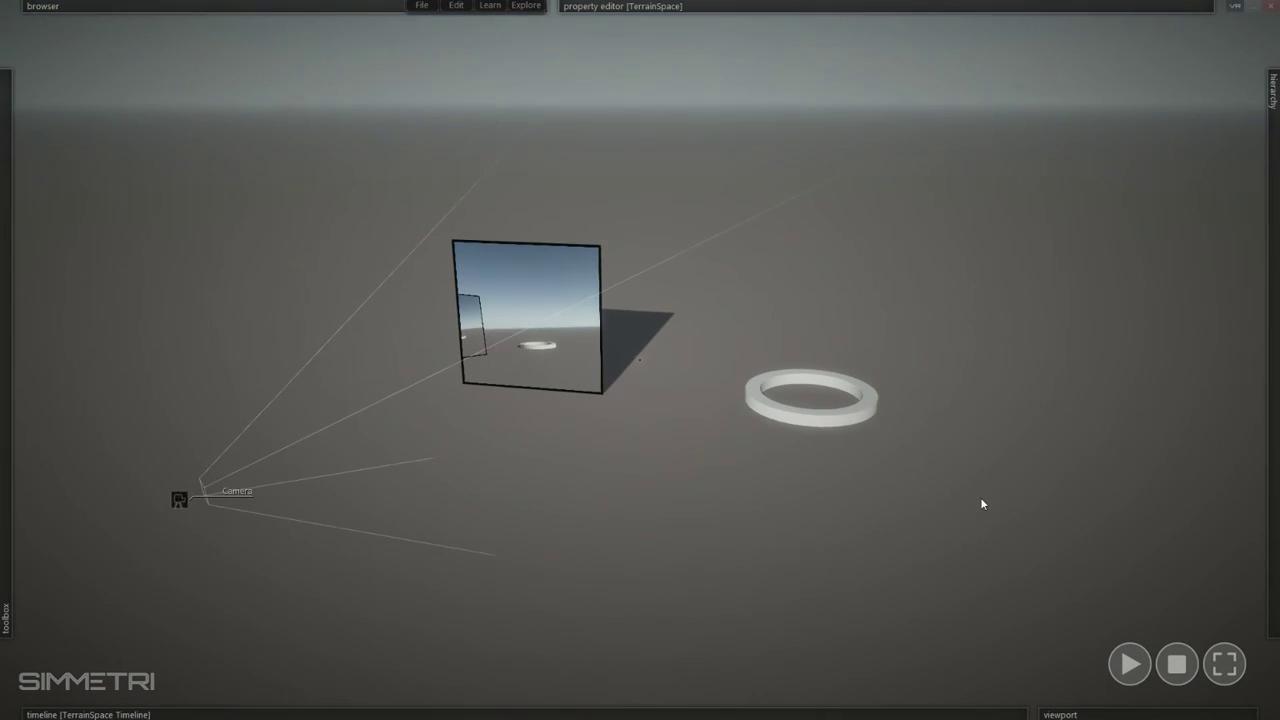
- Play the animation, switch through the Camera ViewPort to the TerrainSpace ViewPort, and restart playback to check which viewport is shown
{"action": "mouse_move", "coordinate": [344, 486]}
{"action": "right_mouse_down"}
{"action": "mouse_move", "coordinate": [410, 464]}
{"action": "mouse_move", "coordinate": [344, 508]}
{"action": "right_mouse_up"}
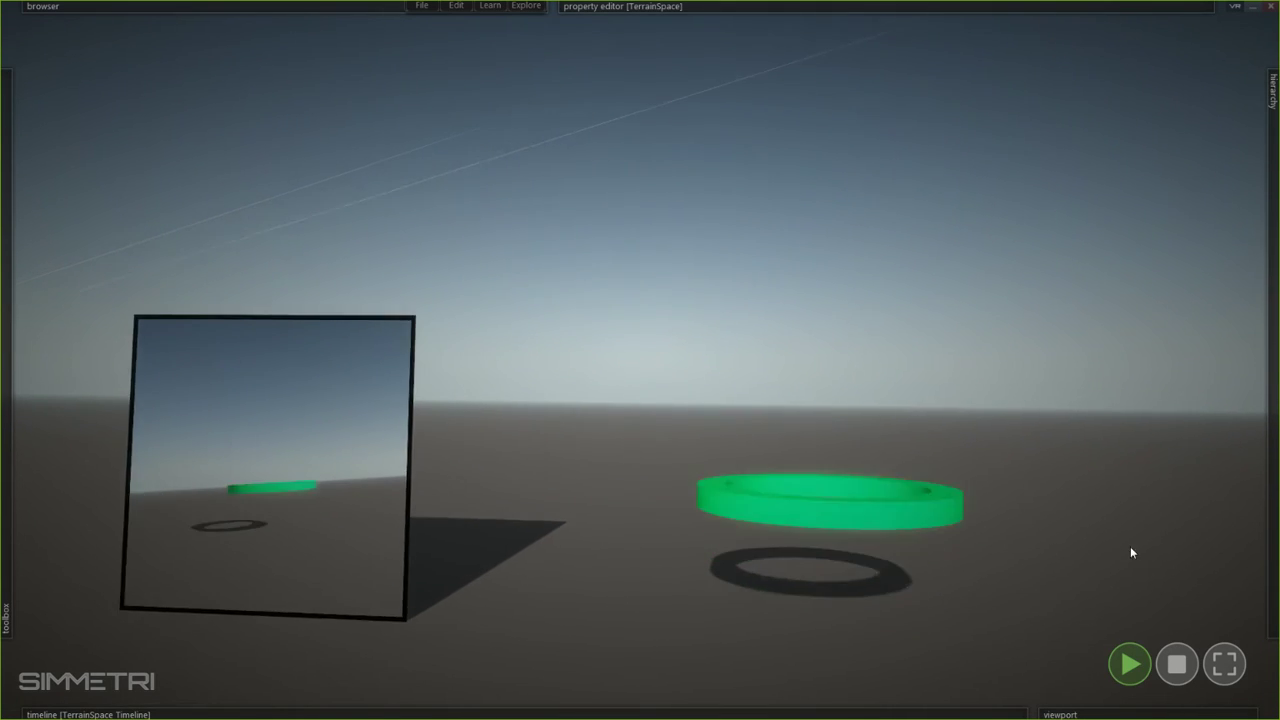
{"action": "mouse_move", "coordinate": [1105, 714]}
{"action": "left_click", "coordinate": [1130, 524]}
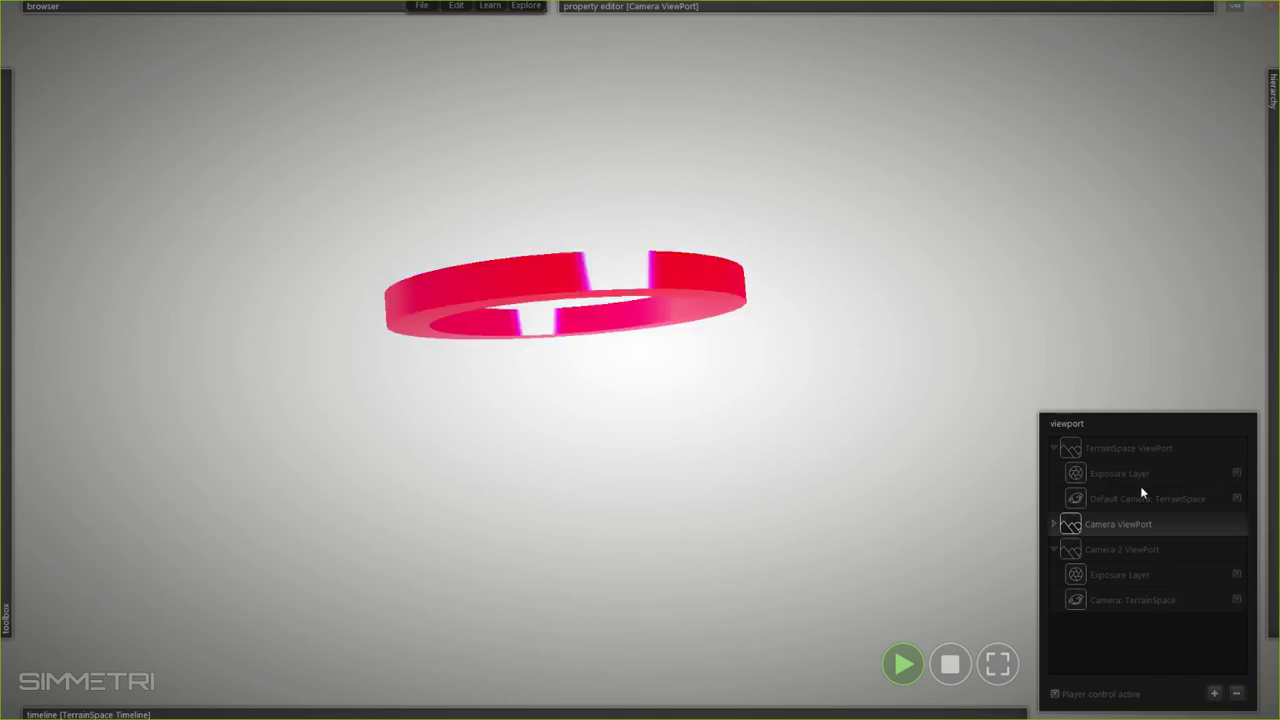
{"action": "left_click", "coordinate": [1139, 449]}
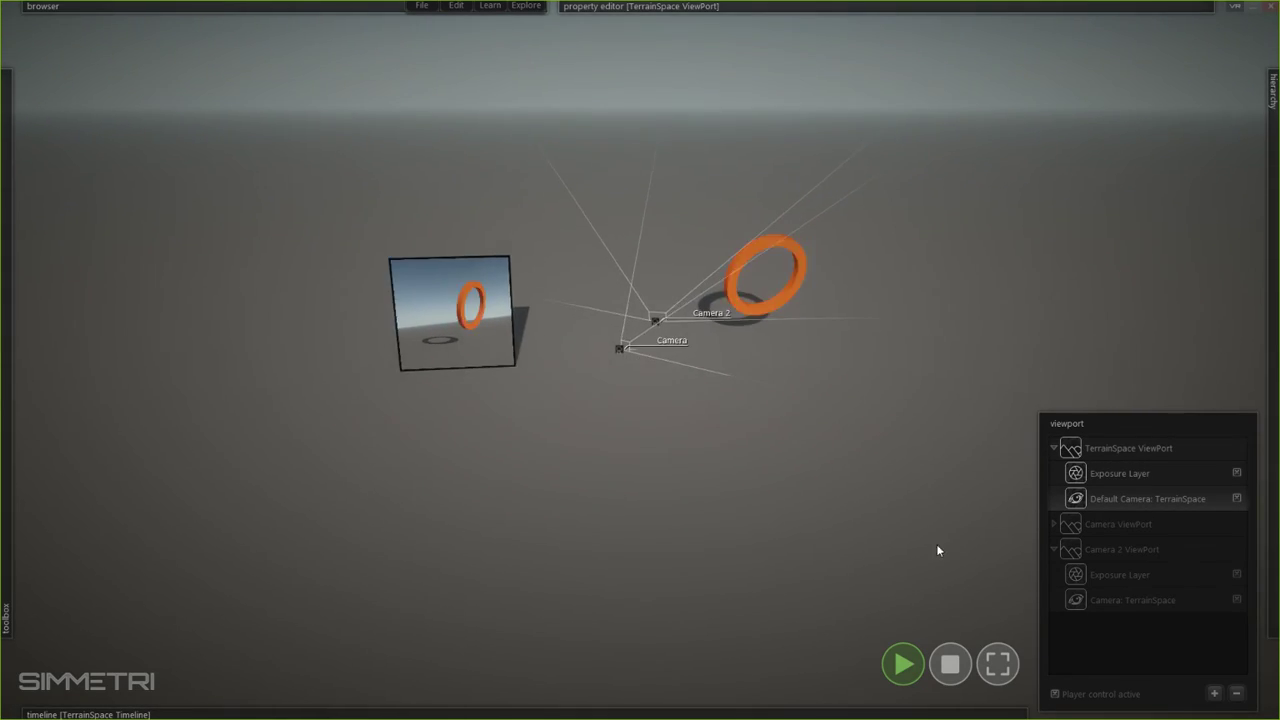
{"action": "left_click", "coordinate": [951, 672]}
{"action": "key", "text": "space"}
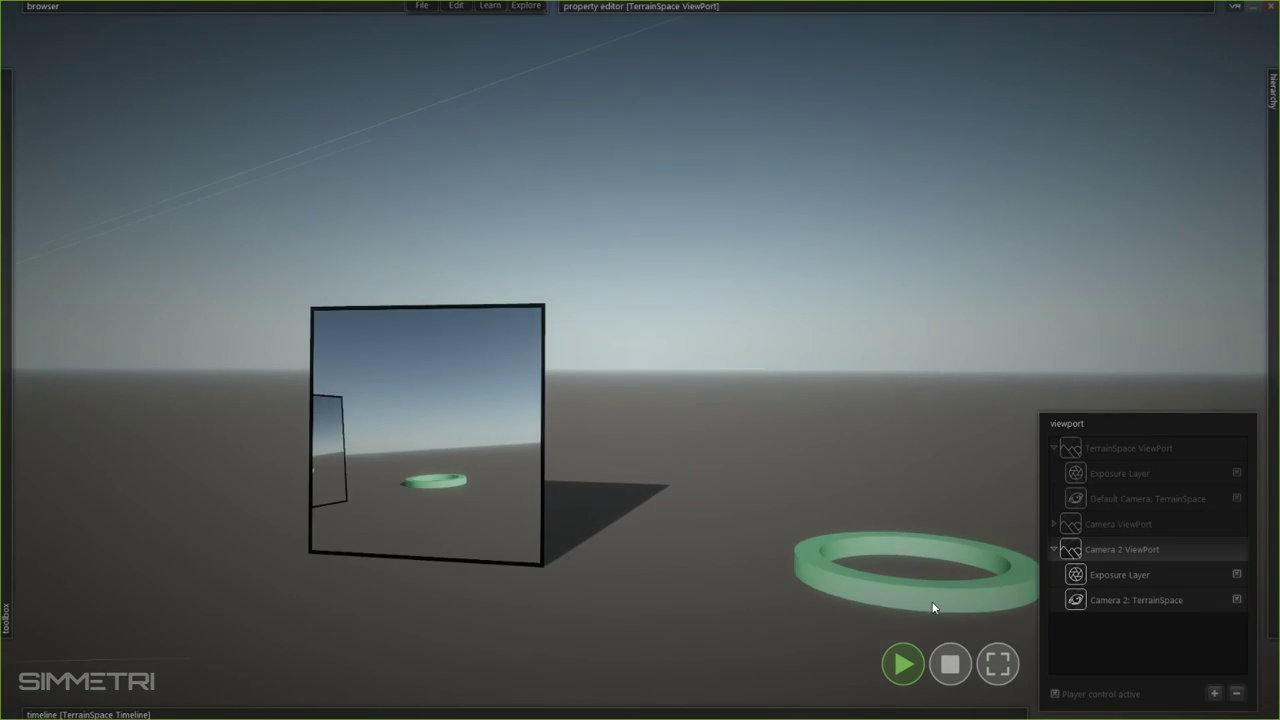
{"action": "key", "text": "space"}
- Set the TerrainSpace ViewPort as the active viewport
{"action": "left_click", "coordinate": [1137, 449]}
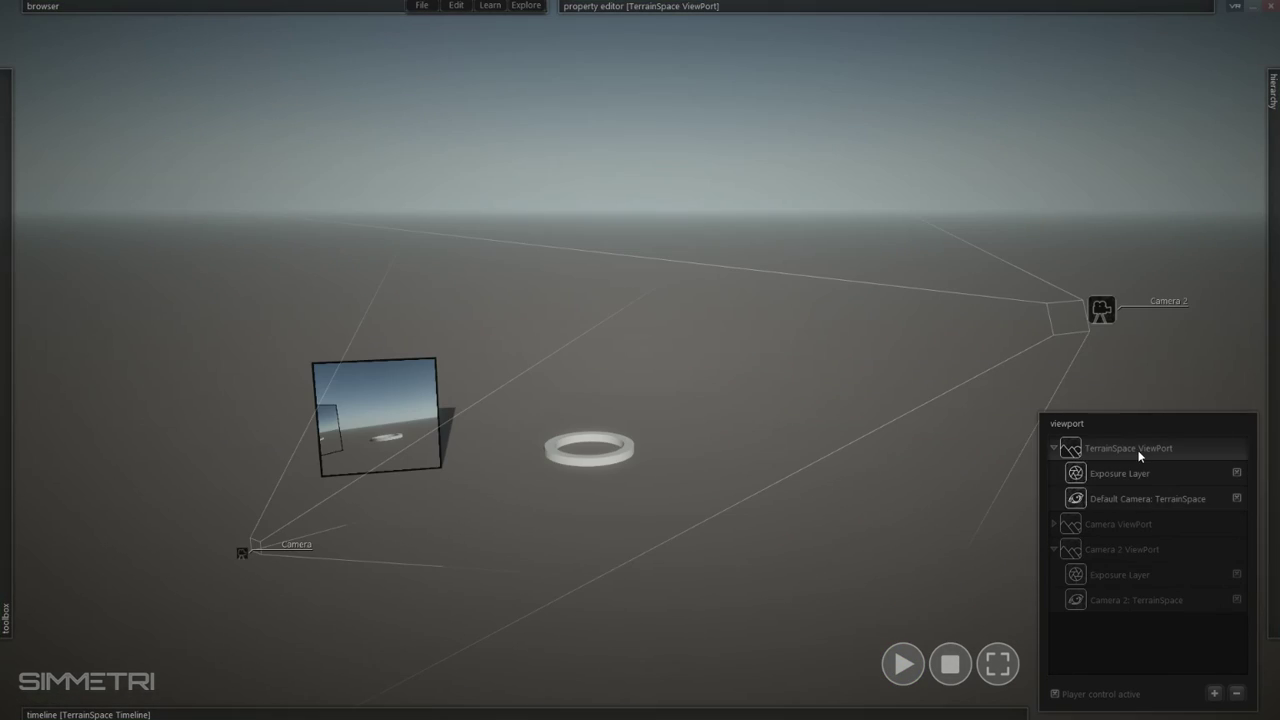
{"action": "right_click", "coordinate": [1137, 451]}
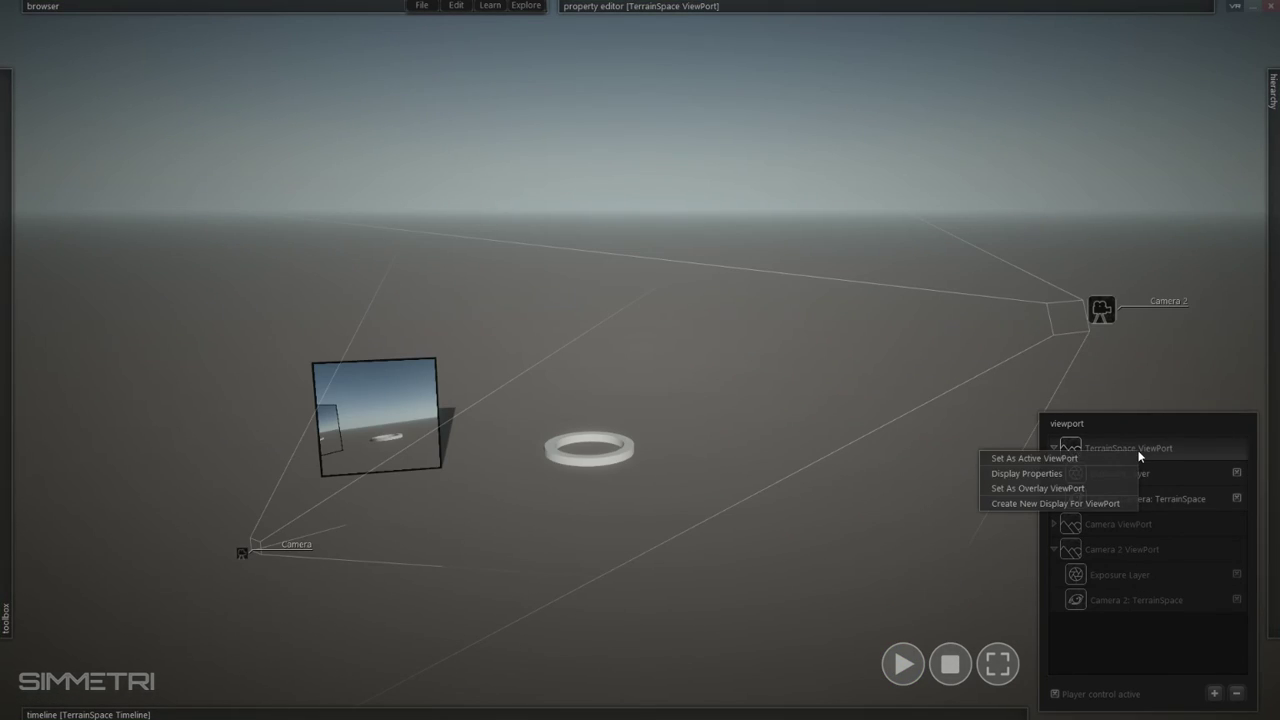
{"action": "left_click", "coordinate": [1074, 460]}
{"action": "left_click", "coordinate": [975, 560]}
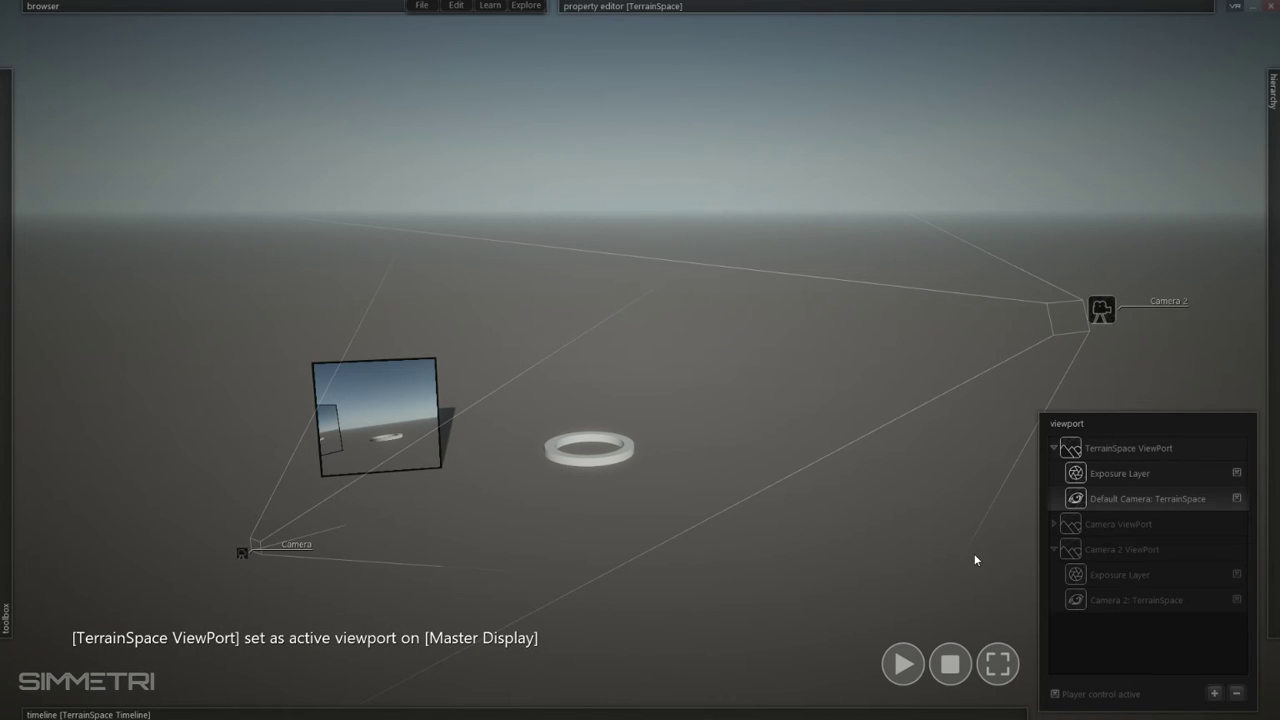
- Play the animation in the TerrainSpace ViewPort to watch both cameras move around the ring, and stop it
{"action": "key", "text": "space"}
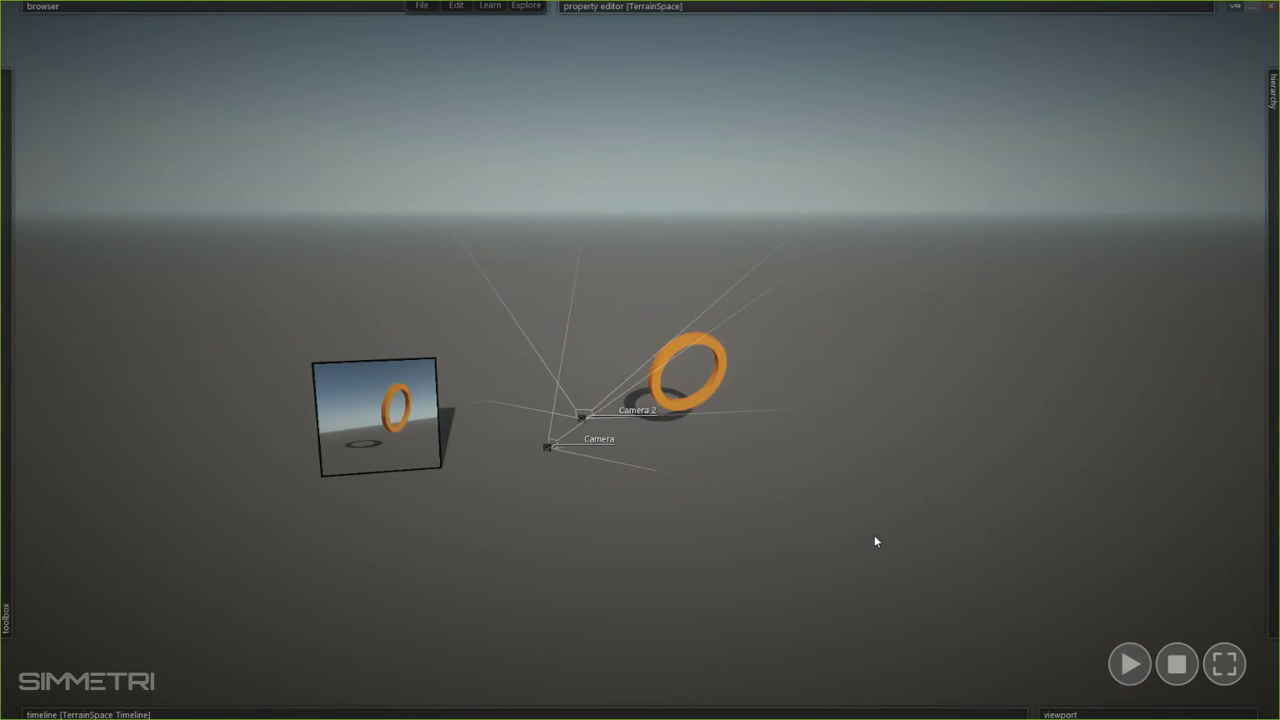
{"action": "left_click", "coordinate": [1129, 664]}
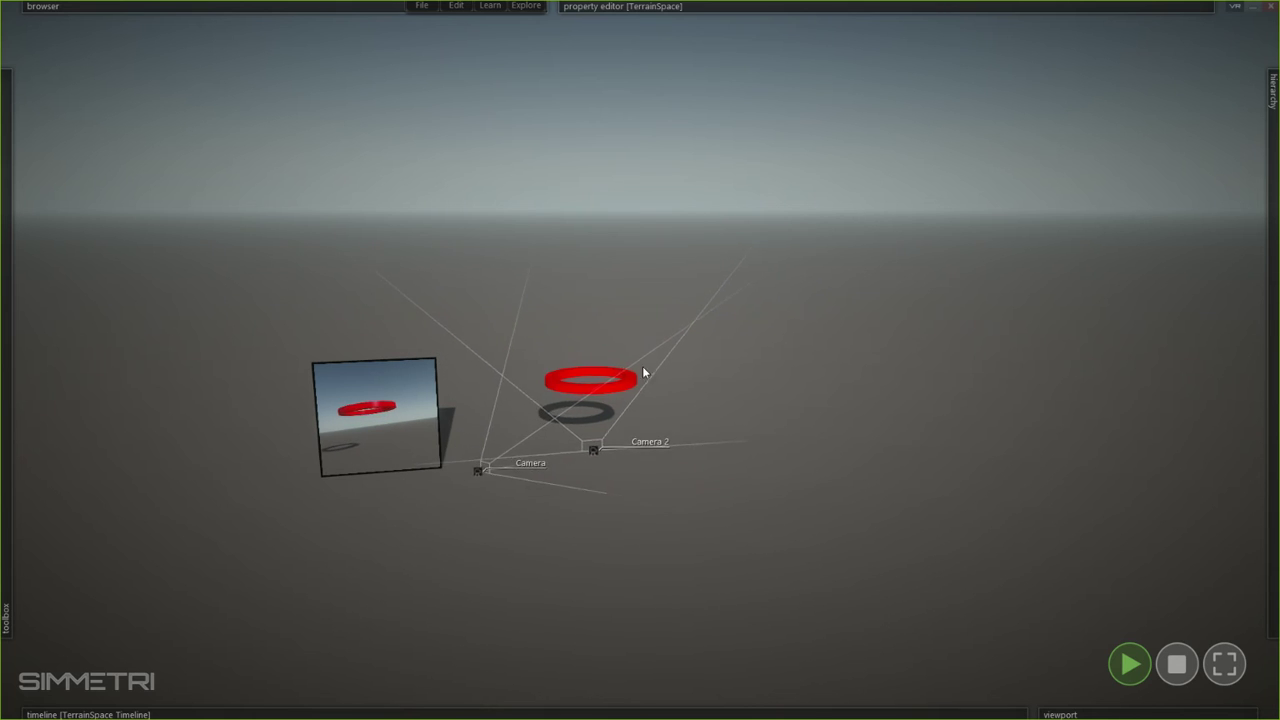
{"action": "right_click_drag", "start_coordinate": [703, 554], "coordinate": [640, 360]}
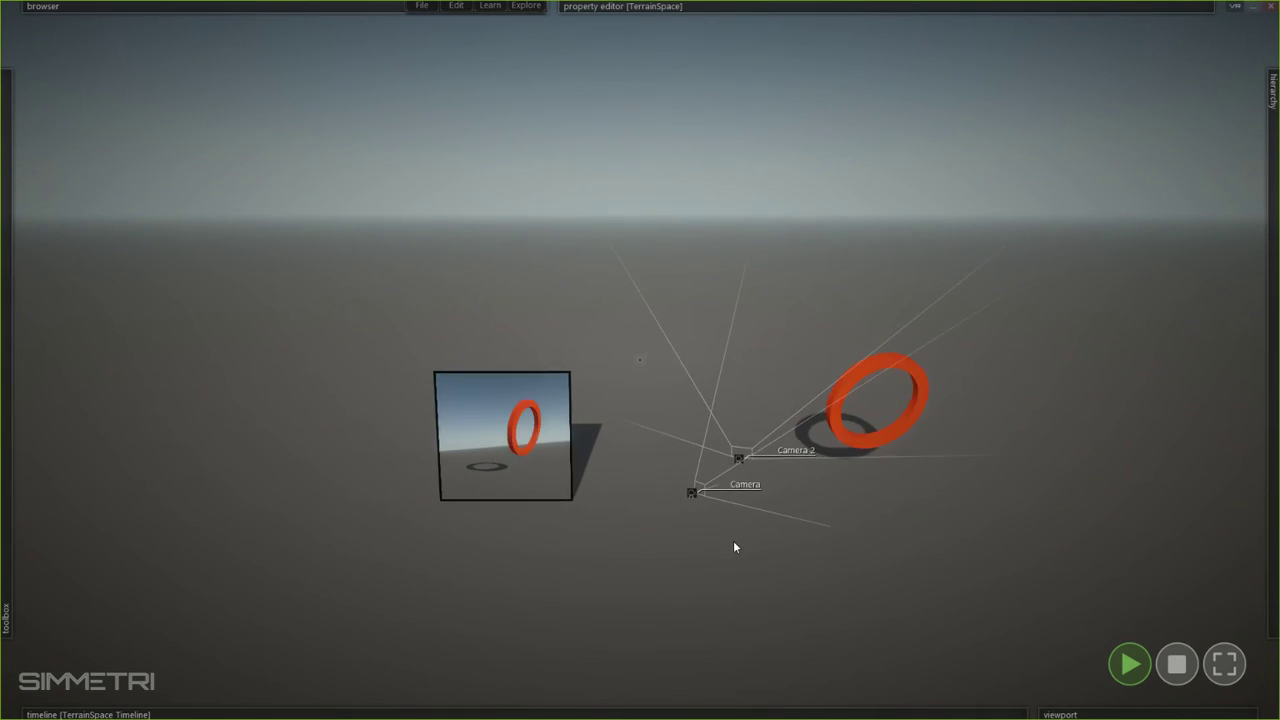
{"action": "left_click", "coordinate": [1177, 664]}
- Add a cone entity on the ground in front of the mirror
{"action": "mouse_move", "coordinate": [2, 317]}
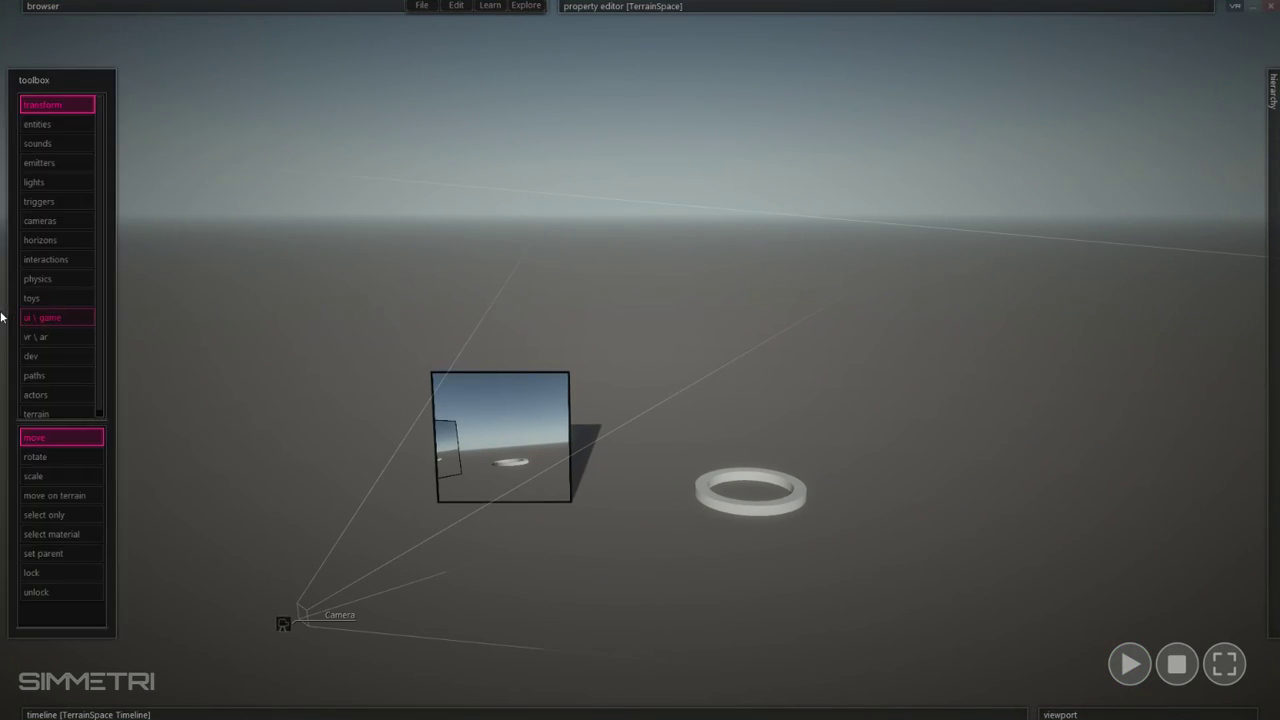
{"action": "left_click", "coordinate": [38, 142]}
{"action": "left_click", "coordinate": [51, 125]}
{"action": "scroll", "coordinate": [72, 543], "scroll_direction": "down", "scroll_amount": 3}
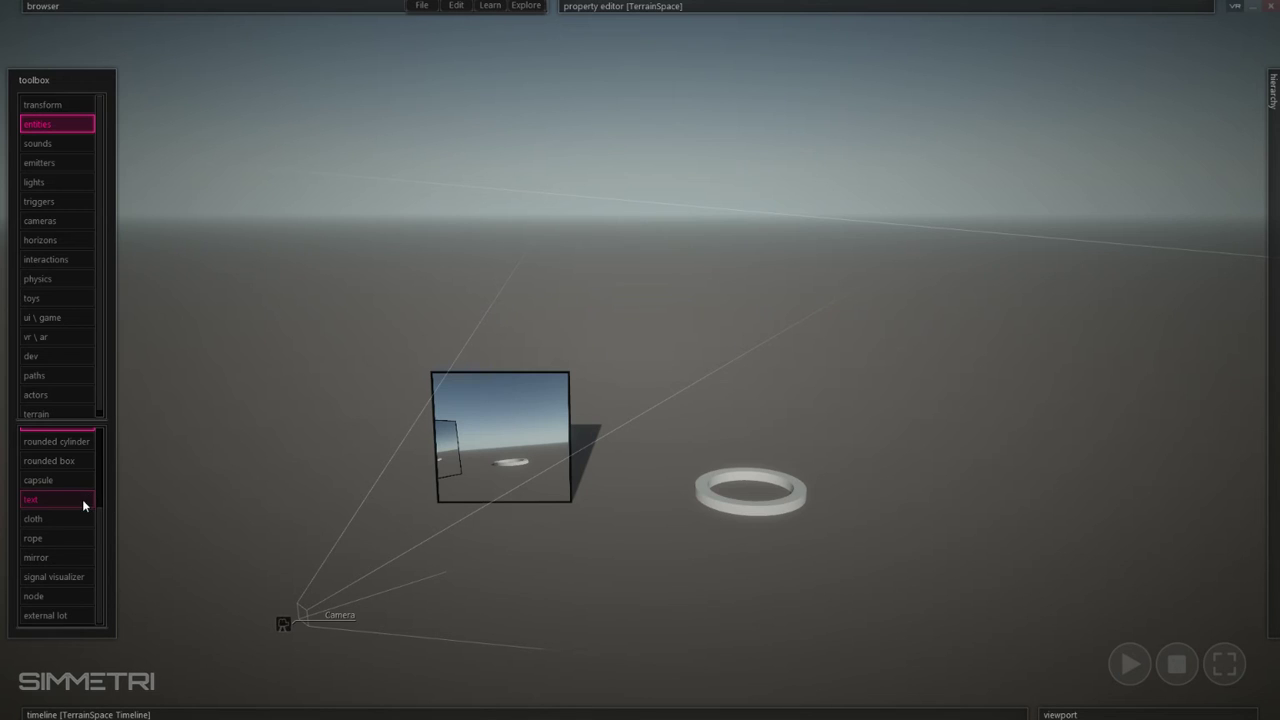
{"action": "scroll", "coordinate": [66, 491], "scroll_direction": "up", "scroll_amount": 4}
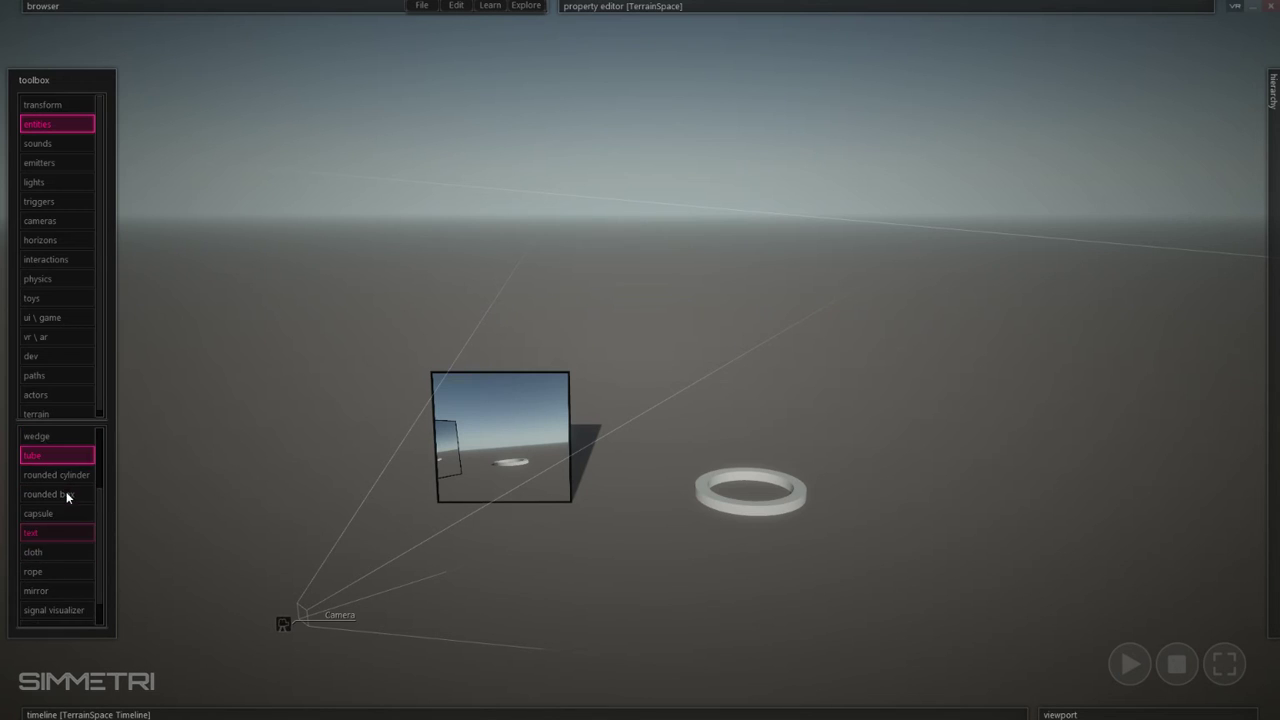
{"action": "left_click", "coordinate": [62, 470]}
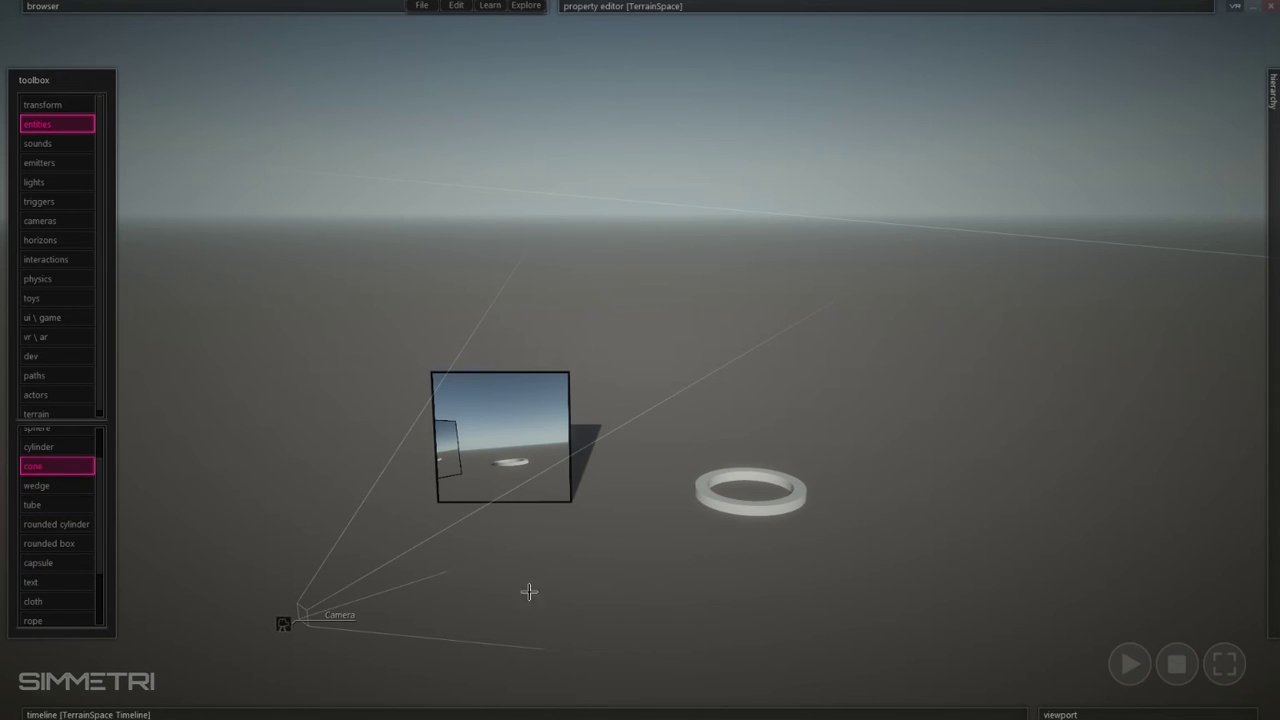
{"action": "left_click", "coordinate": [580, 583]}
{"action": "left_click", "coordinate": [580, 574]}
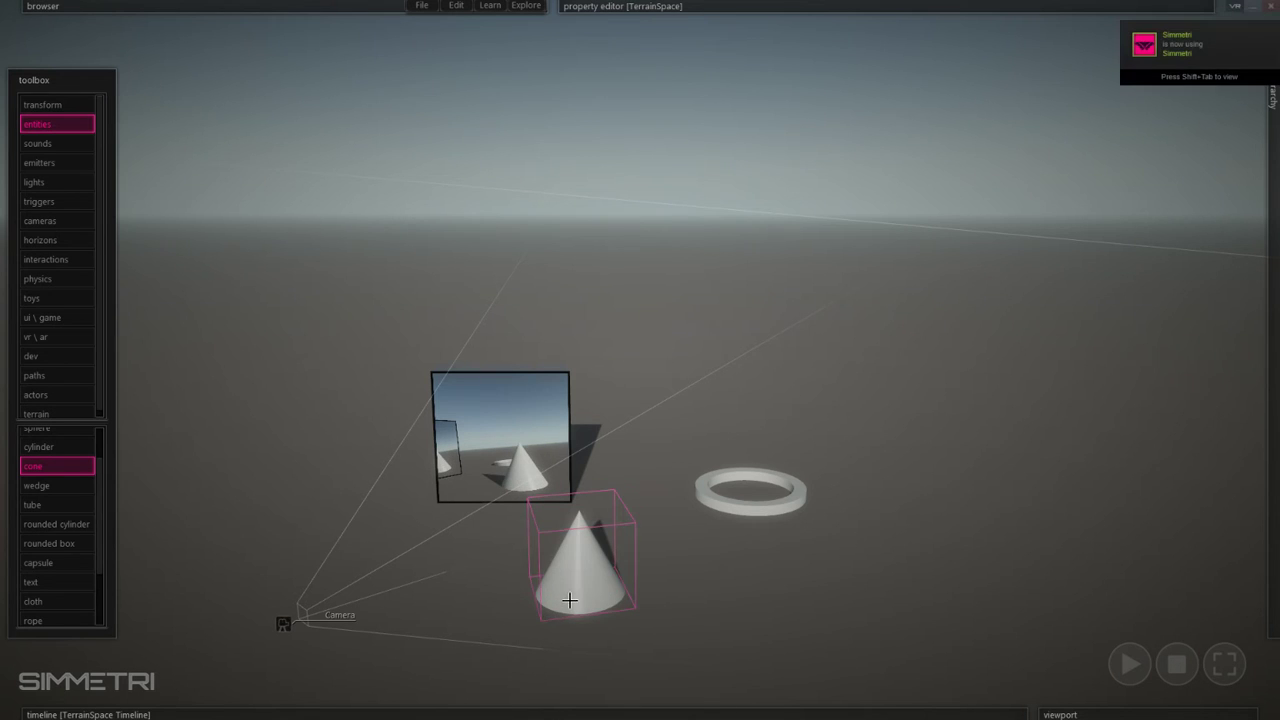
{"action": "key", "text": "Escape"}
- Color the cone blue (R 5, G 82, B 129) and remove its RigidBody attribute
{"action": "mouse_move", "coordinate": [620, 6]}
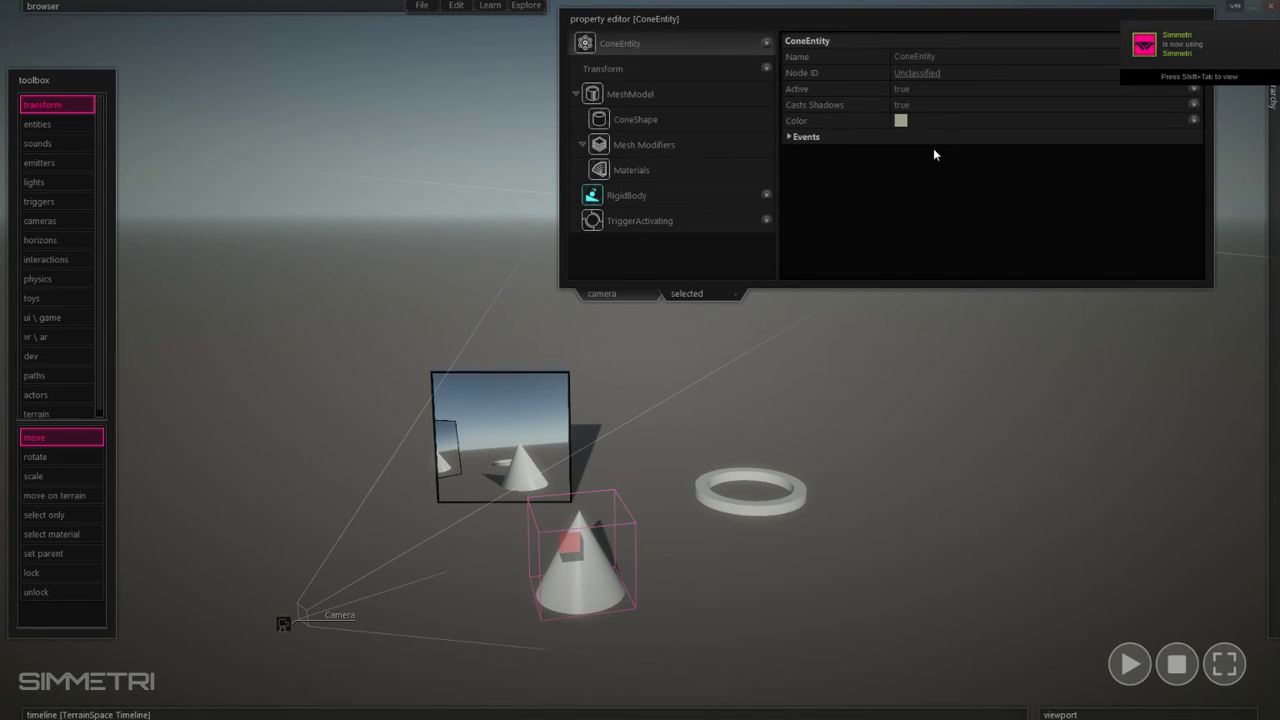
{"action": "left_click", "coordinate": [898, 123]}
{"action": "left_click_drag", "start_coordinate": [900, 150], "coordinate": [943, 136]}
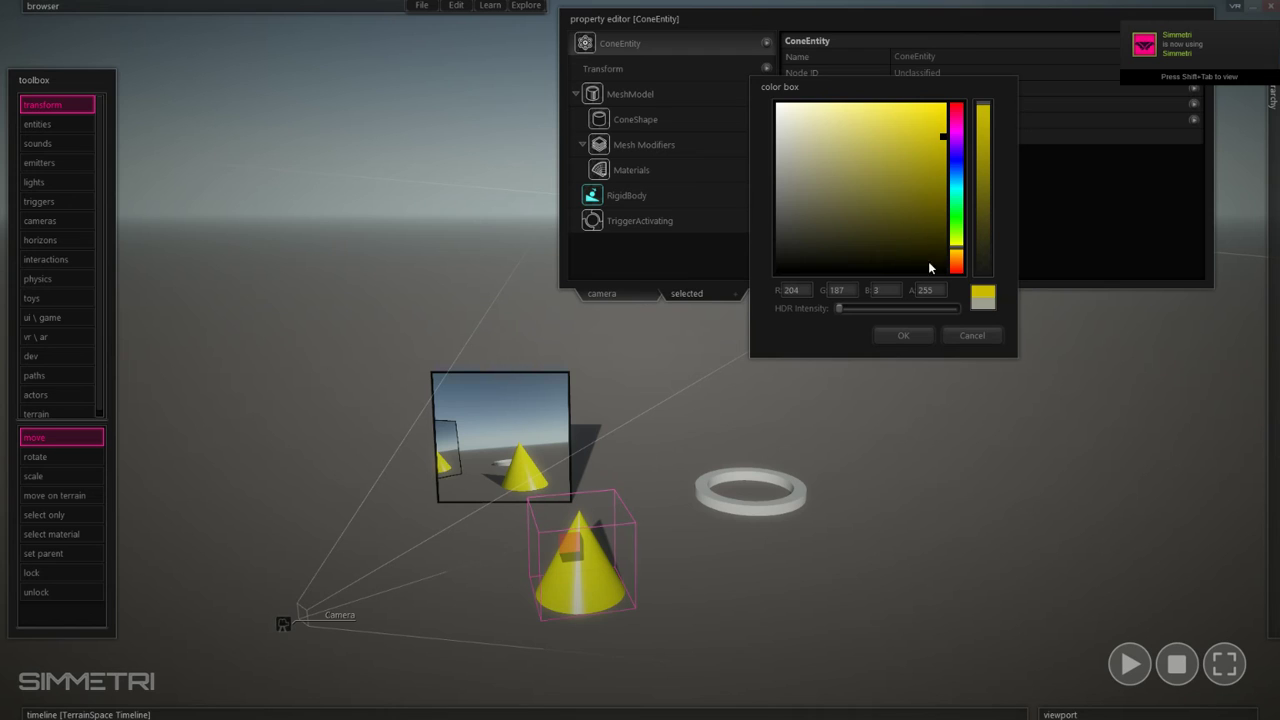
{"action": "left_click", "coordinate": [961, 233]}
{"action": "left_click", "coordinate": [959, 213]}
{"action": "left_click", "coordinate": [940, 187]}
{"action": "left_click", "coordinate": [955, 177]}
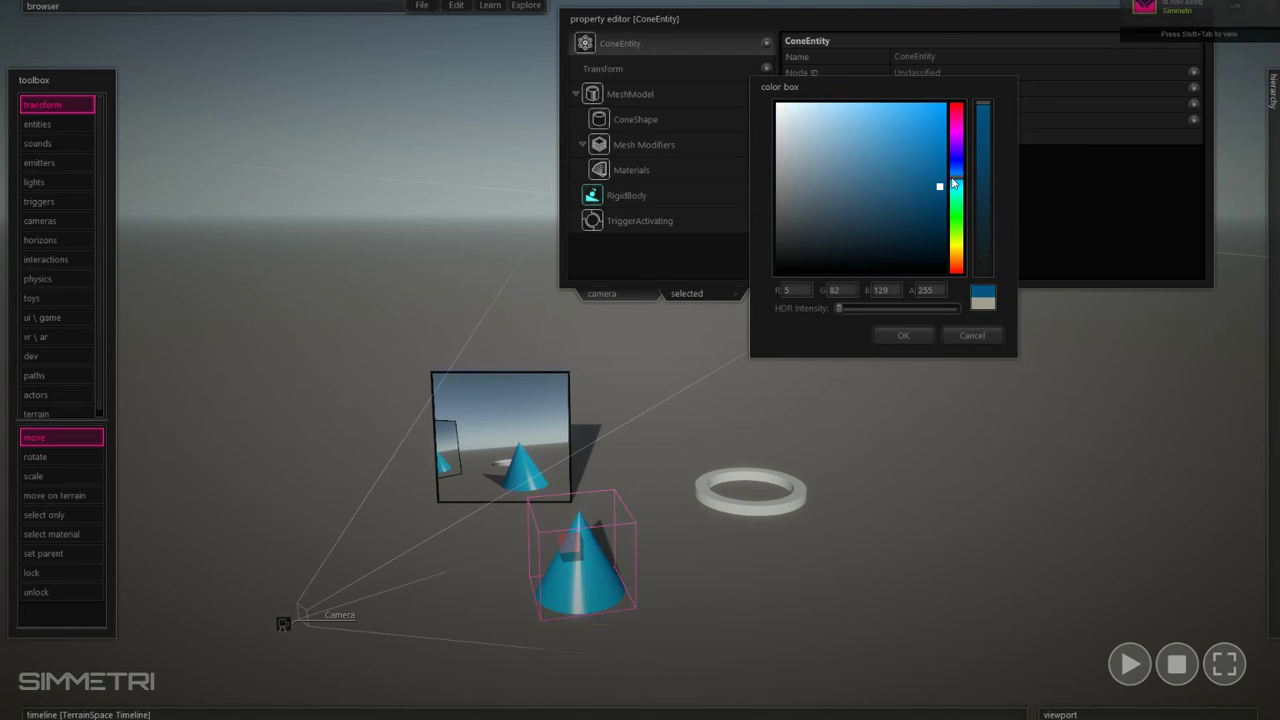
{"action": "left_click", "coordinate": [904, 337]}
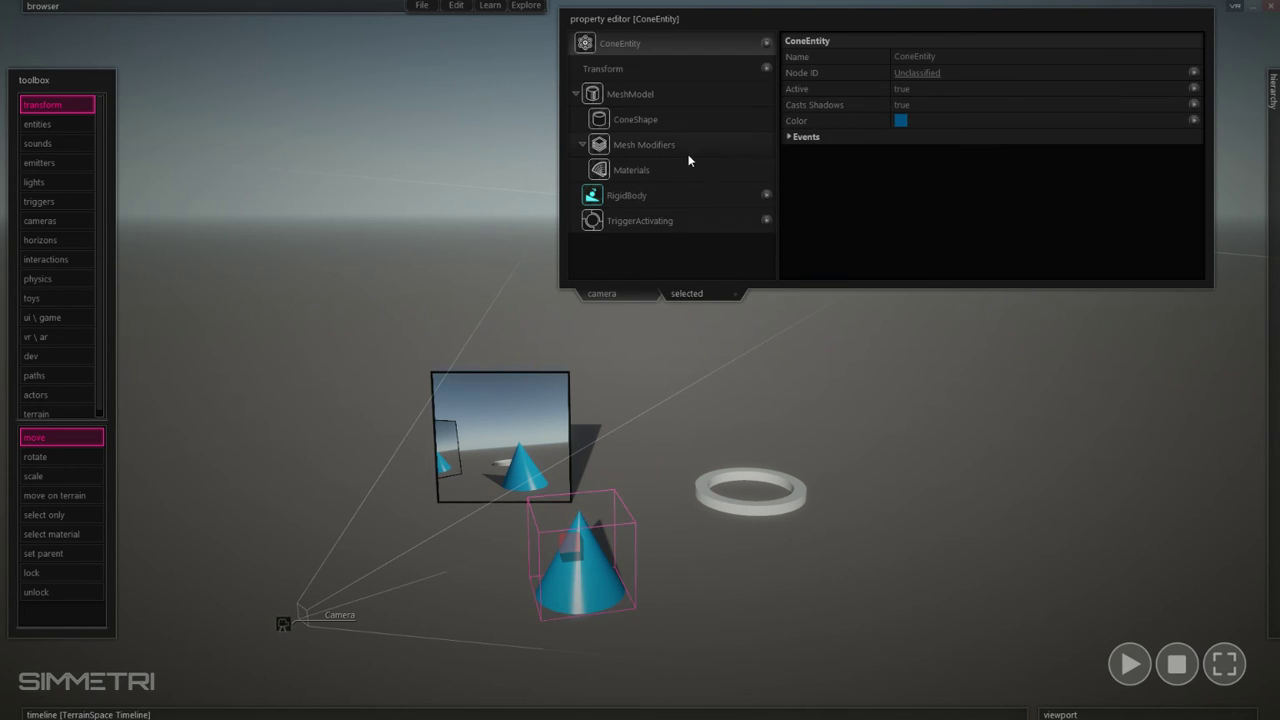
{"action": "left_click", "coordinate": [766, 195]}
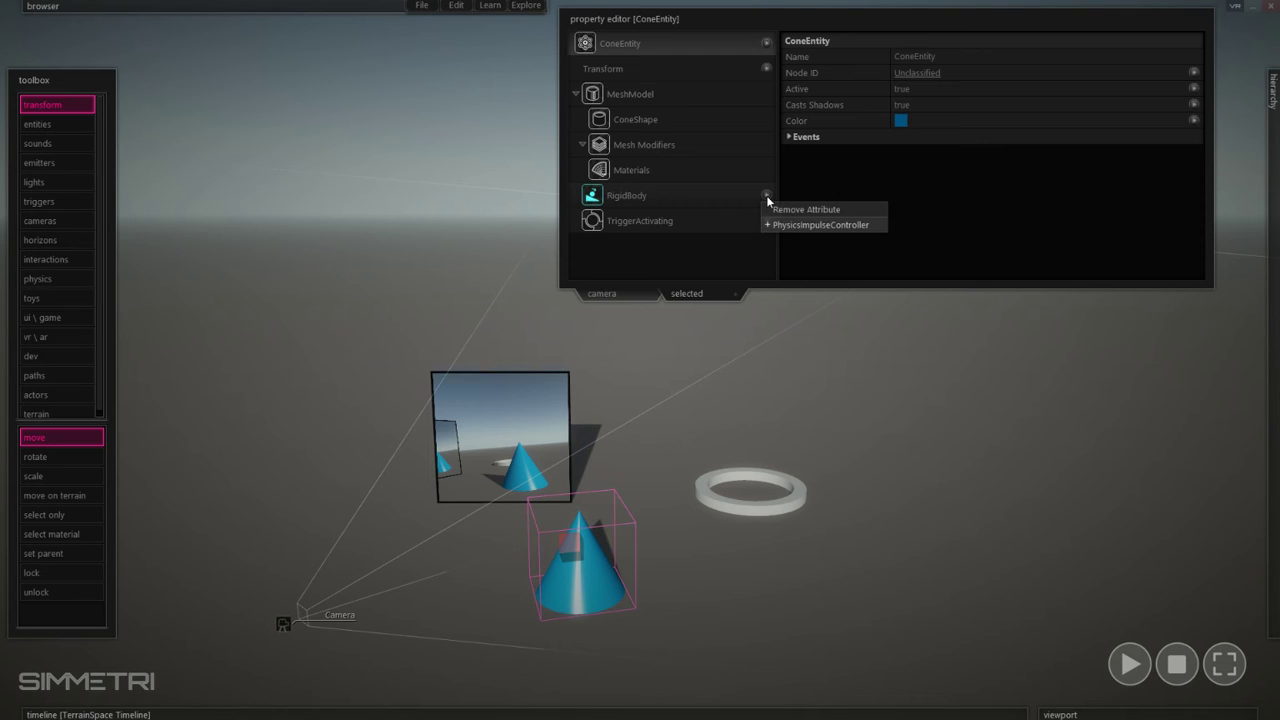
{"action": "left_click", "coordinate": [770, 207]}
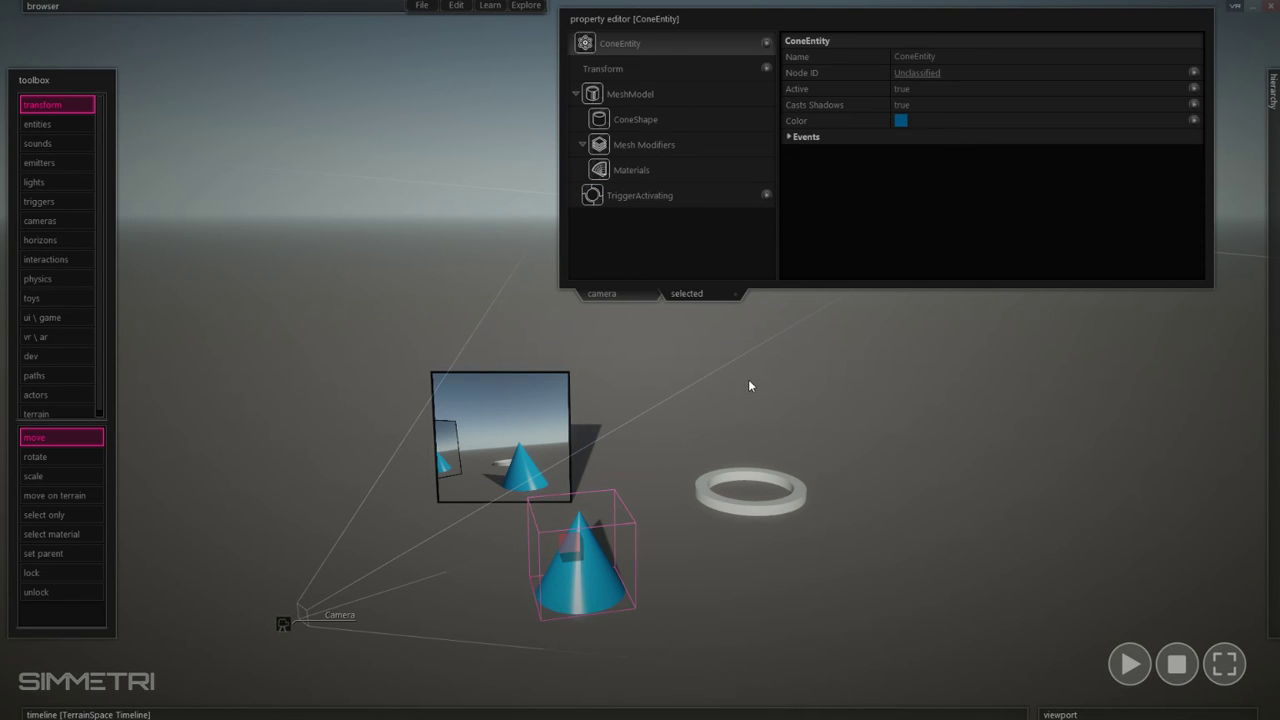
- Play the animation with the cone in the scene and pause it with the TerrainSpace Timeline open
{"action": "key", "text": "space"}
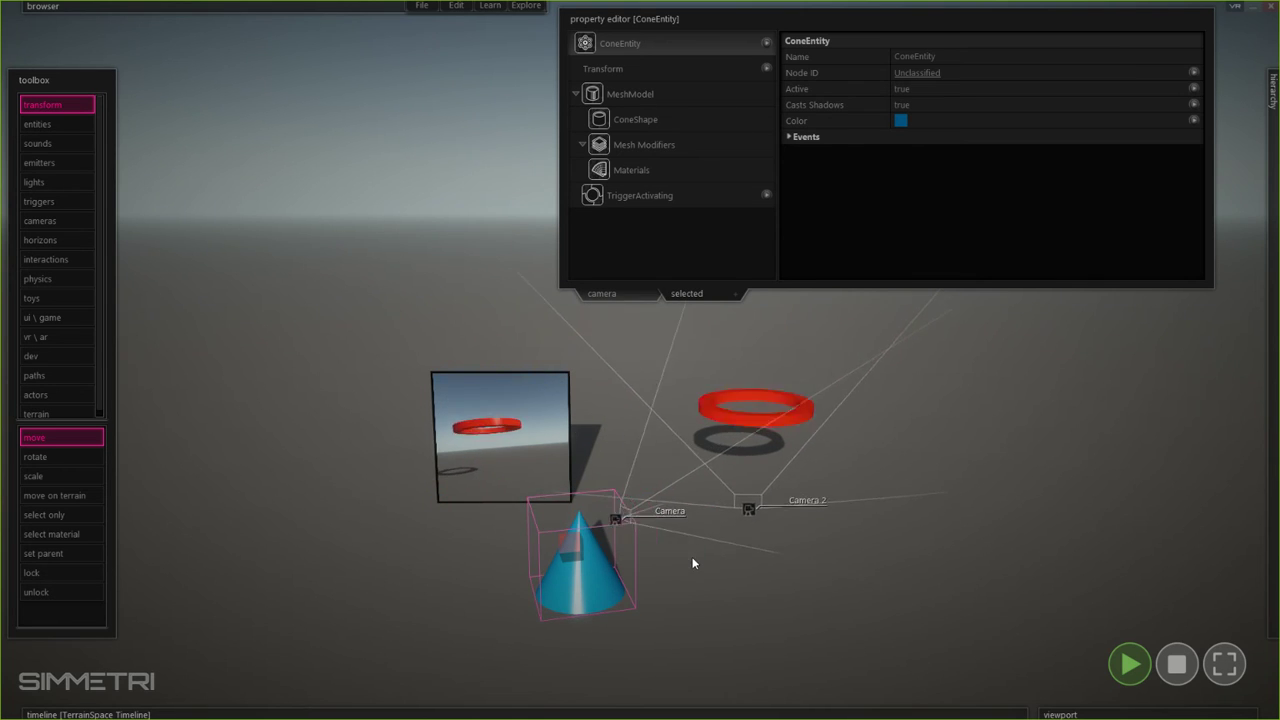
{"action": "mouse_move", "coordinate": [224, 714]}
{"action": "key", "text": "space"}
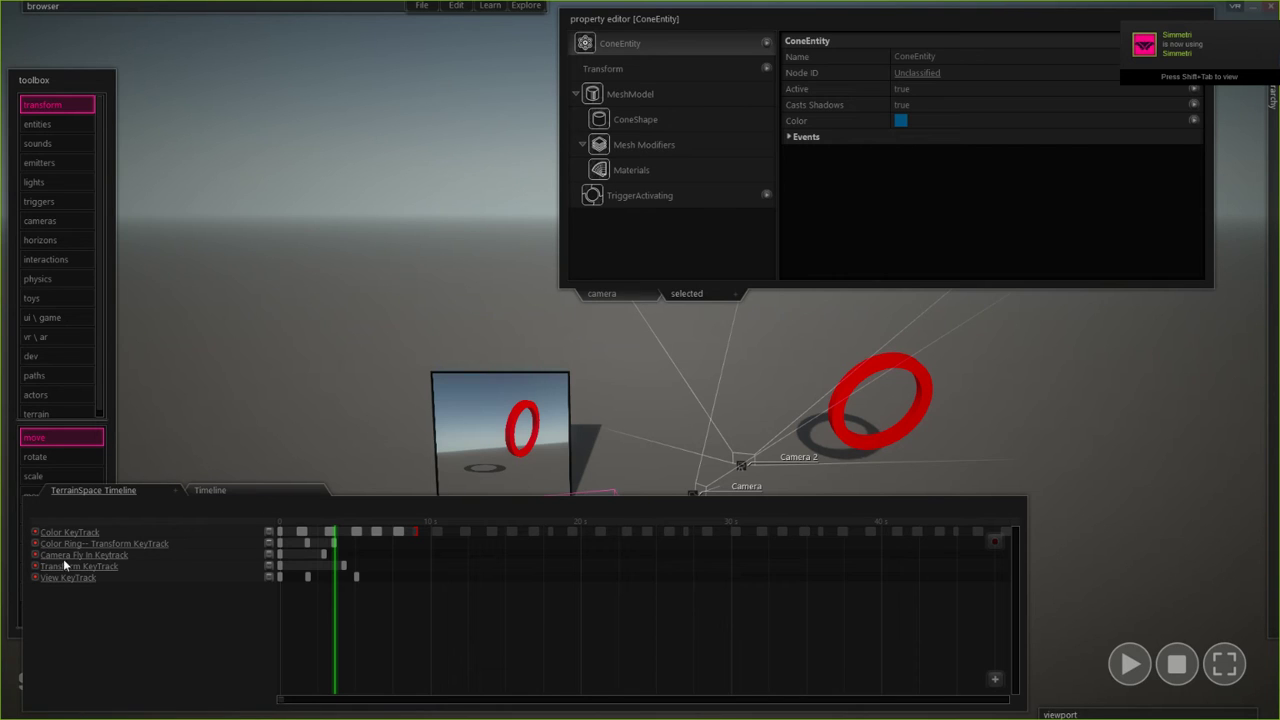
- Return the TerrainSpace Timeline to its start and reposition the cone on the ground between the mirror and the ring
{"action": "left_click_drag", "start_coordinate": [300, 526], "coordinate": [236, 520]}
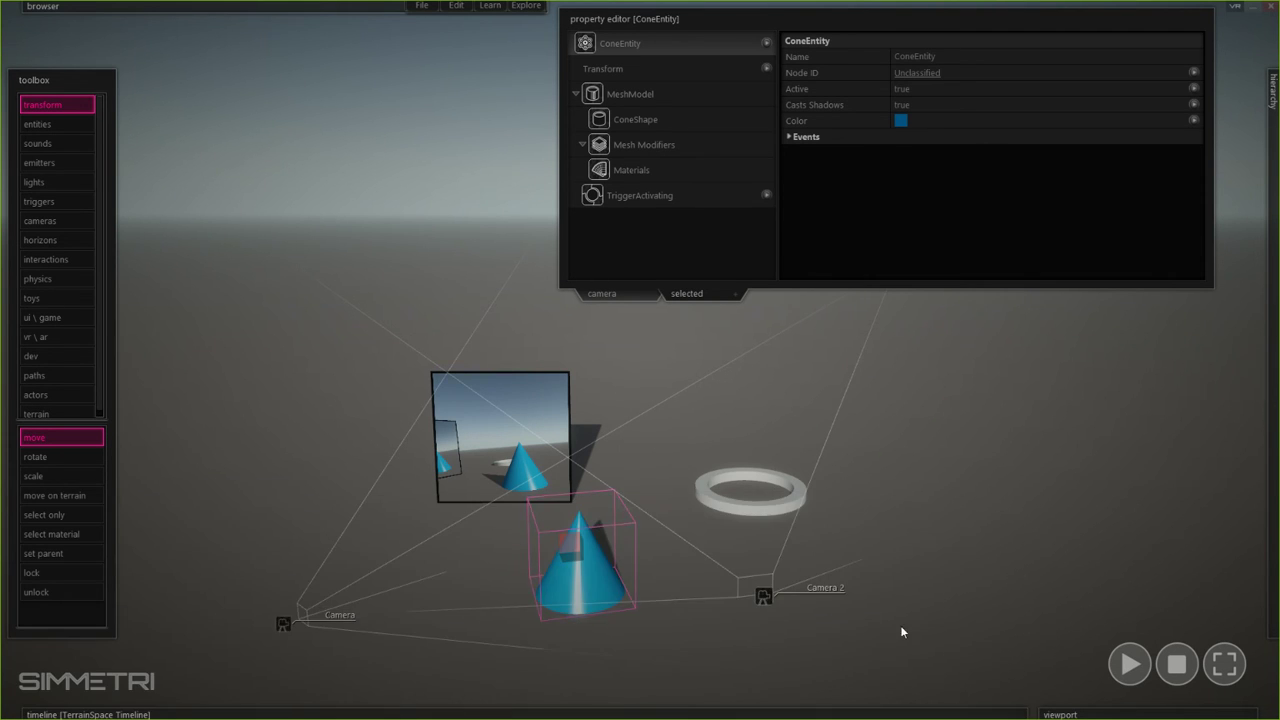
{"action": "right_click_drag", "start_coordinate": [900, 628], "coordinate": [900, 460]}
{"action": "right_click_drag", "start_coordinate": [543, 467], "coordinate": [580, 500]}
{"action": "scroll", "coordinate": [641, 484], "scroll_direction": "down", "scroll_amount": 2}
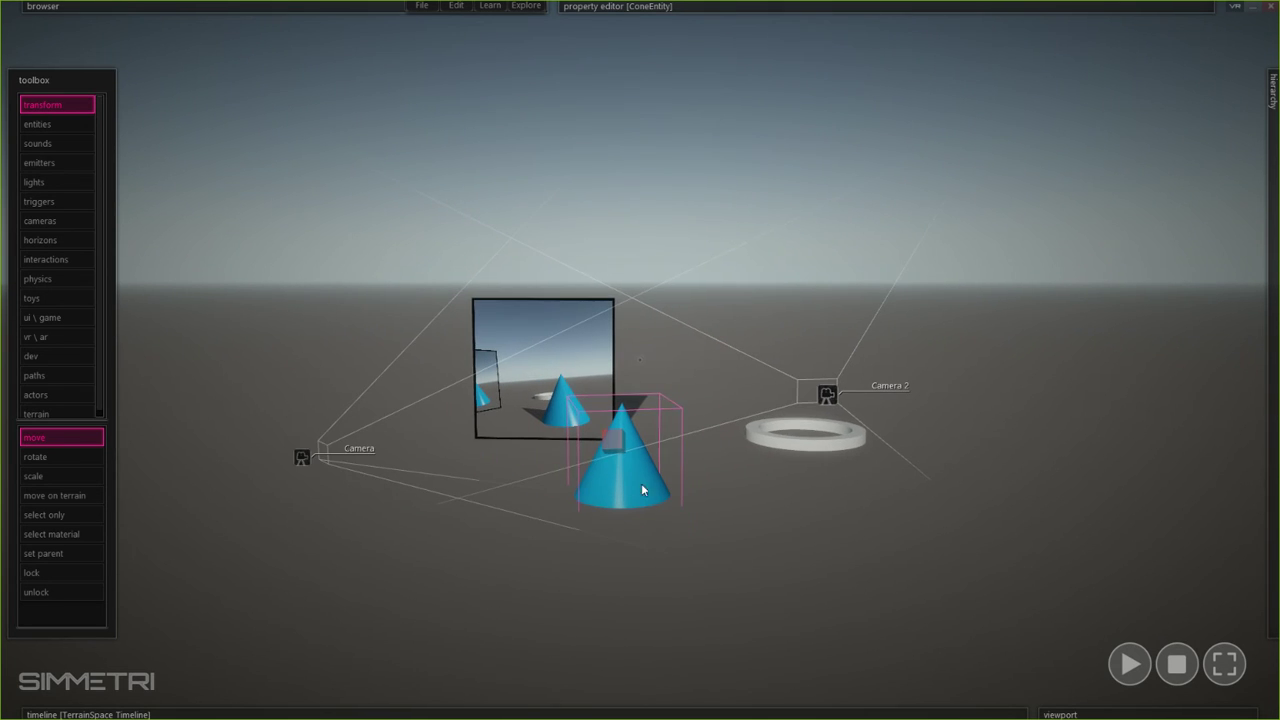
{"action": "middle_click_drag", "start_coordinate": [686, 466], "coordinate": [619, 422]}
{"action": "left_click_drag", "start_coordinate": [607, 418], "coordinate": [694, 346]}
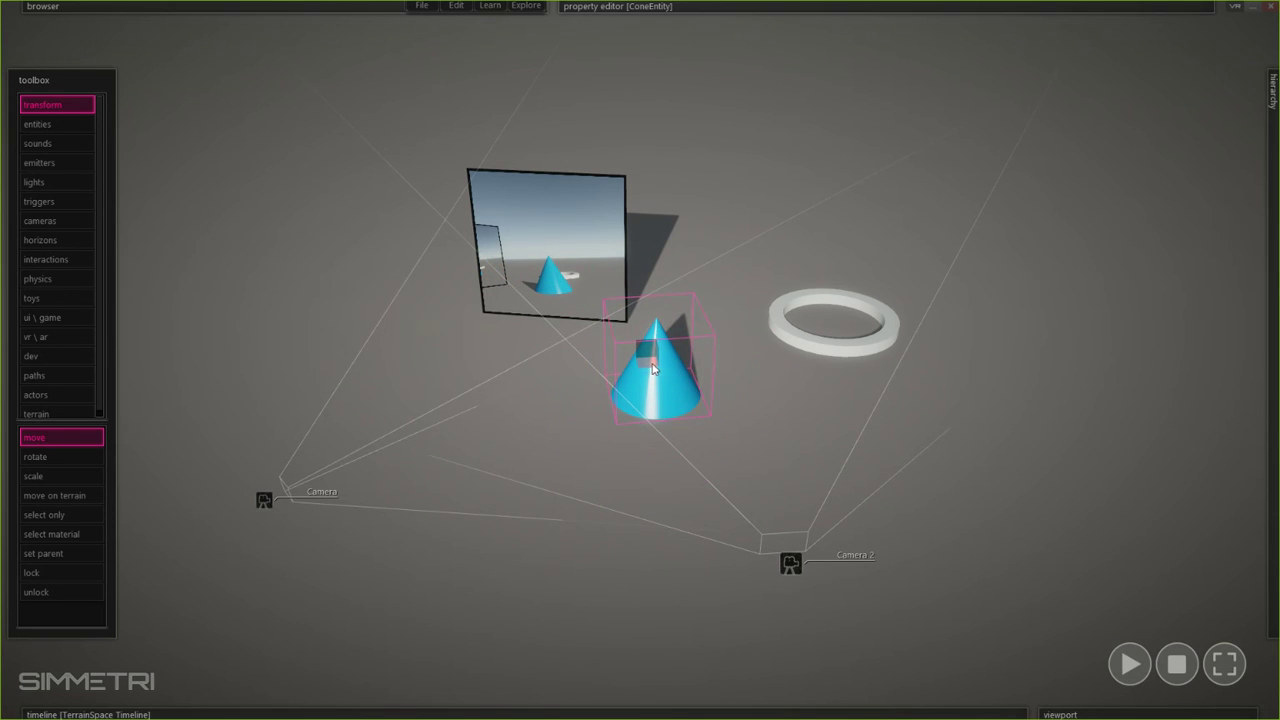
- Add a transform KeyTrack for the cone to the TerrainSpace Timeline
{"action": "mouse_move", "coordinate": [780, 714]}
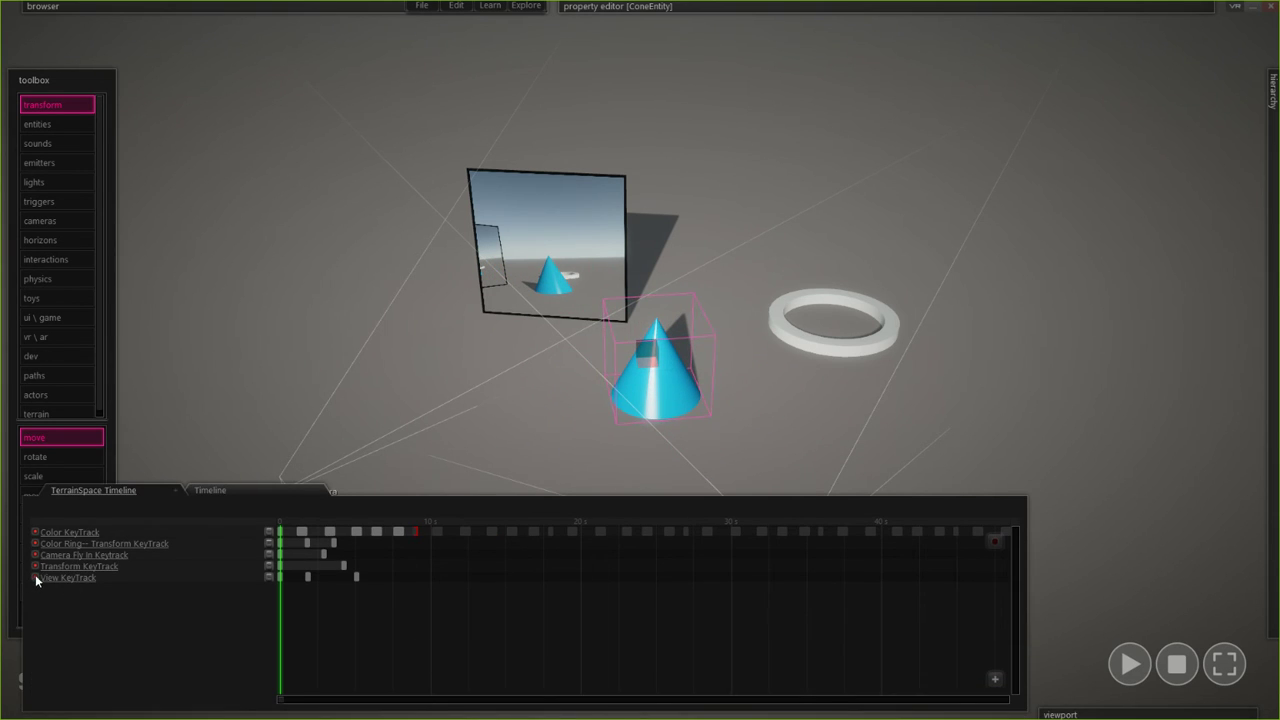
{"action": "mouse_move", "coordinate": [648, 22]}
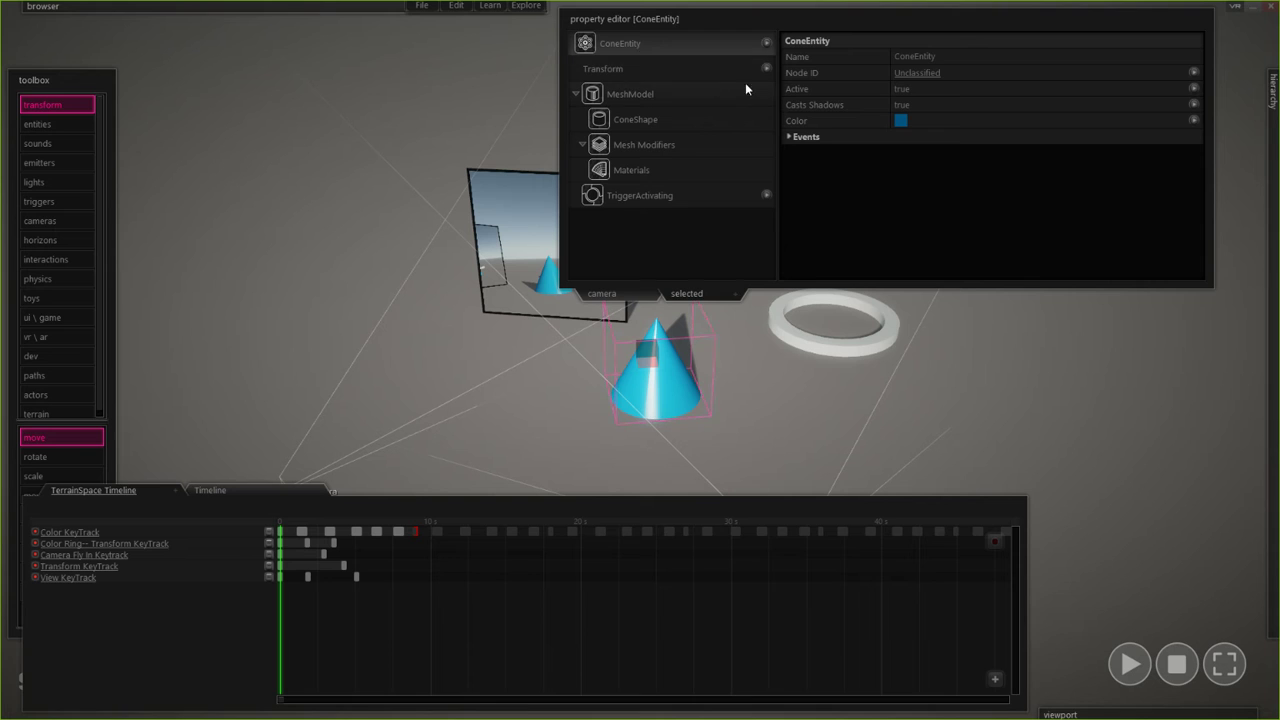
{"action": "left_click", "coordinate": [700, 68]}
{"action": "left_click", "coordinate": [788, 354]}
{"action": "left_click", "coordinate": [674, 383]}
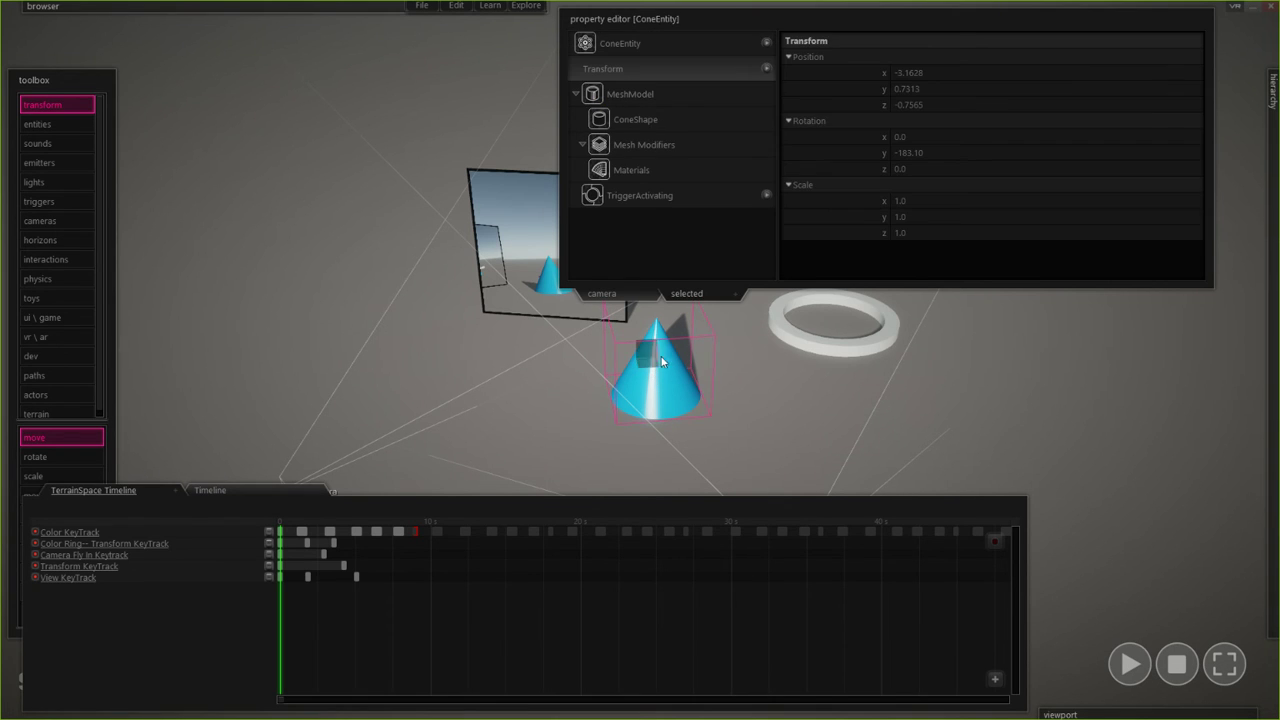
{"action": "left_click", "coordinate": [766, 68]}
{"action": "left_click", "coordinate": [795, 86]}
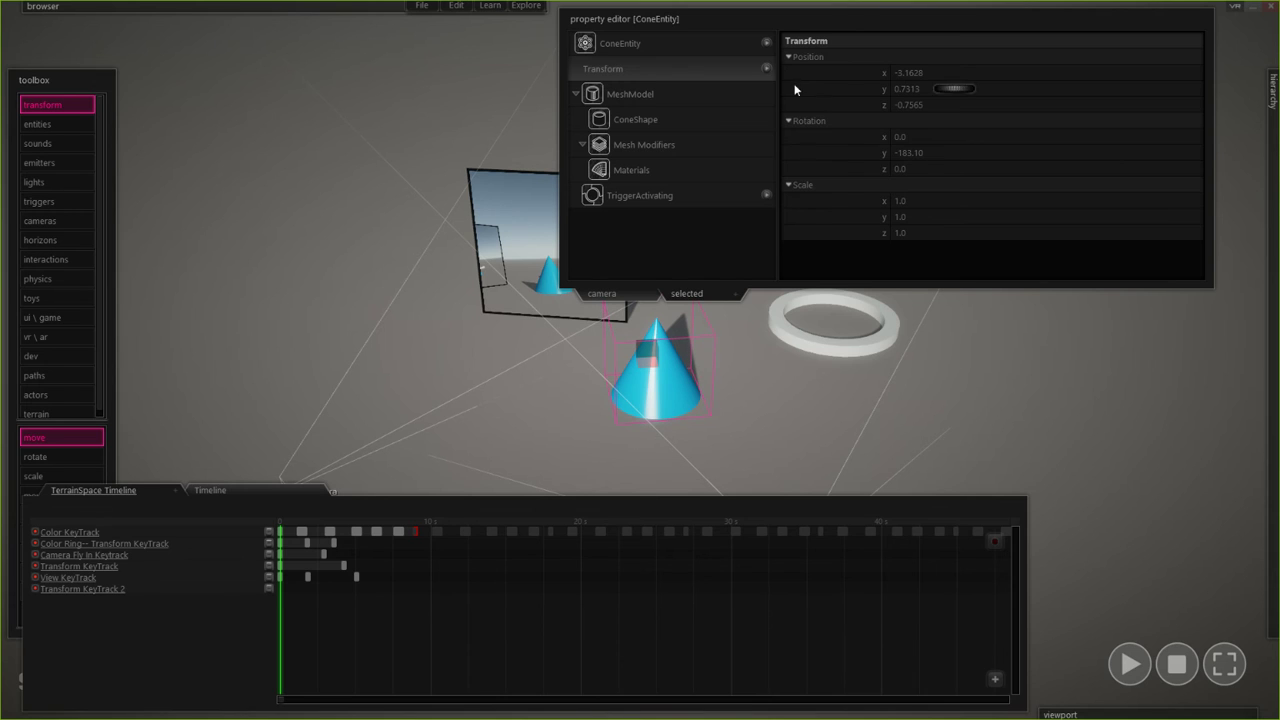
- Rename the new Transform KeyTrack 2 as "Cone - Transform keytrack"
{"action": "left_click", "coordinate": [84, 588]}
{"action": "left_click", "coordinate": [983, 56]}
{"action": "type", "text": "Co"}
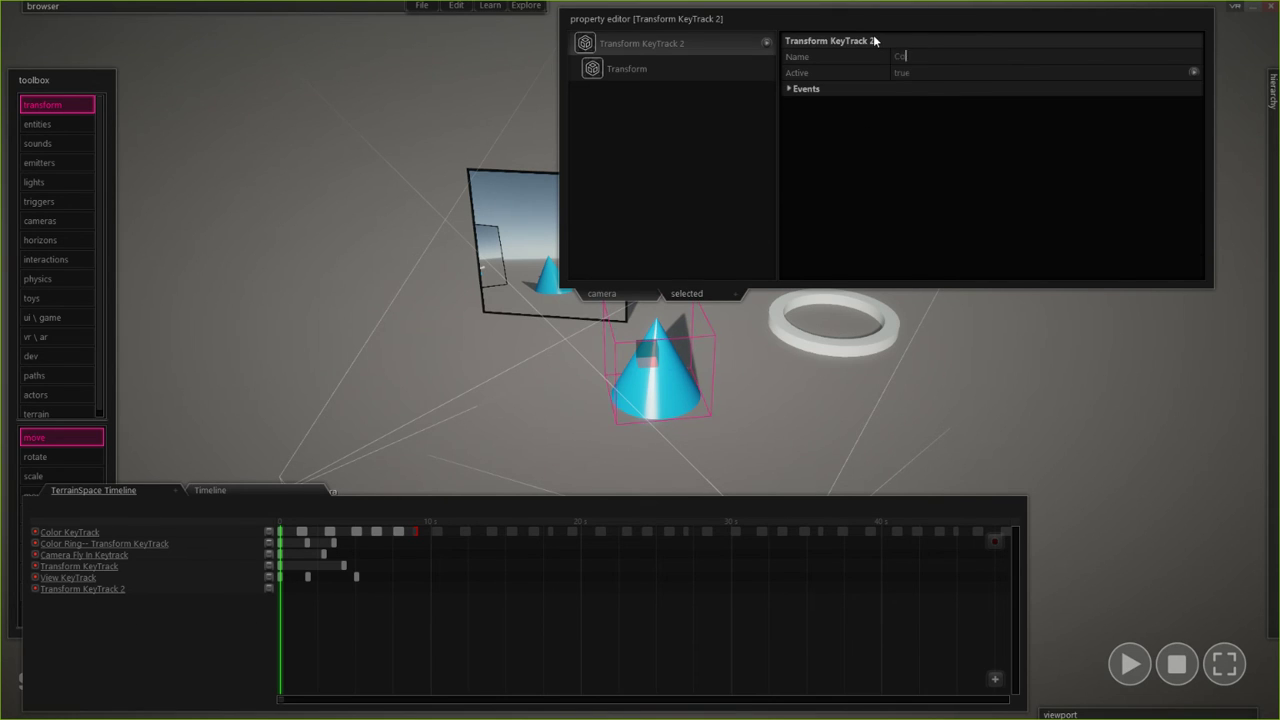
{"action": "type", "text": "ne Transform C"}
{"action": "type", "text": "eytrack"}
{"action": "key", "text": "Return"}
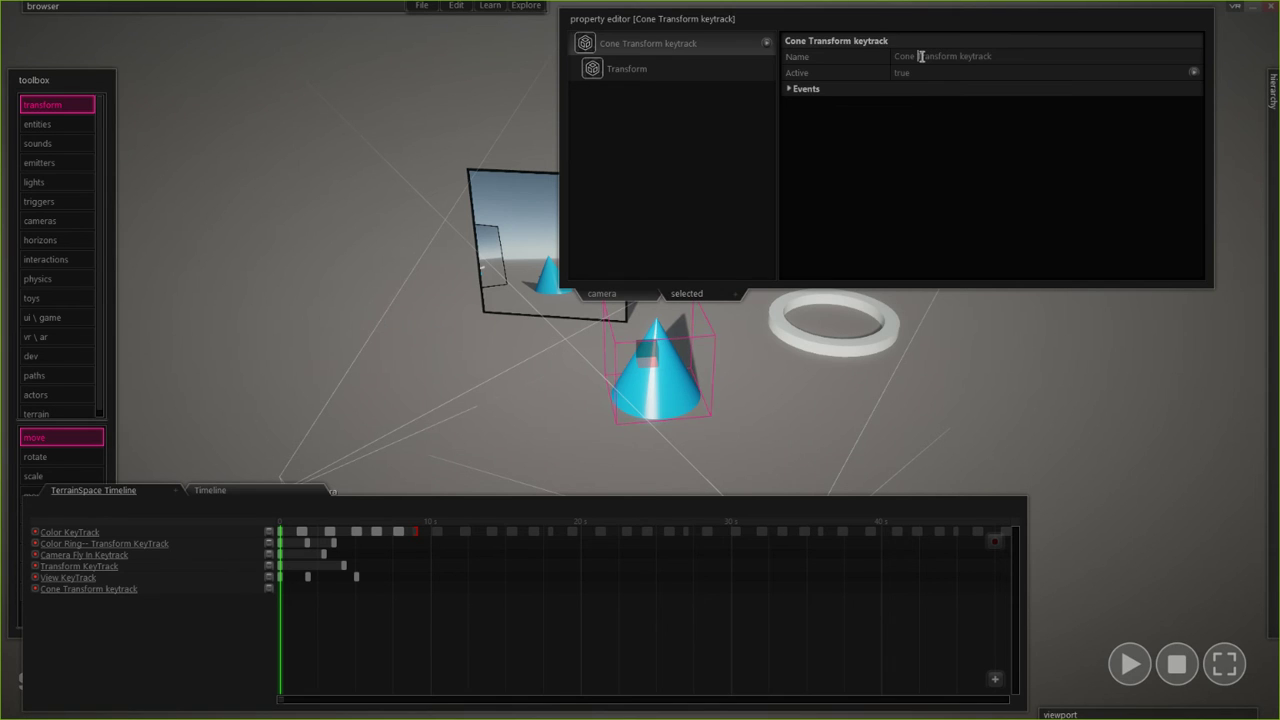
{"action": "type", "text": "--"}
{"action": "key", "text": "BackSpace"}
{"action": "left_click", "coordinate": [891, 11]}
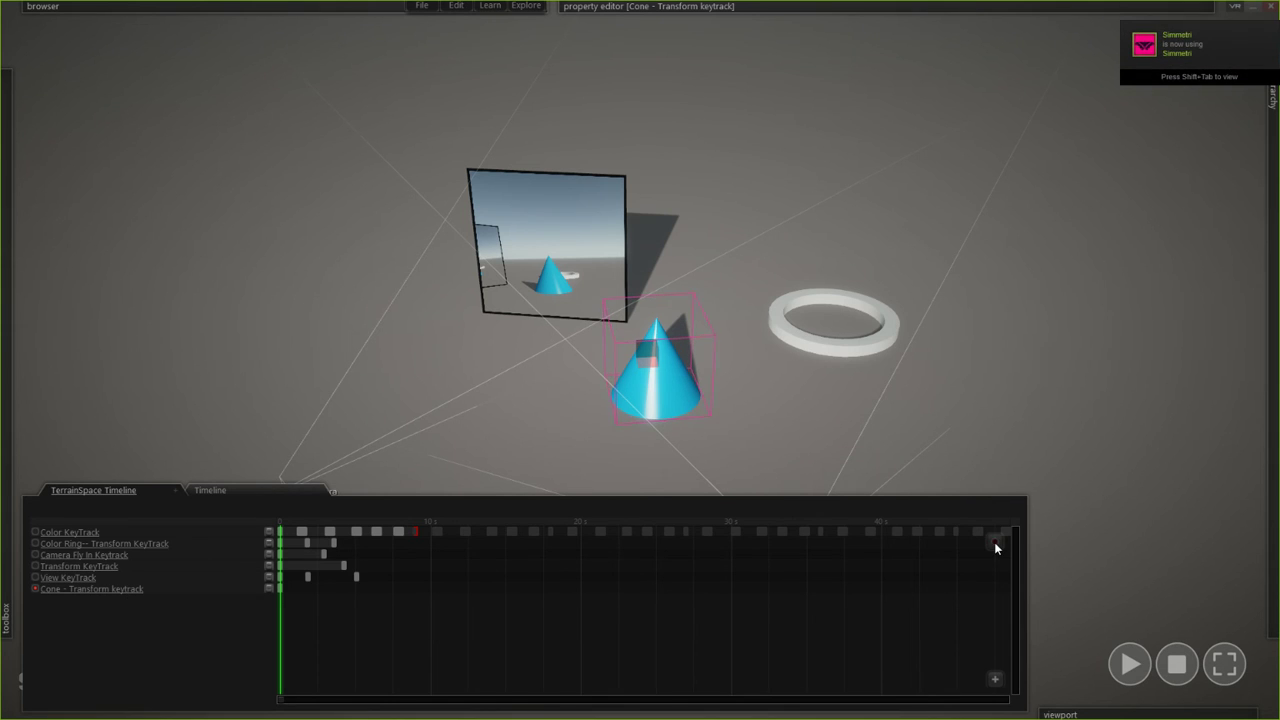
- Record the cone moving in real time from the foreground over to the ring on its keytrack, and stop the animation
{"action": "left_click", "coordinate": [1130, 665]}
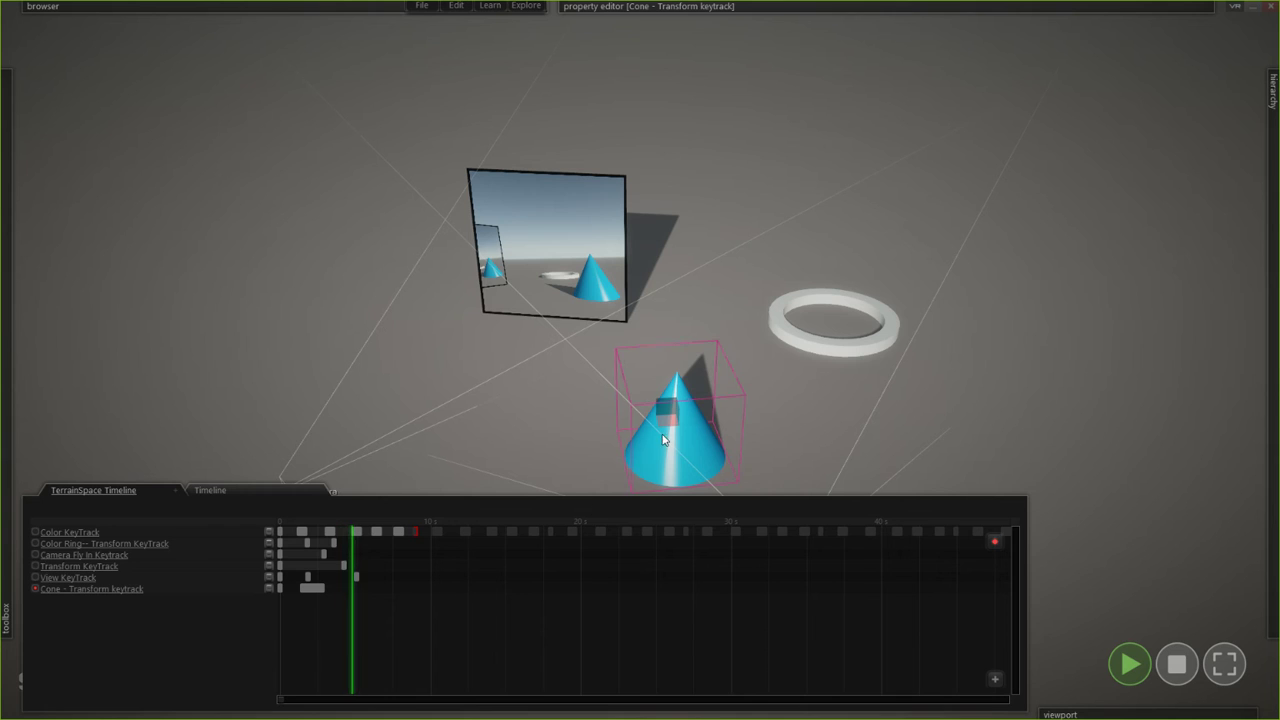
{"action": "mouse_move", "coordinate": [668, 426]}
{"action": "left_mouse_down"}
{"action": "mouse_move", "coordinate": [660, 347]}
{"action": "mouse_move", "coordinate": [489, 397]}
{"action": "mouse_move", "coordinate": [664, 550]}
{"action": "mouse_move", "coordinate": [743, 342]}
{"action": "mouse_move", "coordinate": [472, 376]}
{"action": "mouse_move", "coordinate": [779, 398]}
{"action": "mouse_move", "coordinate": [836, 345]}
{"action": "mouse_move", "coordinate": [888, 254]}
{"action": "left_mouse_up"}
{"action": "key", "text": "space"}
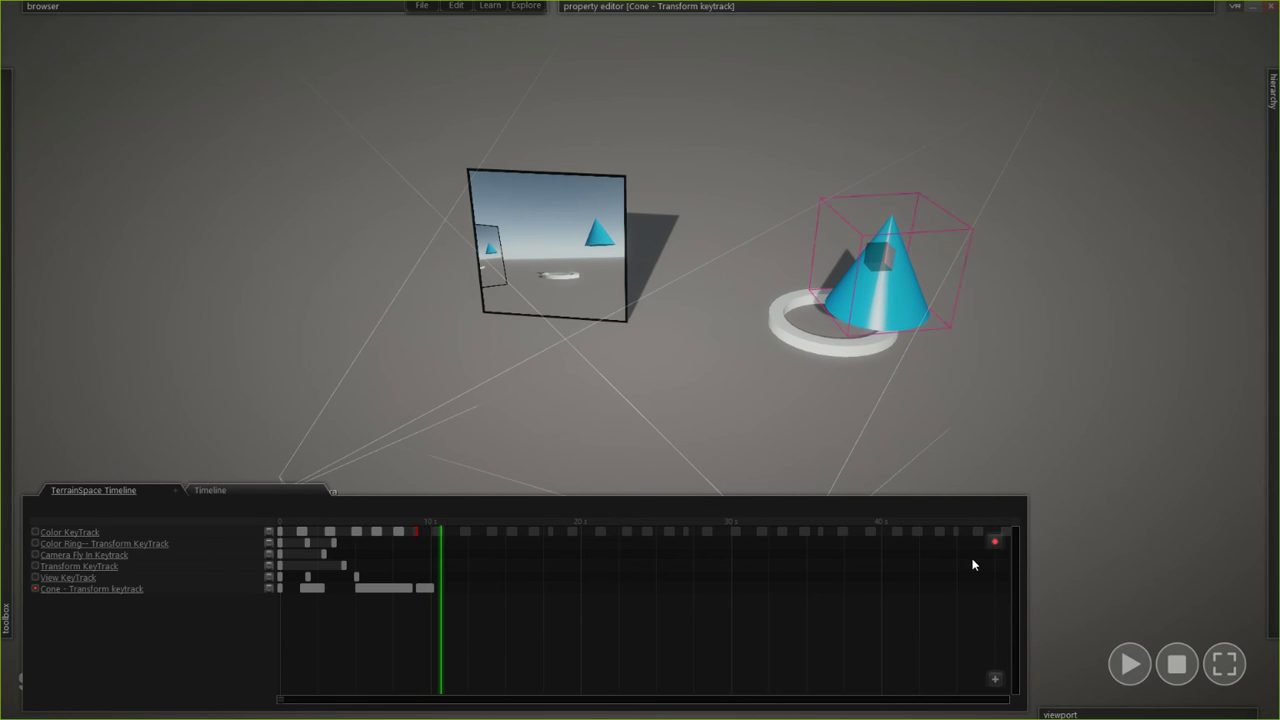
{"action": "left_click", "coordinate": [1176, 664]}
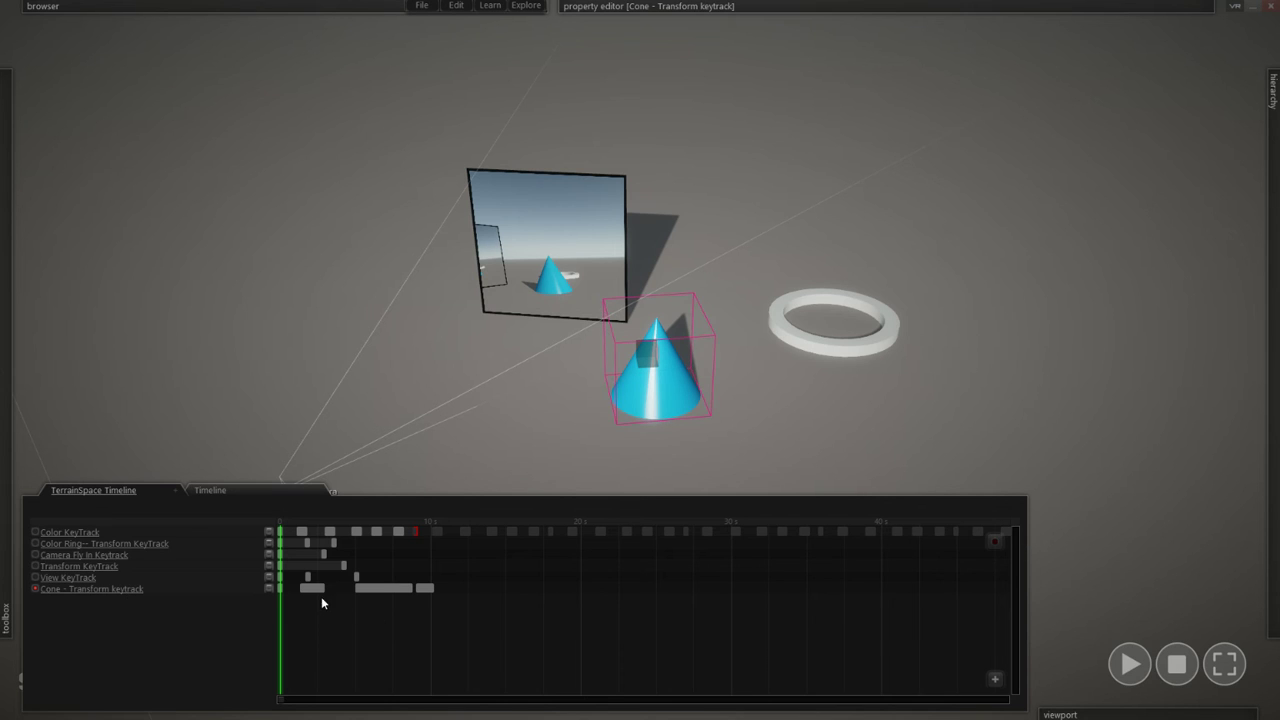
- Play back the recorded cone motion, shift its keyframes earlier to begin just after the start, and replay from the beginning
{"action": "key", "text": "space"}
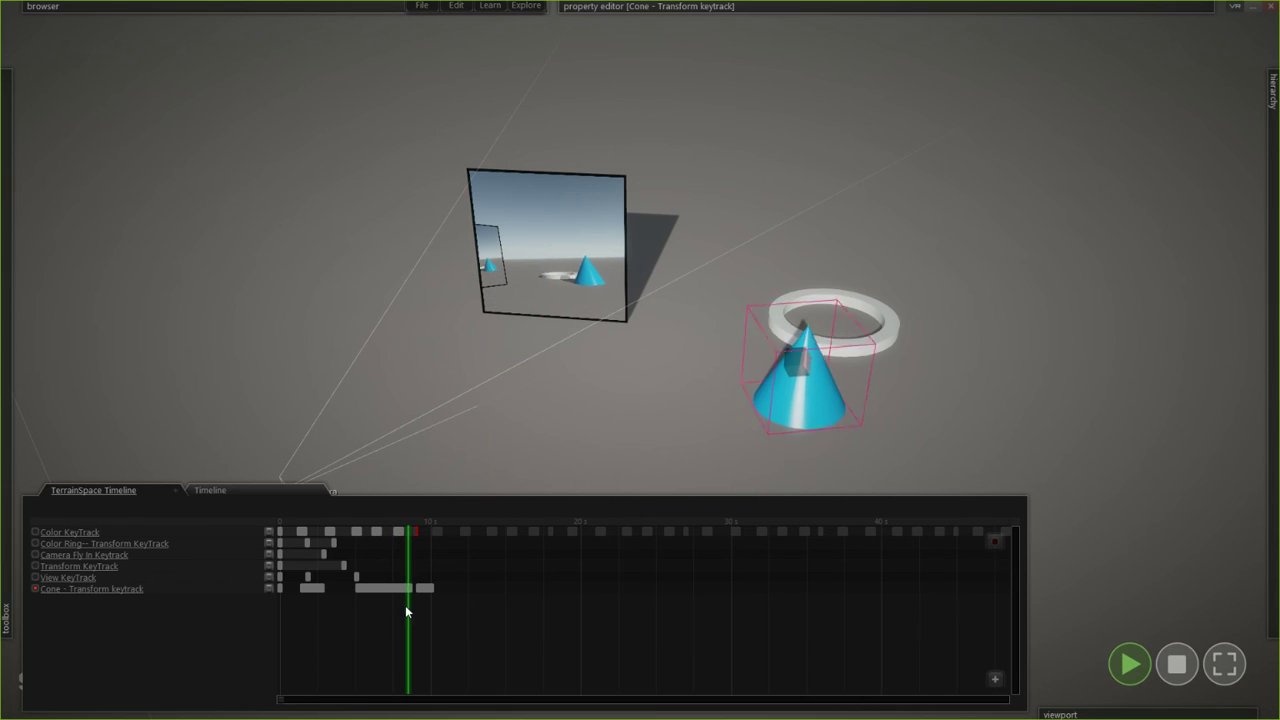
{"action": "left_click_drag", "start_coordinate": [402, 590], "coordinate": [340, 590]}
{"action": "mouse_move", "coordinate": [417, 623]}
{"action": "left_mouse_down"}
{"action": "mouse_move", "coordinate": [300, 563]}
{"action": "mouse_move", "coordinate": [294, 591]}
{"action": "left_mouse_up"}
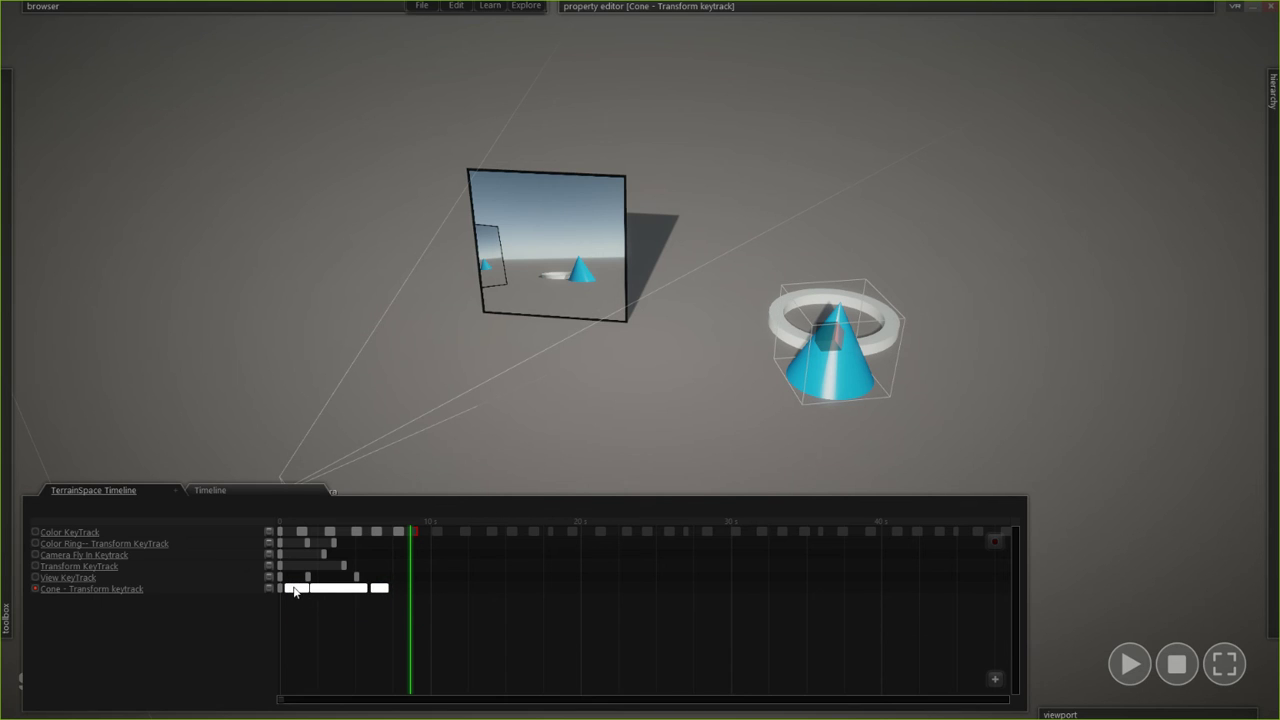
{"action": "left_click", "coordinate": [282, 521]}
{"action": "key", "text": "space"}
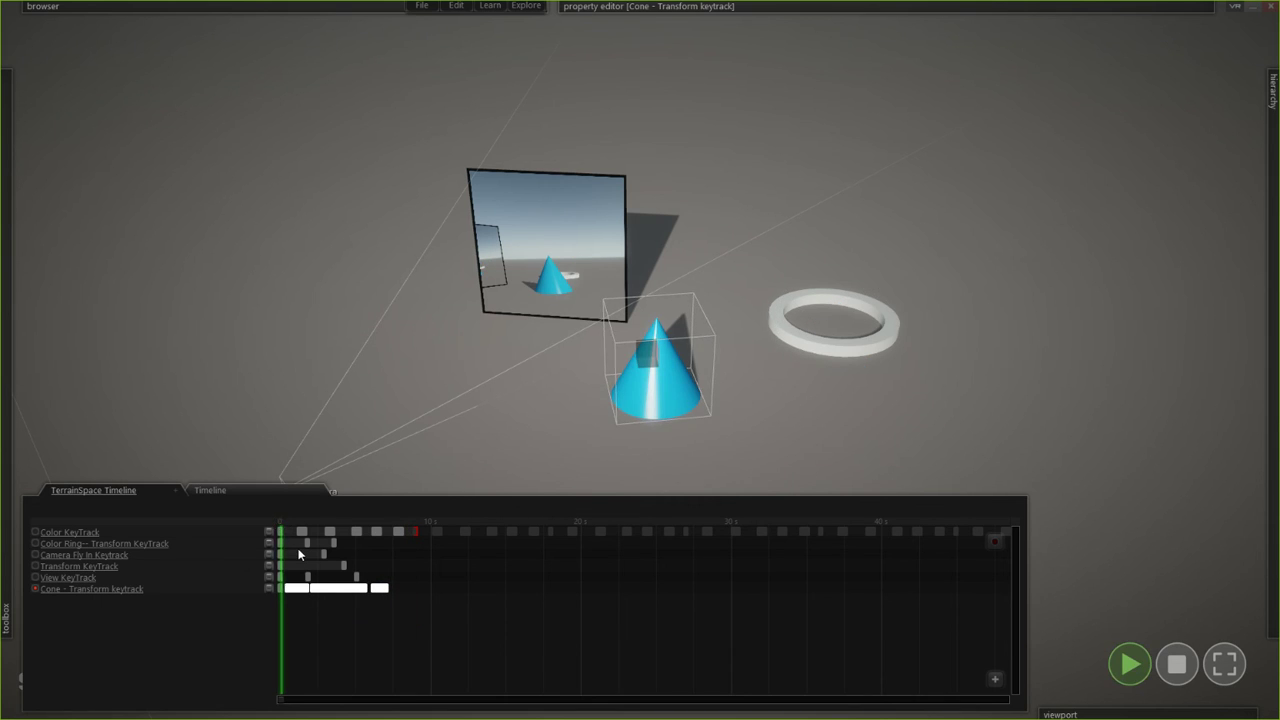
- Examine the dense recorded cone keyframes during playback and delete all of them except the first one
{"action": "scroll", "coordinate": [340, 653], "scroll_direction": "up", "scroll_amount": 5}
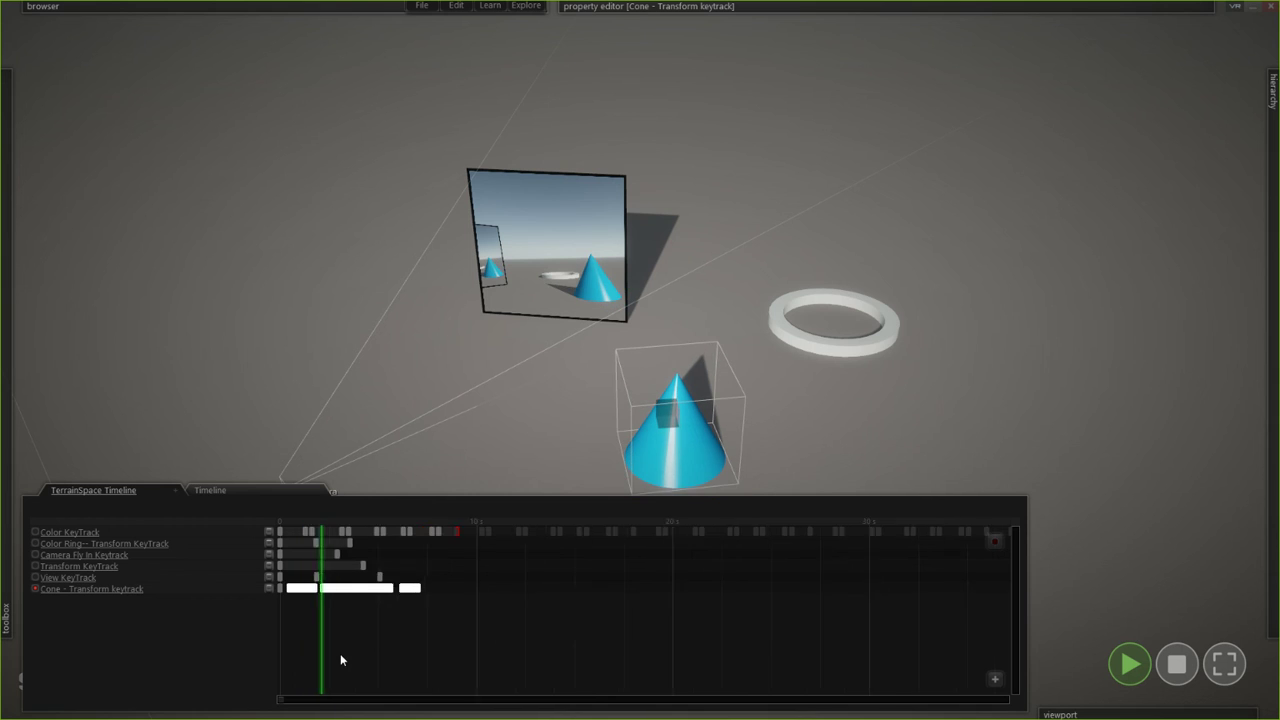
{"action": "scroll", "coordinate": [340, 653], "scroll_direction": "up", "scroll_amount": 5}
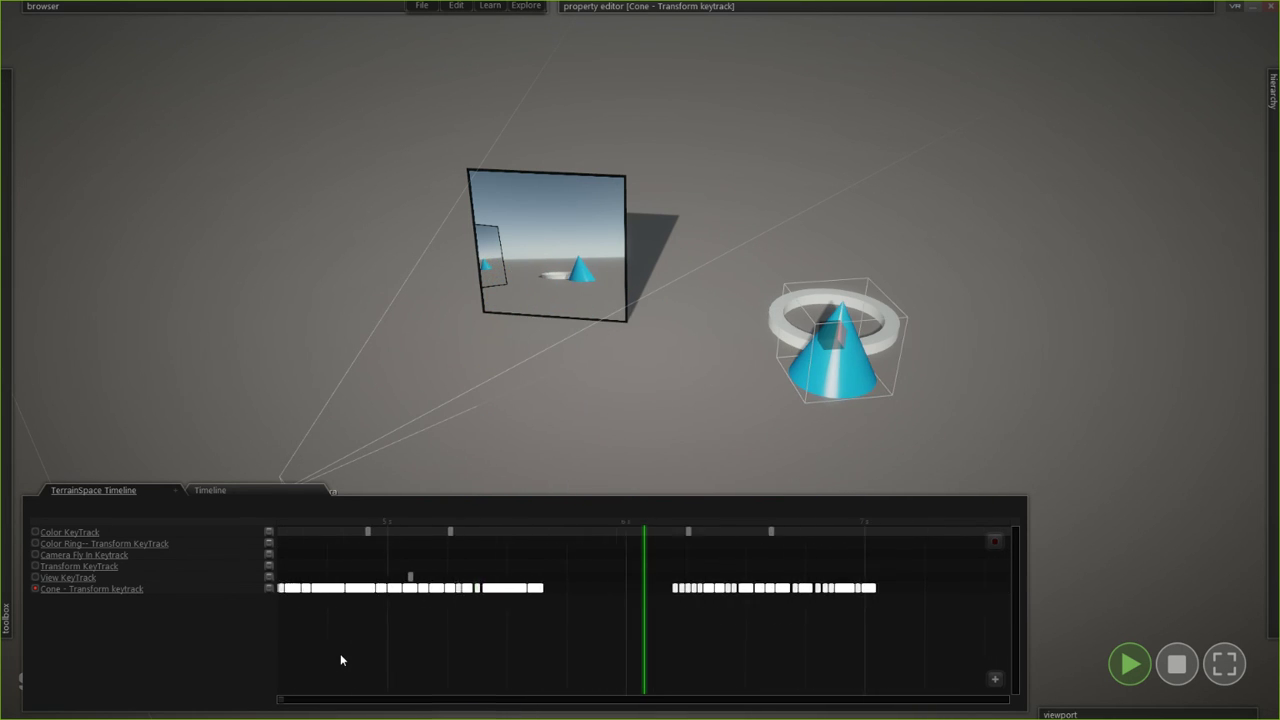
{"action": "scroll", "coordinate": [340, 653], "scroll_direction": "down", "scroll_amount": 1}
{"action": "scroll", "coordinate": [340, 653], "scroll_direction": "down", "scroll_amount": 10}
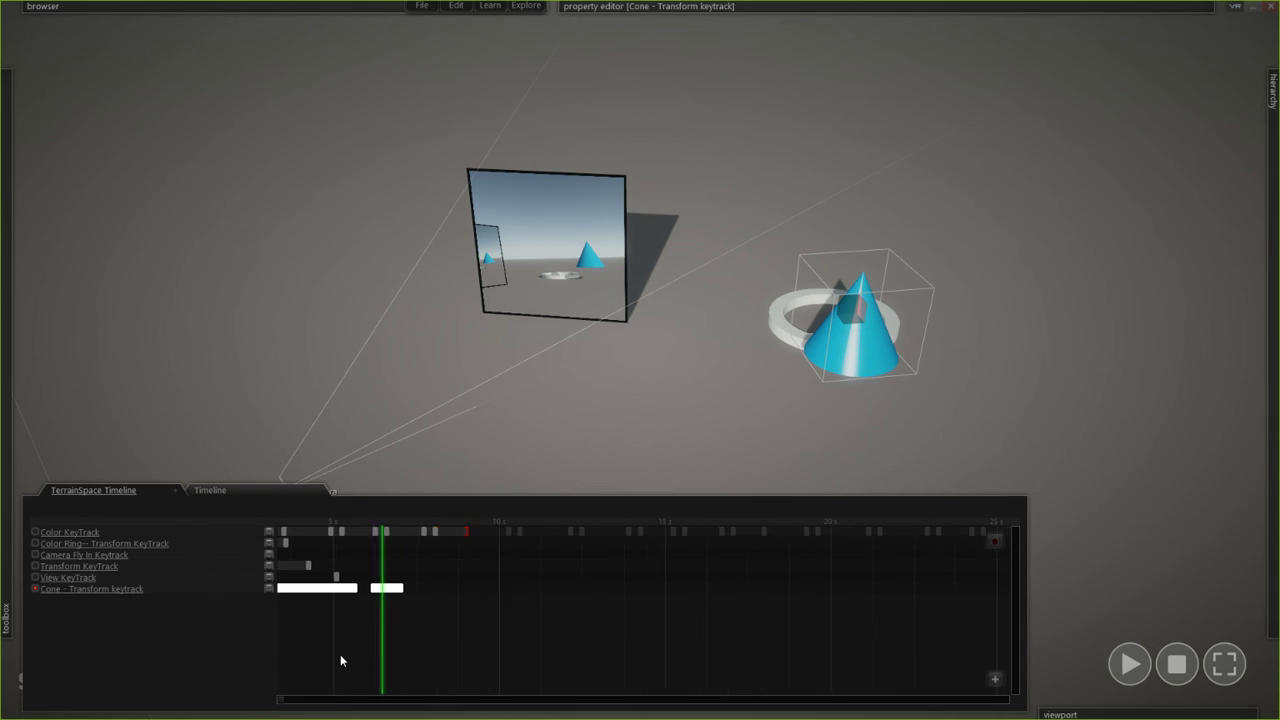
{"action": "middle_click_drag", "start_coordinate": [427, 619], "coordinate": [678, 628]}
{"action": "left_click_drag", "start_coordinate": [486, 595], "coordinate": [283, 596]}
{"action": "key", "text": "Delete"}
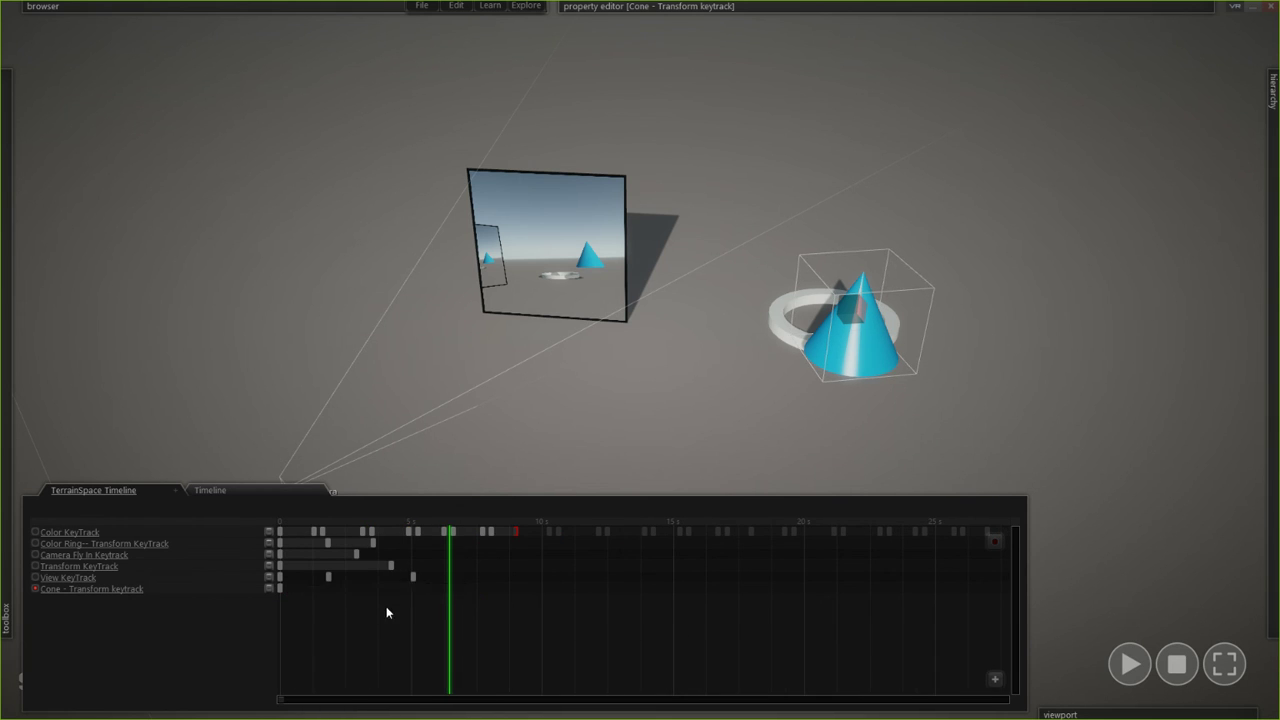
- Set the interpolation of the cone keytrack's first keyframe to Smooth
{"action": "right_click", "coordinate": [294, 589]}
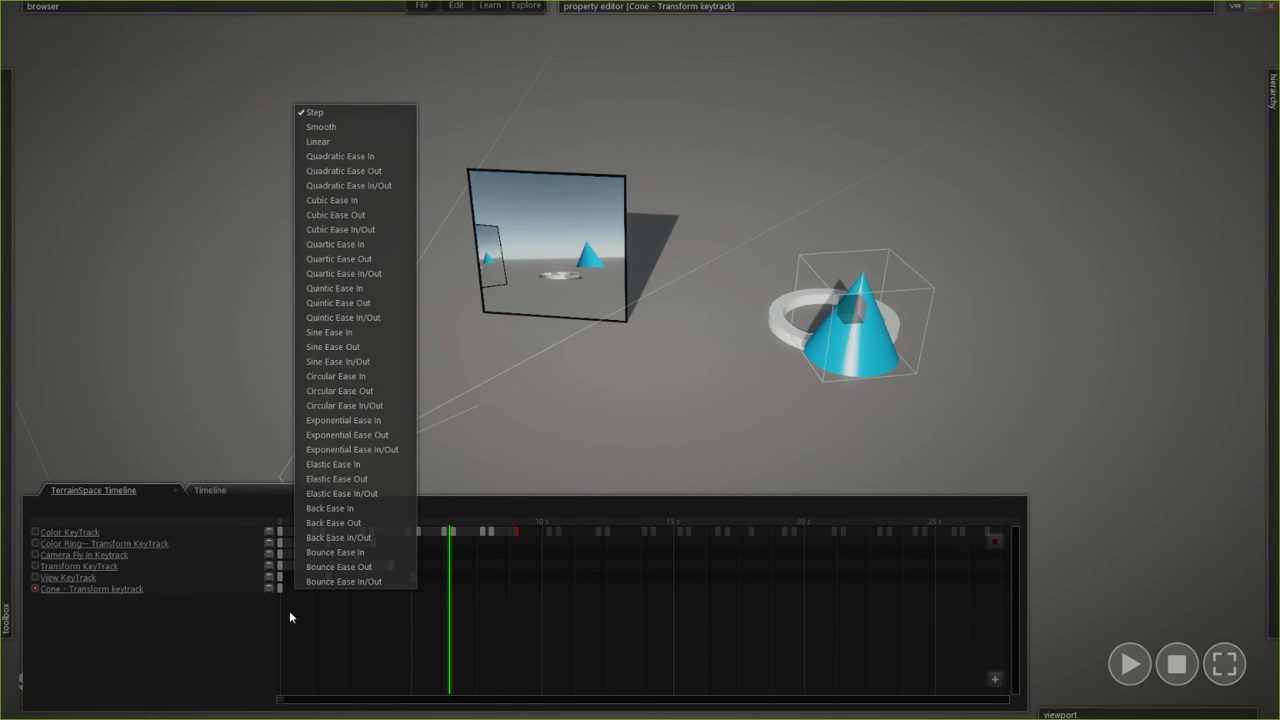
{"action": "left_click", "coordinate": [289, 612]}
{"action": "left_click", "coordinate": [281, 594]}
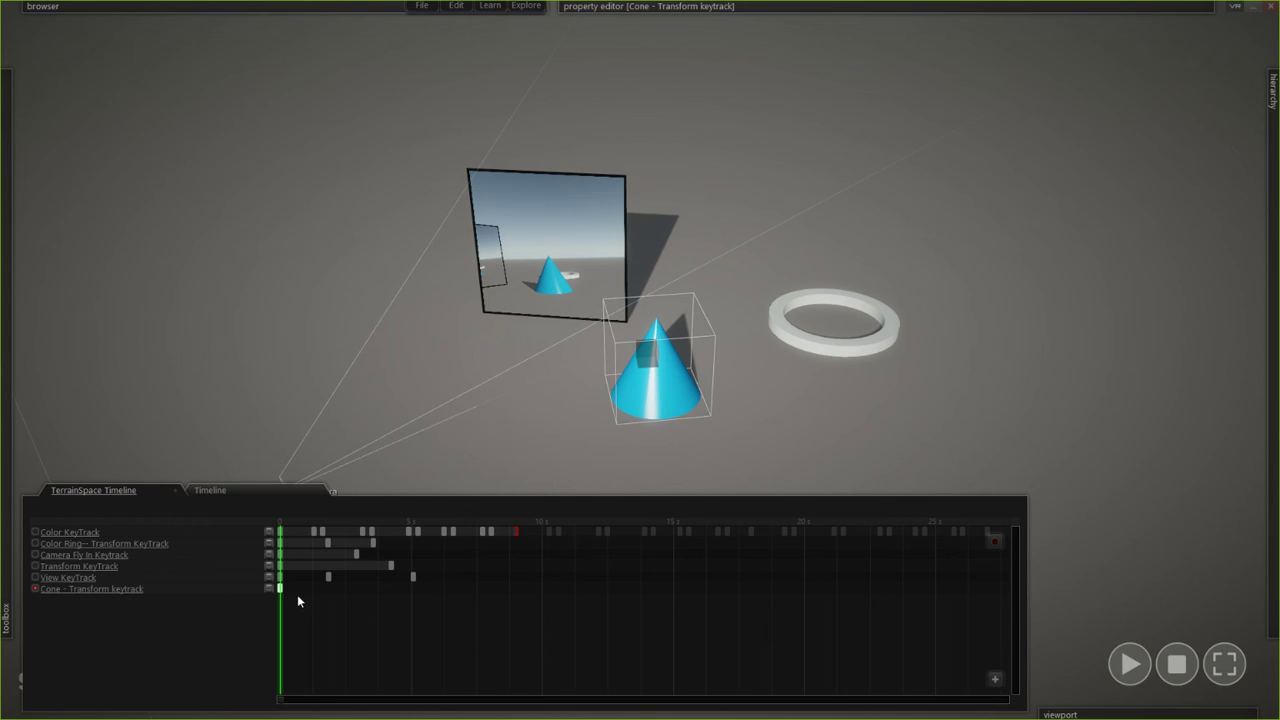
{"action": "right_click", "coordinate": [285, 587]}
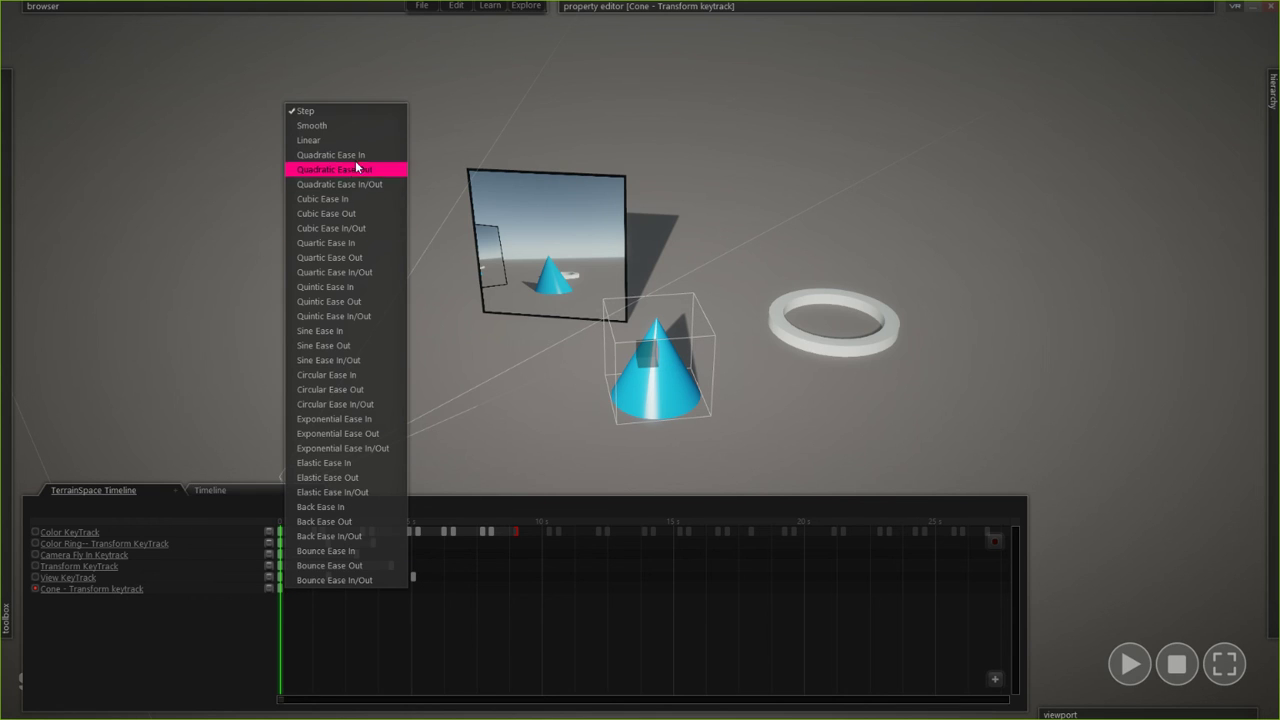
{"action": "left_click", "coordinate": [327, 126]}
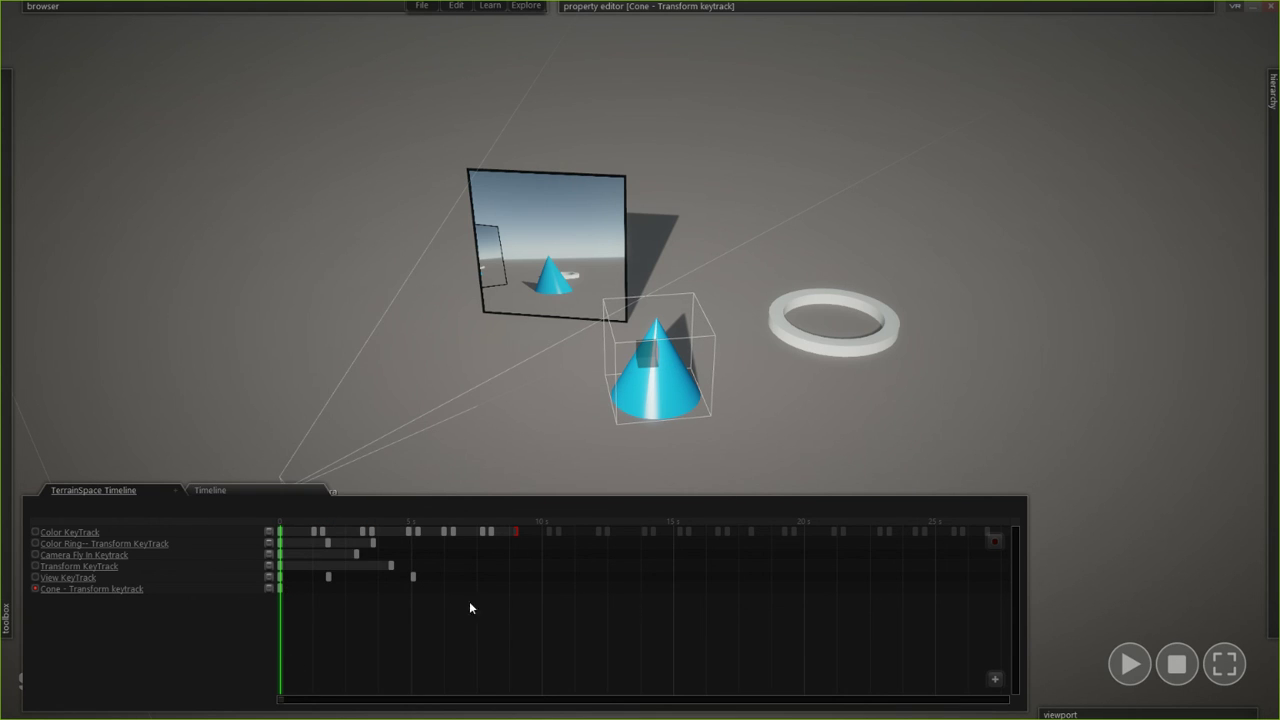
- Record a new real-time cone motion ending beside the ring, from just after the timeline's start, and pause
{"action": "left_click", "coordinate": [286, 522]}
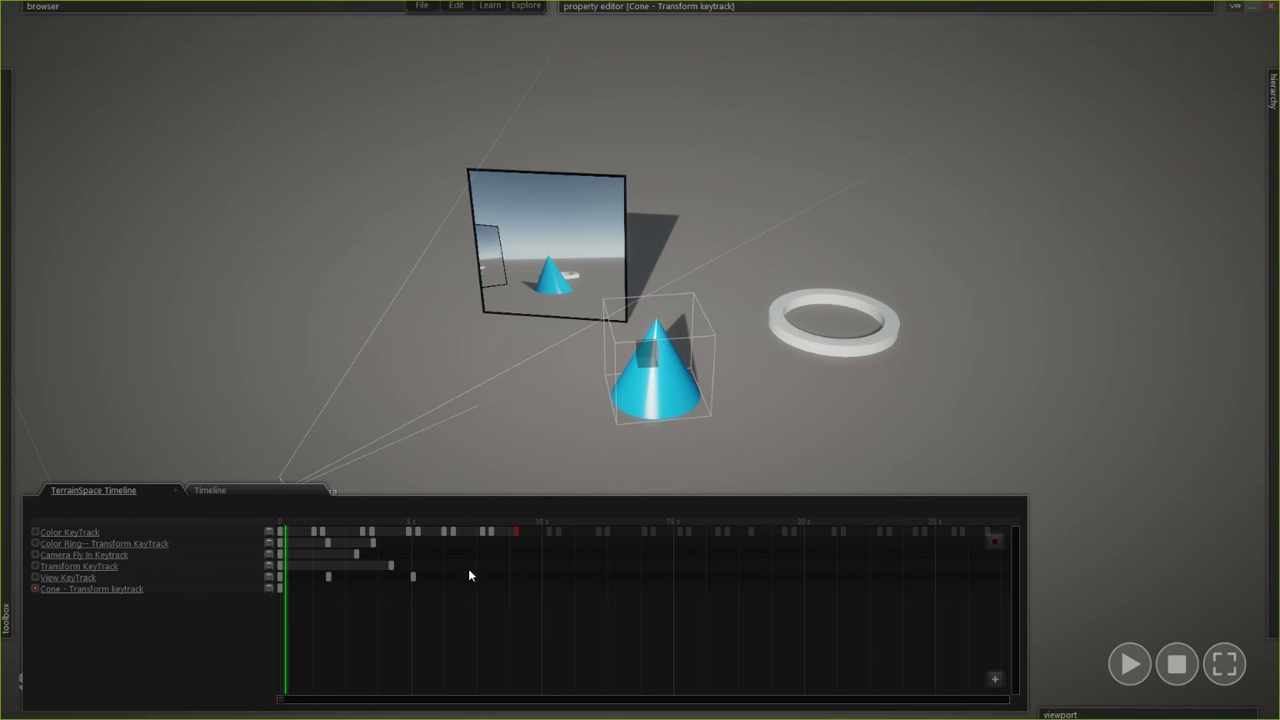
{"action": "left_click", "coordinate": [995, 542]}
{"action": "mouse_move", "coordinate": [632, 374]}
{"action": "left_mouse_down"}
{"action": "mouse_move", "coordinate": [560, 410]}
{"action": "mouse_move", "coordinate": [640, 347]}
{"action": "mouse_move", "coordinate": [628, 412]}
{"action": "mouse_move", "coordinate": [493, 340]}
{"action": "mouse_move", "coordinate": [271, 381]}
{"action": "mouse_move", "coordinate": [526, 406]}
{"action": "mouse_move", "coordinate": [857, 280]}
{"action": "mouse_move", "coordinate": [827, 416]}
{"action": "mouse_move", "coordinate": [490, 429]}
{"action": "mouse_move", "coordinate": [686, 439]}
{"action": "mouse_move", "coordinate": [892, 337]}
{"action": "mouse_move", "coordinate": [612, 360]}
{"action": "mouse_move", "coordinate": [735, 322]}
{"action": "left_mouse_up"}
{"action": "key", "text": "space"}
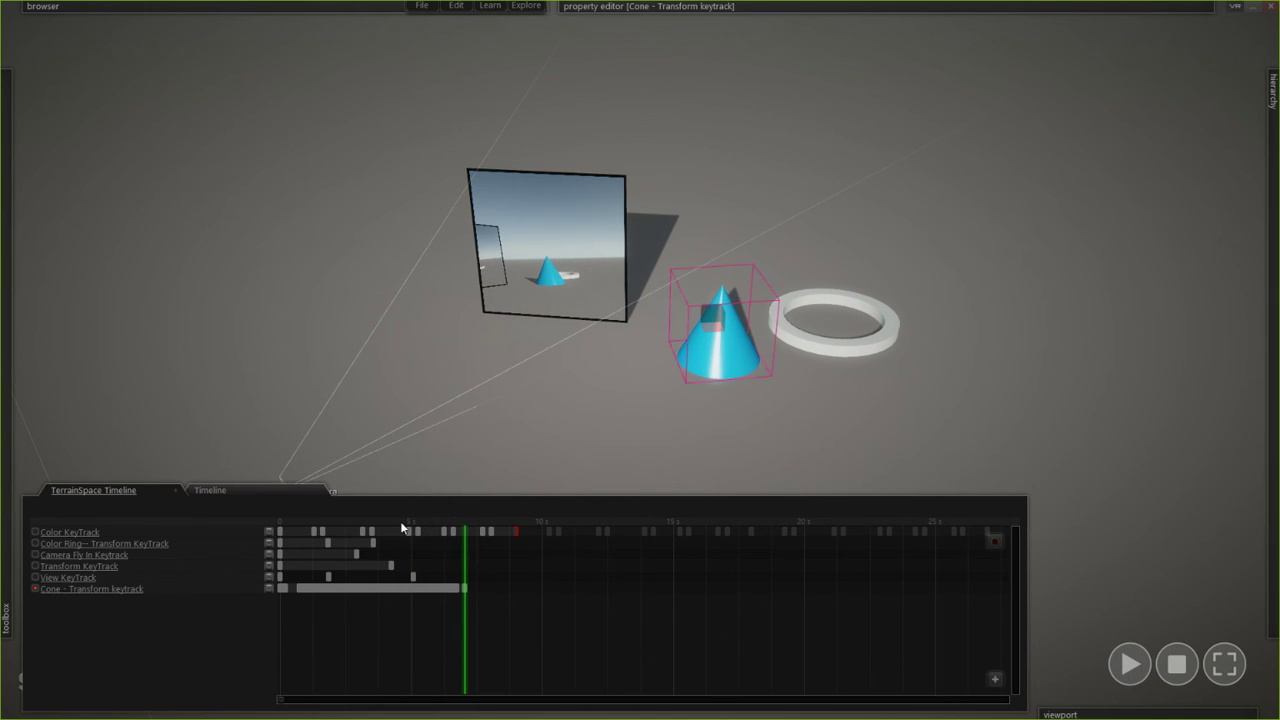
- Play back the newly recorded cone motion and return the timeline to its start
{"action": "left_click_drag", "start_coordinate": [401, 522], "coordinate": [251, 524]}
{"action": "key", "text": "space"}
{"action": "left_click_drag", "start_coordinate": [307, 520], "coordinate": [249, 530]}
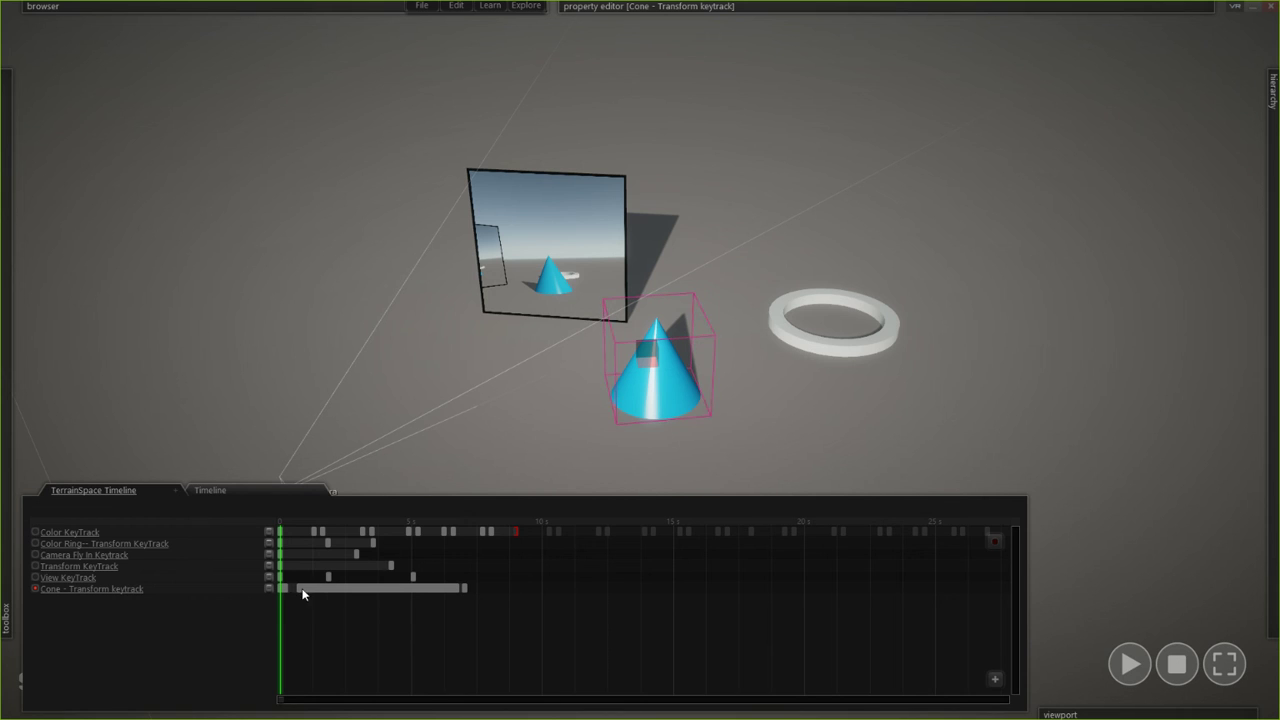
- Re-enable the Transform, Color Ring-- Transform and Color KeyTracks, play the cone, ring and camera animations together, and stop
{"action": "left_click", "coordinate": [35, 566]}
{"action": "left_click", "coordinate": [35, 543]}
{"action": "left_click", "coordinate": [35, 532]}
{"action": "key", "text": "space"}
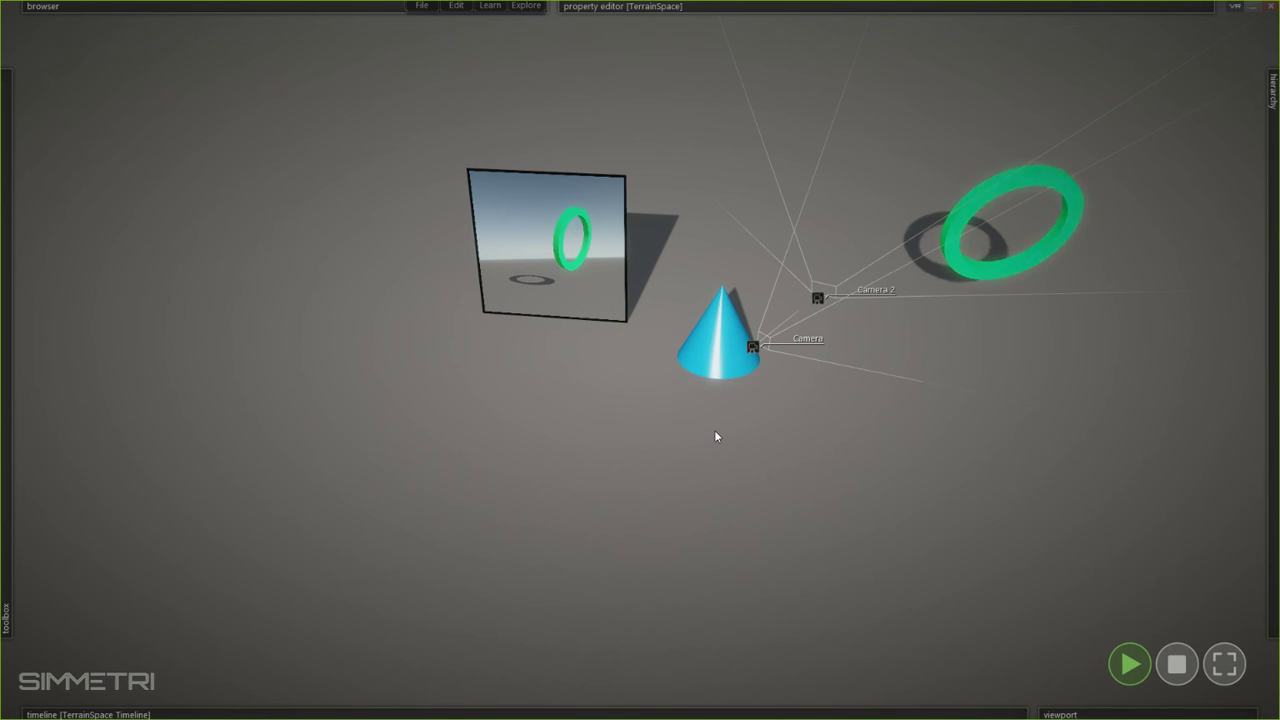
{"action": "key", "text": "space"}
{"action": "key", "text": "s"}
{"action": "right_click_drag", "start_coordinate": [640, 360], "coordinate": [715, 436]}
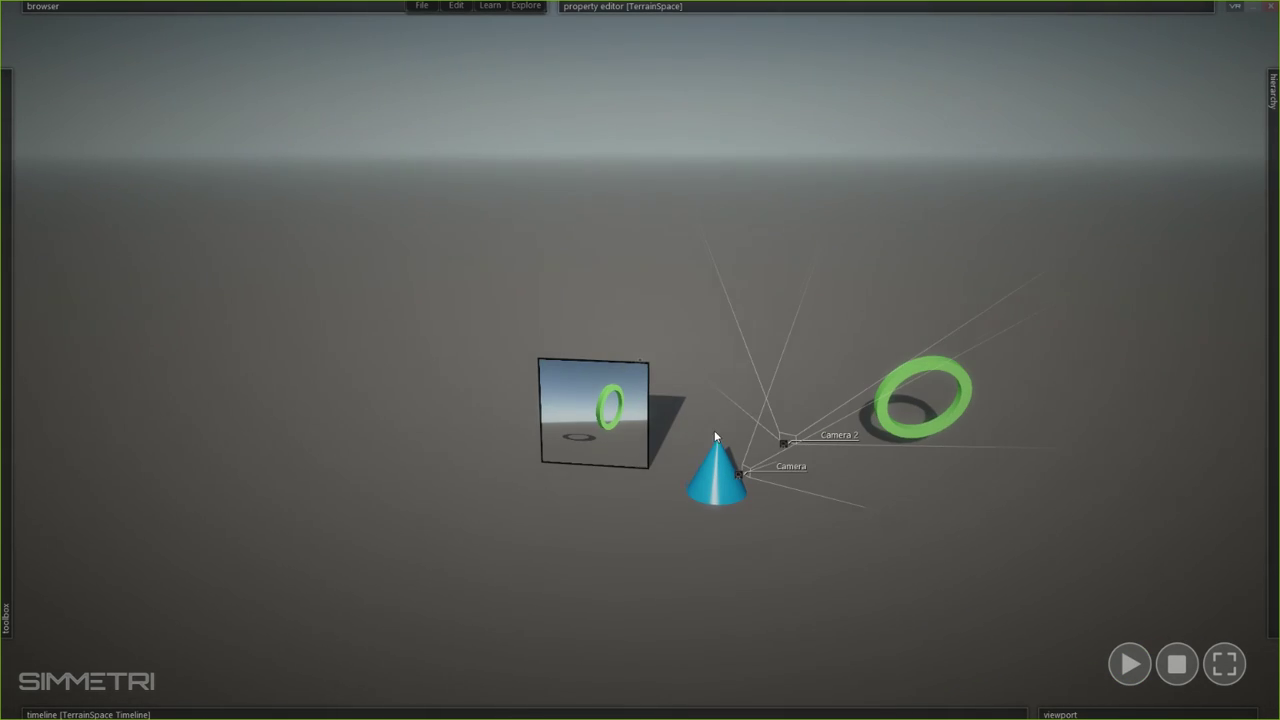
{"action": "left_click", "coordinate": [1176, 664]}
{"action": "right_click_drag", "start_coordinate": [553, 570], "coordinate": [520, 499]}
{"action": "key", "text": "s"}
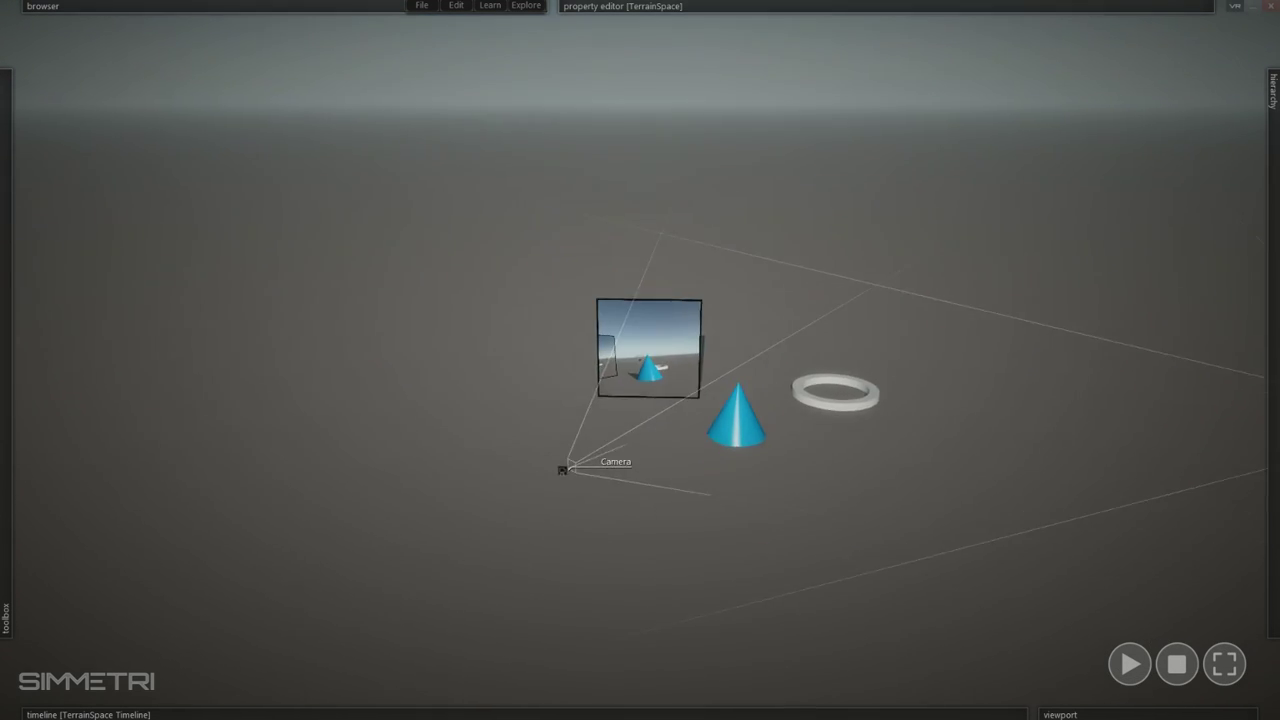
{"action": "right_click_drag", "start_coordinate": [640, 360], "coordinate": [603, 618]}
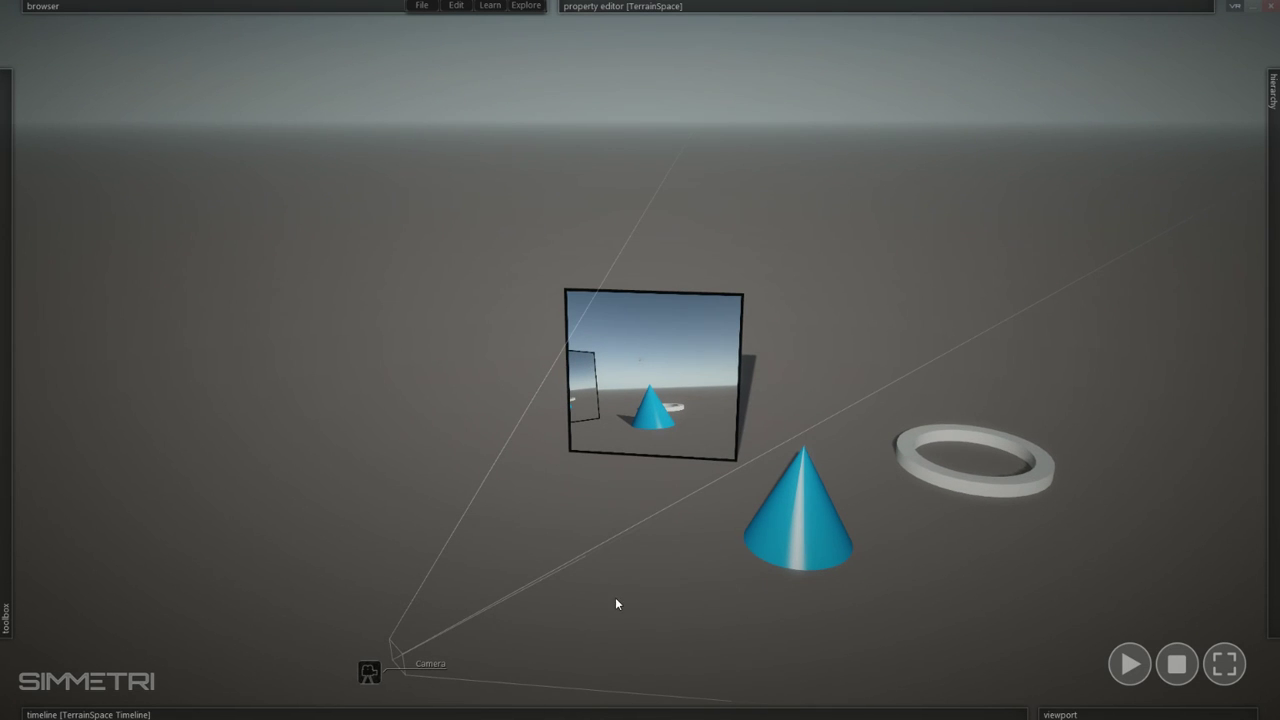
{"action": "mouse_move", "coordinate": [556, 712]}
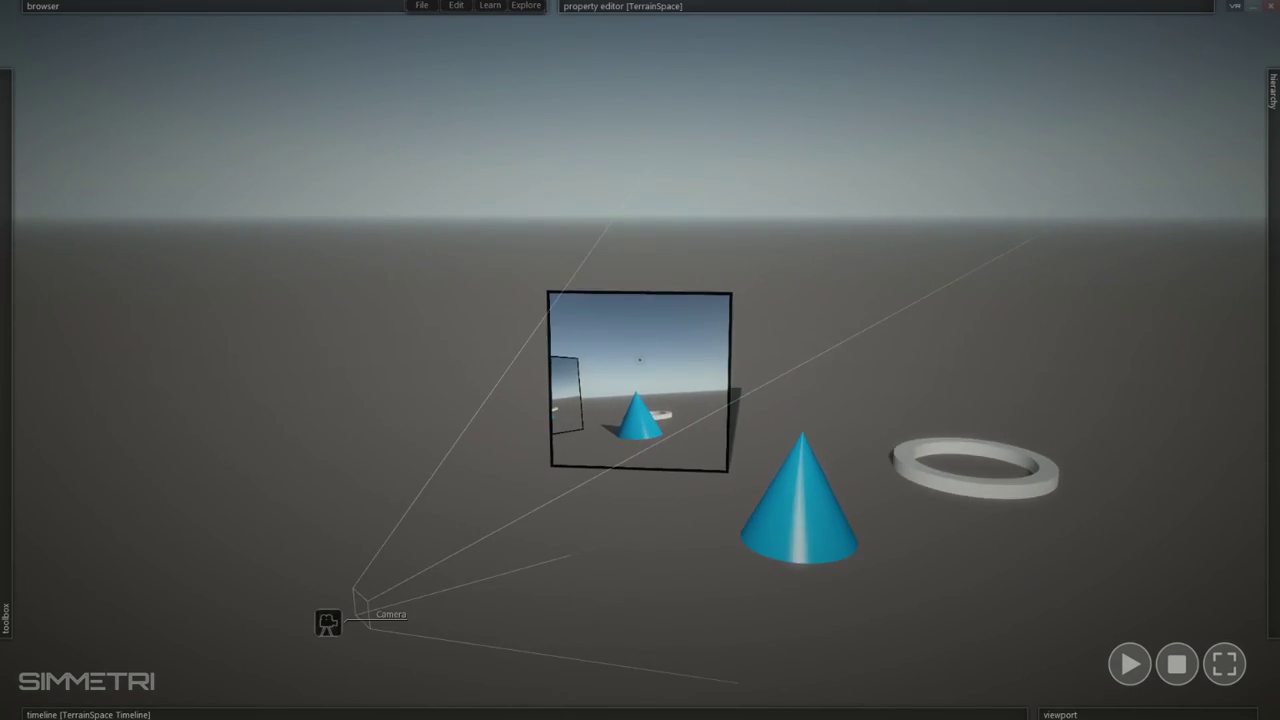
{"action": "key", "text": "alt+Tab"}
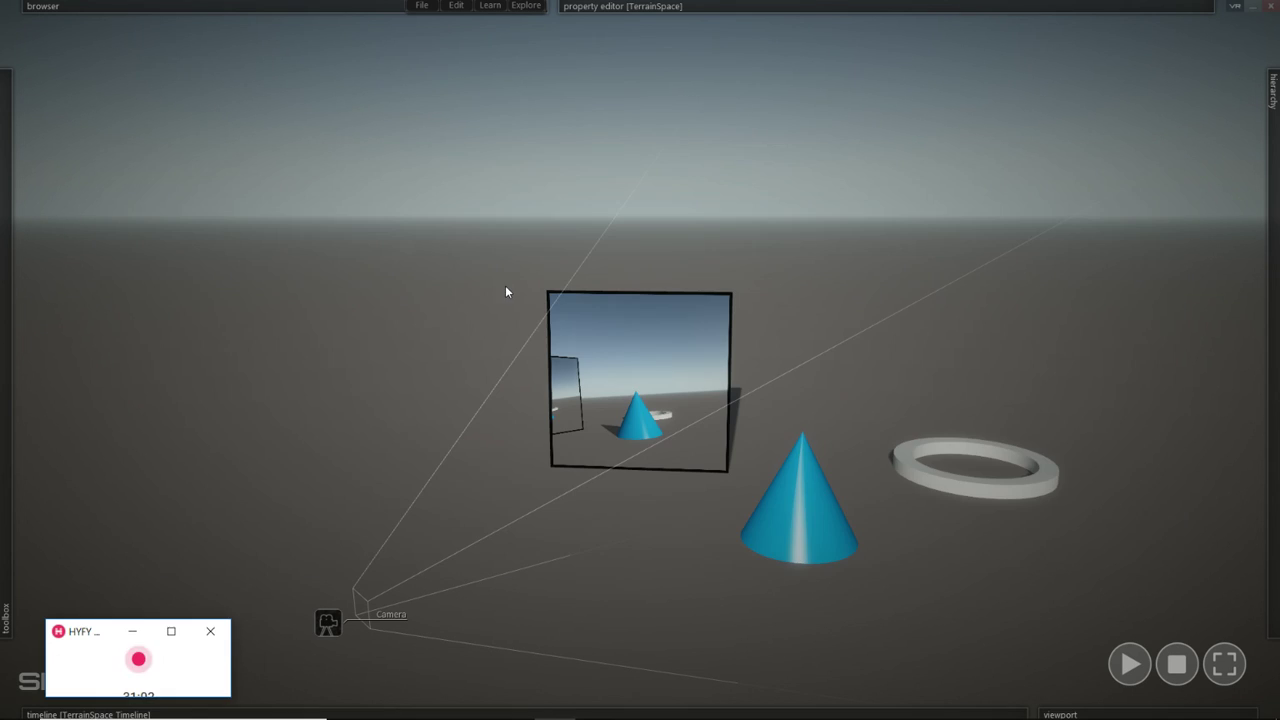